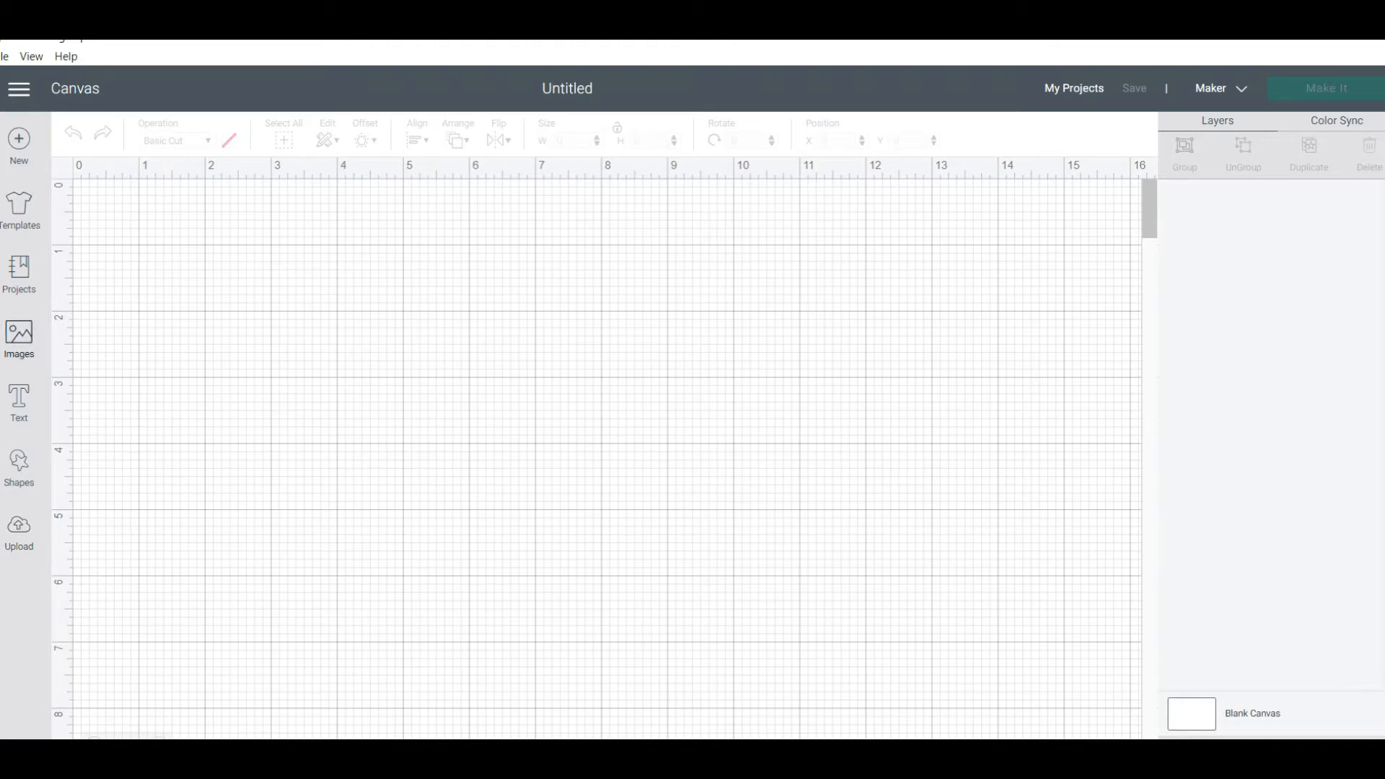
Search the image library for "olaf" and insert the purchased cartoon Olaf with raised arms onto the canvas
left_click(19, 338)
left_click(649, 206)
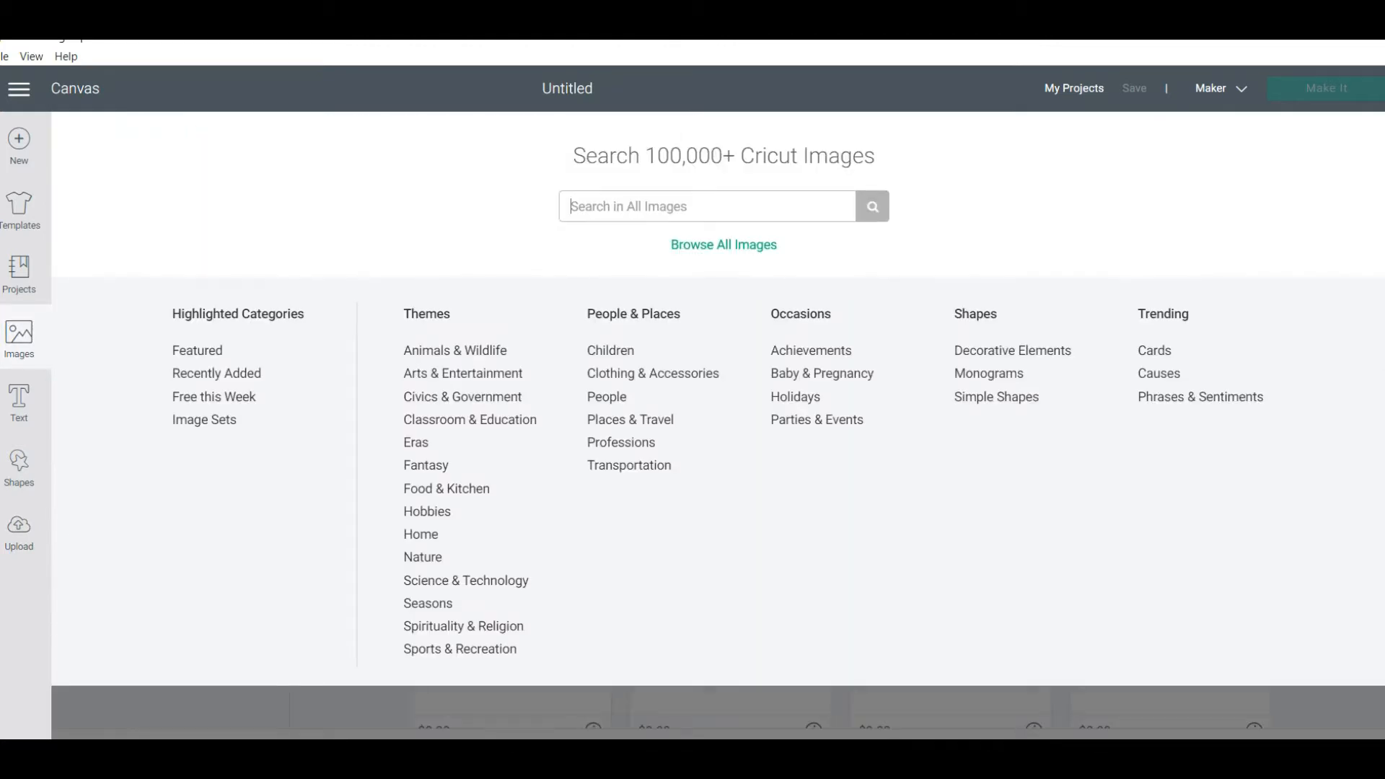
type("olaf")
key("Return")
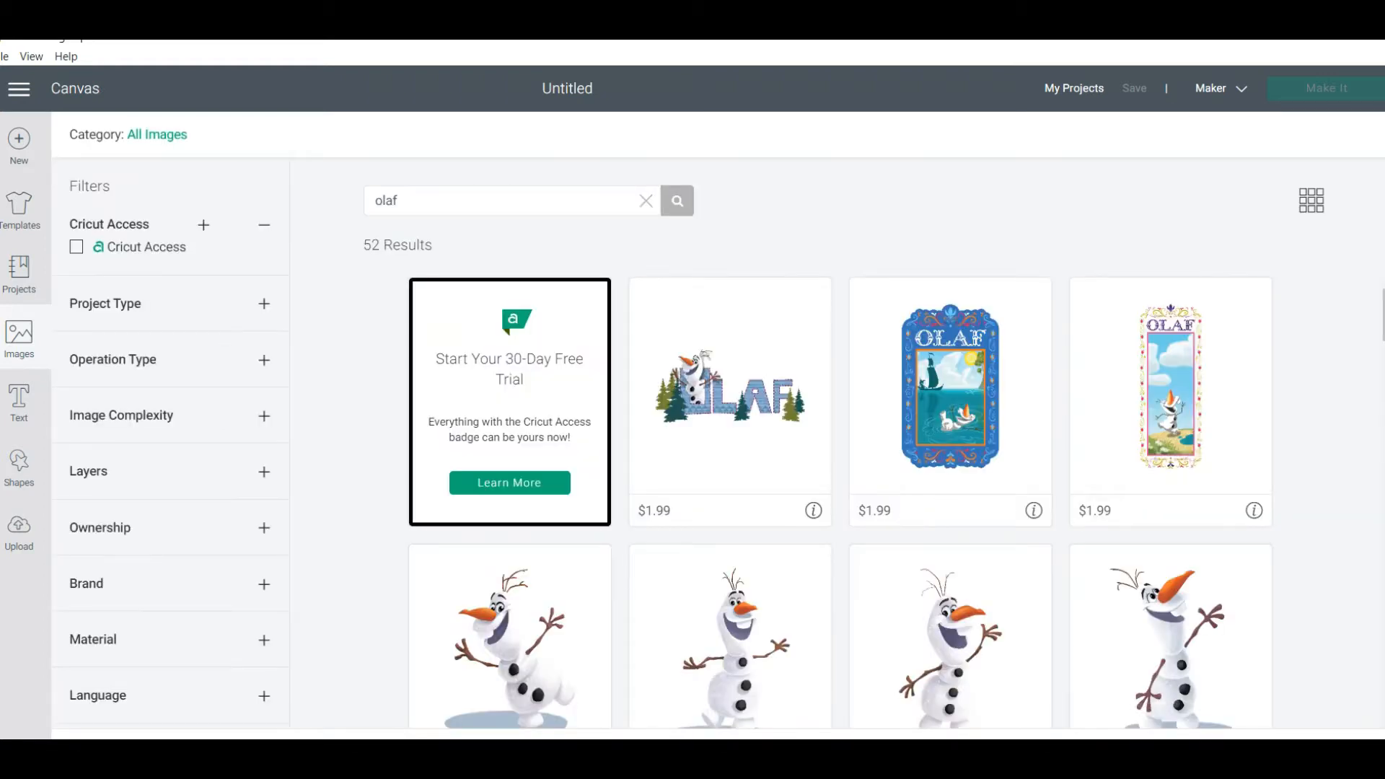
scroll(840, 501, "down", 3)
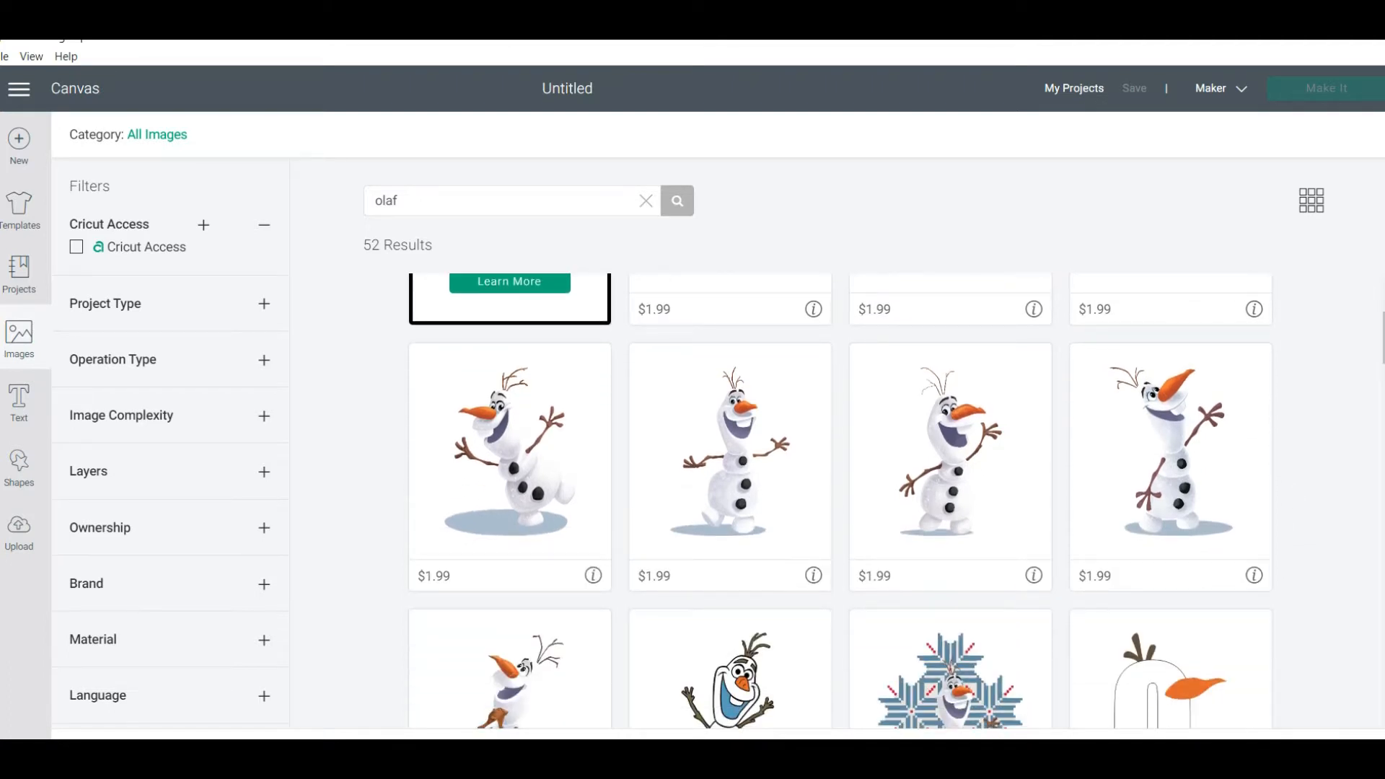
scroll(839, 500, "down", 3)
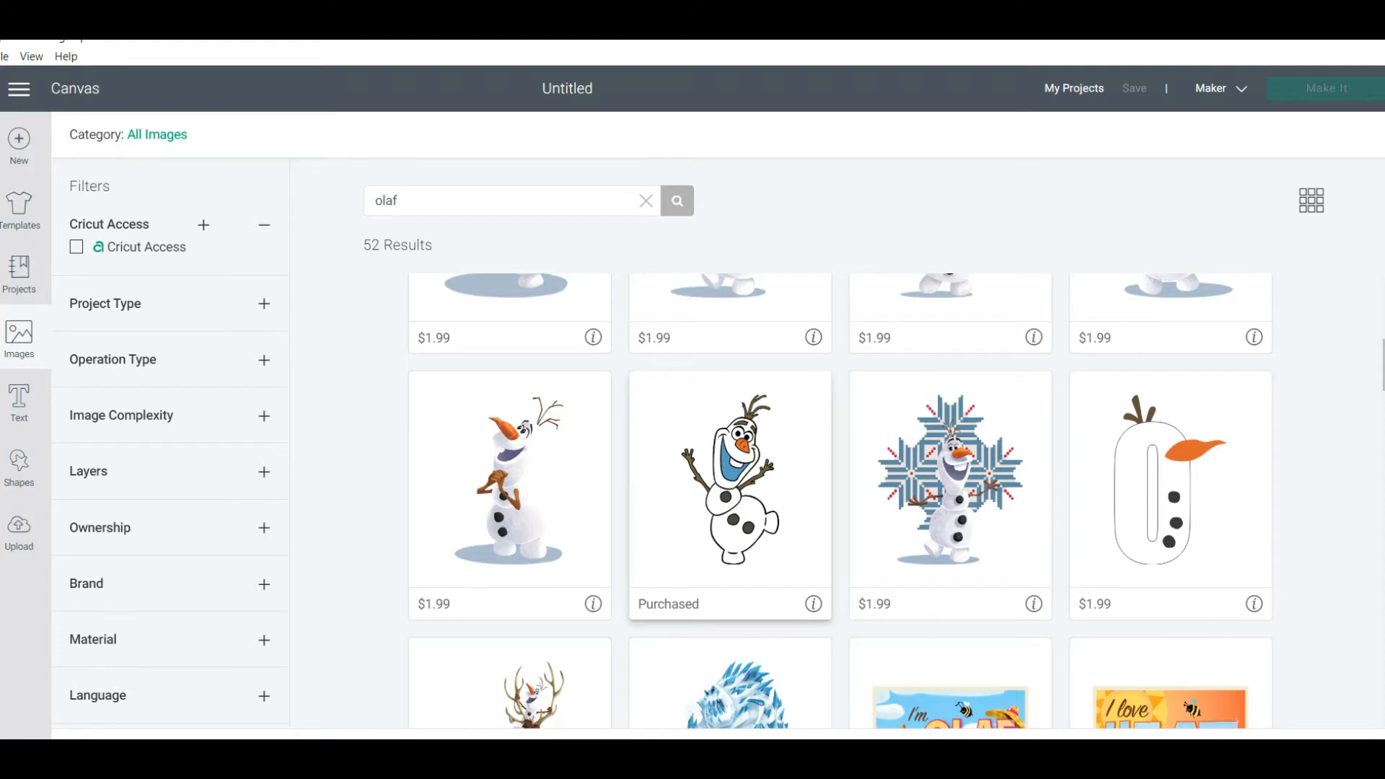
left_click(761, 520)
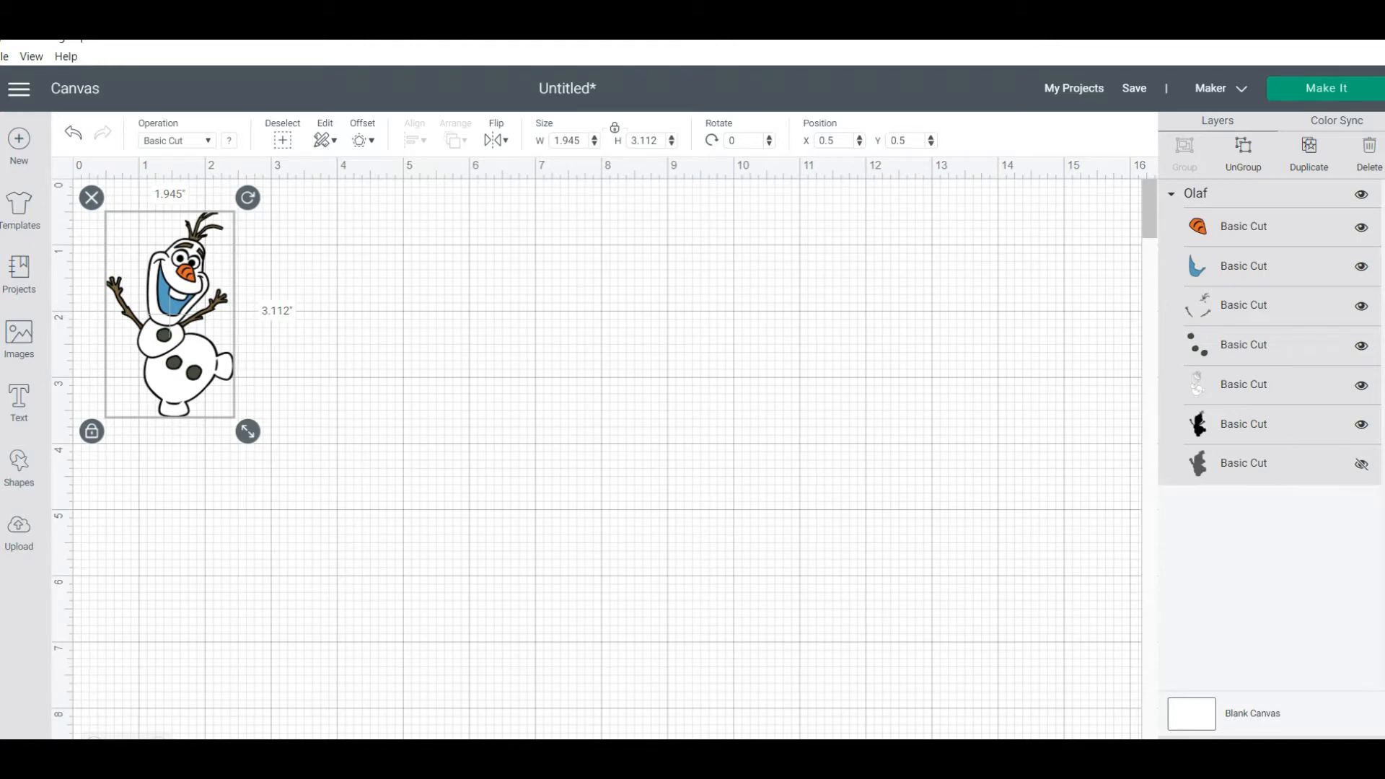
Set the Olaf image's height to 28 inches and place it at about X 4.8, Y 2.9
left_click(657, 140)
key("BackSpace")
key("BackSpace")
type("28")
key("Return")
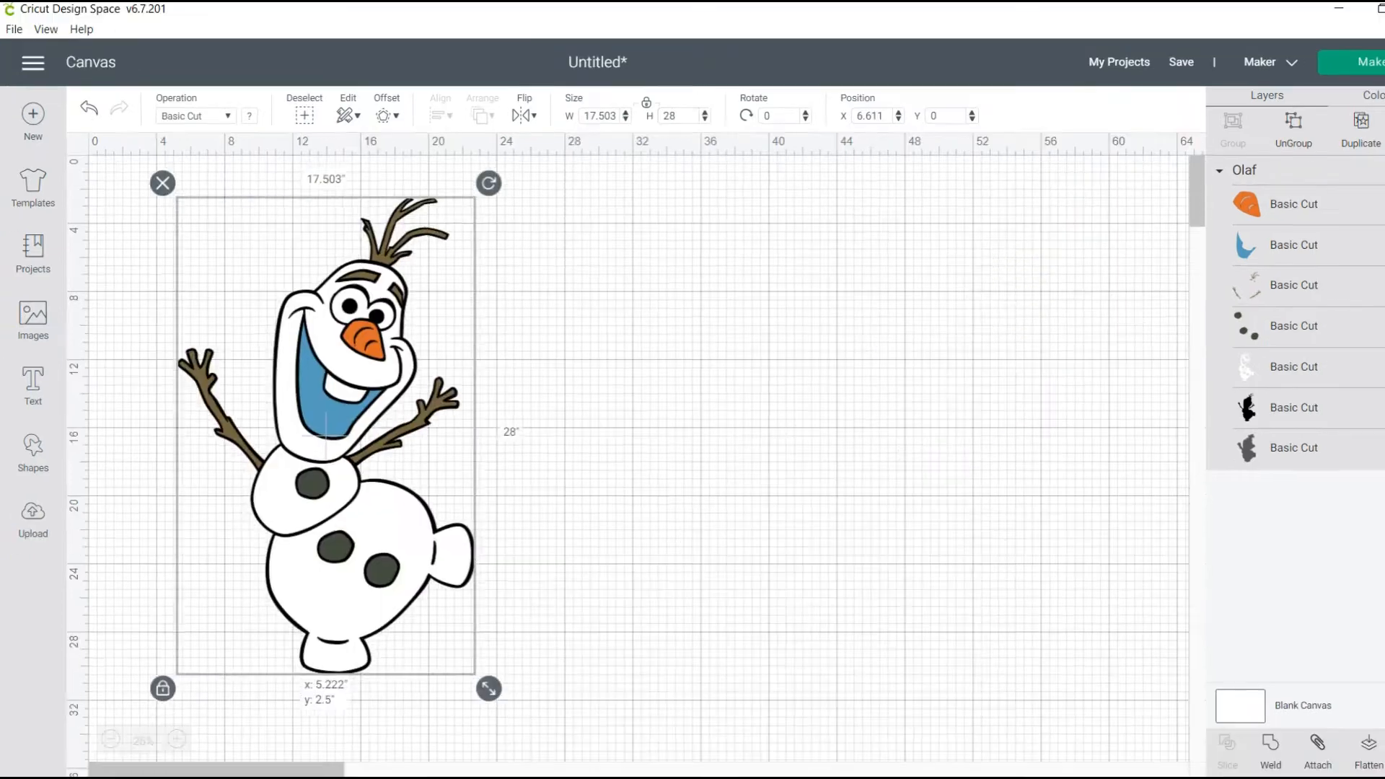
left_click_drag(325, 435, 319, 442)
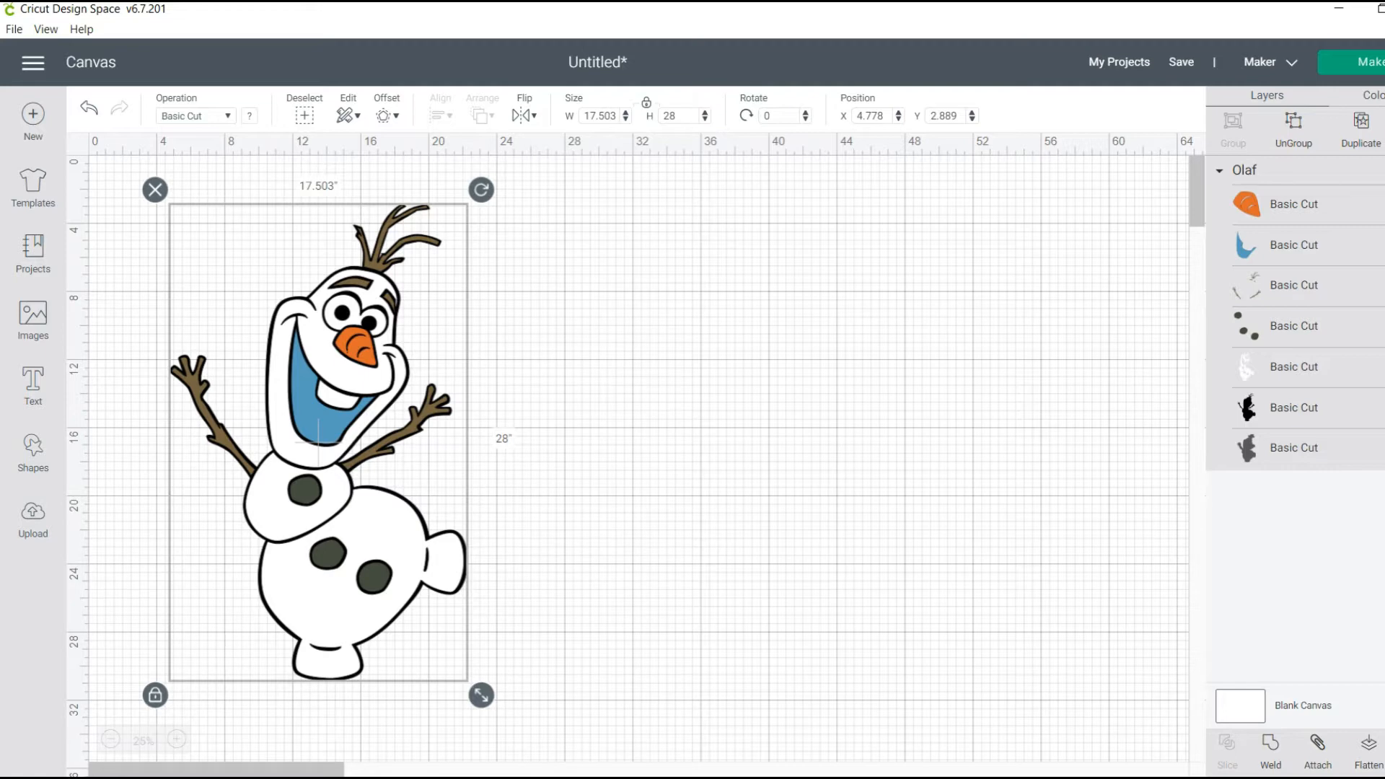
Ungroup the Olaf image and spread its nose, mouth, brown twigs, white body, black silhouette and button layers apart on the canvas
key("ctrl+shift+g")
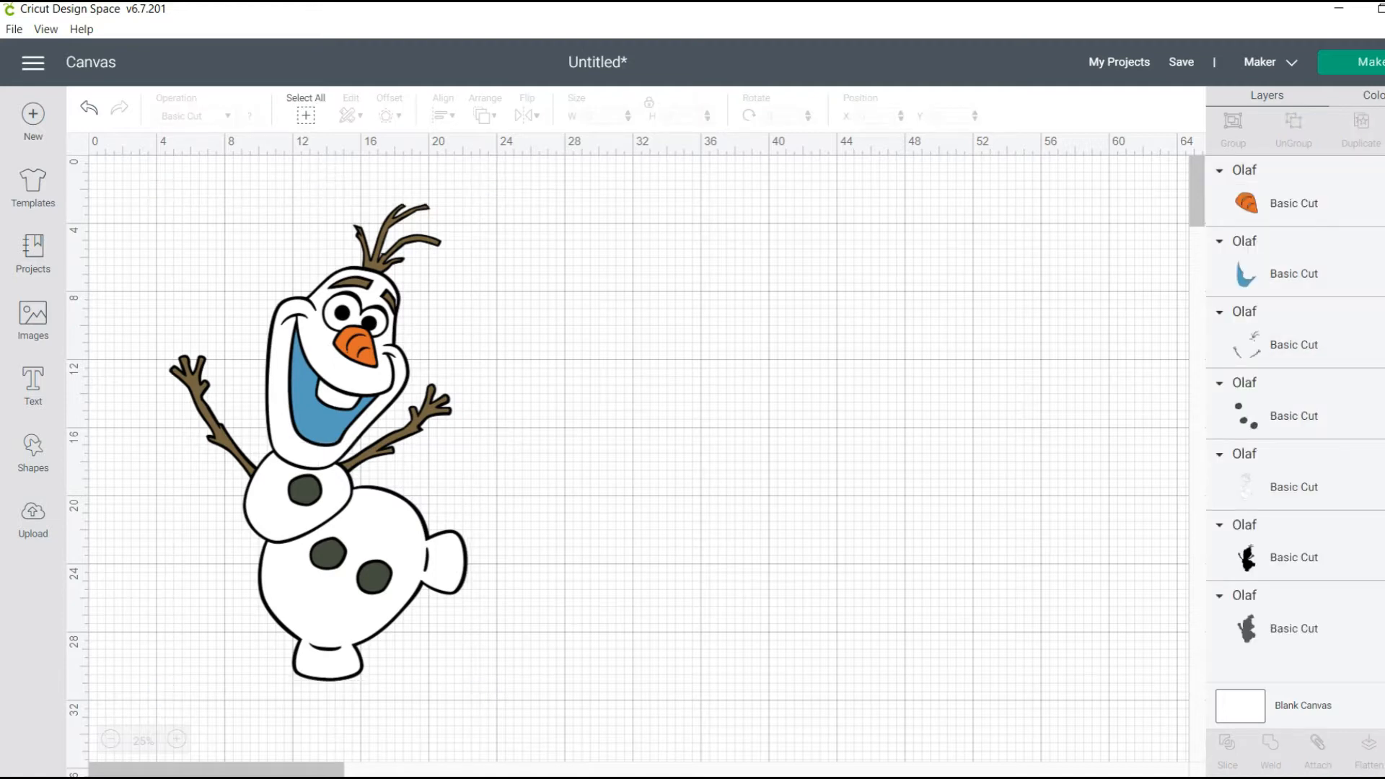
left_click_drag(357, 347, 905, 207)
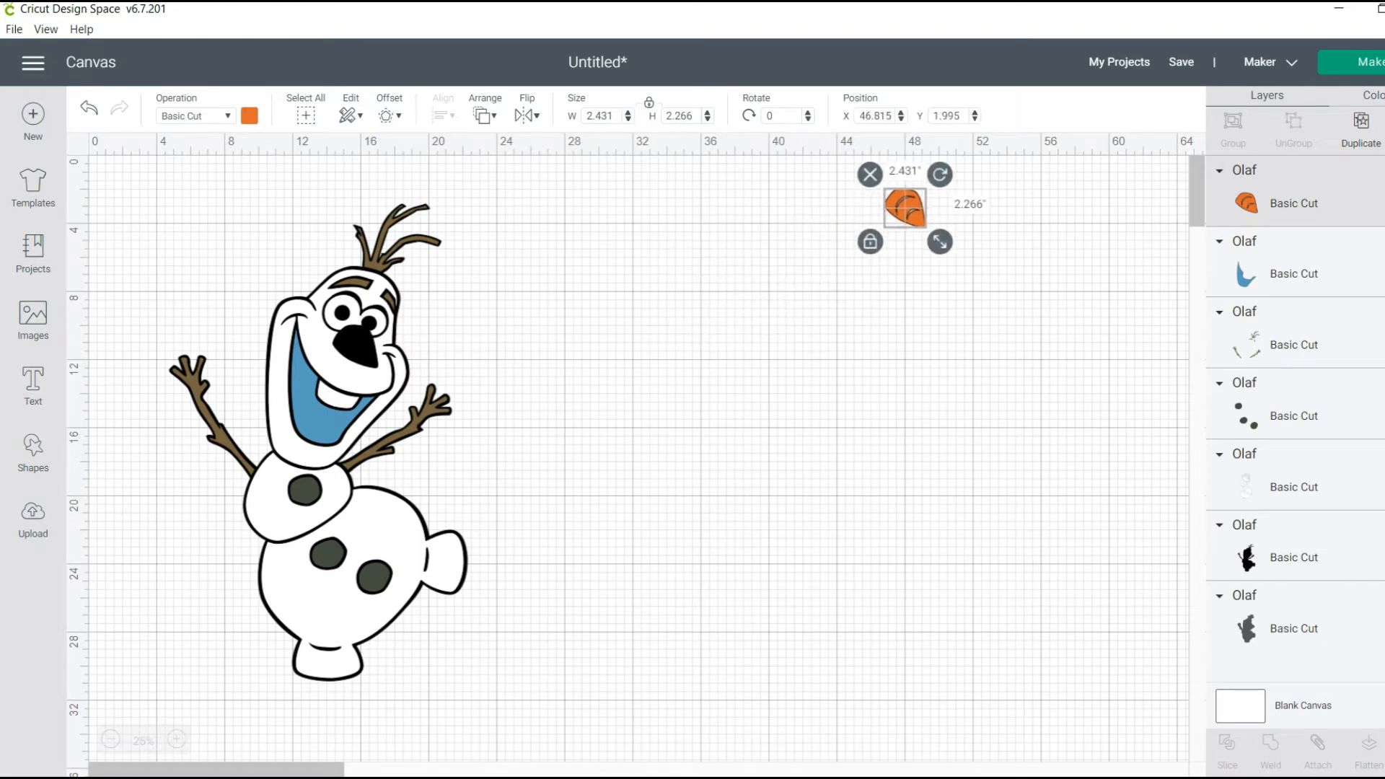
left_click_drag(309, 335, 948, 334)
left_click_drag(318, 404, 735, 284)
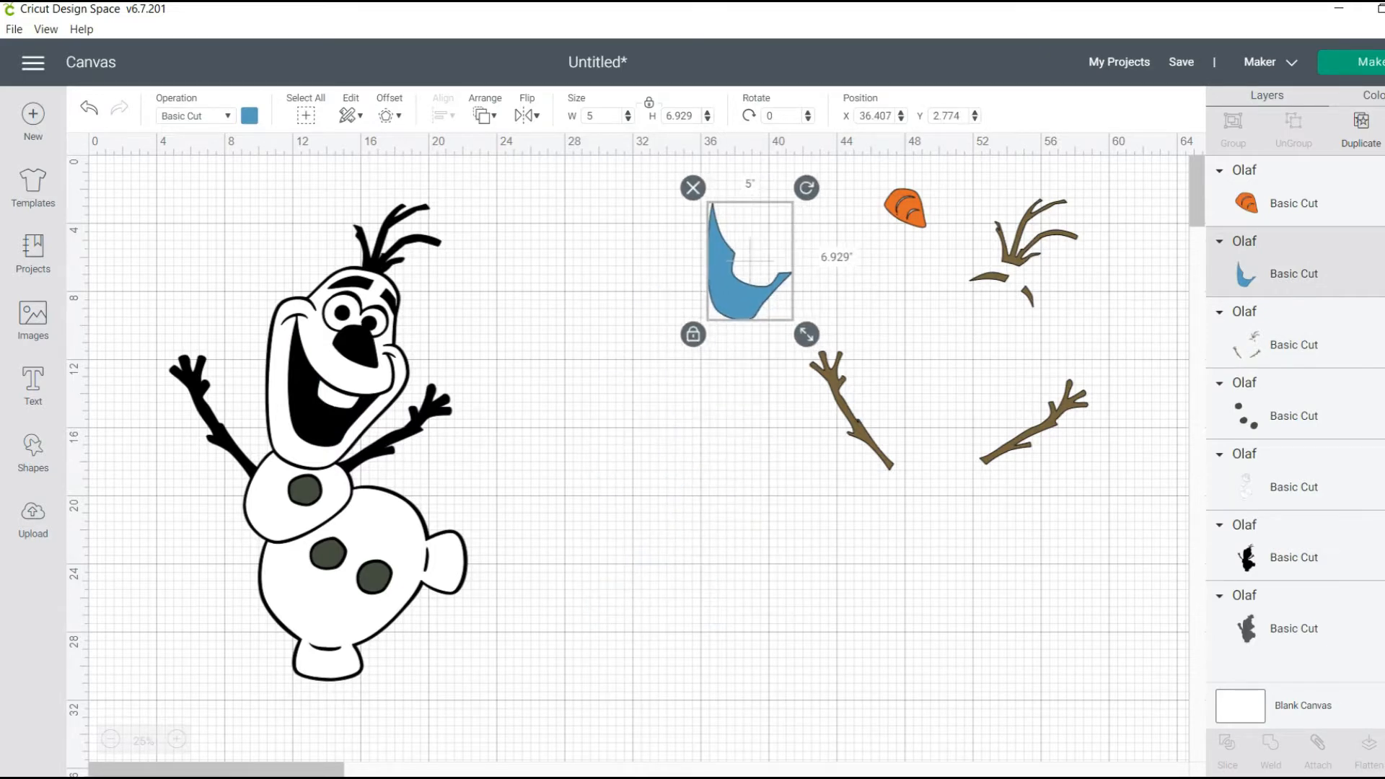
left_click_drag(355, 472, 627, 557)
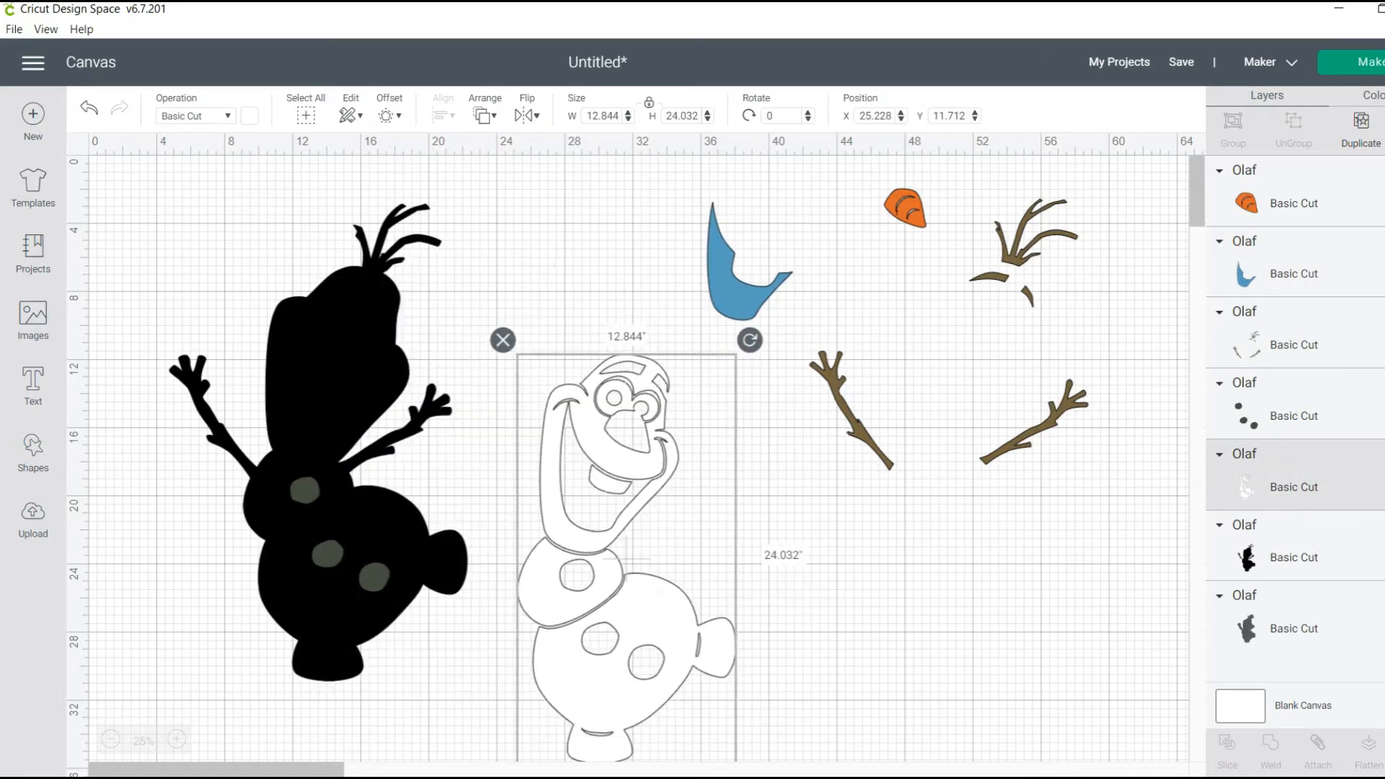
left_click_drag(317, 436, 243, 410)
left_click_drag(341, 532, 467, 293)
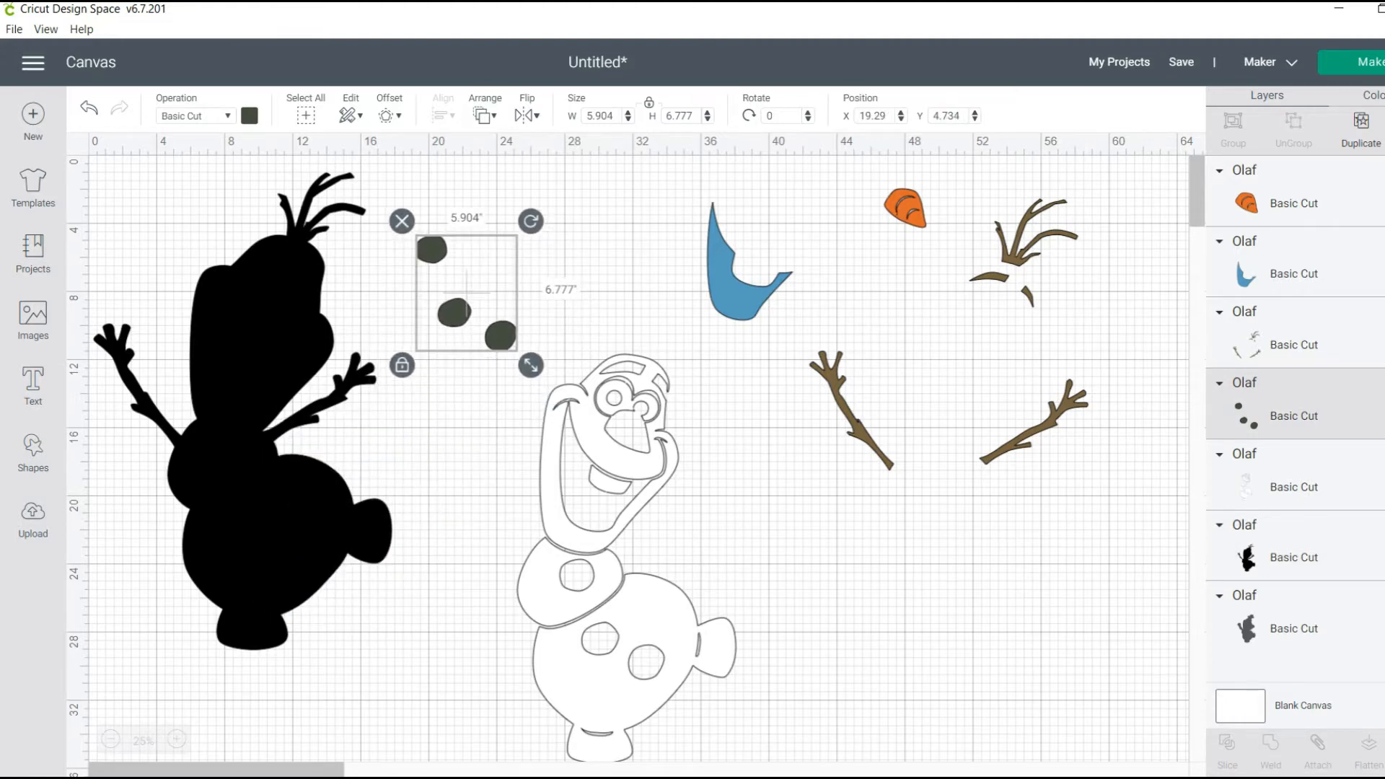
Change the three buttons' material color to black
left_click(249, 116)
left_click(389, 280)
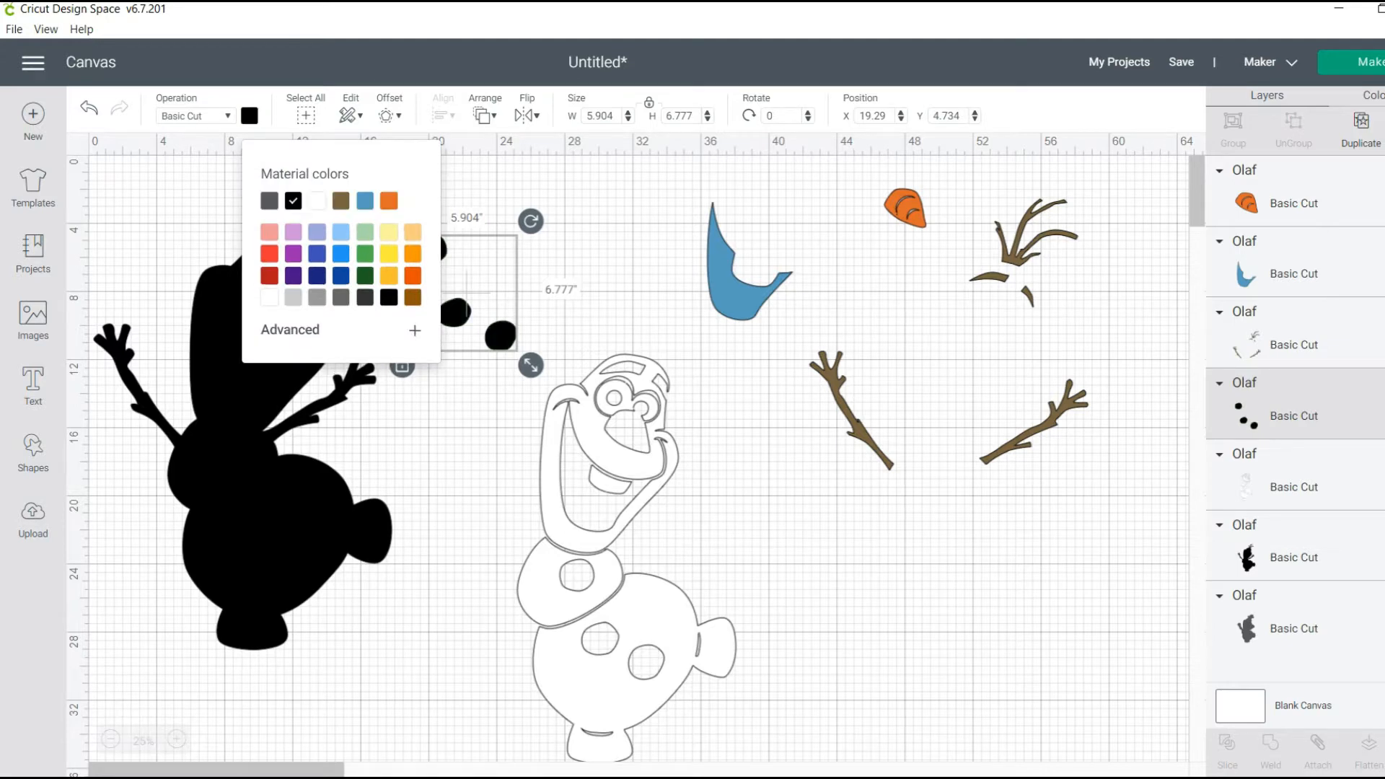
left_click(477, 426)
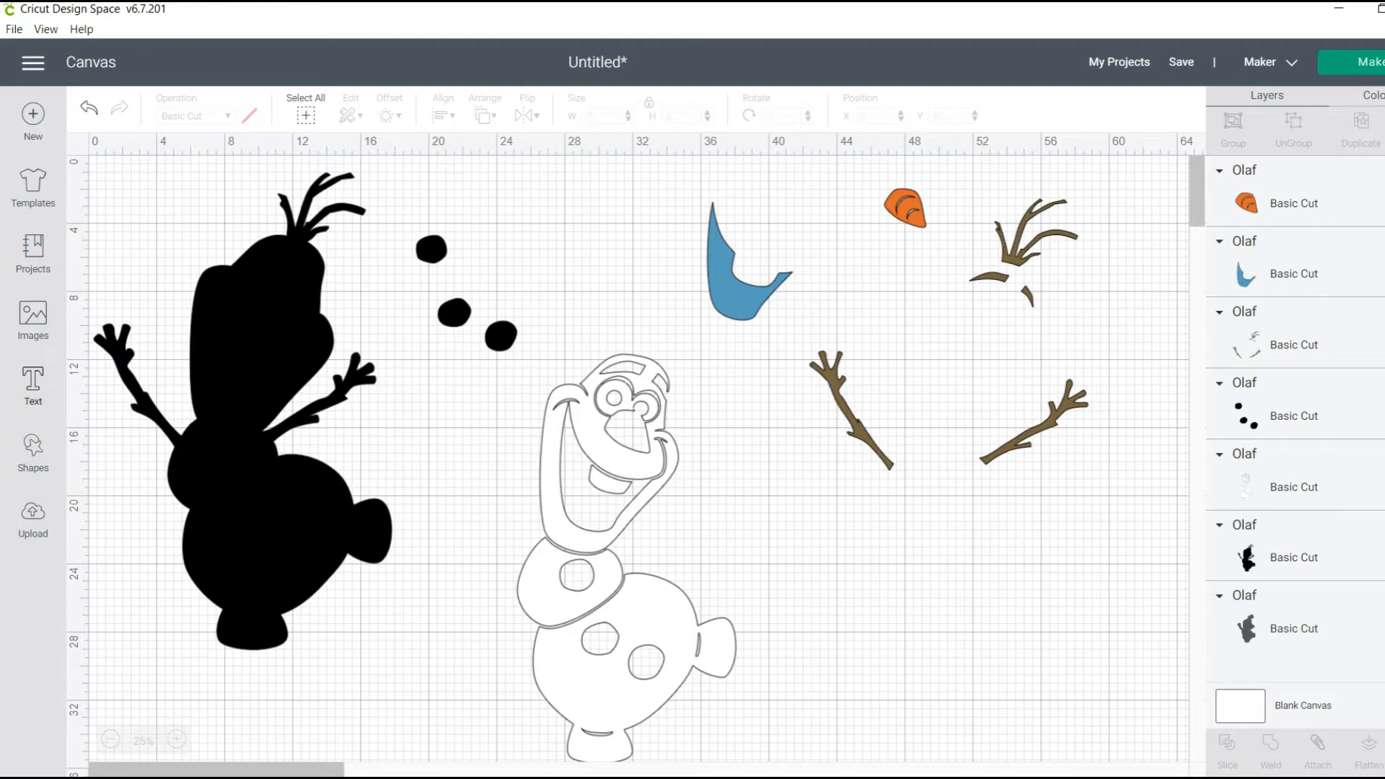
Add a light salmon square, enlarge it to about 5.11 inches and place it over the lower two buttons
left_click(33, 451)
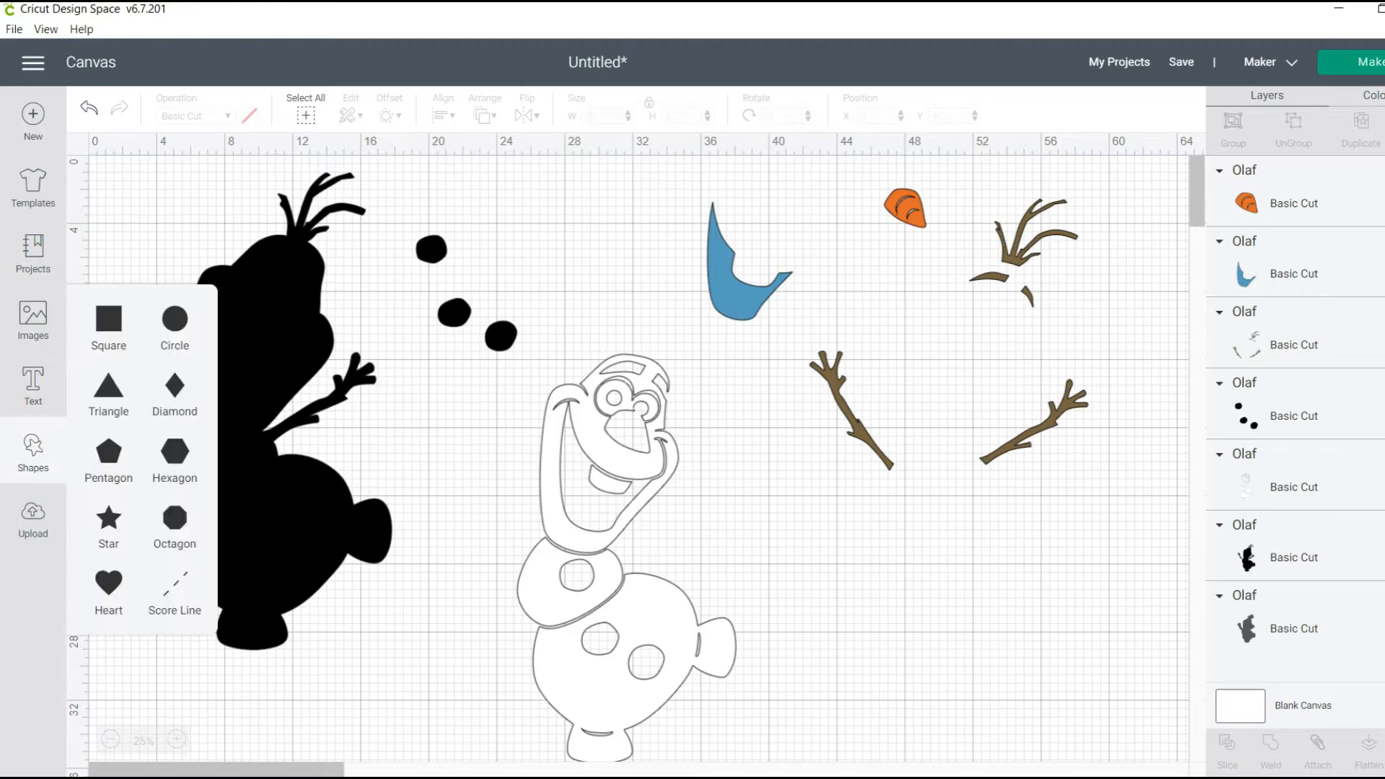
left_click(108, 319)
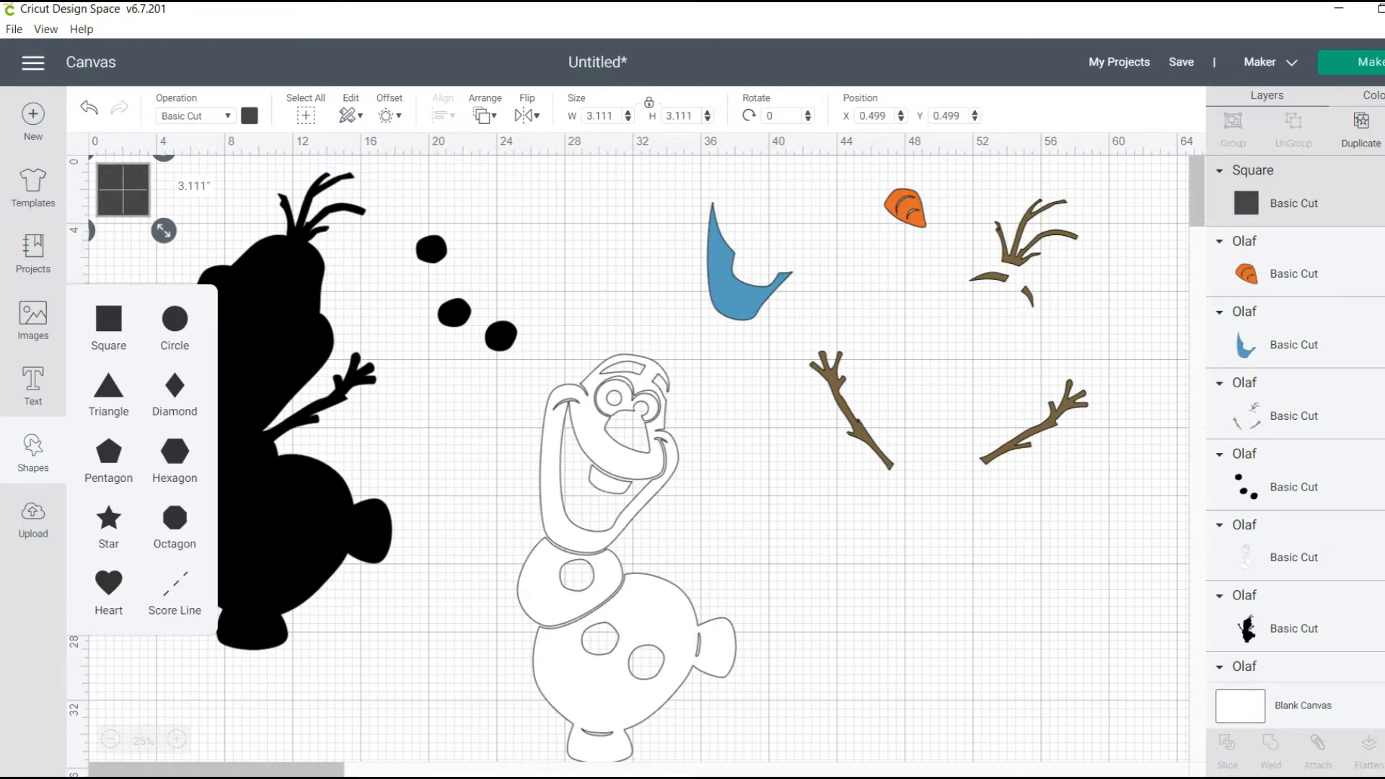
left_click(249, 115)
left_click(269, 232)
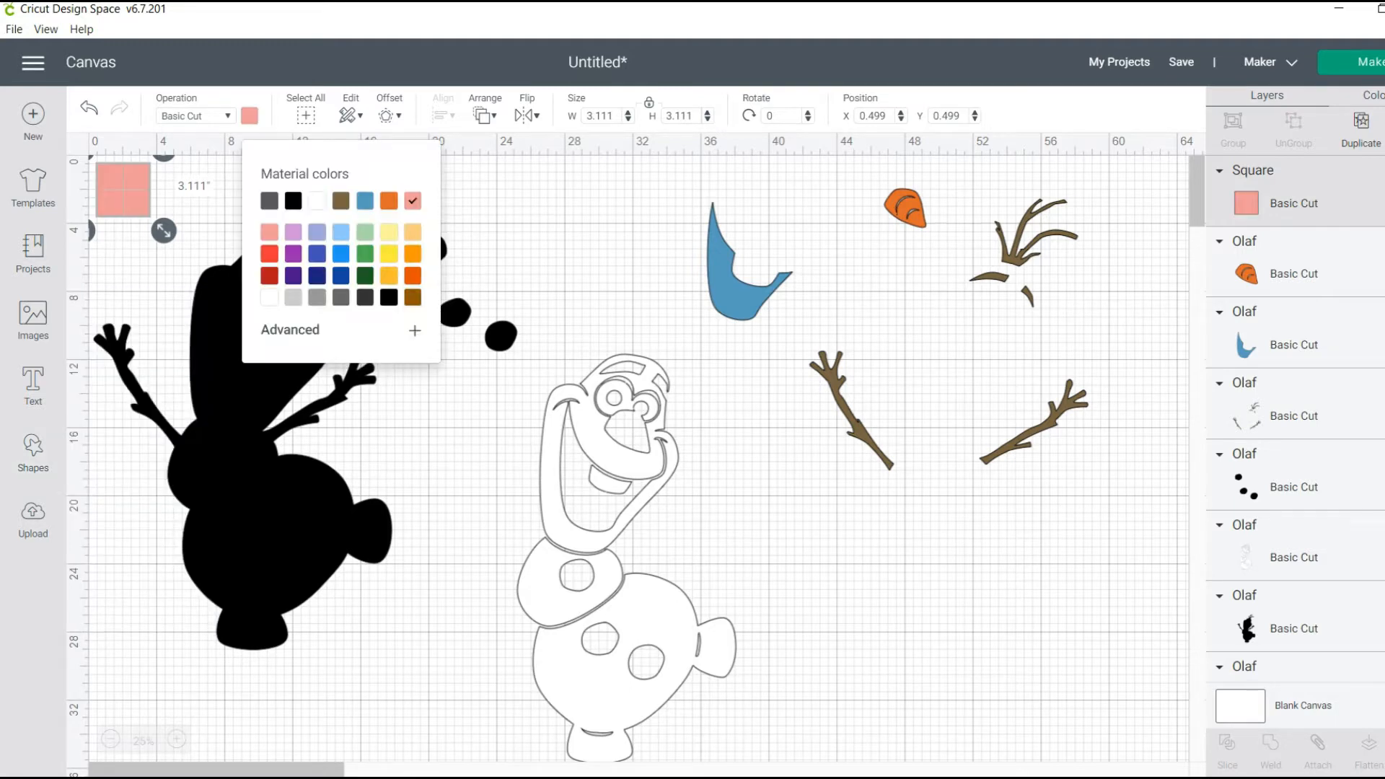
left_click_drag(123, 189, 462, 312)
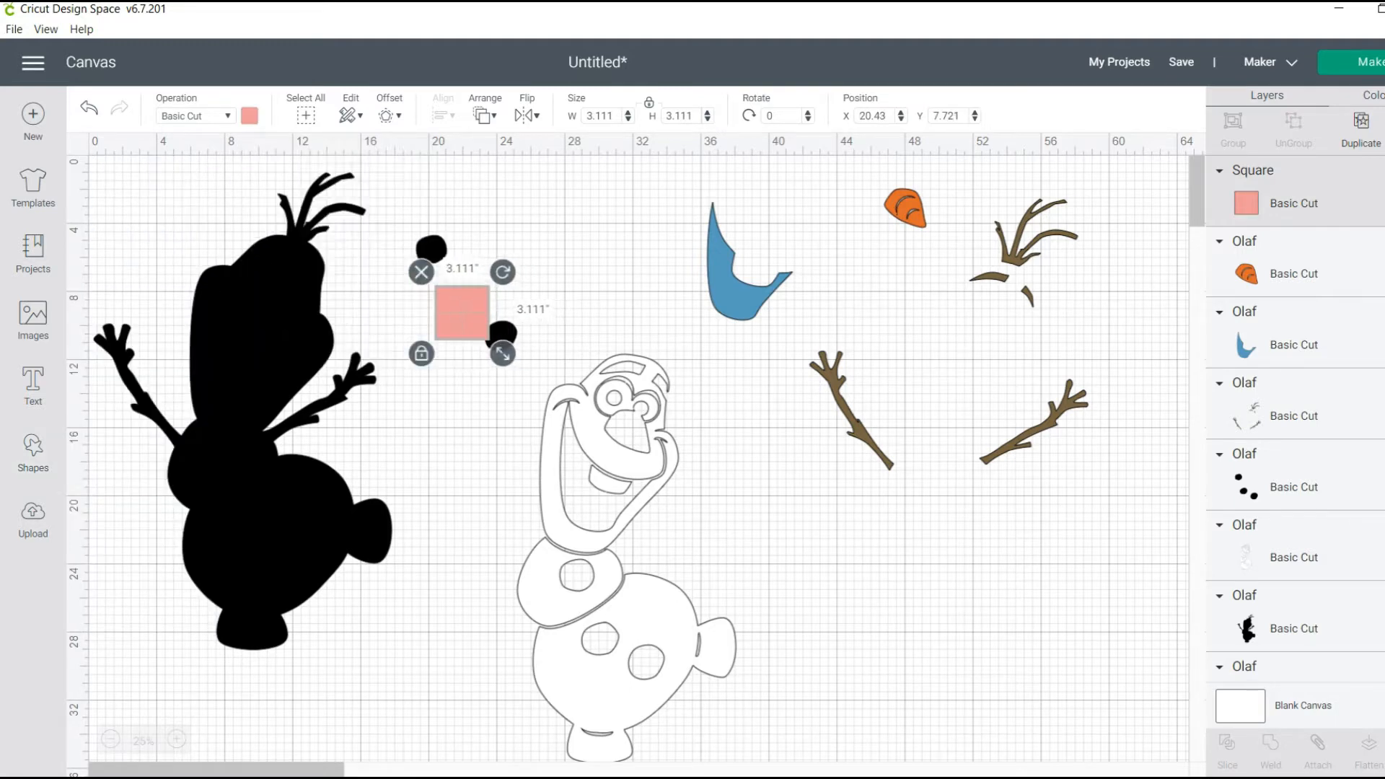
left_click_drag(503, 354, 536, 388)
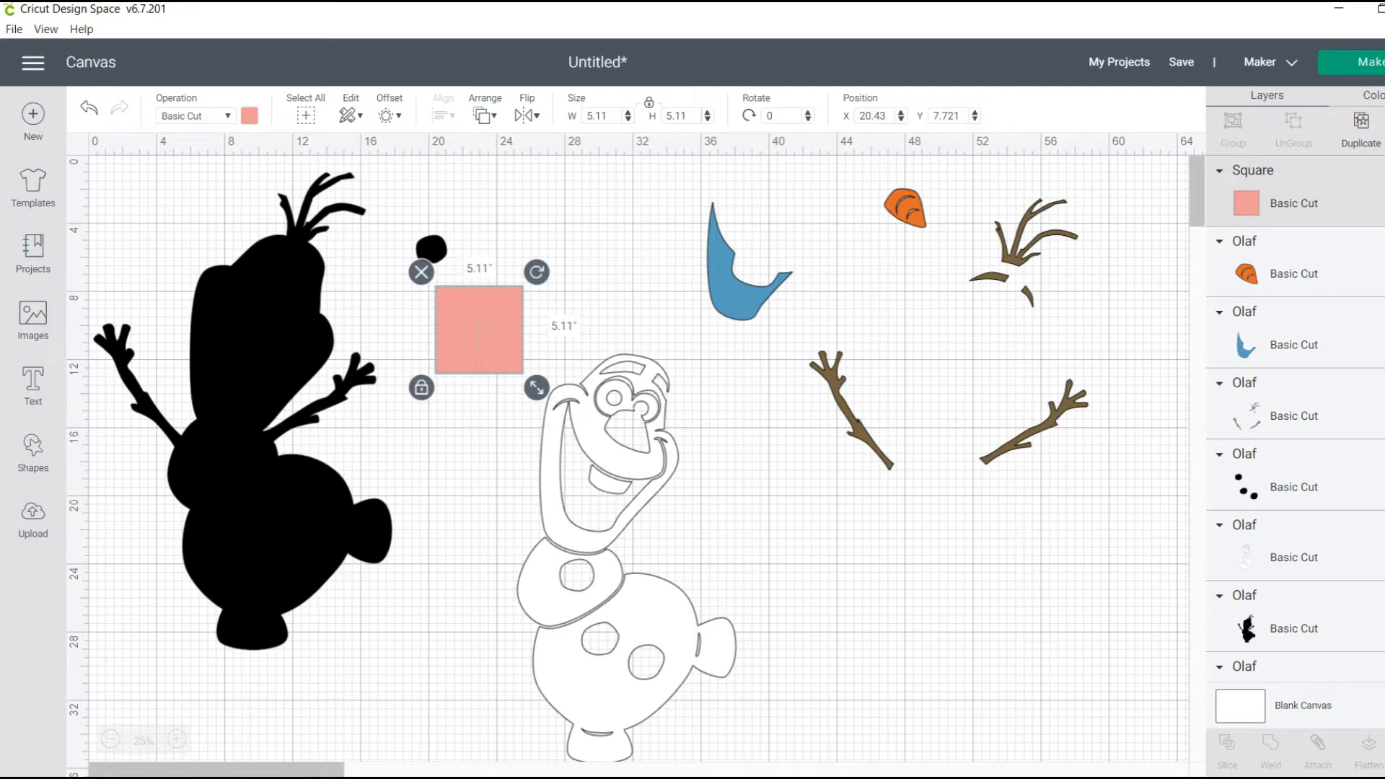
Send the salmon square to the back and slice it with the buttons layer
right_click(473, 332)
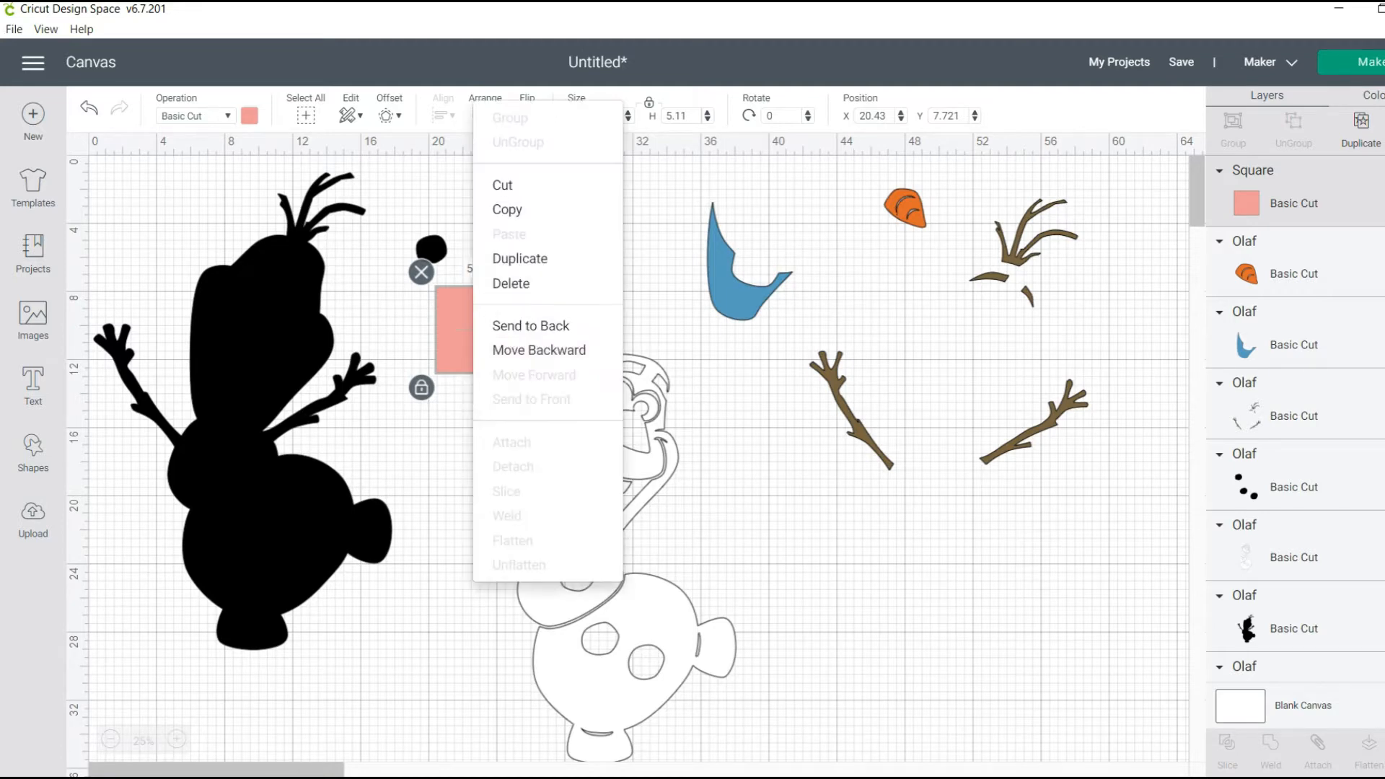
left_click(531, 325)
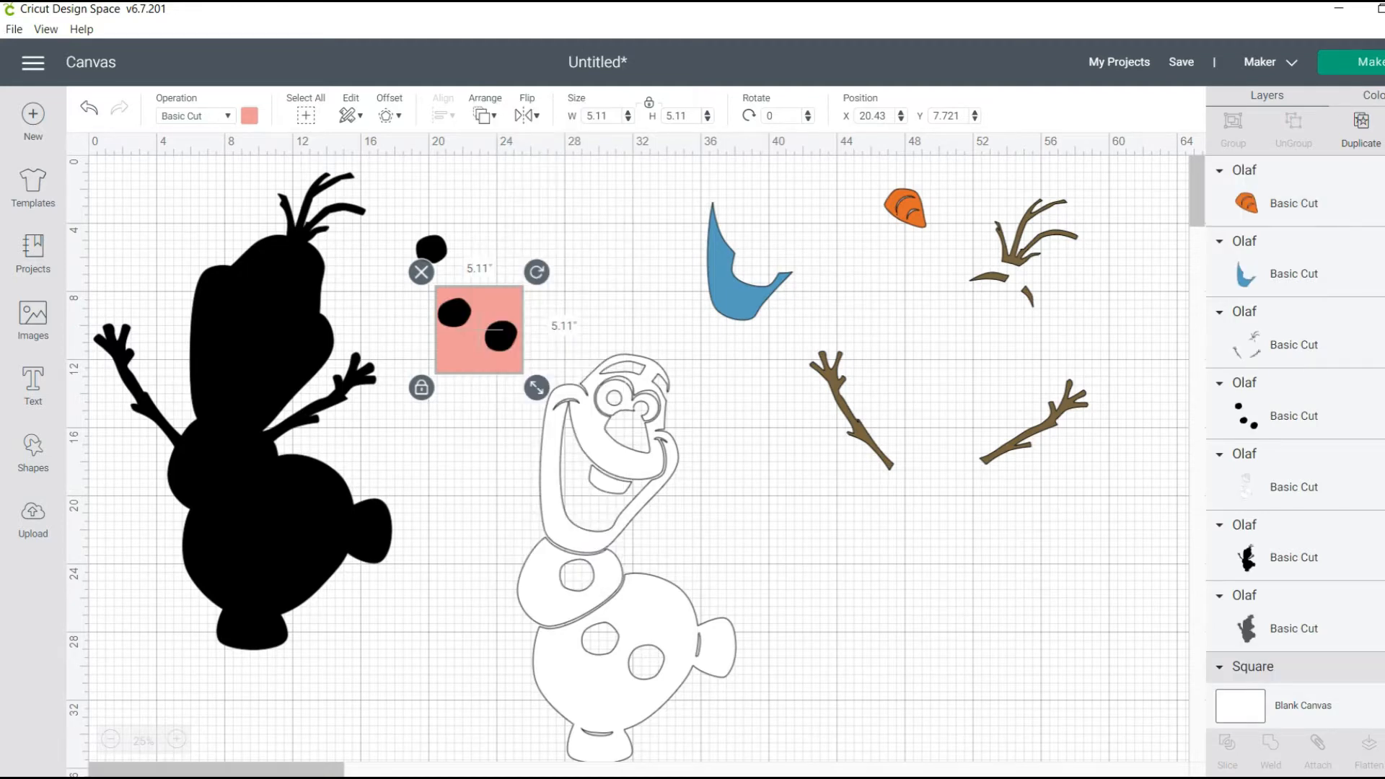
left_click(496, 329, "shift")
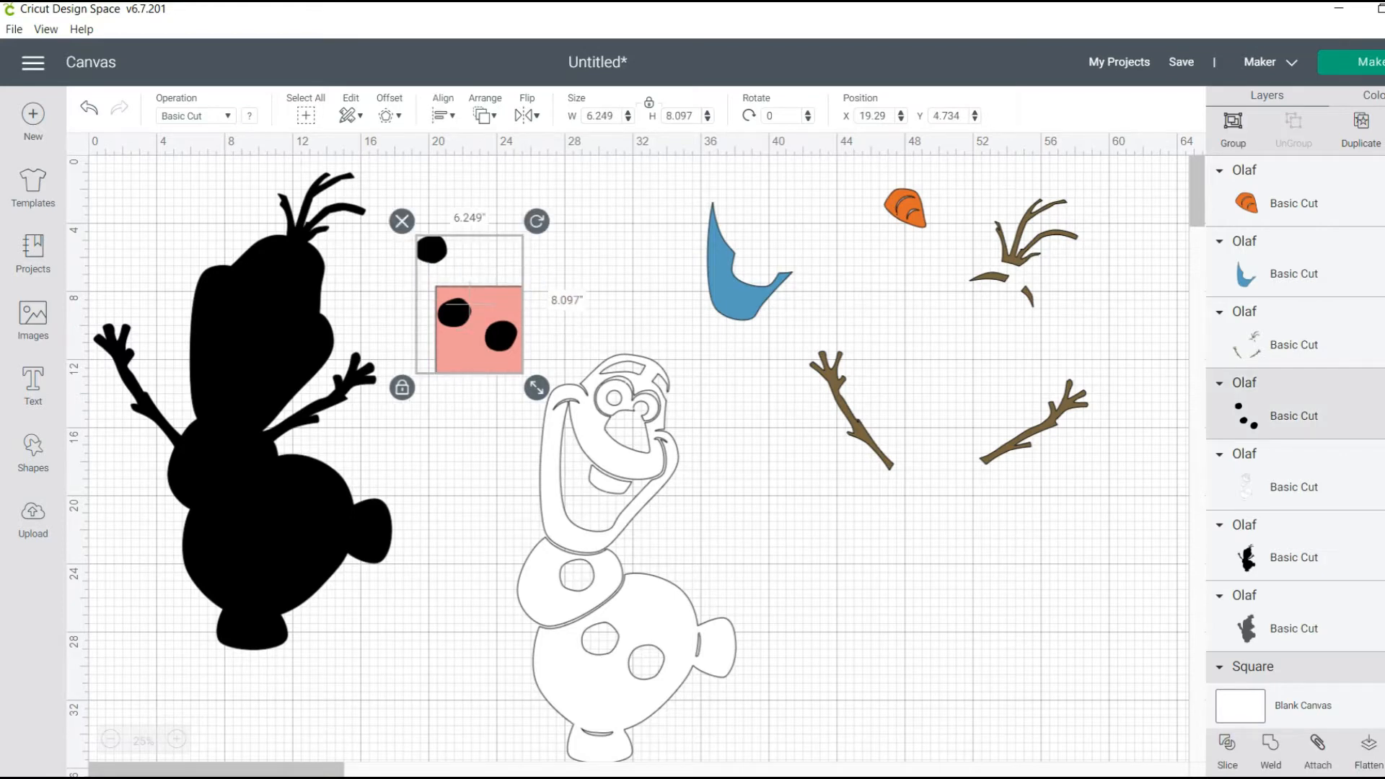
left_click(1227, 750)
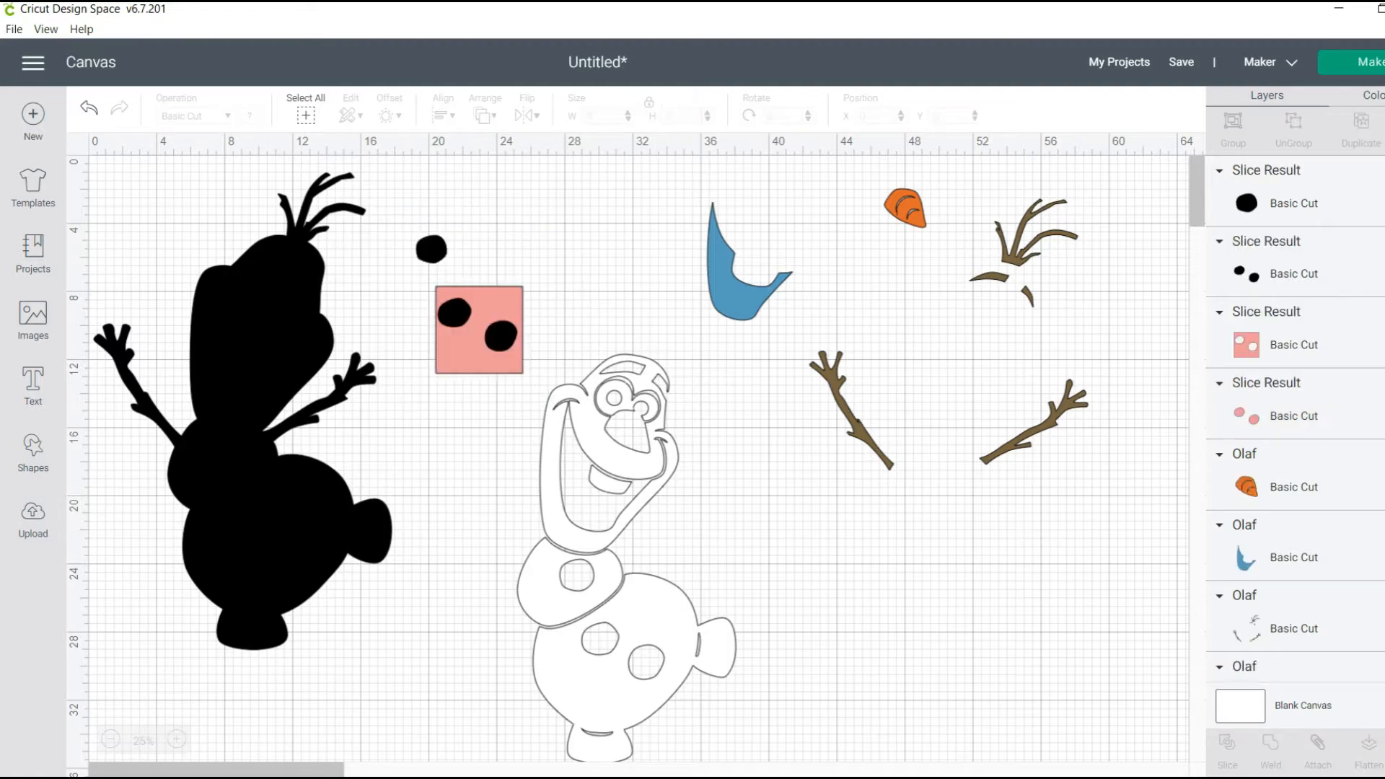
Move the two sliced black buttons aside and delete the leftover salmon square and salmon button pieces
left_click_drag(455, 312, 441, 433)
left_click(472, 348)
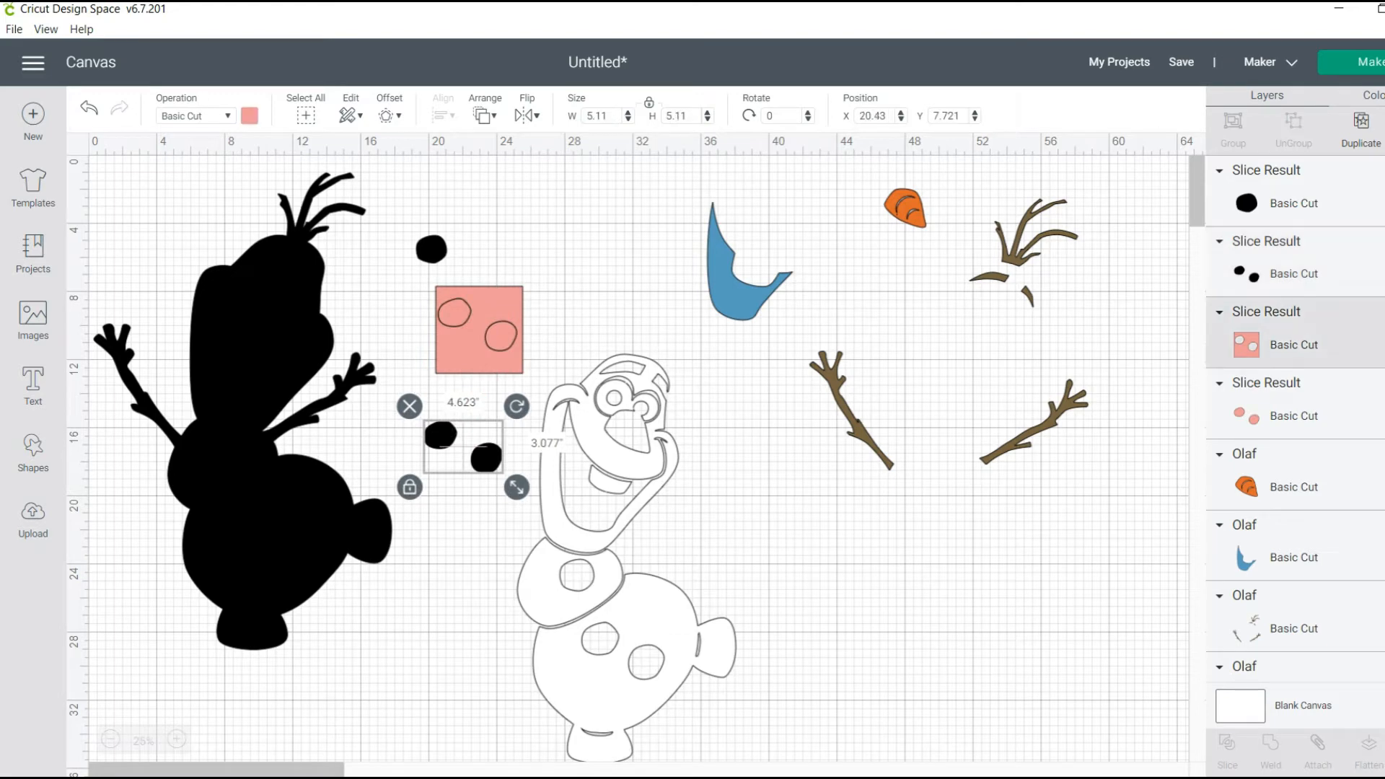
key("Delete")
left_click(499, 336)
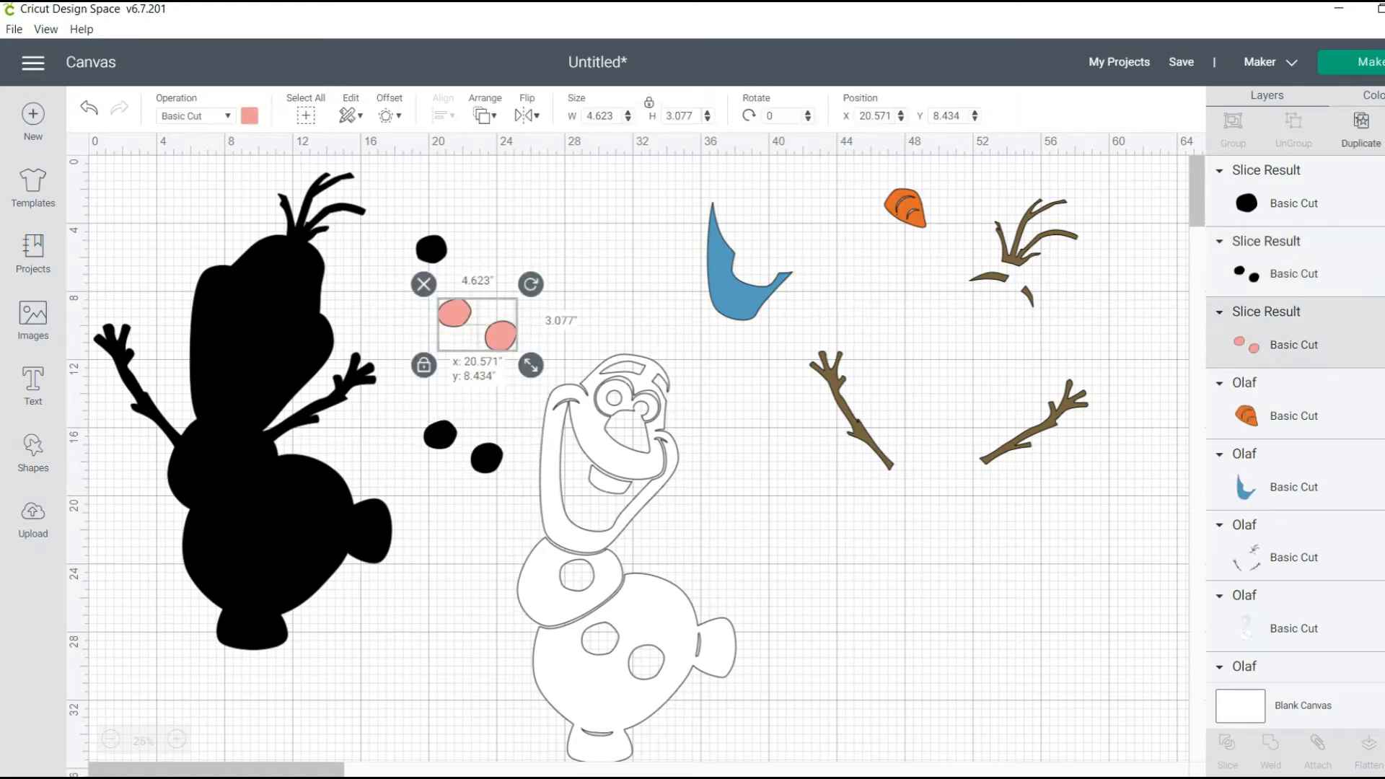
key("Delete")
Gather the three black buttons into a compact cluster beside the silhouette's hair
left_click_drag(458, 442, 406, 374)
left_click_drag(456, 180, 466, 212)
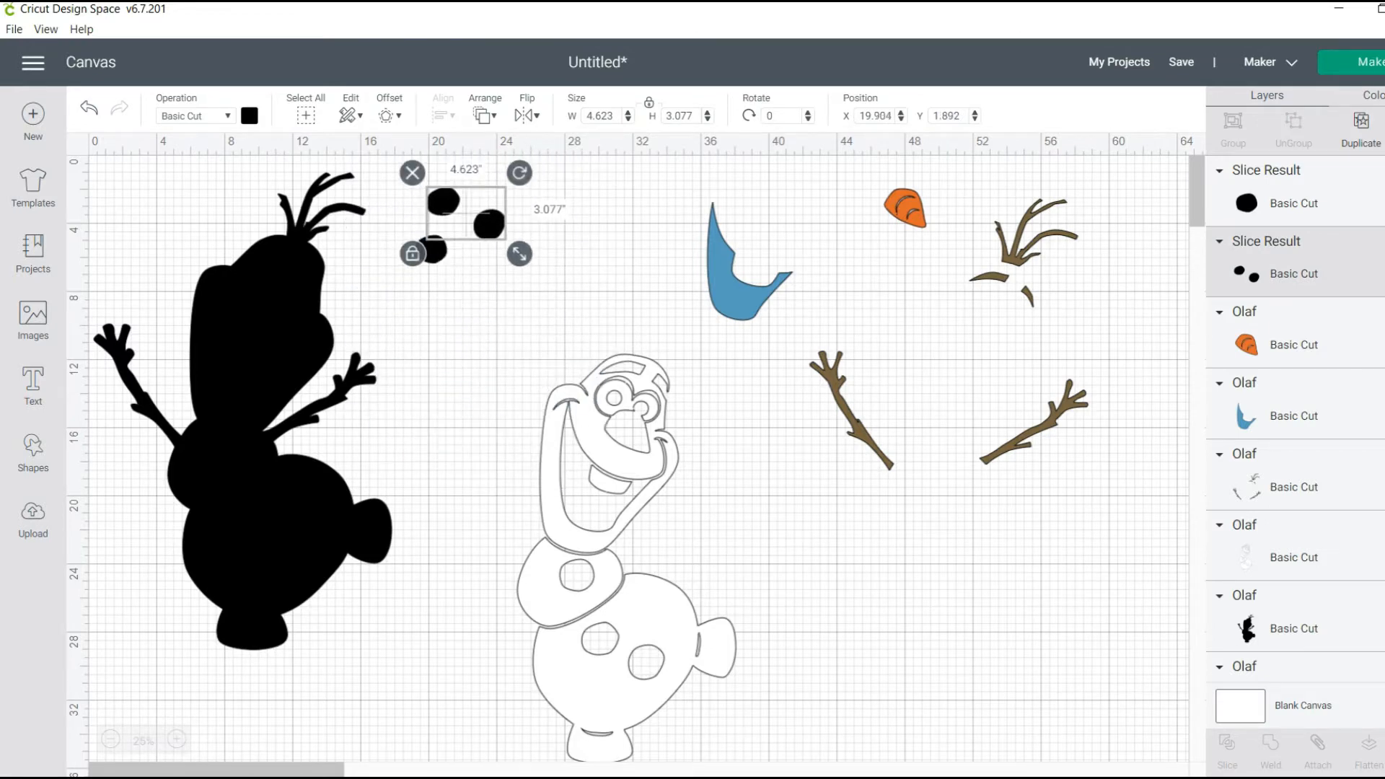
key("Escape")
left_click_drag(432, 249, 452, 234)
key("Escape")
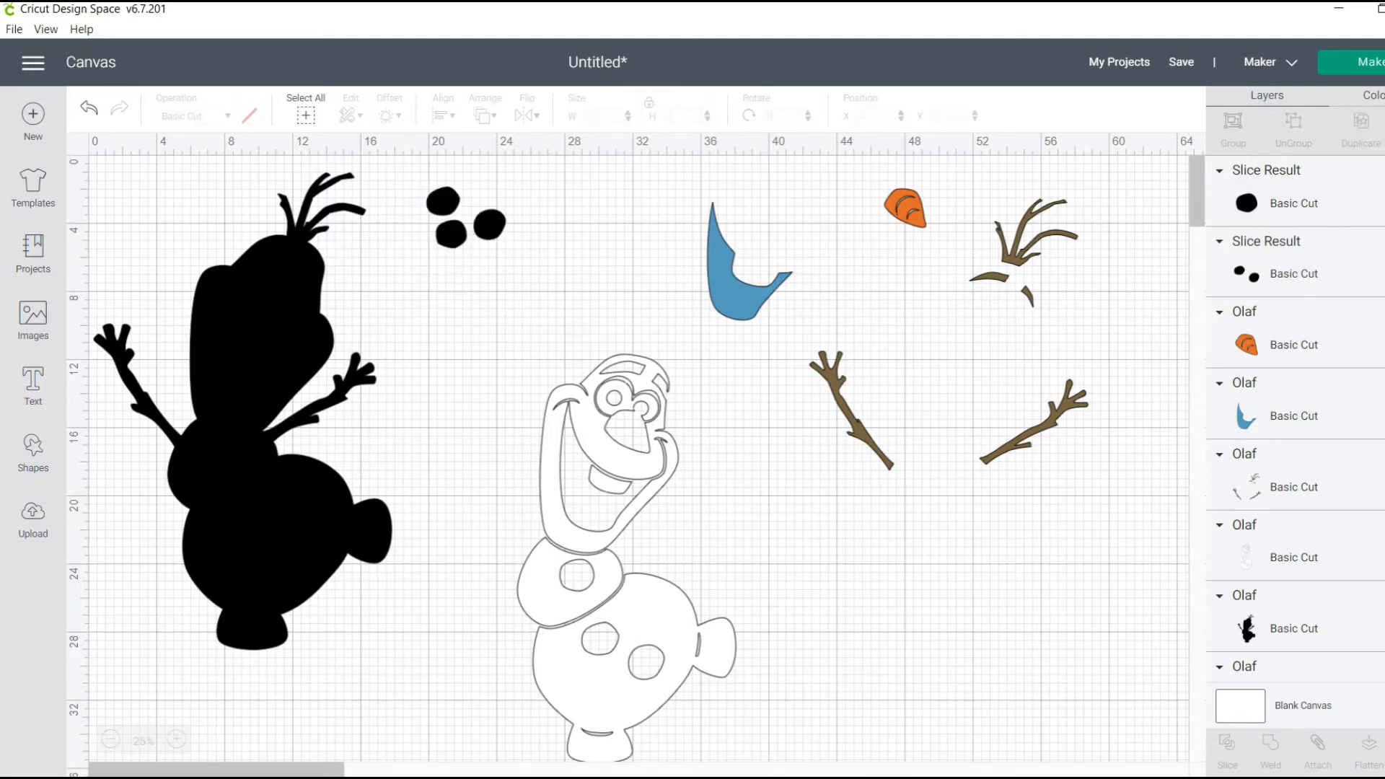
Place the blue mouth and orange nose close together beside the buttons, and shift the brown twig layer slightly away
left_click_drag(732, 296, 570, 258)
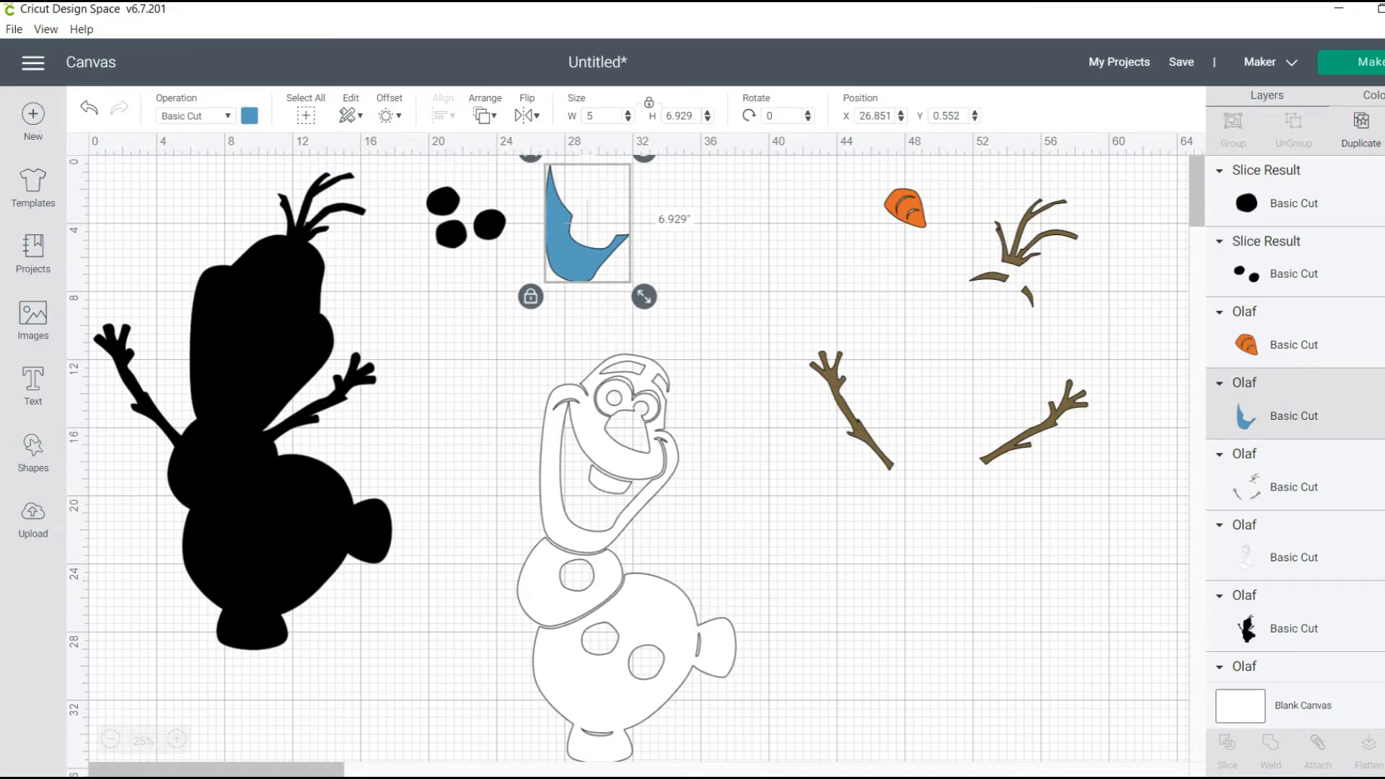
left_click_drag(906, 209, 632, 202)
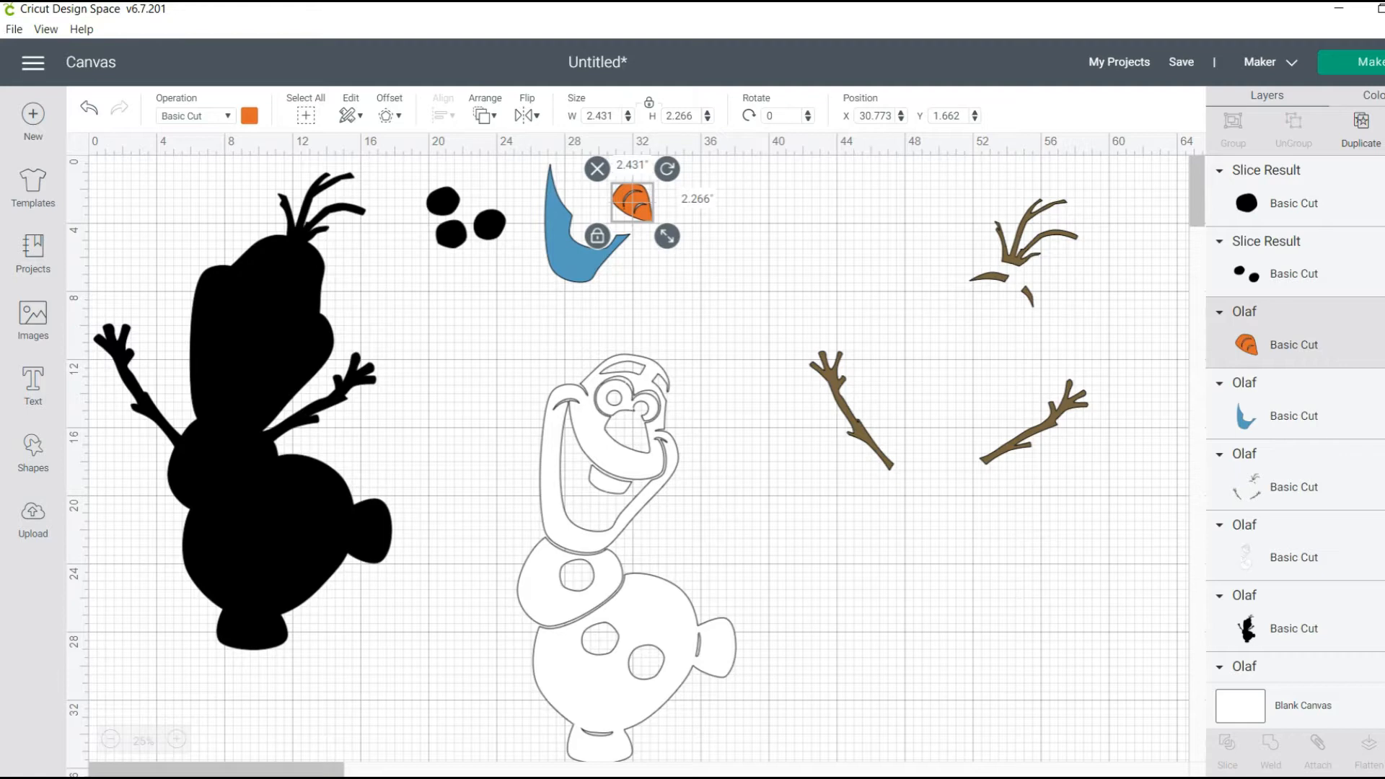
mouse_move(858, 430)
left_mouse_down()
mouse_move(726, 410)
mouse_move(876, 386)
mouse_move(908, 402)
mouse_move(876, 425)
left_mouse_up()
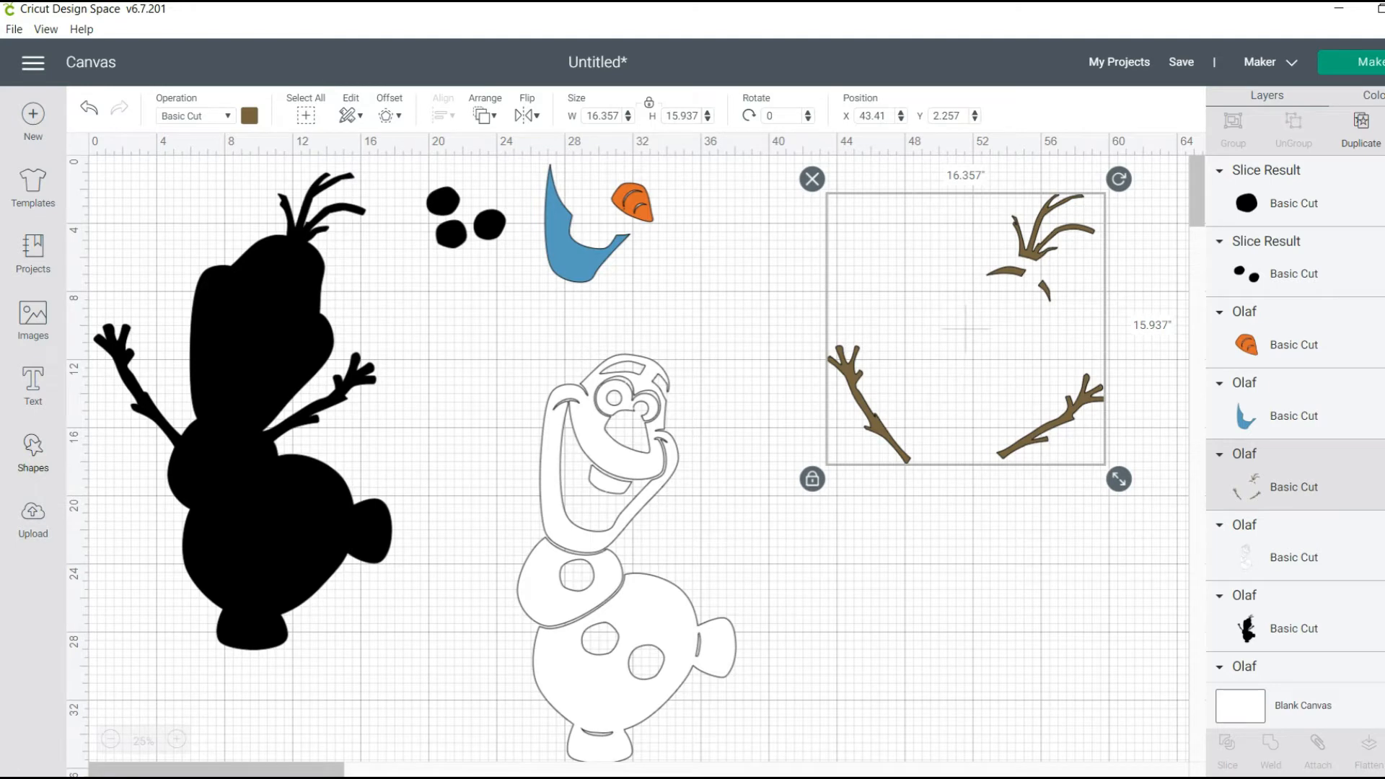
Add a square beside the brown twigs, unlock its proportions and stretch it to about 2.9 by 11.4 inches
left_click(33, 451)
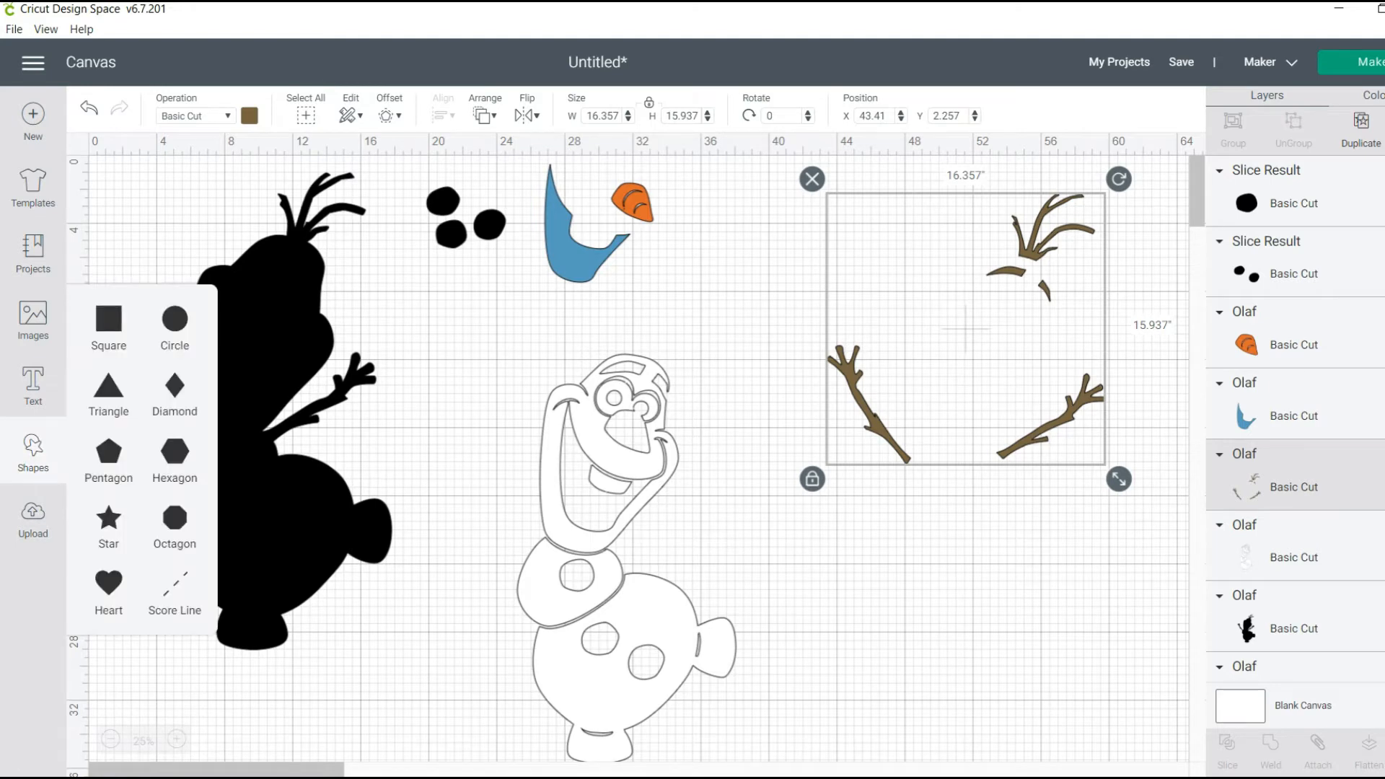
left_click(109, 318)
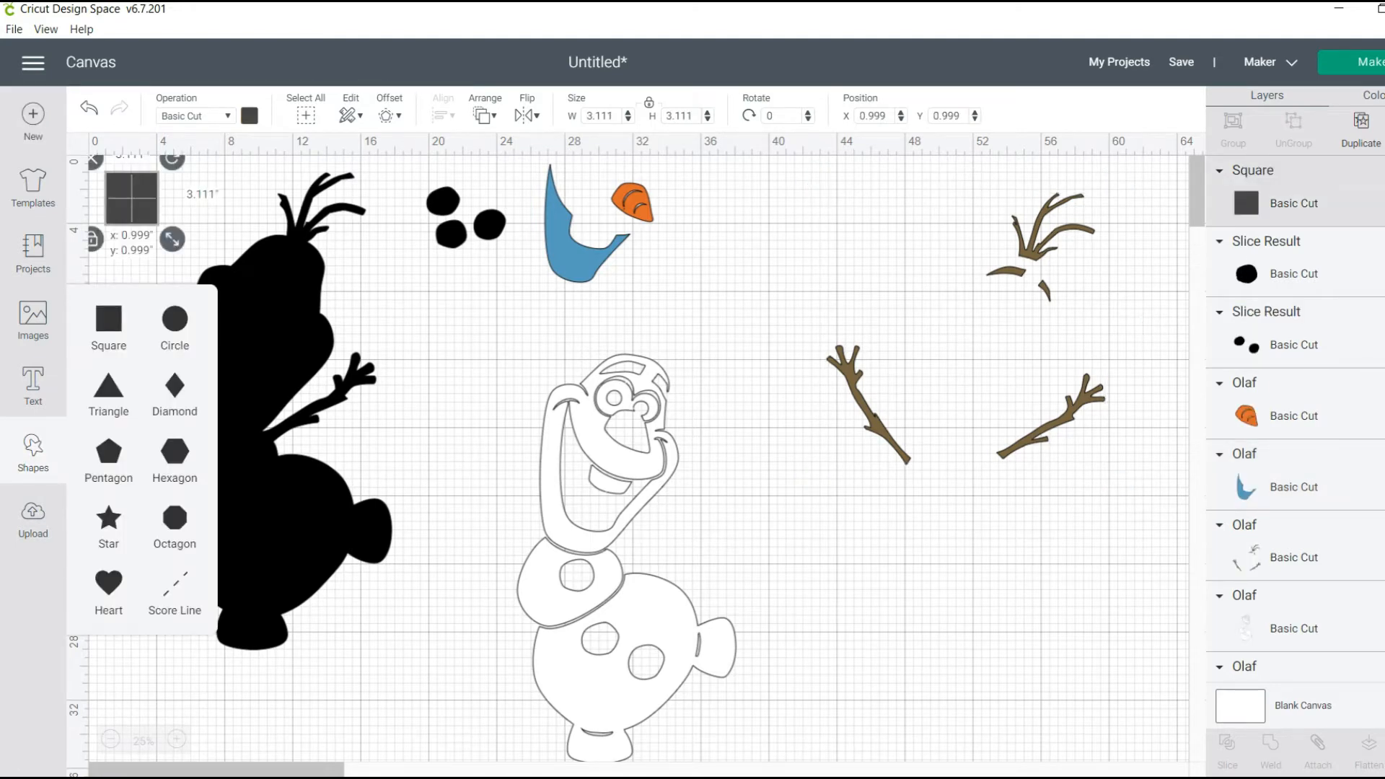
left_click(132, 199)
left_click_drag(131, 198, 781, 281)
left_click(740, 322)
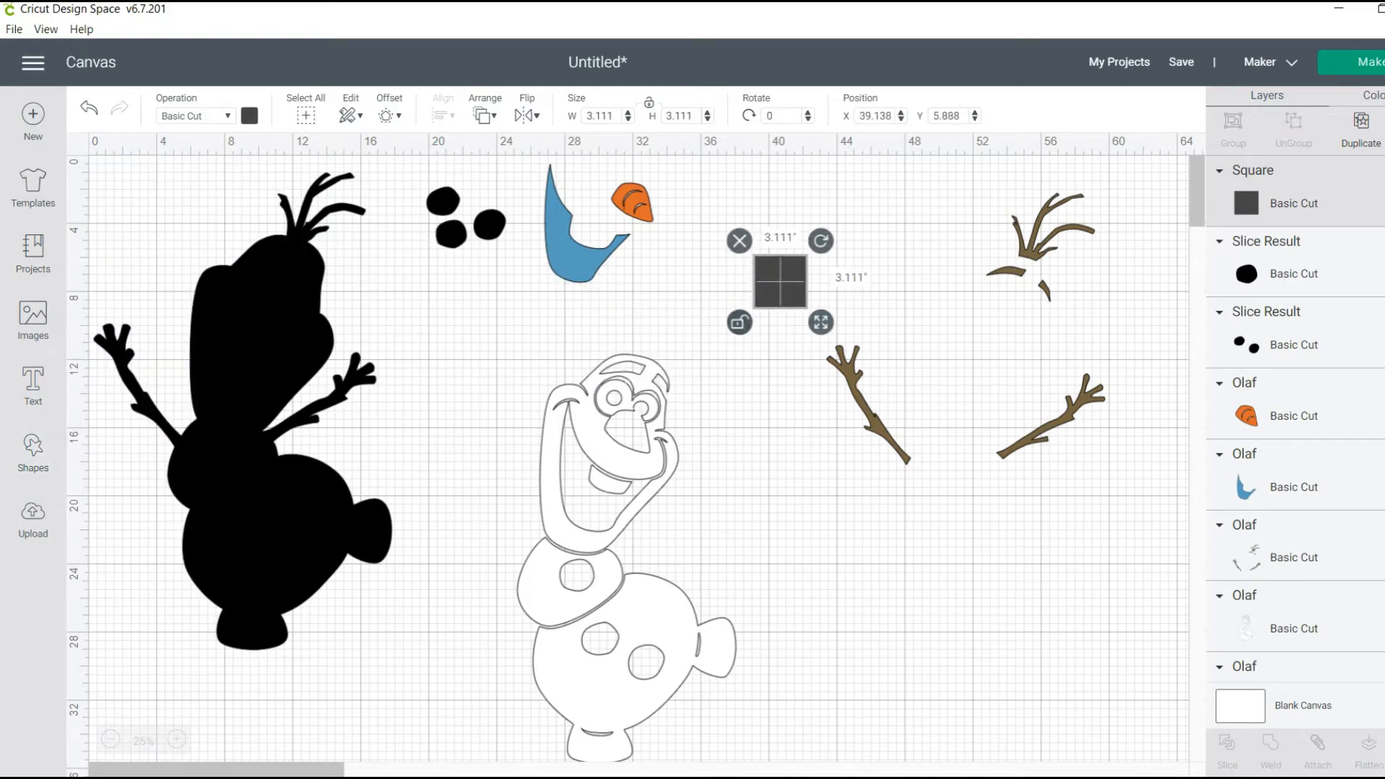
left_click_drag(820, 323, 818, 464)
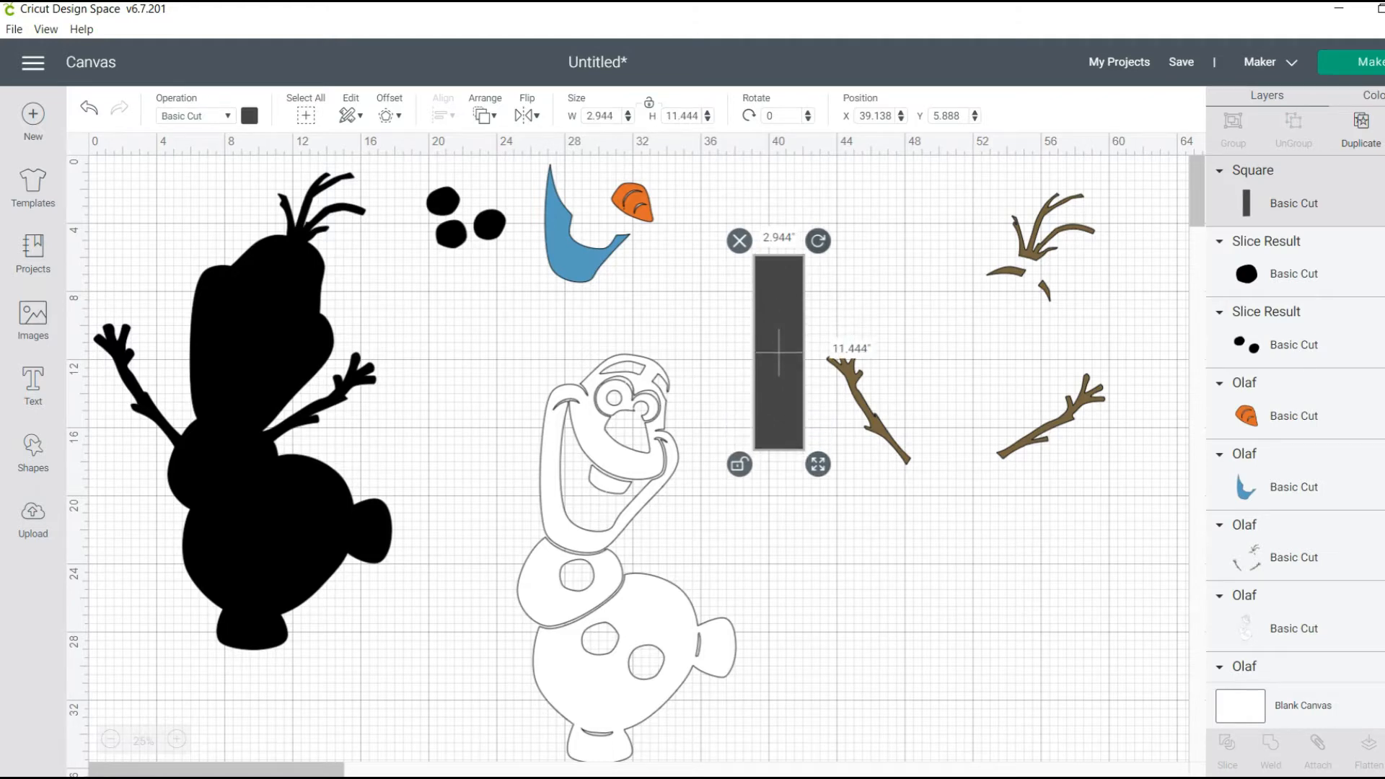
Rotate the tall rectangle to about 336.7°, place it over the lower-left brown arm and send it to the back
left_click_drag(818, 241, 772, 234)
left_click_drag(780, 354, 865, 397)
right_click(865, 397)
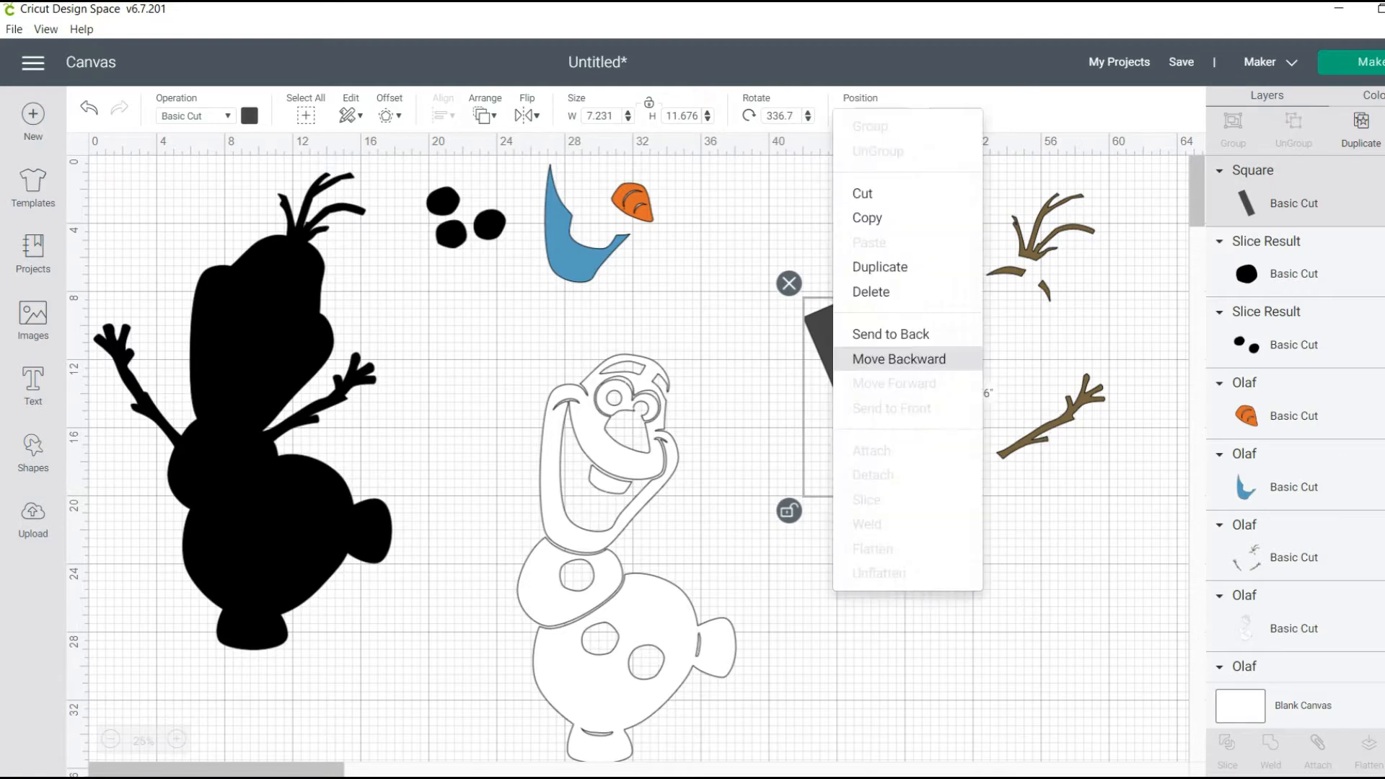
left_click(890, 333)
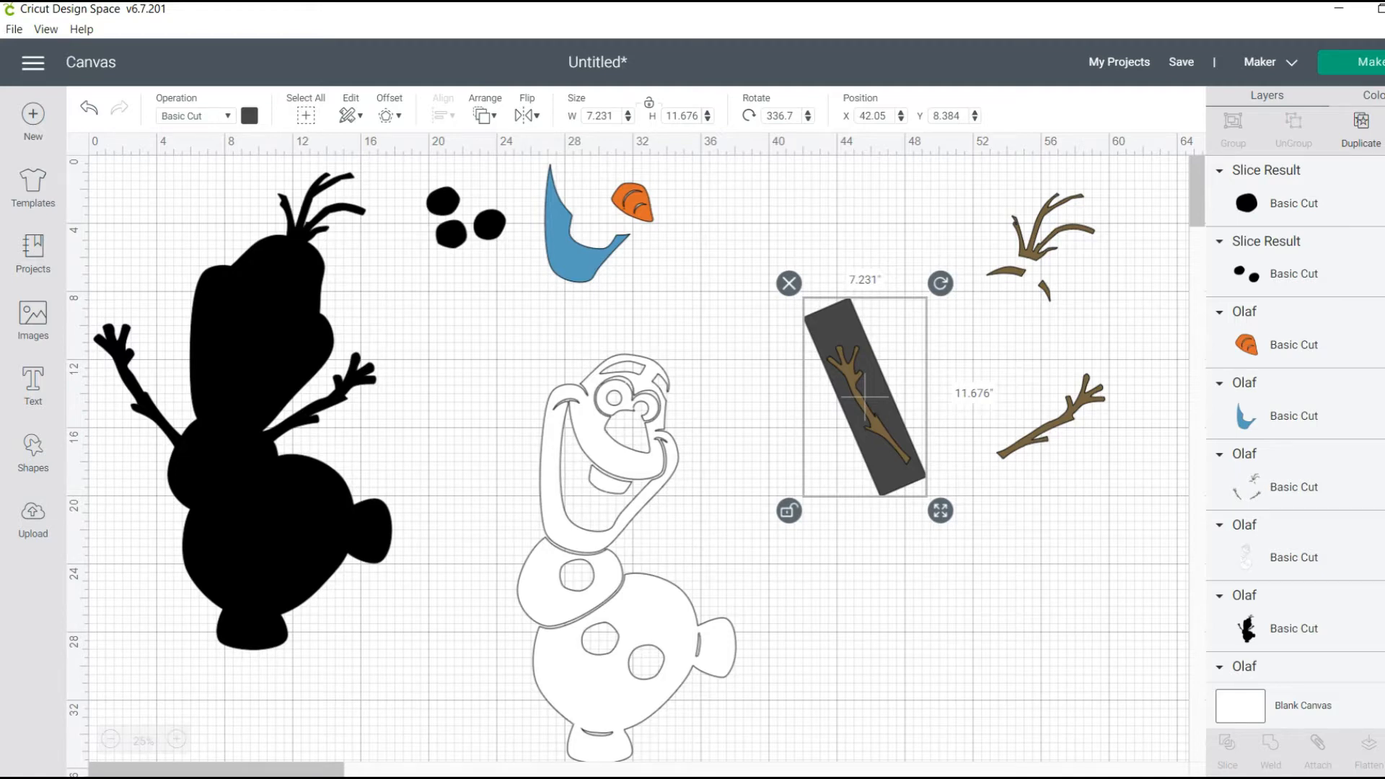
Slice the brown twig layer with the rectangle, pull the brown arm aside and delete the leftover rectangle and dark arm
left_click(876, 422, "shift")
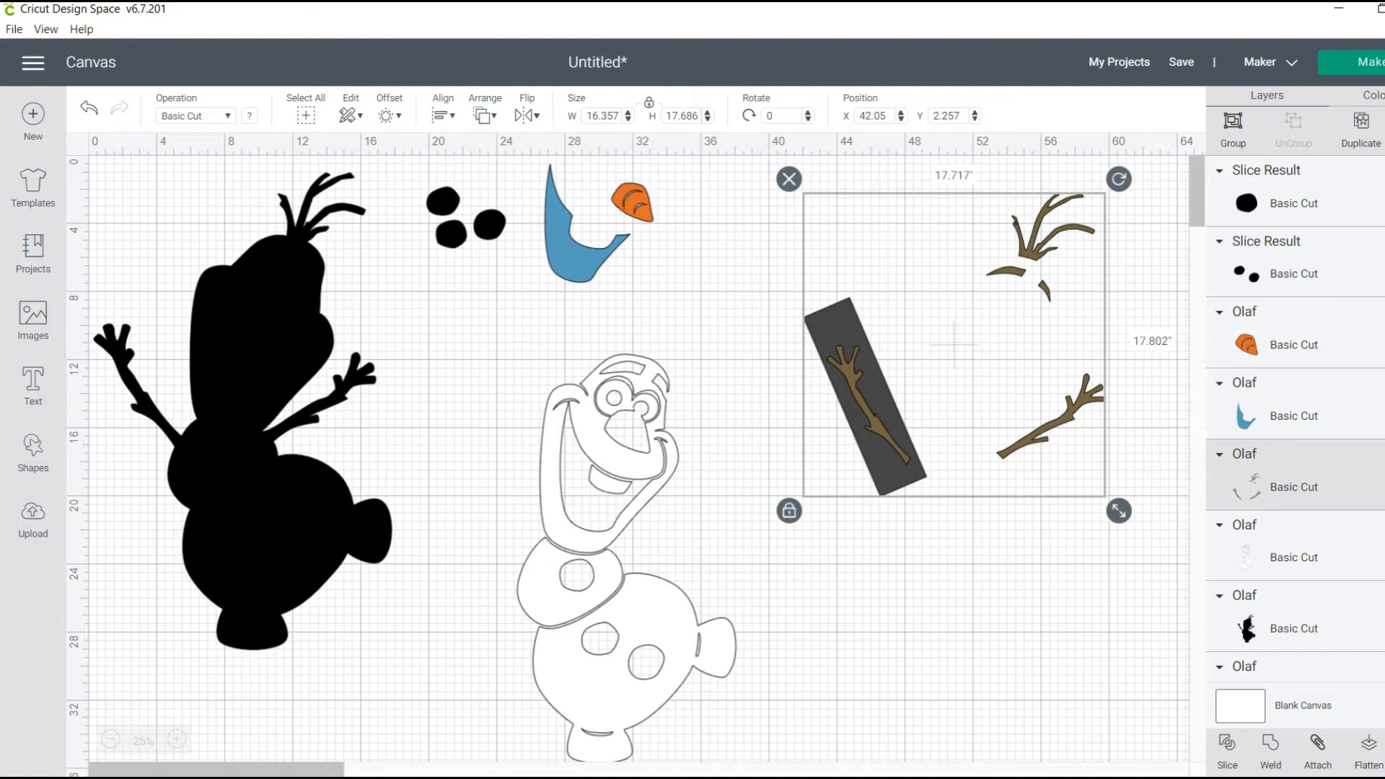
left_click(1228, 751)
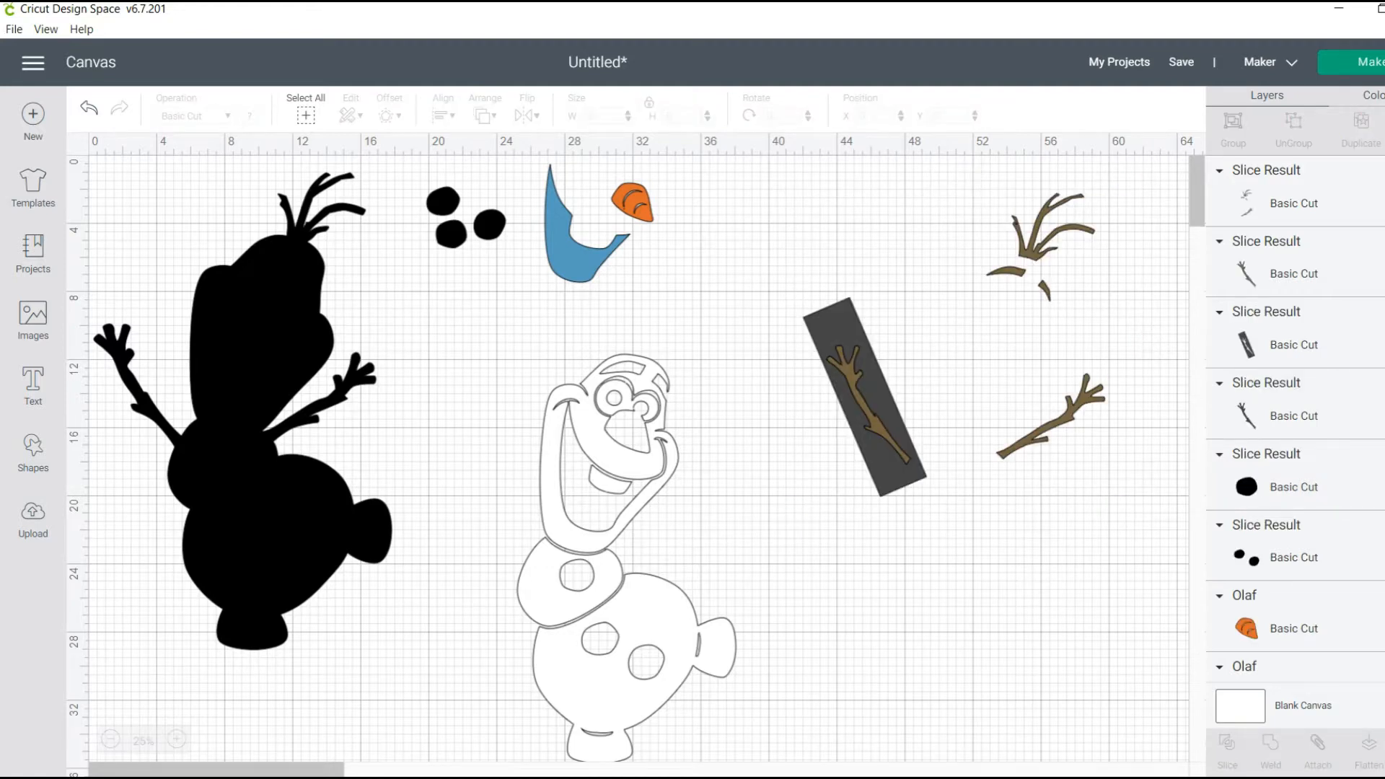
left_click_drag(866, 404, 825, 491)
left_click(864, 397)
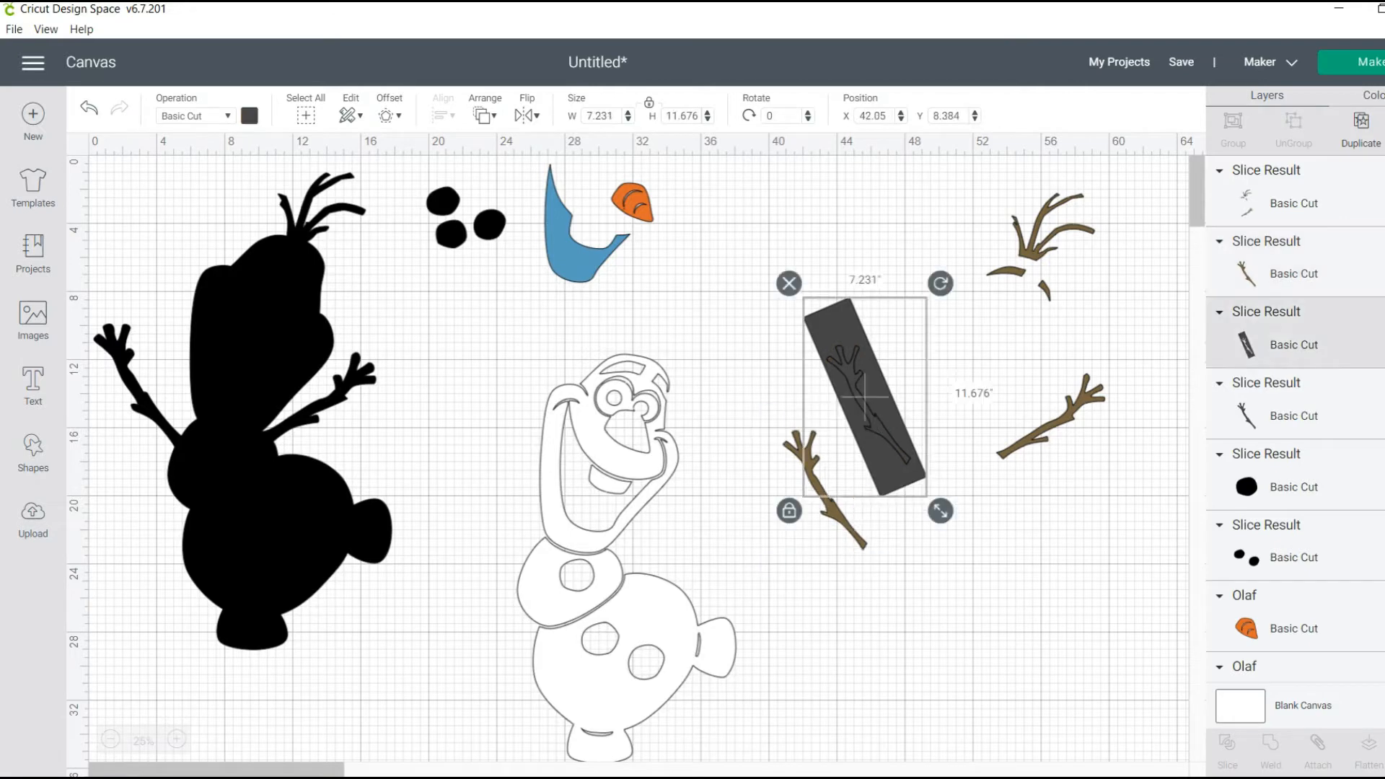
key("Delete")
left_click(866, 407)
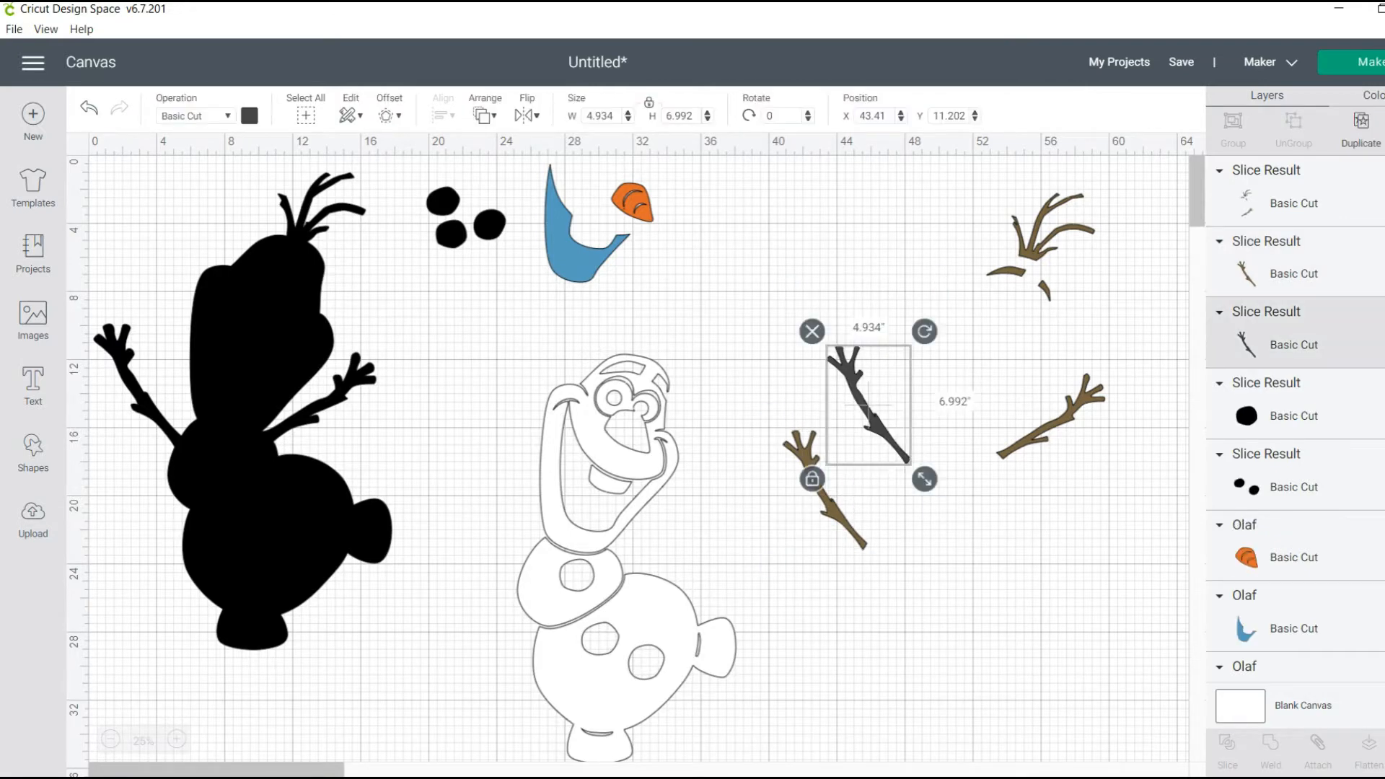
key("Delete")
Place the separated brown arm beside the hair twigs
left_click_drag(837, 505, 973, 274)
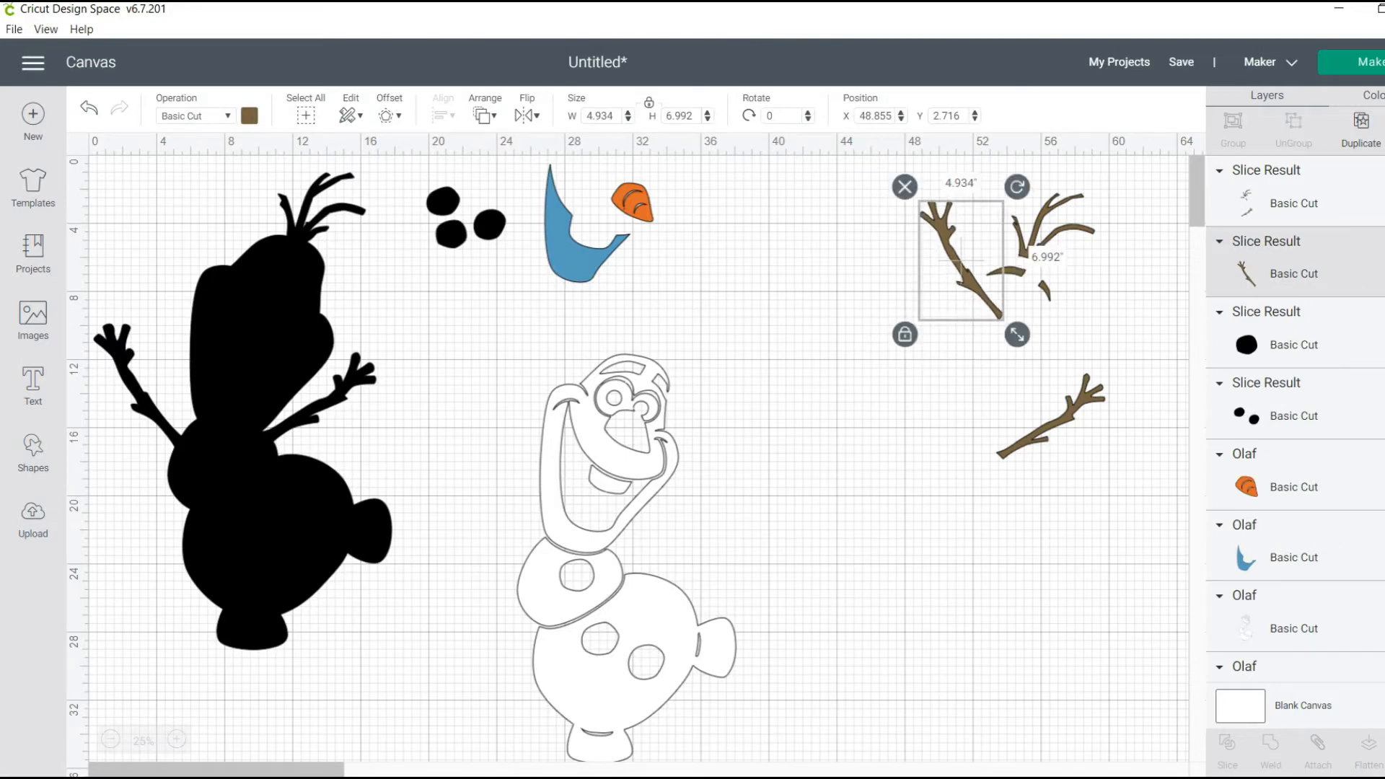
key("Escape")
left_click(1045, 326)
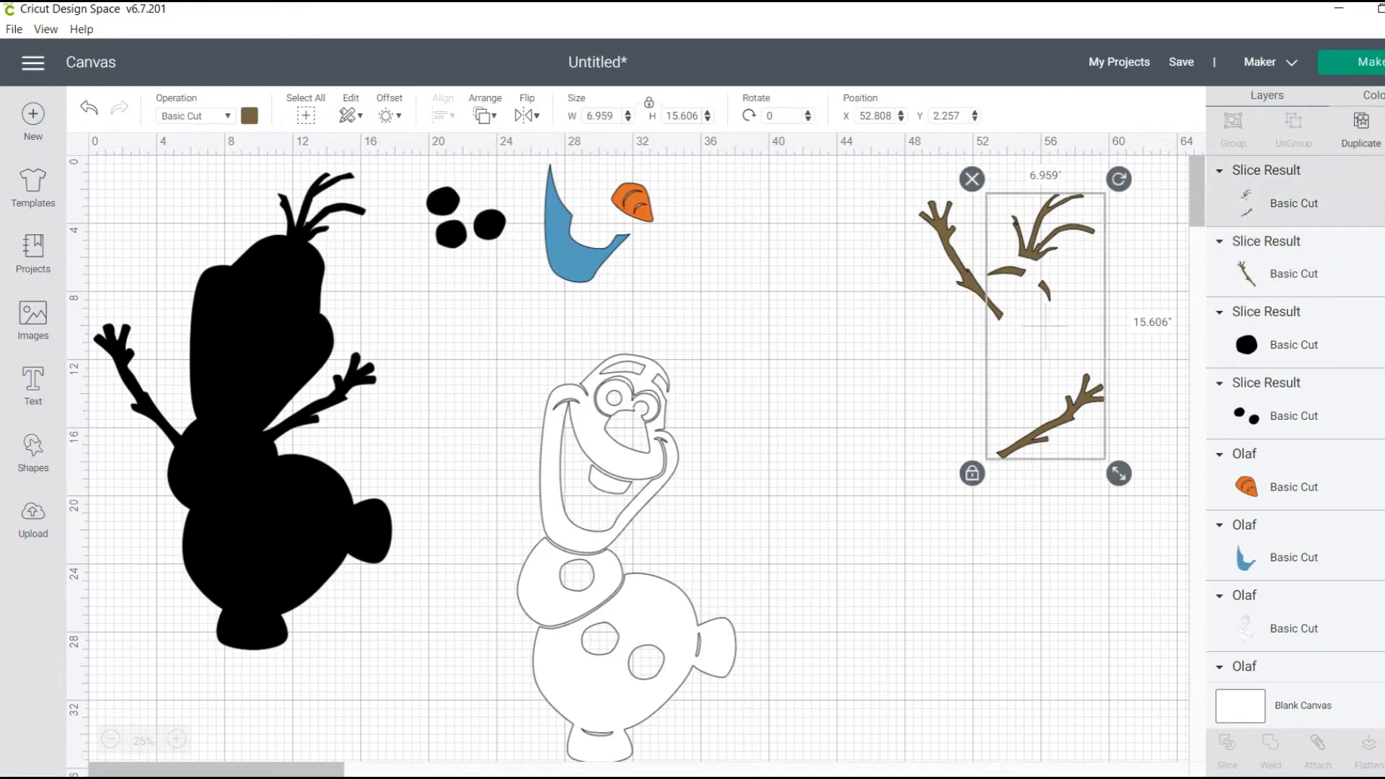
key("Escape")
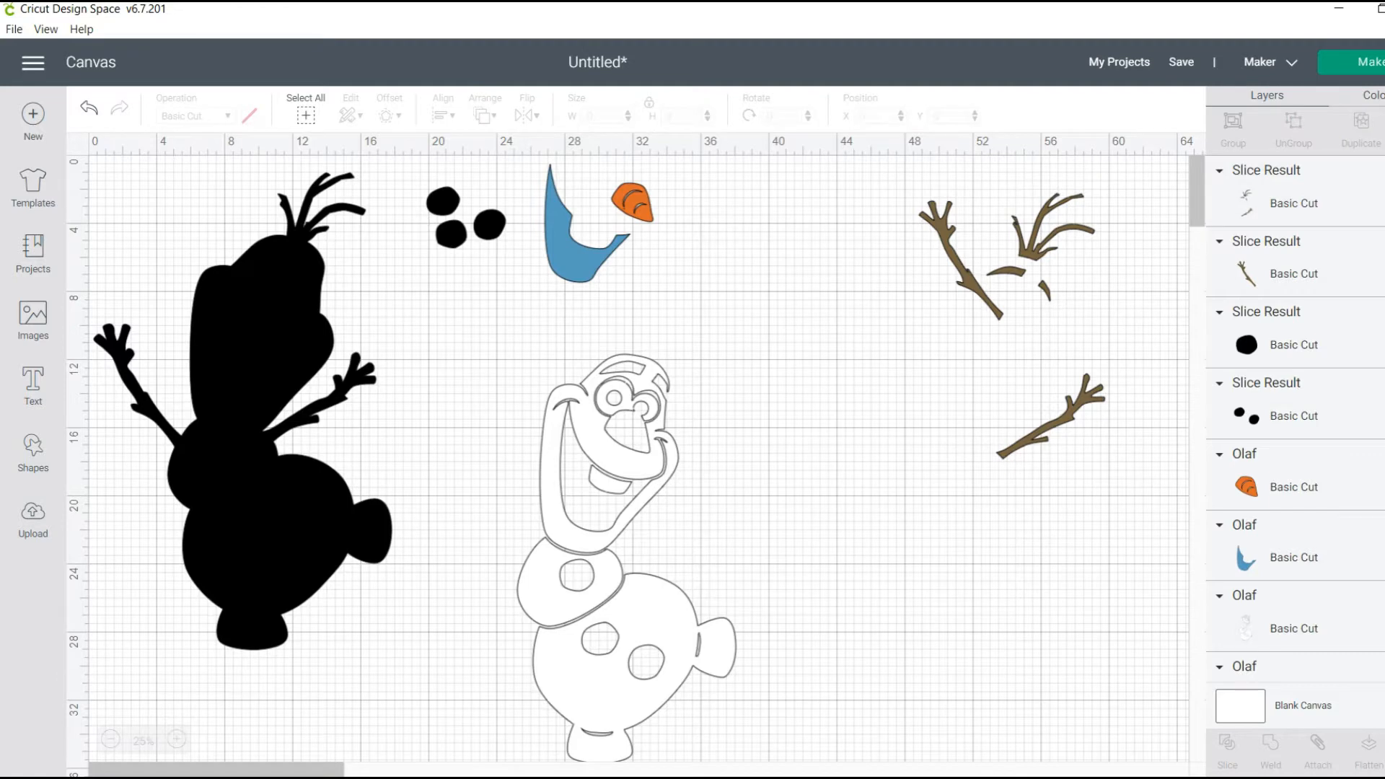
Add a square, stretch it to about 3.5 by 13.7 inches and rotate it about 48° over the remaining joined brown arm
left_click(33, 451)
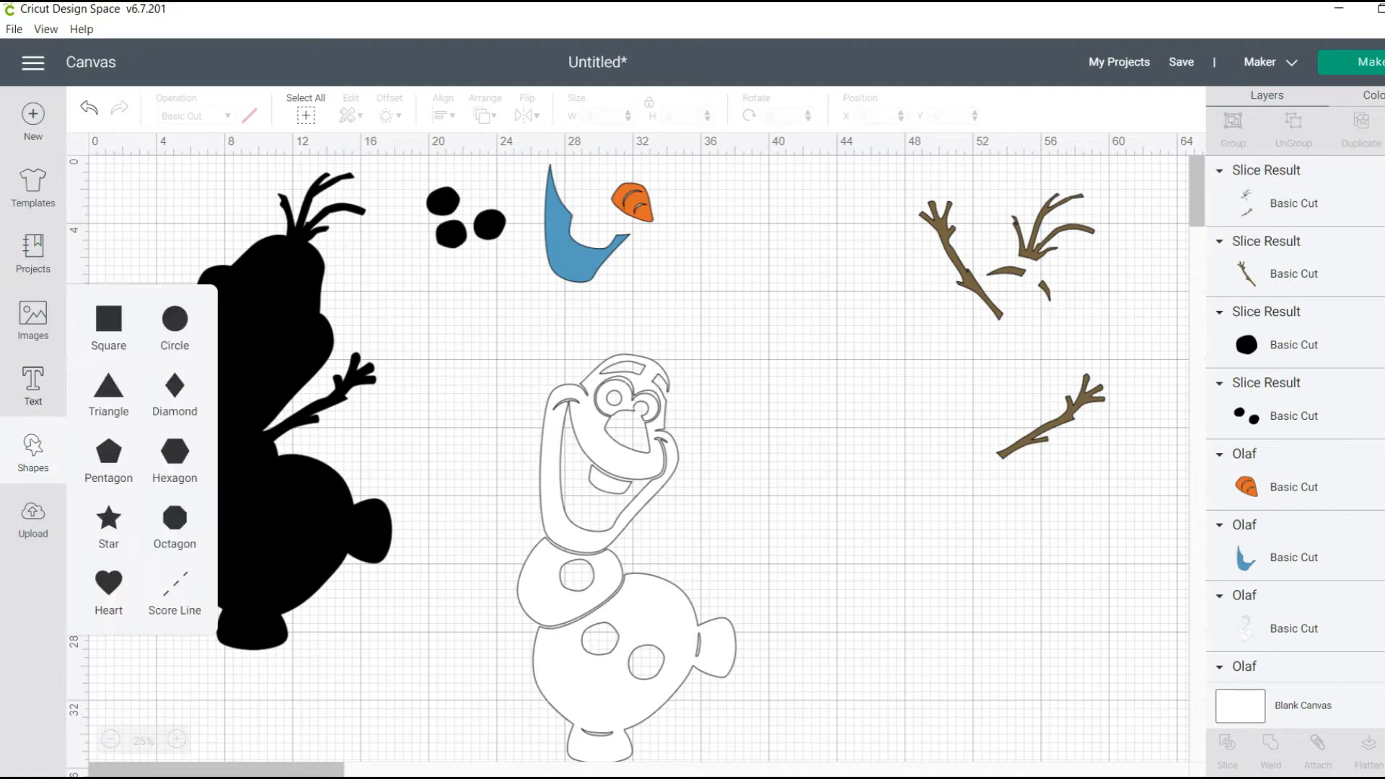
left_click(108, 319)
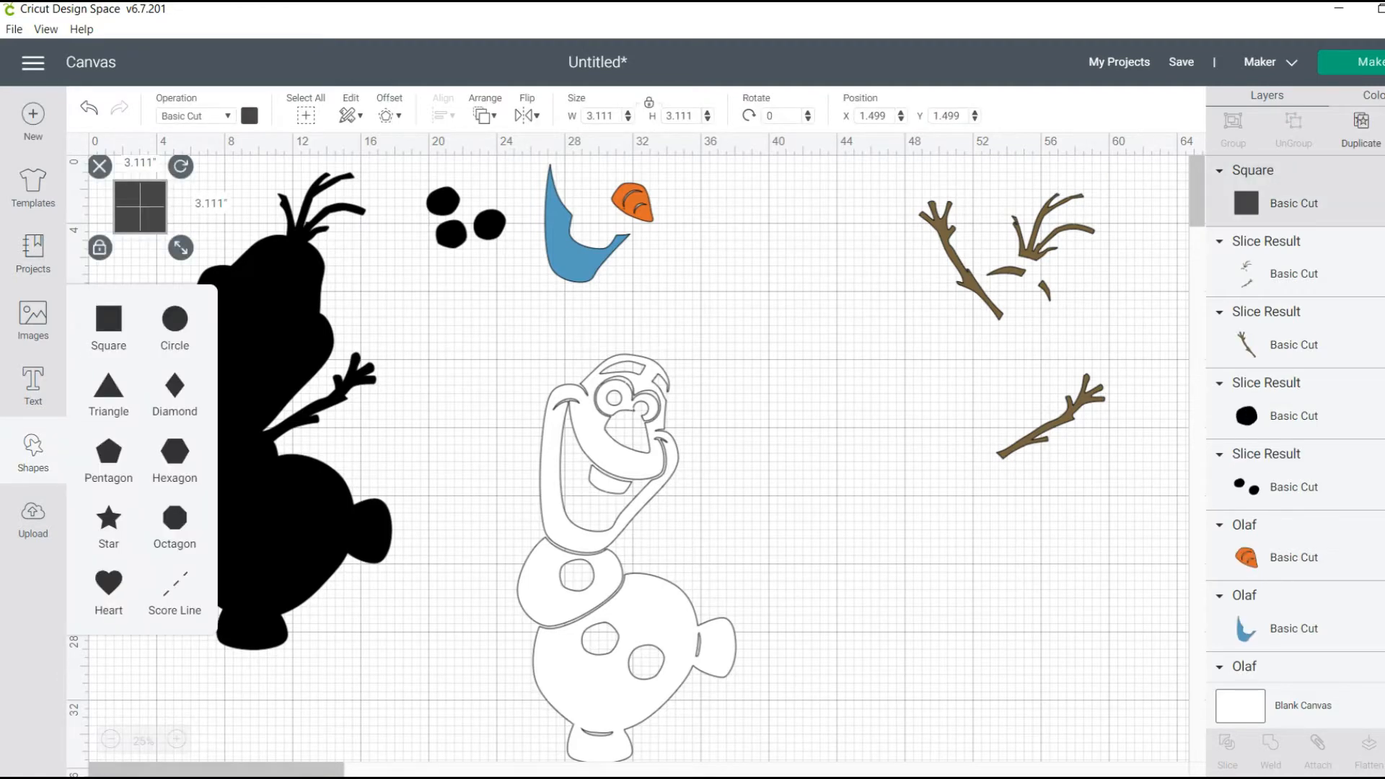
left_click_drag(140, 207, 979, 668)
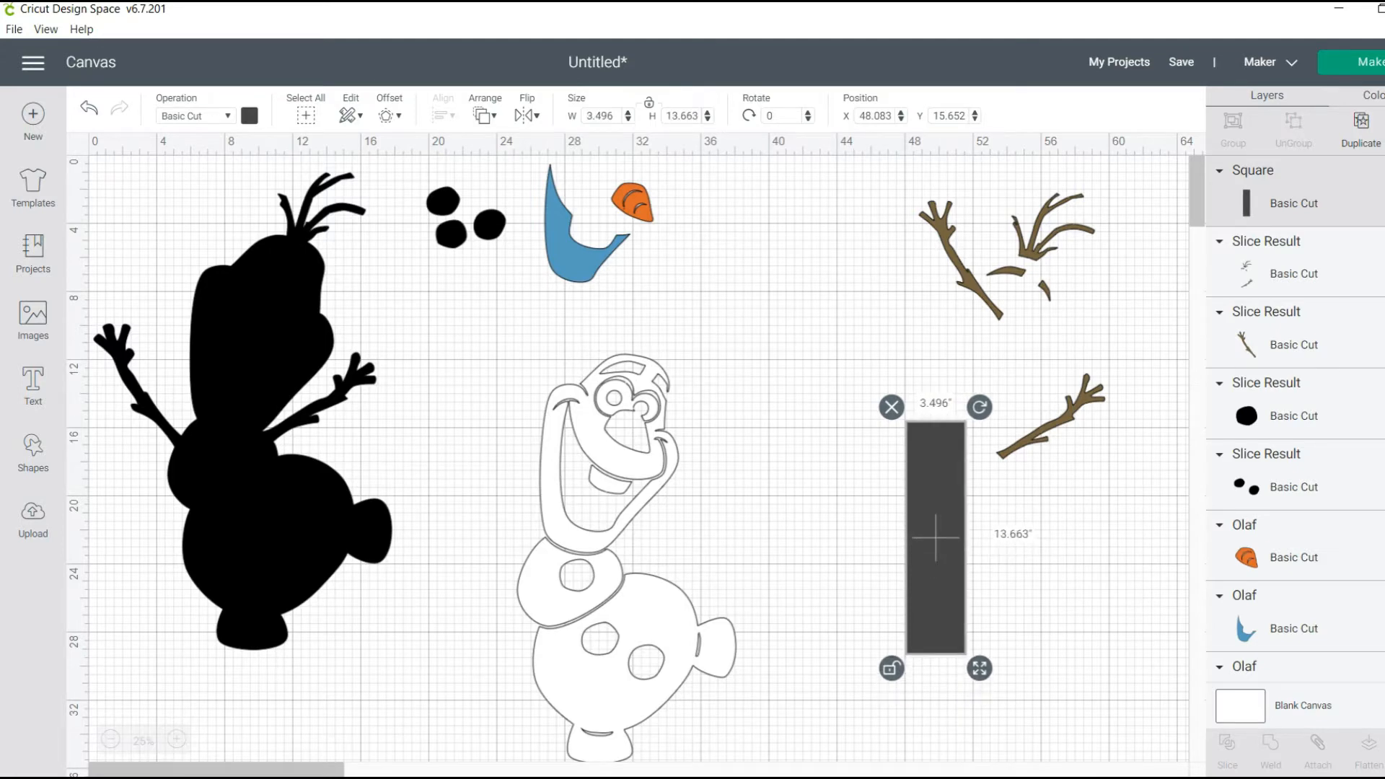
left_click_drag(979, 407, 1063, 483)
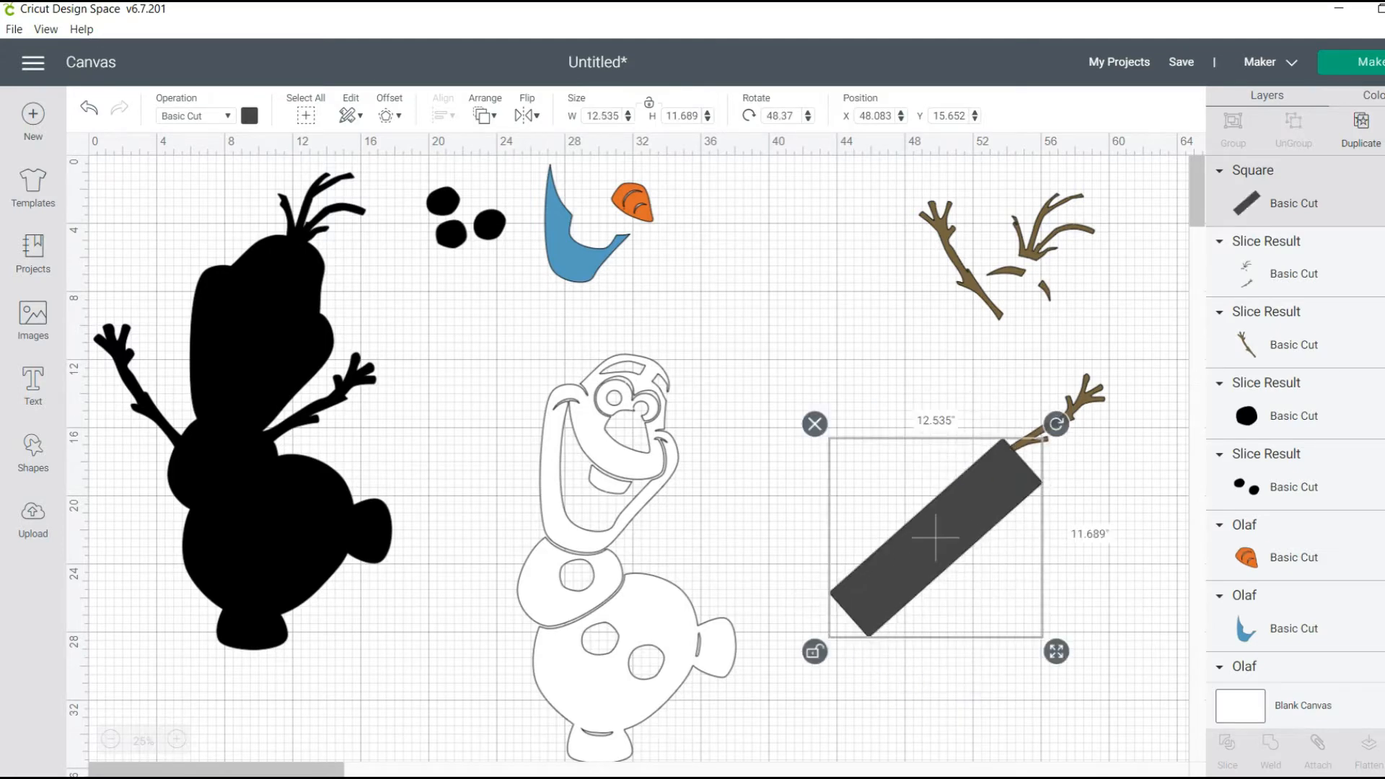
left_click_drag(935, 537, 1041, 431)
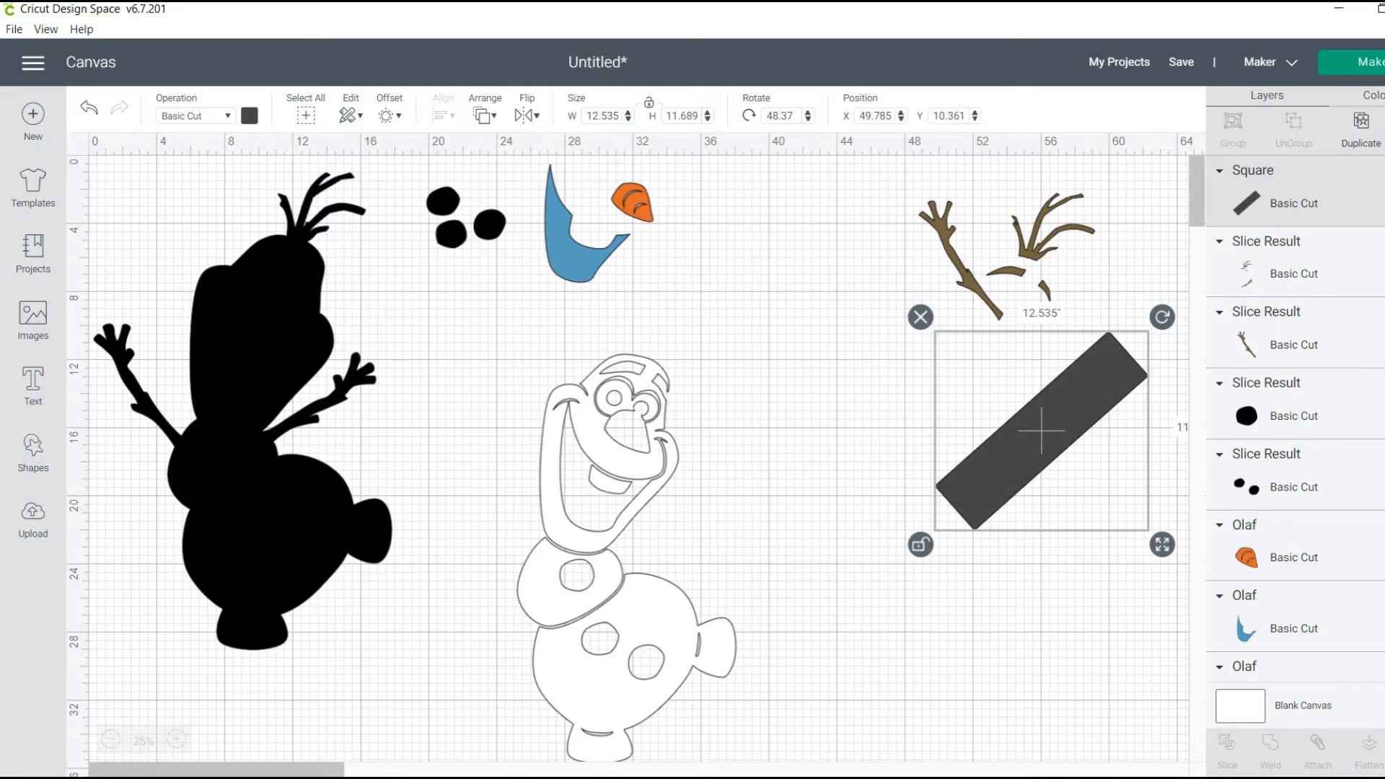
Send the rectangle to the back, try slicing it with the already separated arm layer and delete the rectangle
right_click(1041, 430)
left_click(1147, 379)
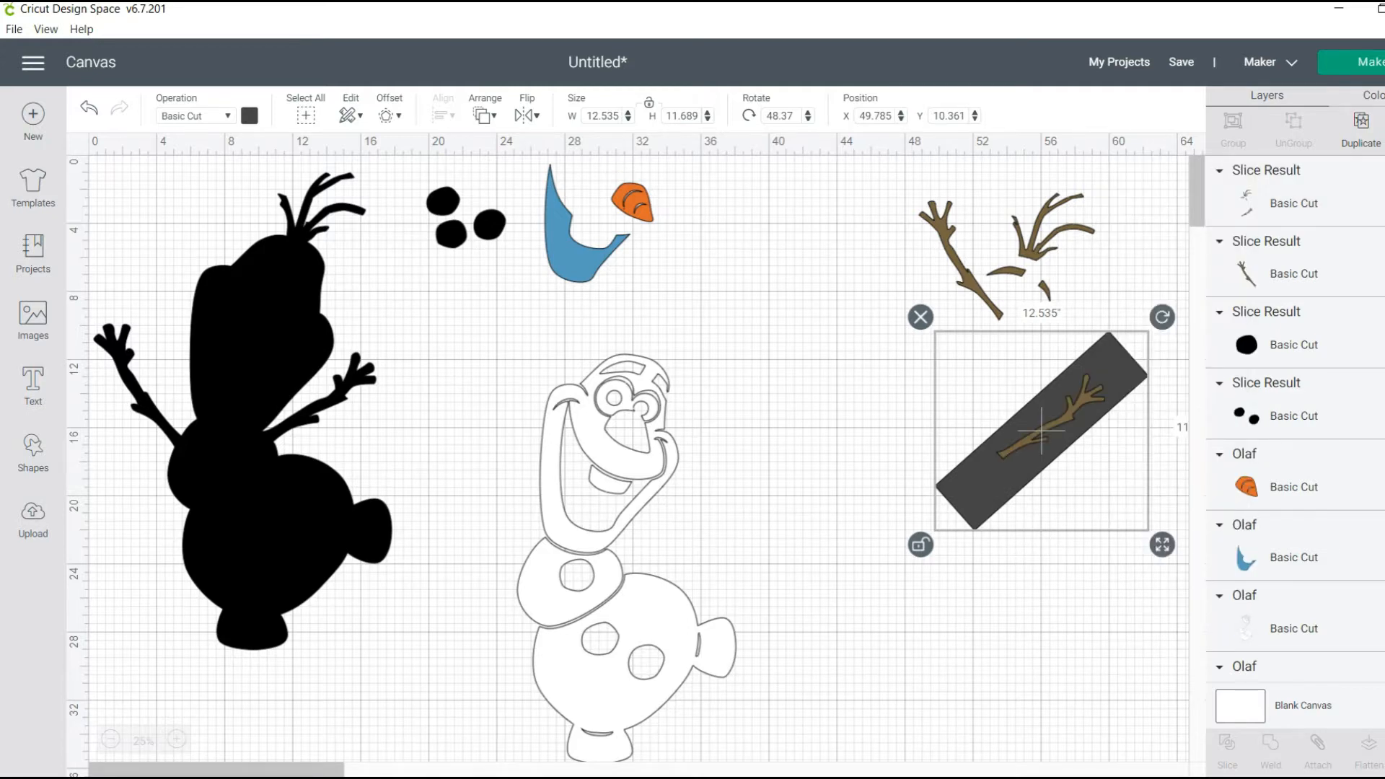
left_click(1294, 274, "ctrl")
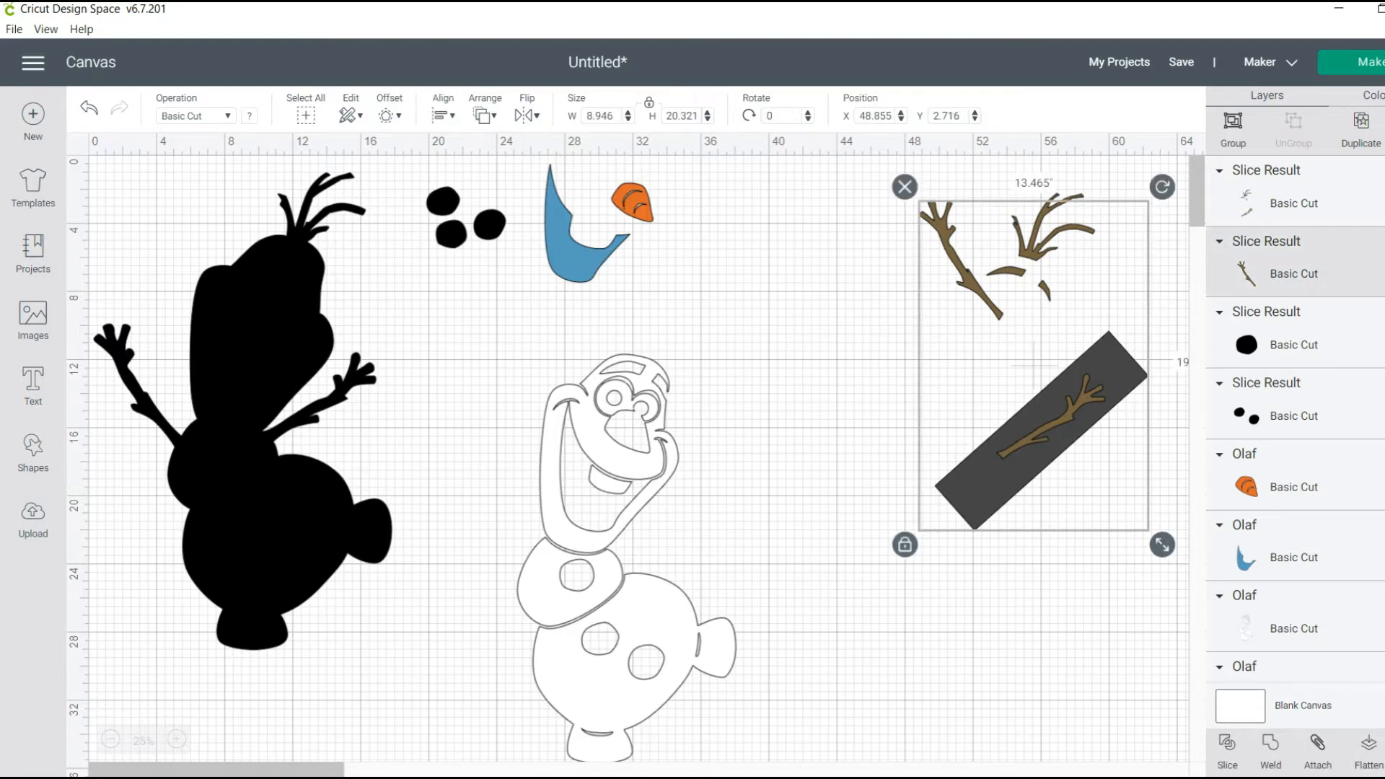
left_click(1227, 751)
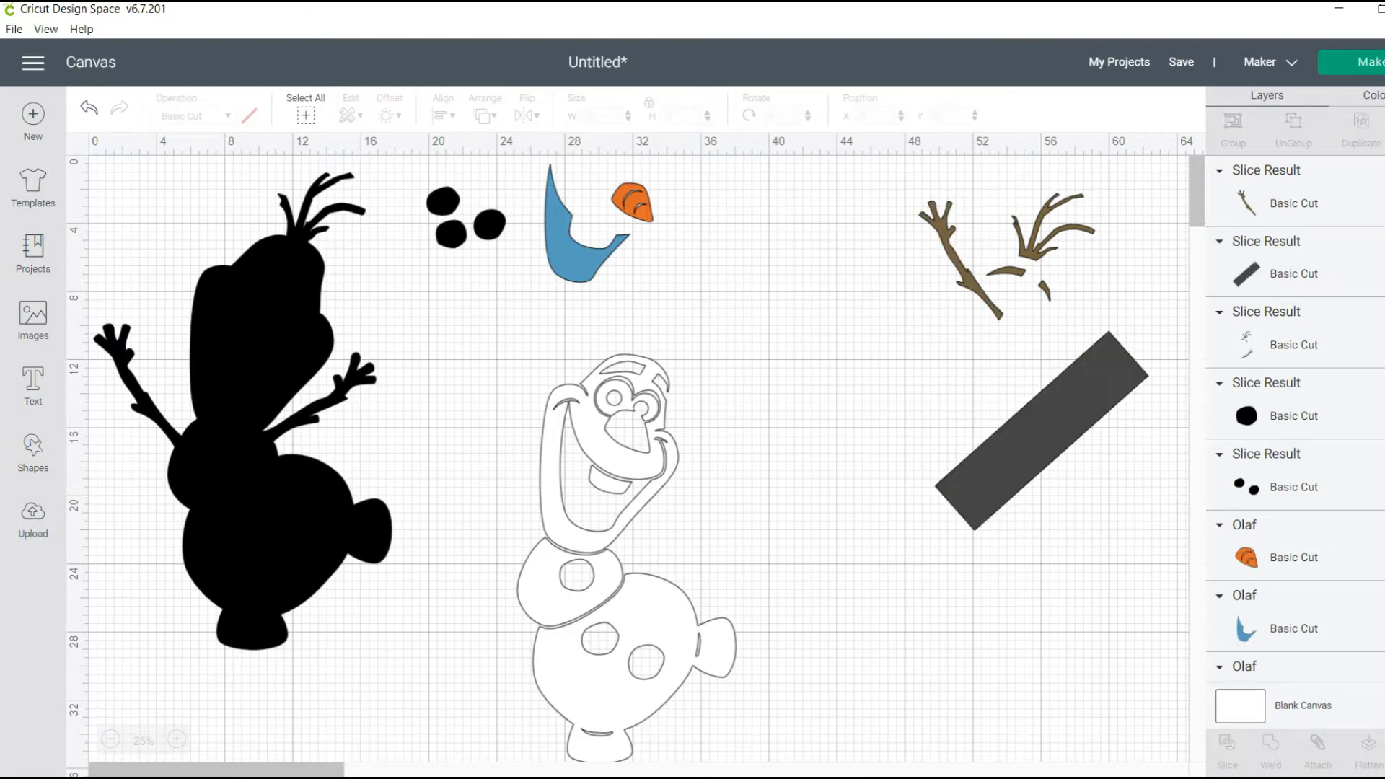
left_click(1042, 431)
key("Delete")
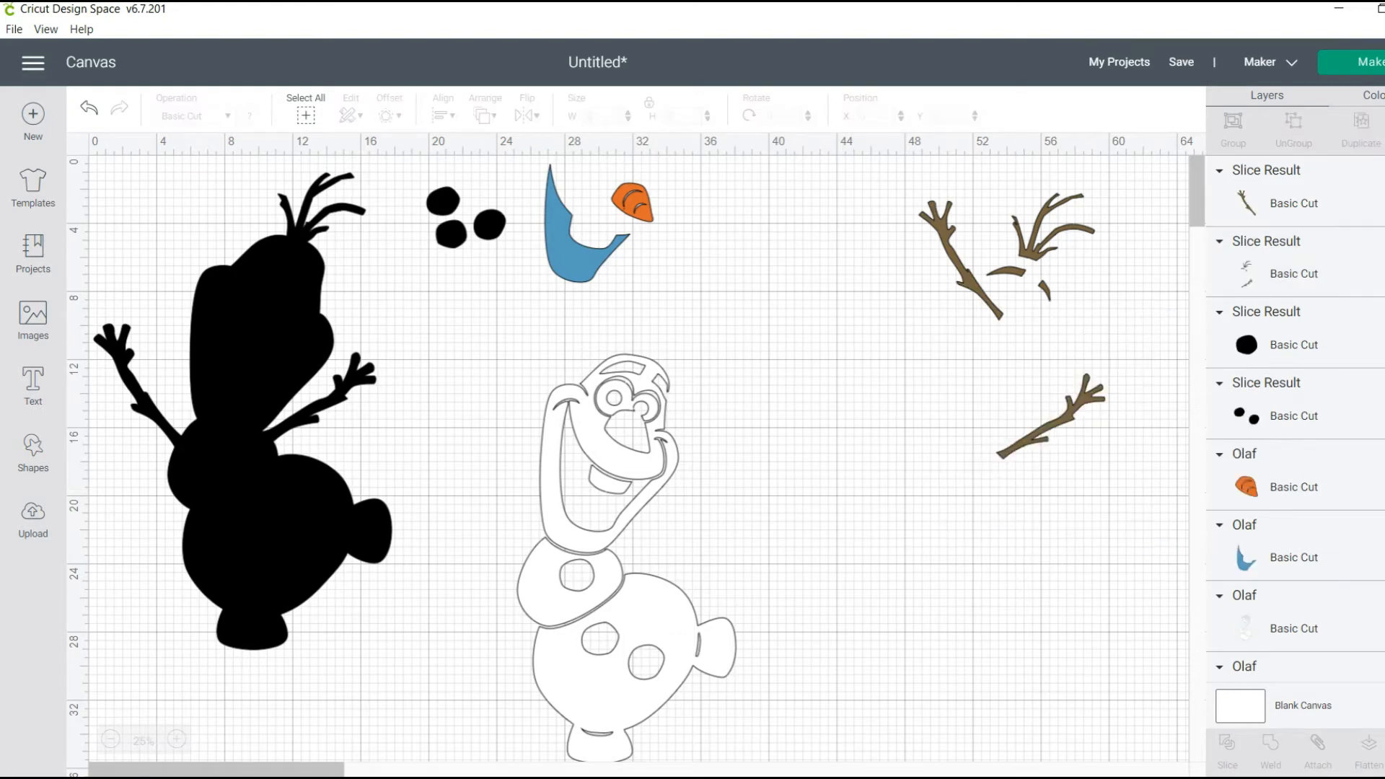
Shift the brown layer of hair and arm slightly and move the separated arm well away from it
left_click_drag(1039, 245, 1046, 280)
left_click_drag(1053, 359, 1054, 321)
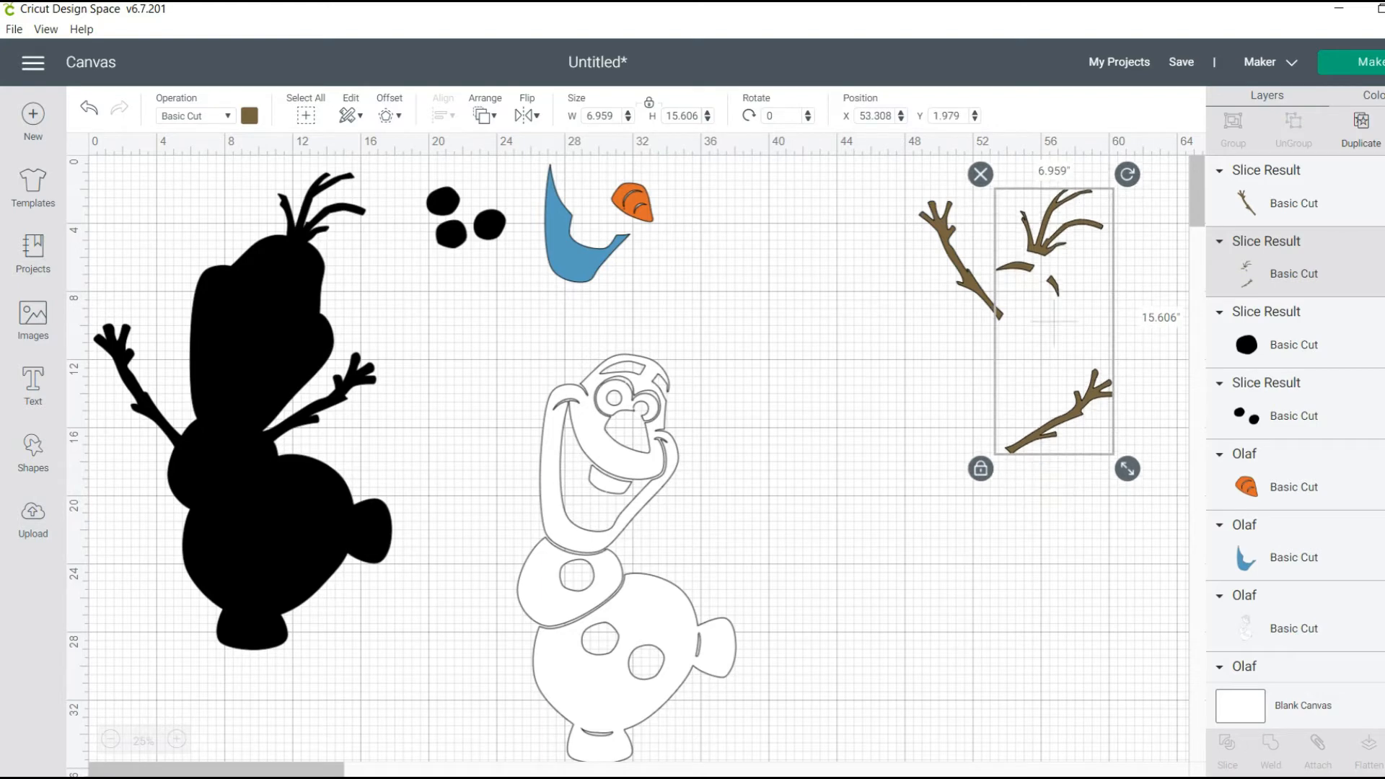
left_click_drag(960, 260, 837, 278)
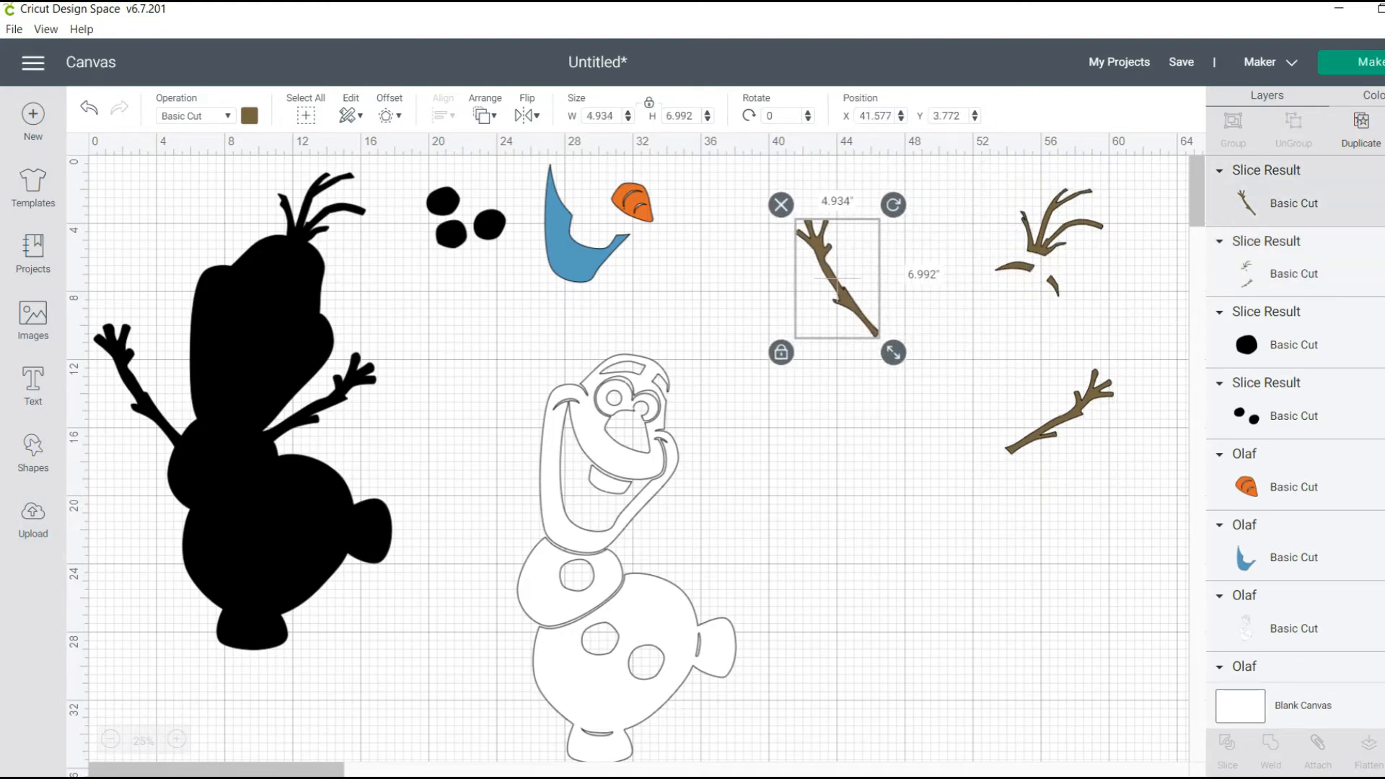
left_click(1067, 420)
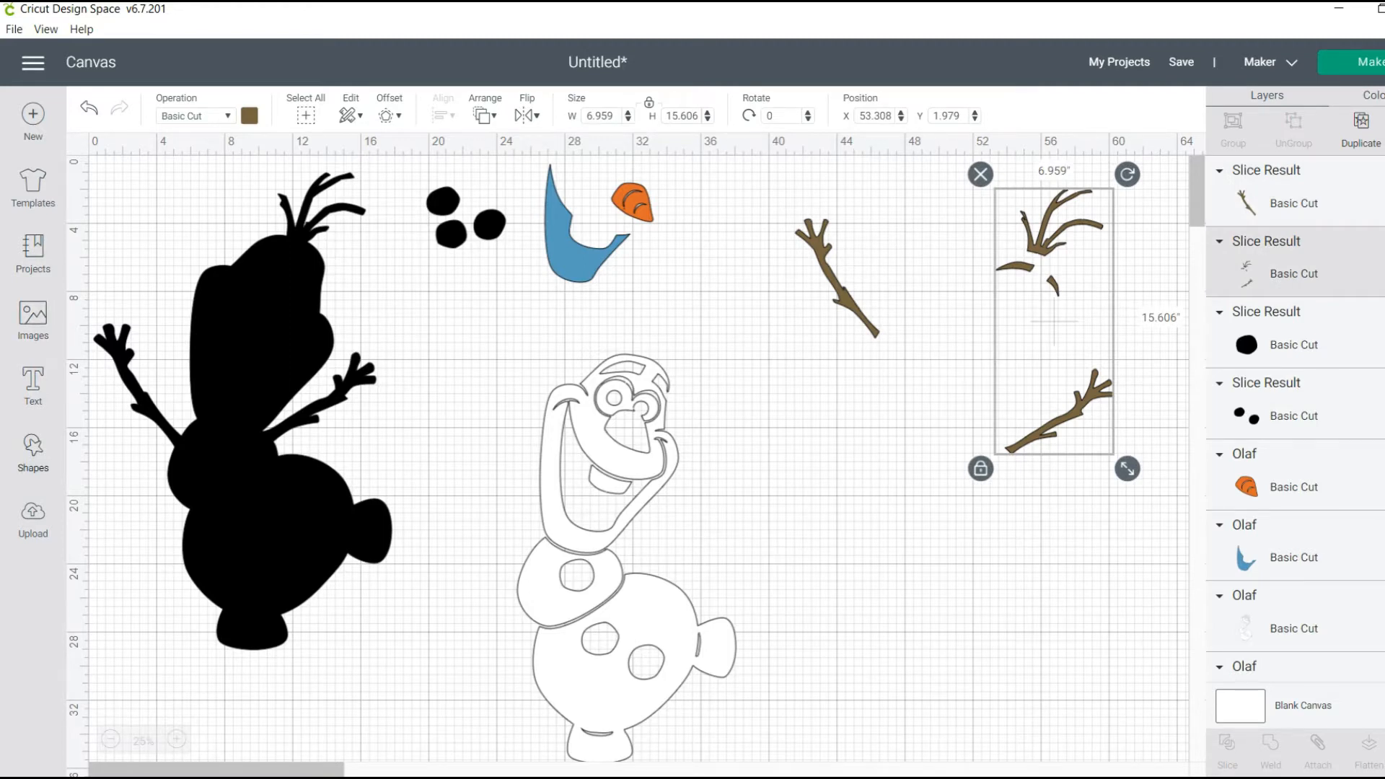
Add a square, unlock its proportions, stretch it to about 2.8 by 11 inches and rotate it about 46°
left_click(33, 451)
left_click(108, 318)
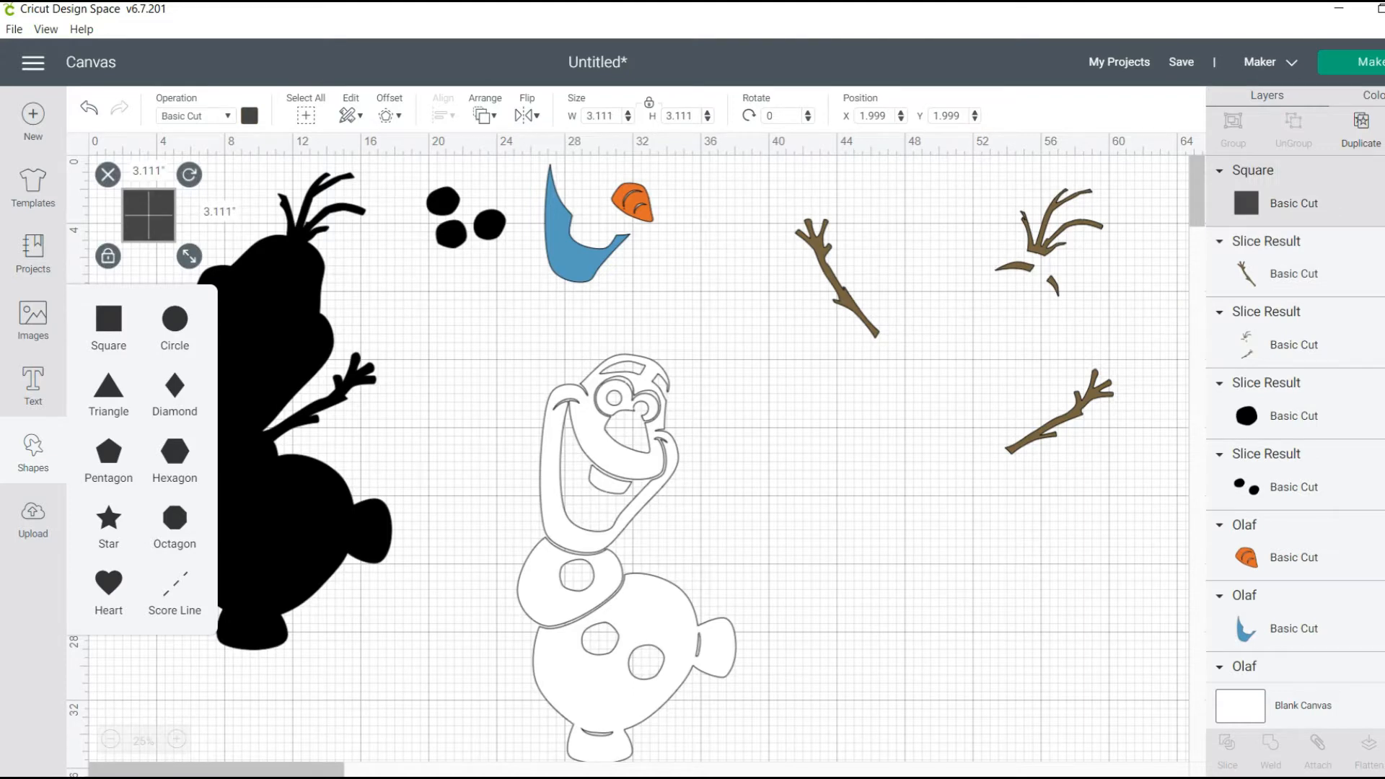
left_click(109, 256)
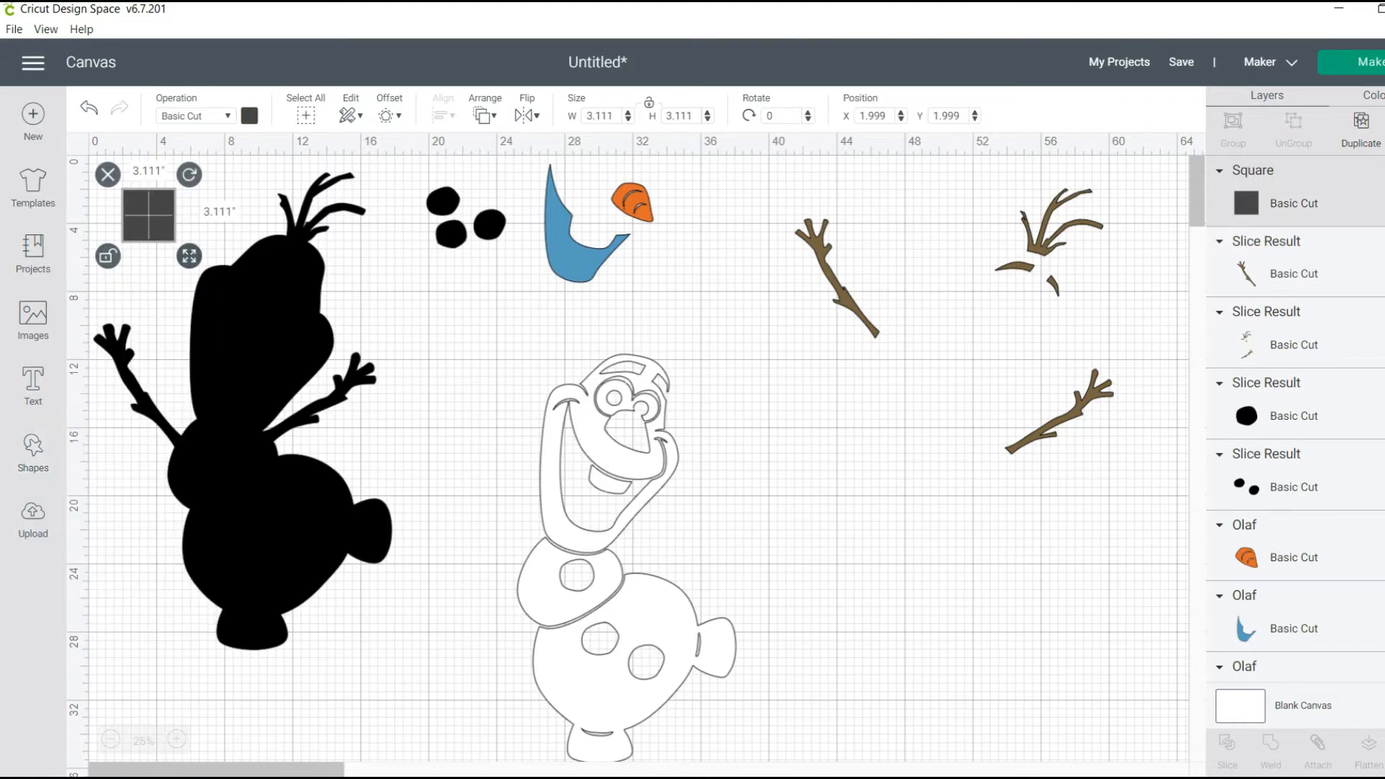
left_click_drag(189, 257, 185, 390)
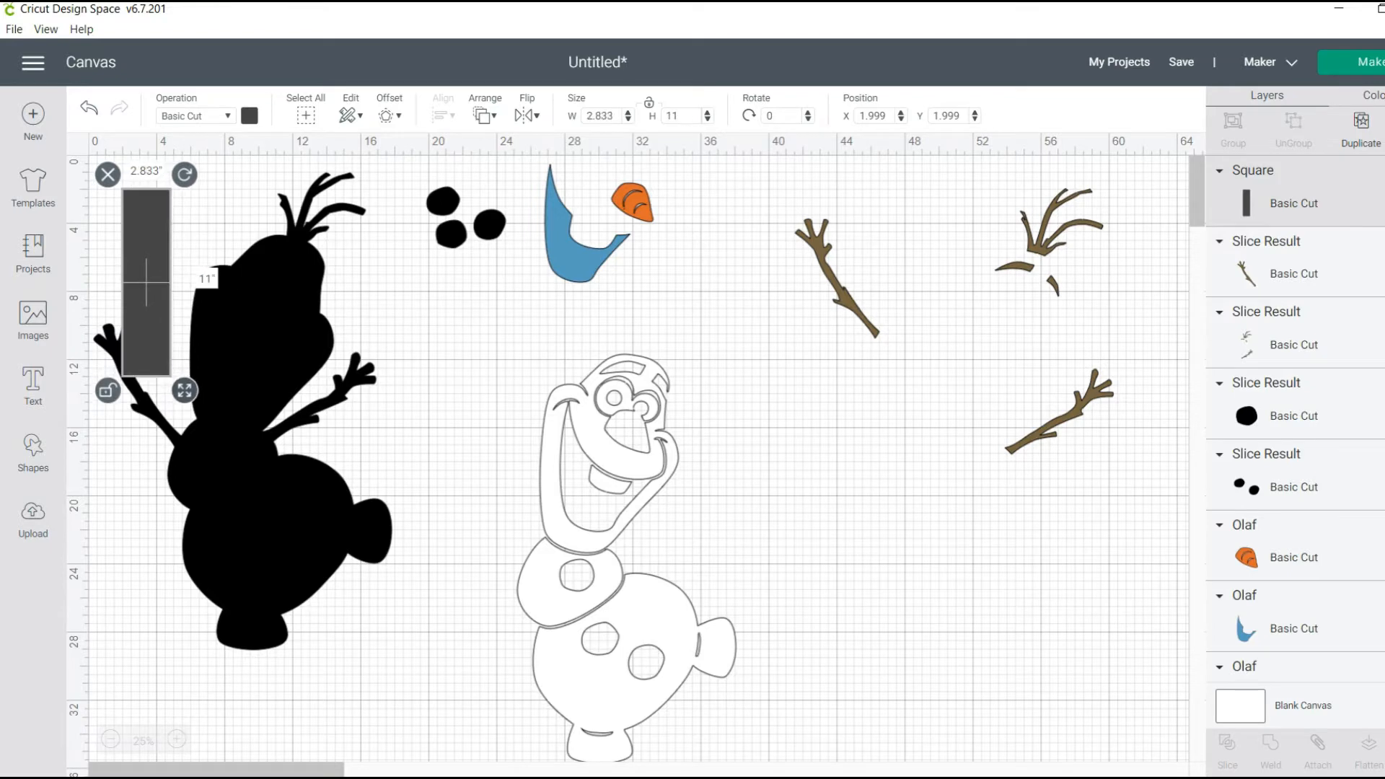
left_click_drag(185, 174, 251, 234)
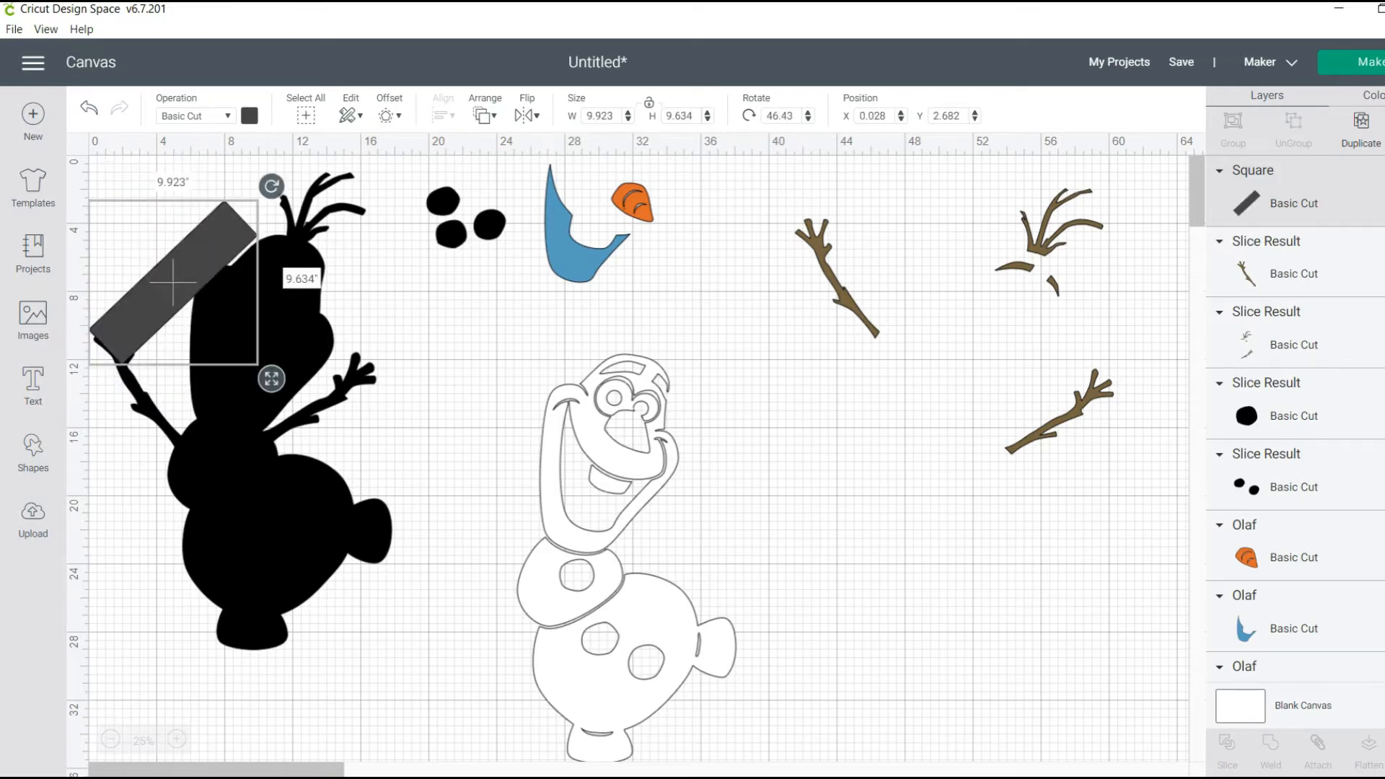
Position the tilted rectangle behind the remaining brown arm by sending it to the back, and nudge the twig layer slightly upward
left_click_drag(173, 283, 1059, 416)
right_click(1058, 416)
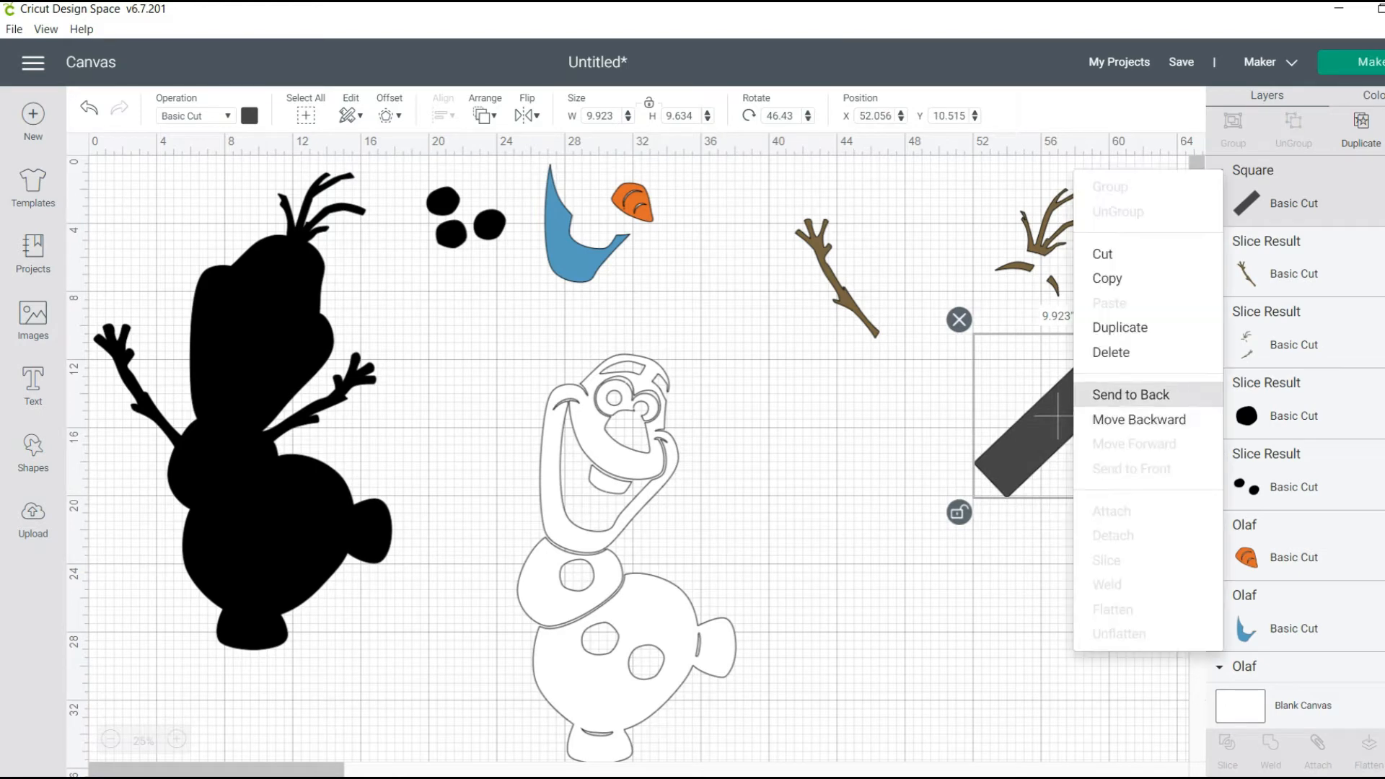
left_click(1103, 394)
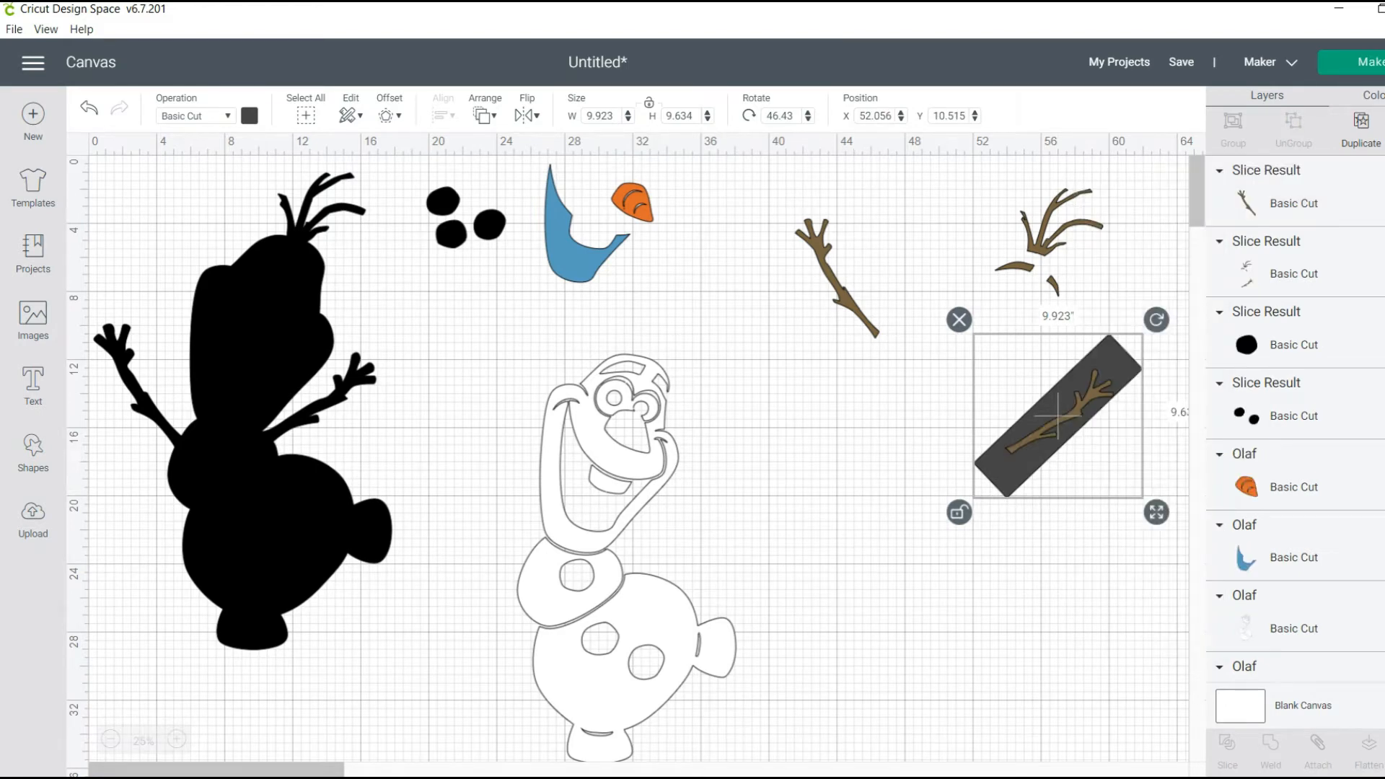
left_click_drag(1078, 406, 1079, 399)
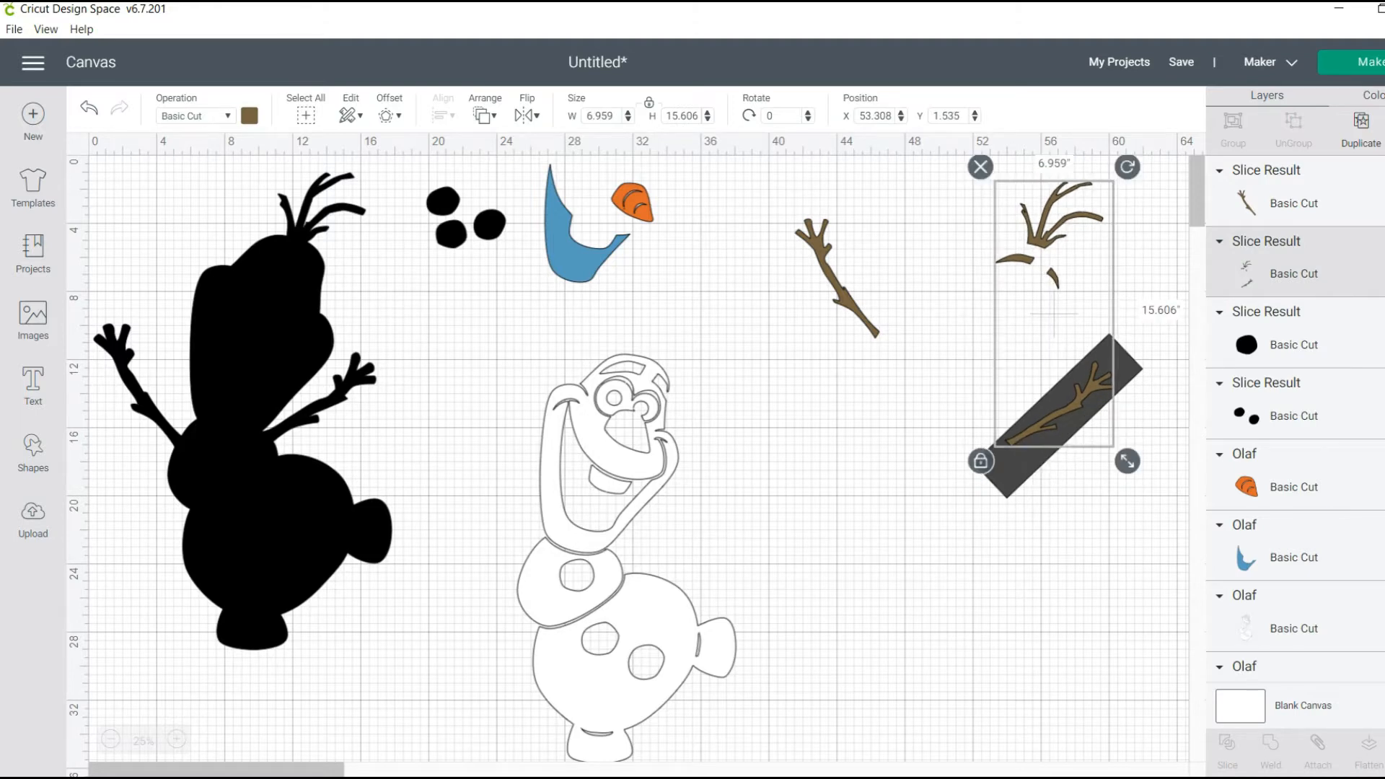
Slice the hair-and-arm layer with the tilted rectangle and delete the leftover rectangle and dark arm pieces
left_click(1061, 433, "shift")
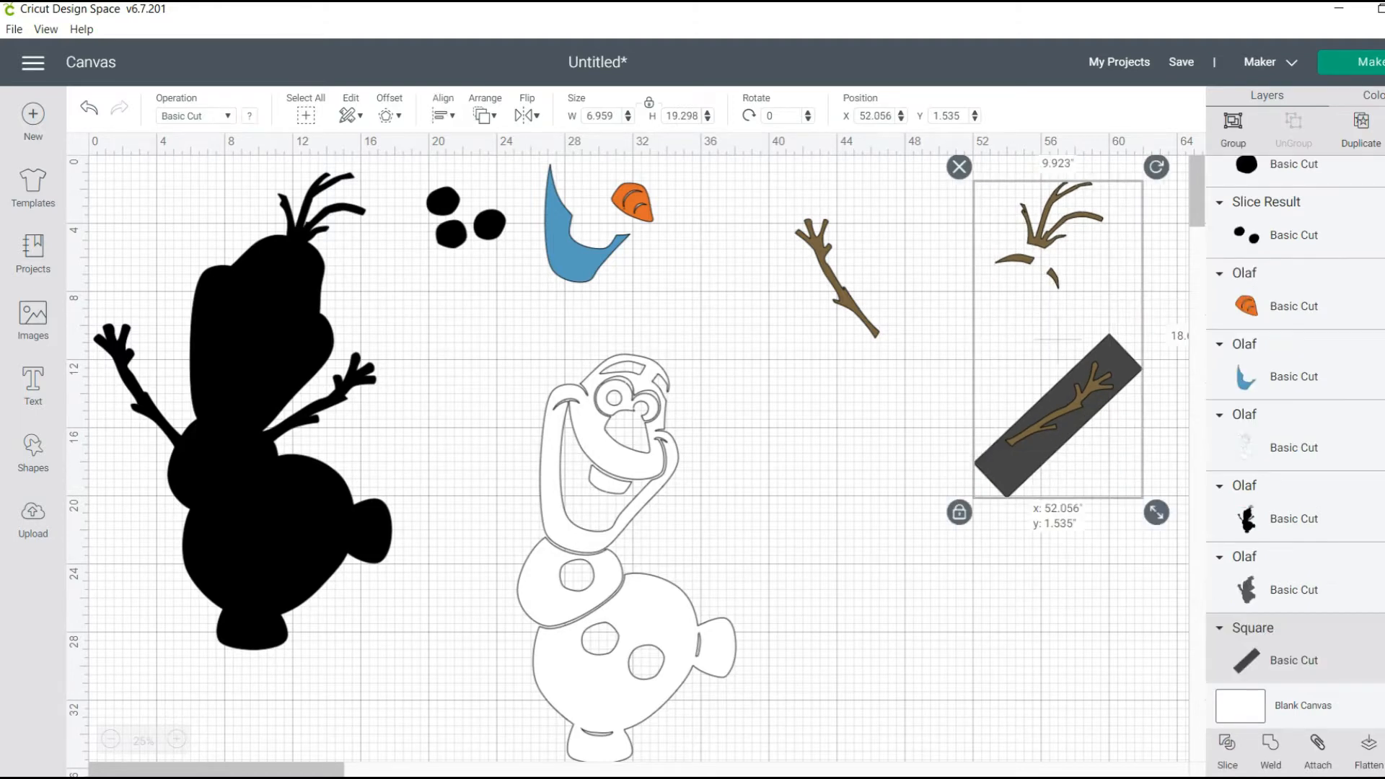
left_click(1227, 751)
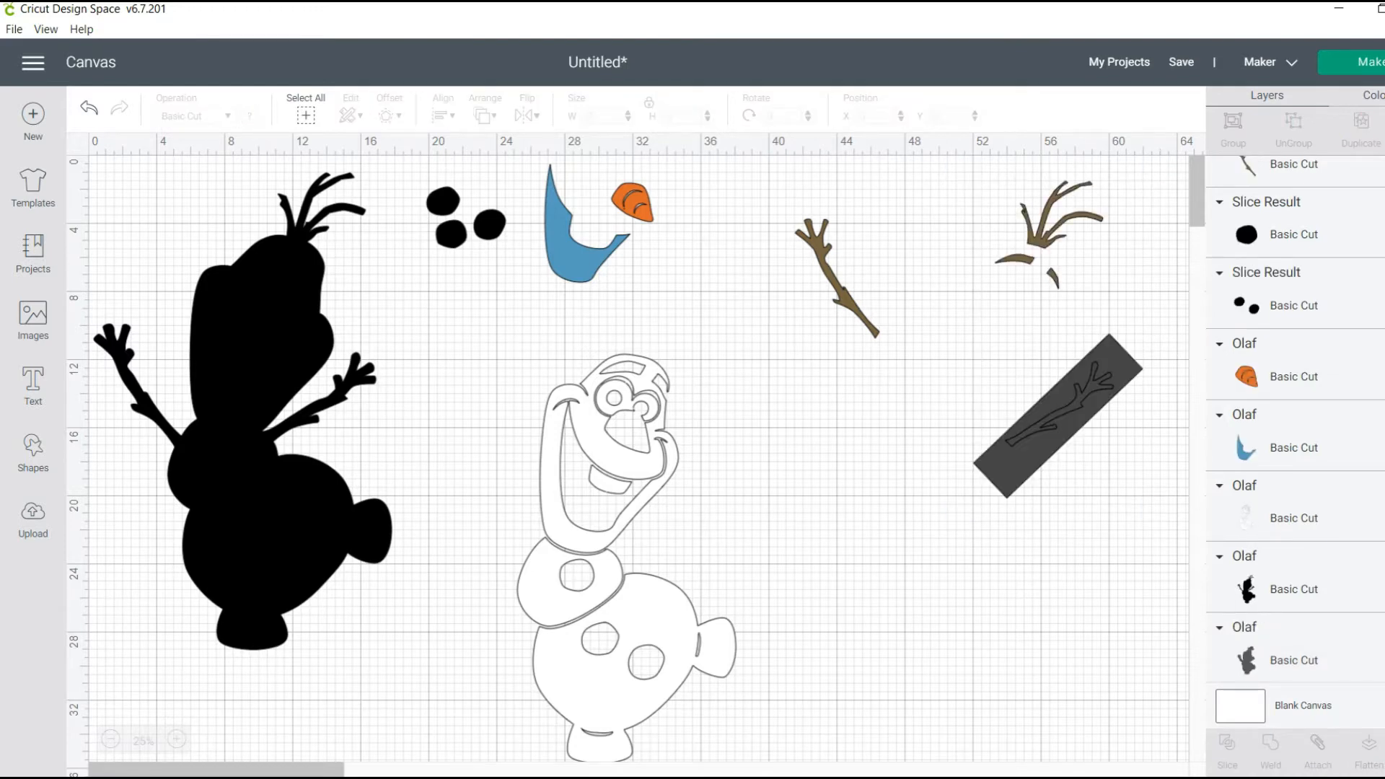
left_click(1057, 416)
key("Delete")
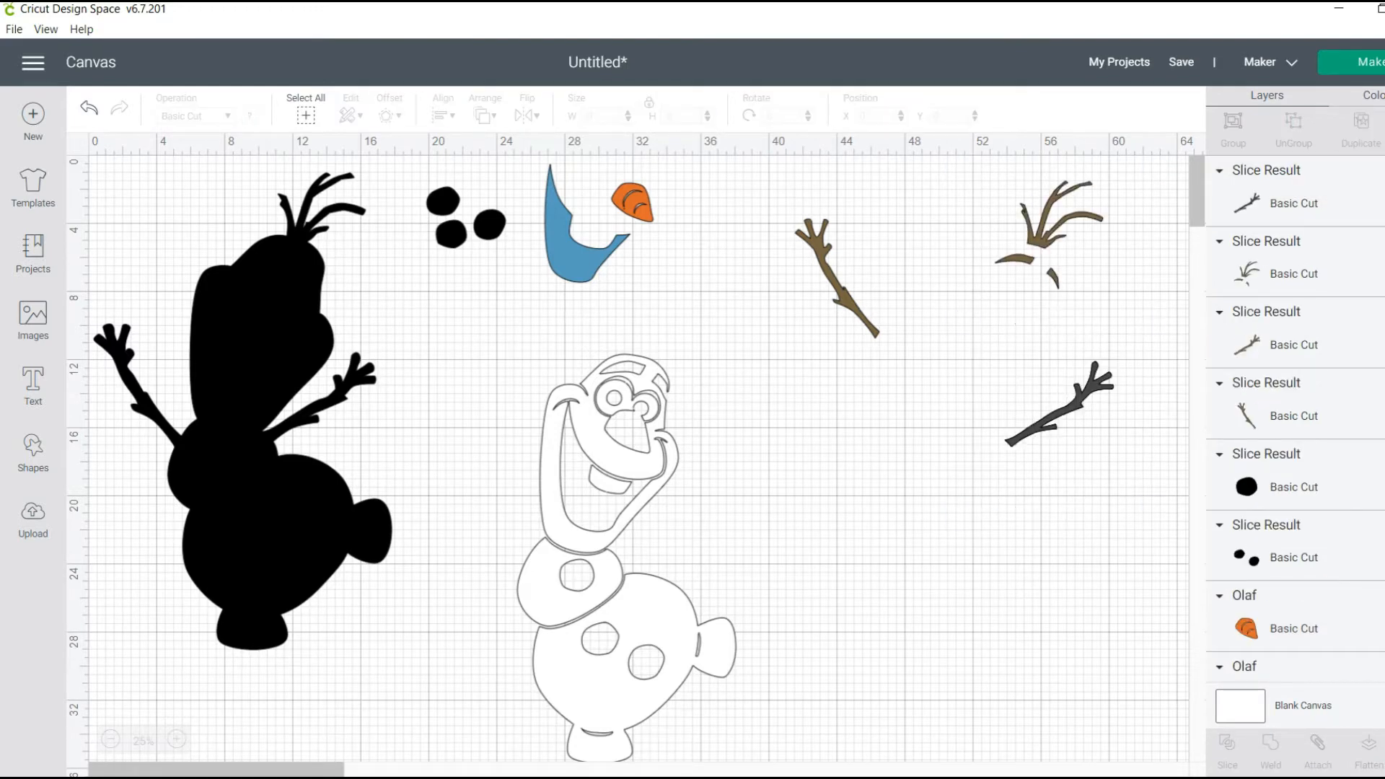
left_click(1059, 416)
key("Delete")
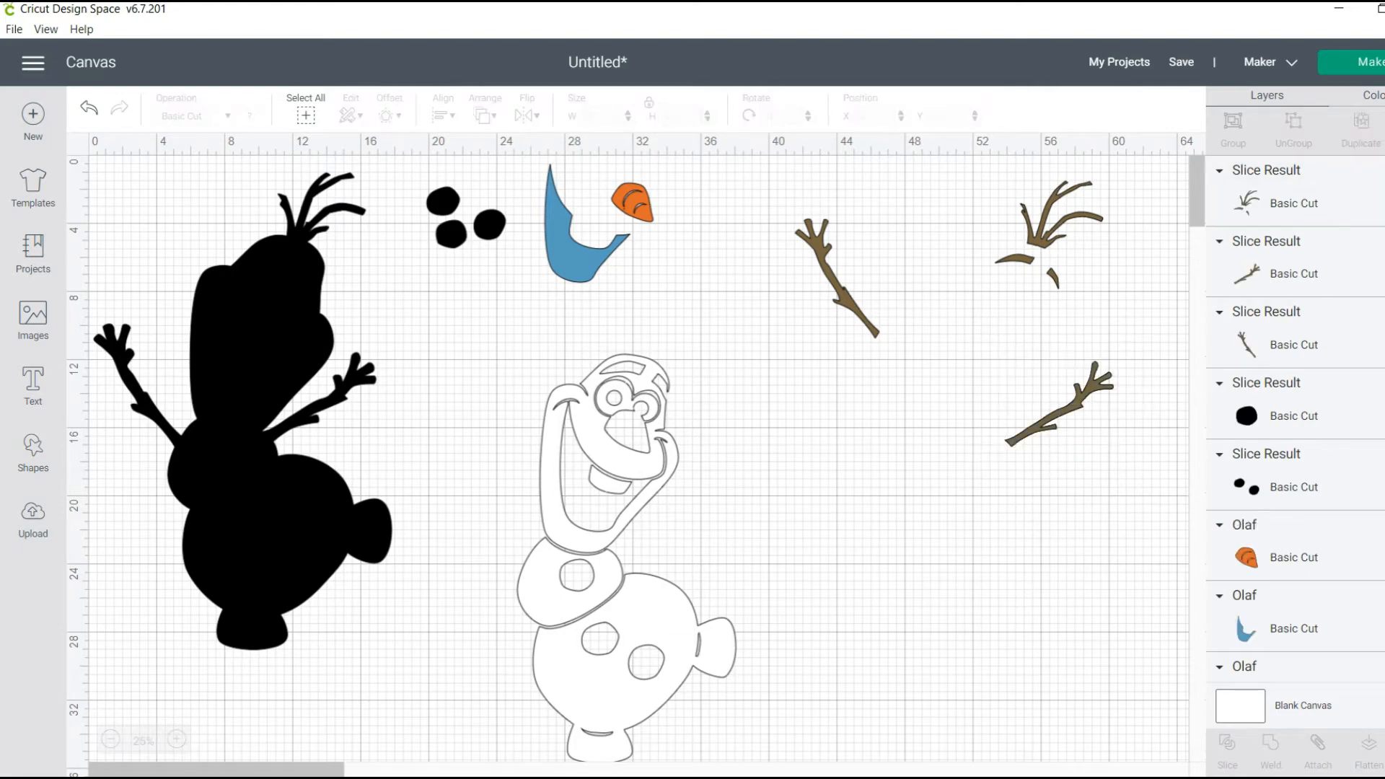
Gather both separated arms beside the hair twigs, rotating the first arm clockwise so the brown pieces sit compactly together
left_click_drag(1059, 417, 1108, 302)
left_click_drag(837, 281, 971, 248)
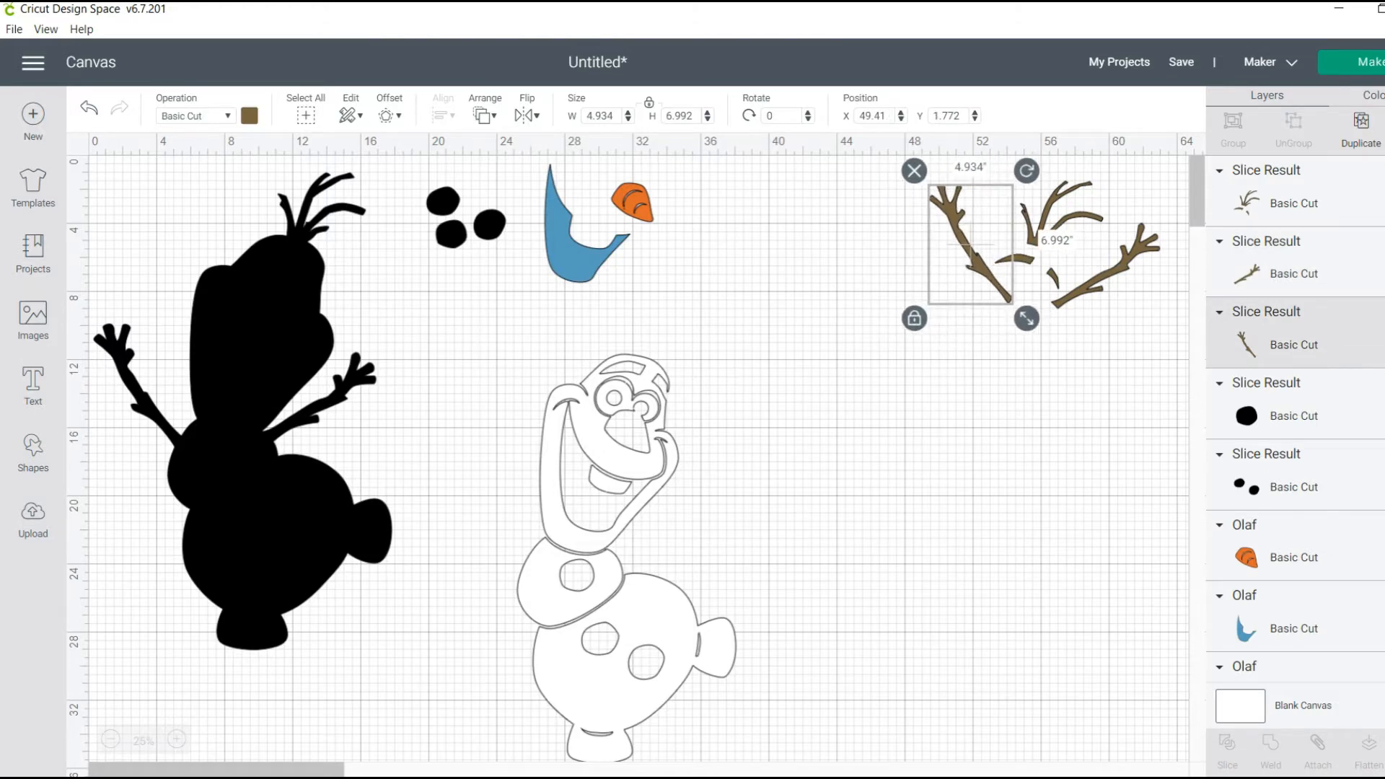
left_click_drag(1027, 171, 1062, 258)
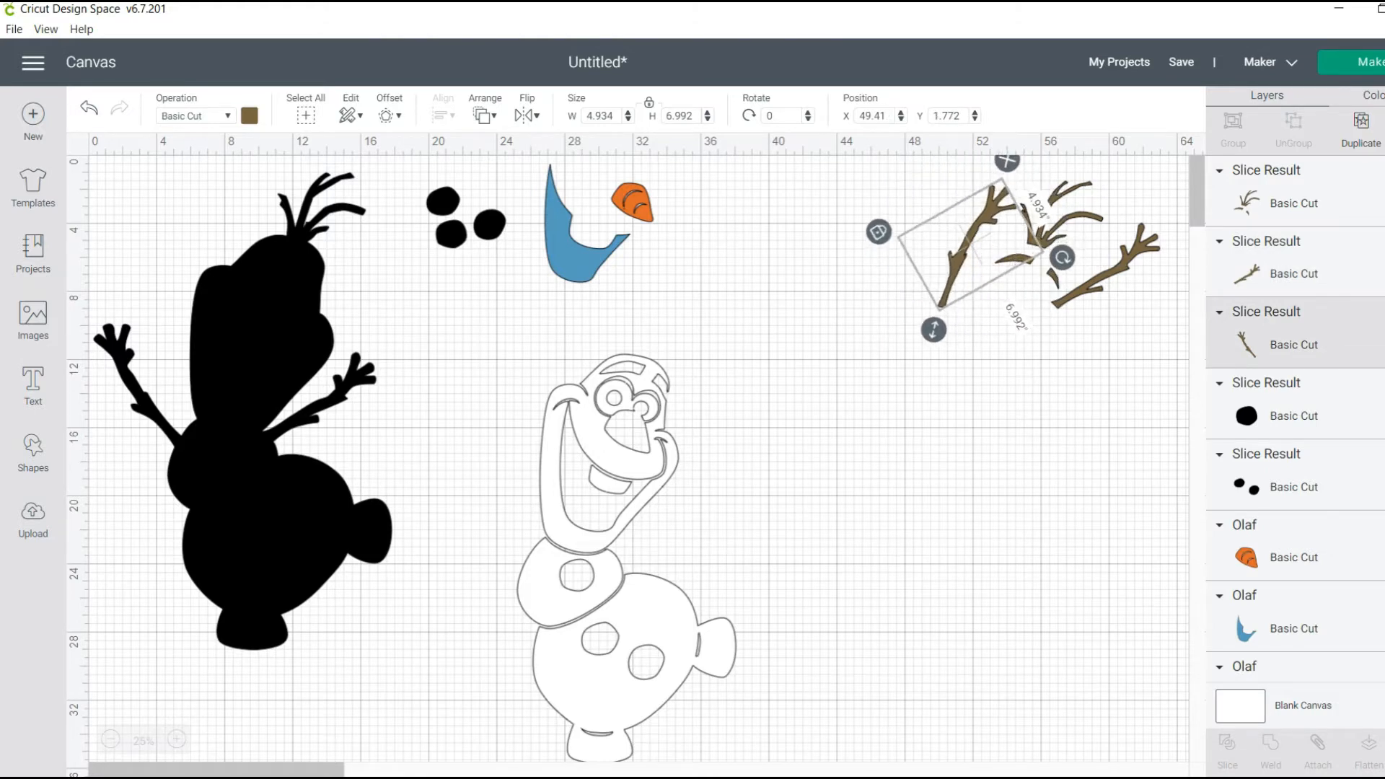
left_click_drag(967, 246, 1018, 223)
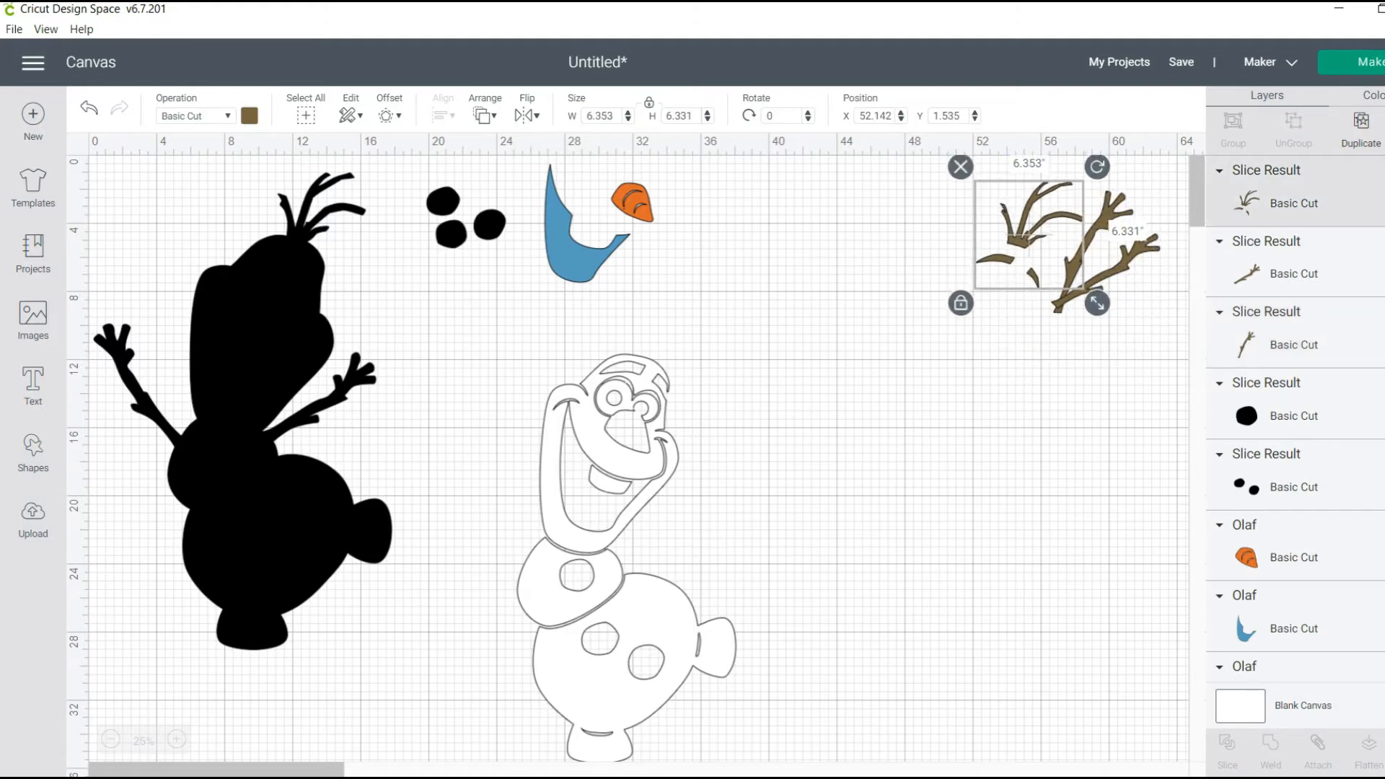
Rotate the second brown arm to about 342.7° and shift it alongside the first arm without overlapping it
left_click(1130, 261)
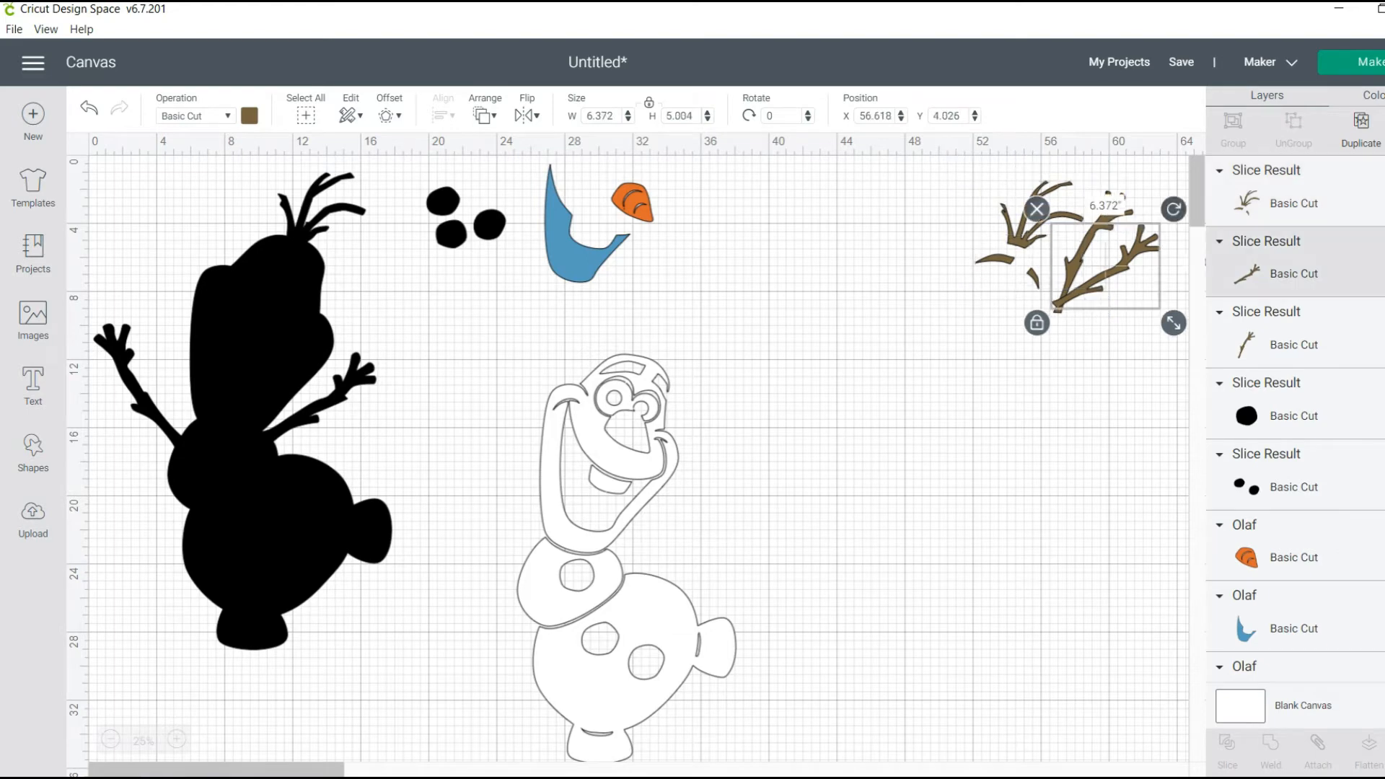
left_click_drag(1174, 209, 1153, 191)
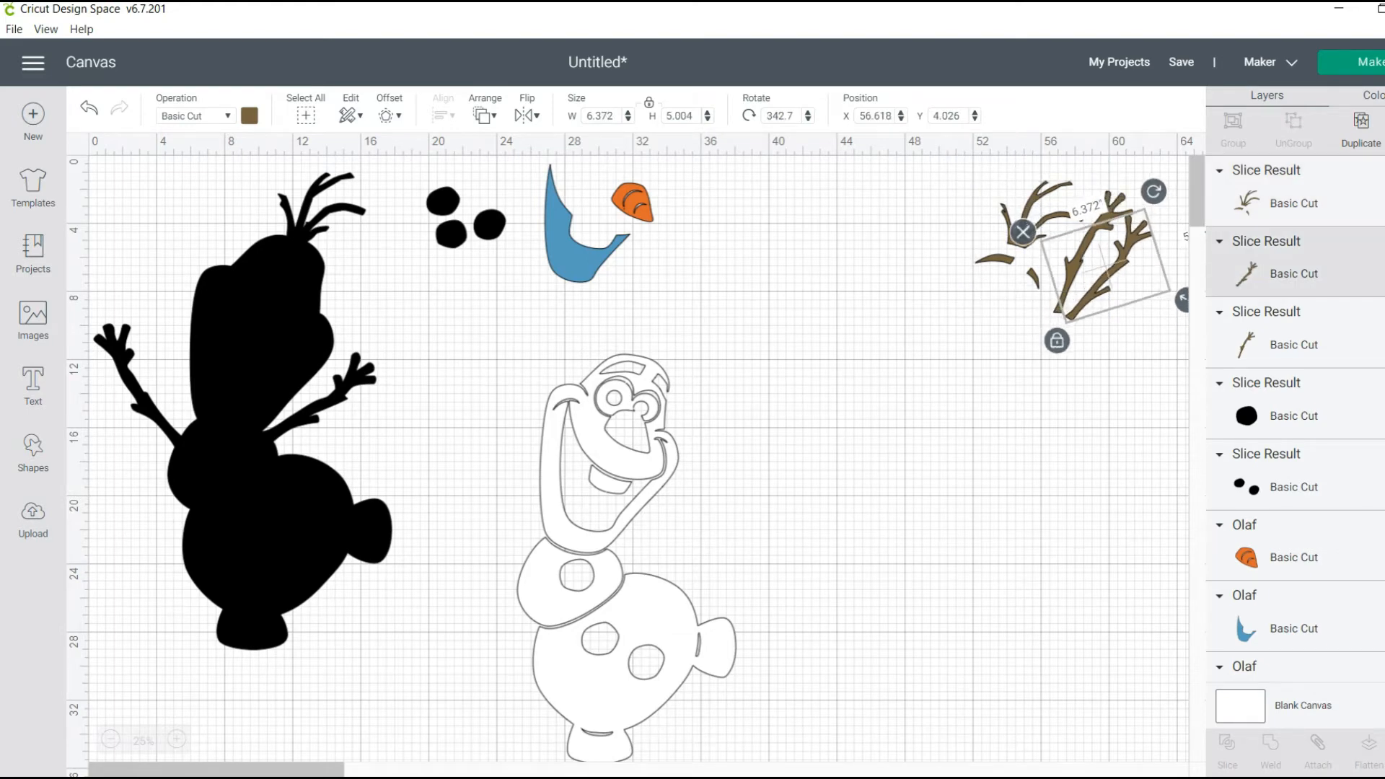
left_click_drag(1104, 283, 1119, 275)
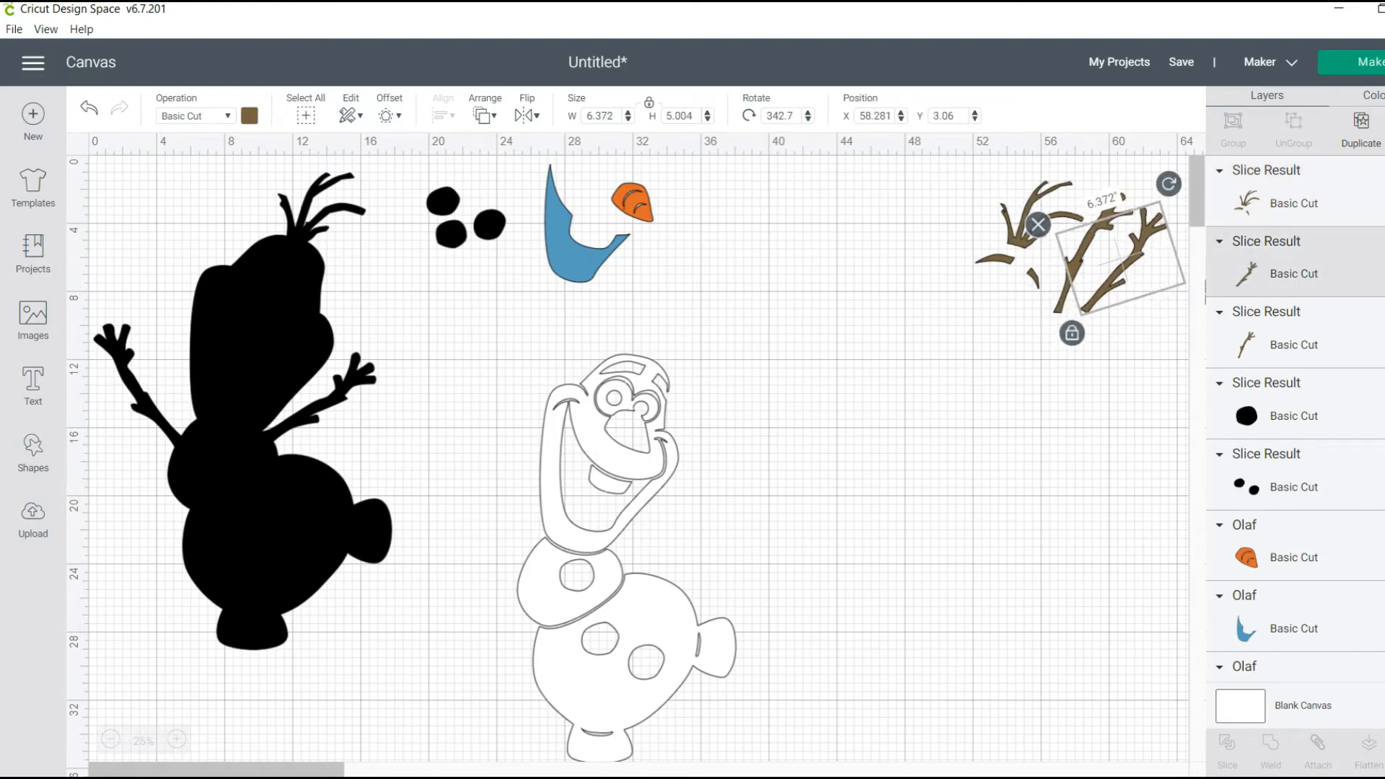
left_click(1073, 405)
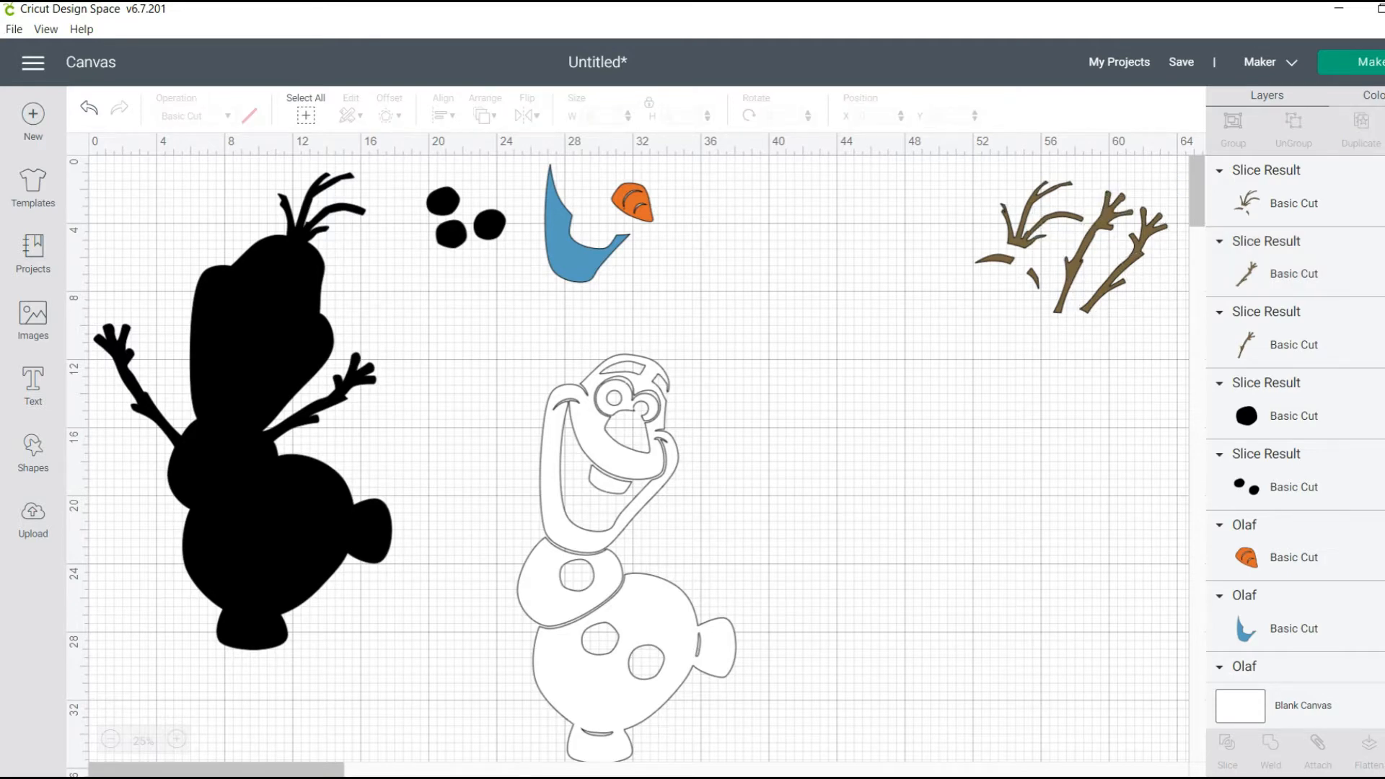
Gather the orange nose, the blue piece and the black buttons next to the brown twigs
left_click_drag(633, 203, 950, 200)
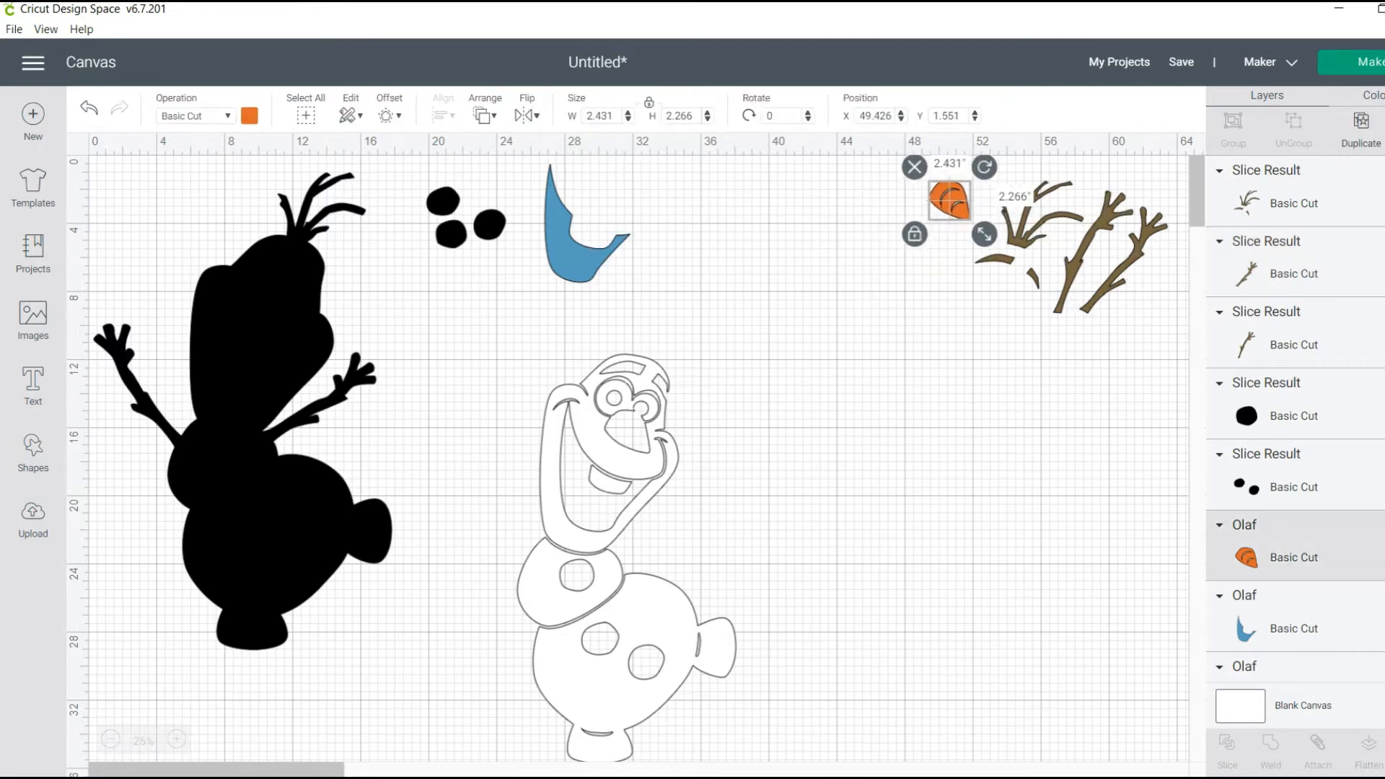
left_click_drag(568, 254, 908, 256)
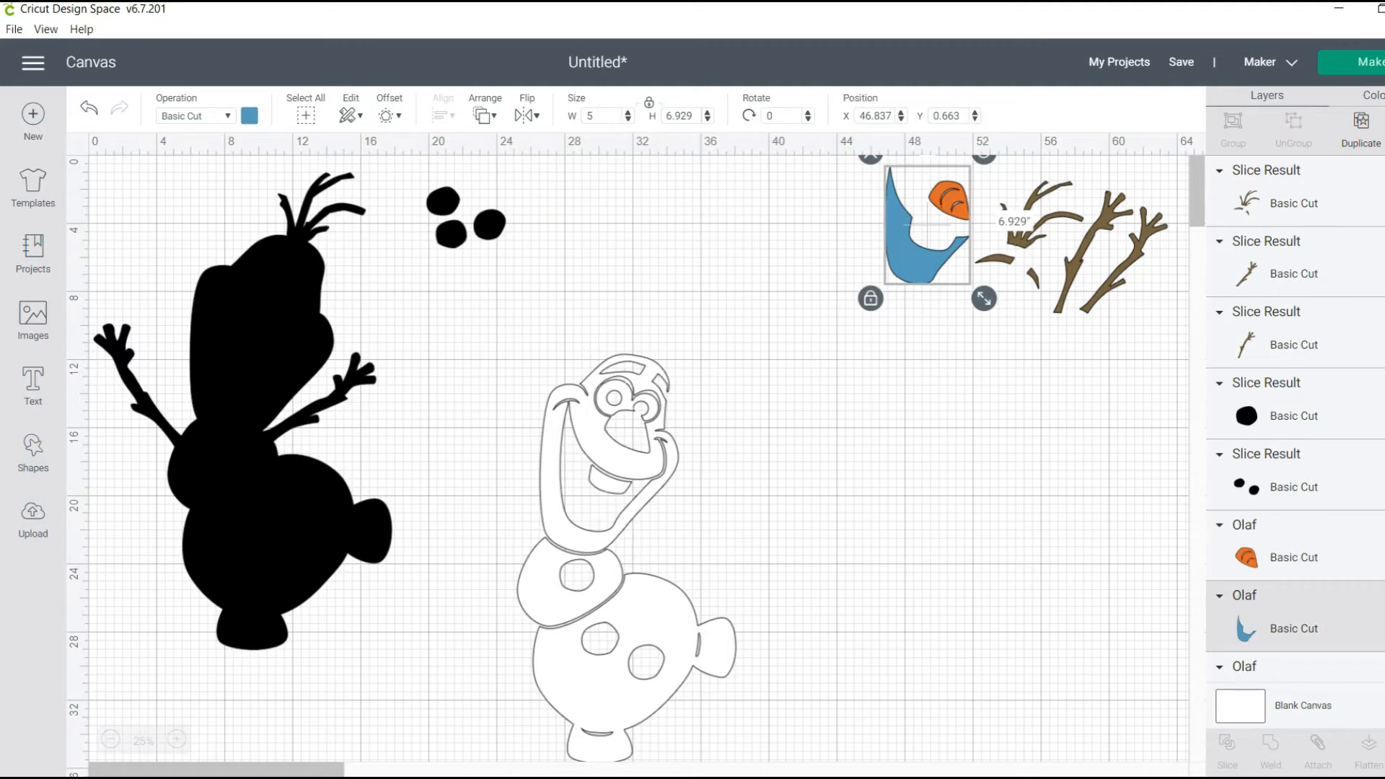
left_click_drag(489, 224, 1024, 319)
left_click_drag(451, 234, 1066, 342)
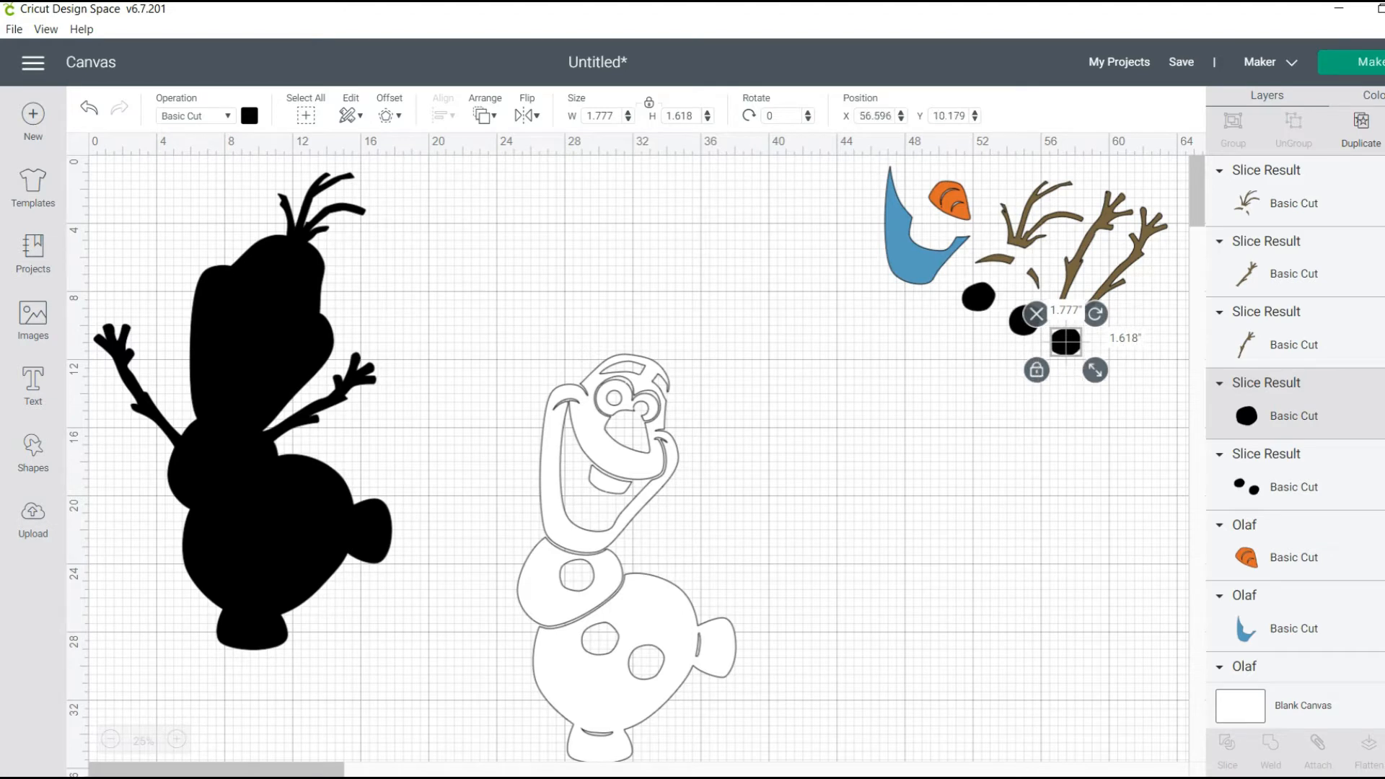
Move the white Olaf layer up to about Y 4.4 and make a copy of it
left_click(626, 555)
left_click_drag(626, 555, 624, 431)
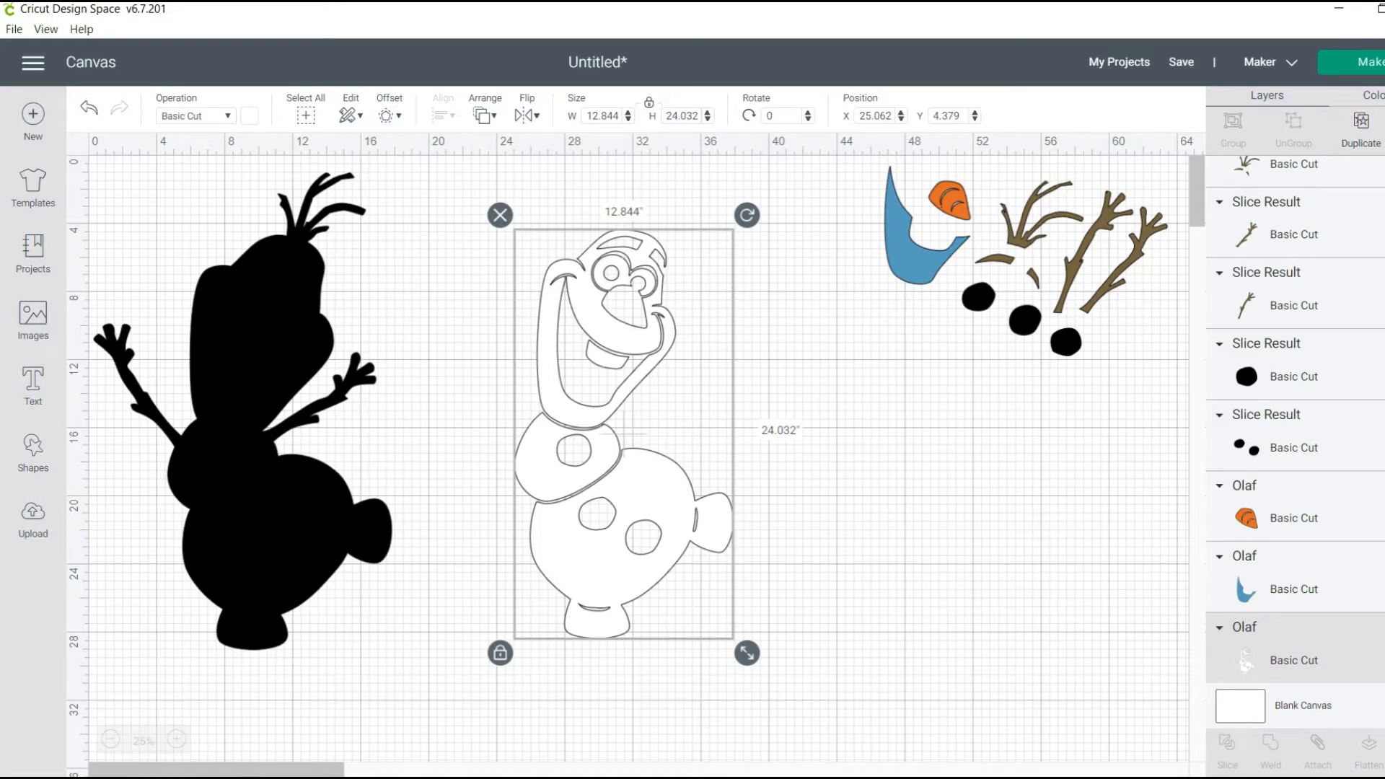
key("ctrl+z")
left_click(622, 490)
key("ctrl+v")
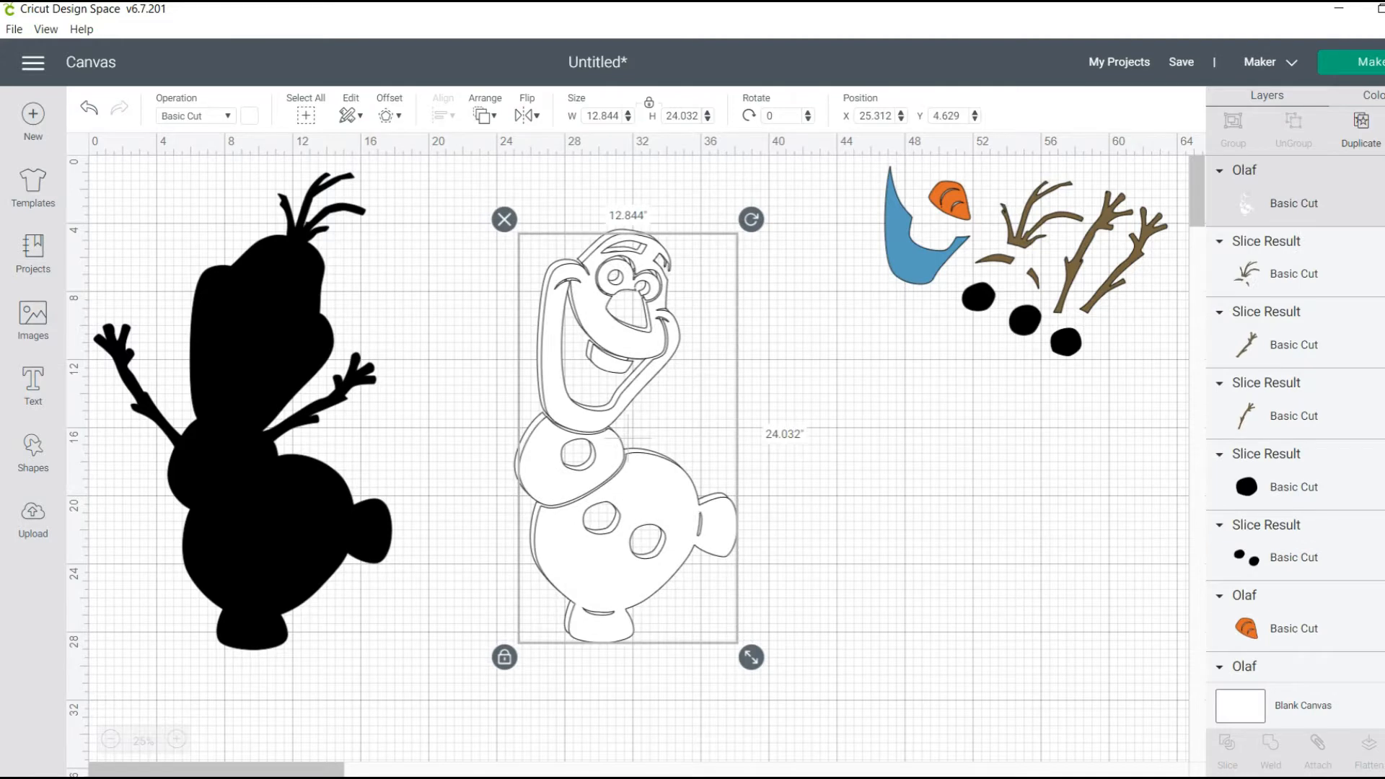
Separate the two white layers, moving the original toward the black silhouette and placing the copy beside it
left_click_drag(625, 490, 750, 541)
left_click_drag(612, 491, 390, 482)
left_click(743, 537)
left_click_drag(752, 487, 646, 431)
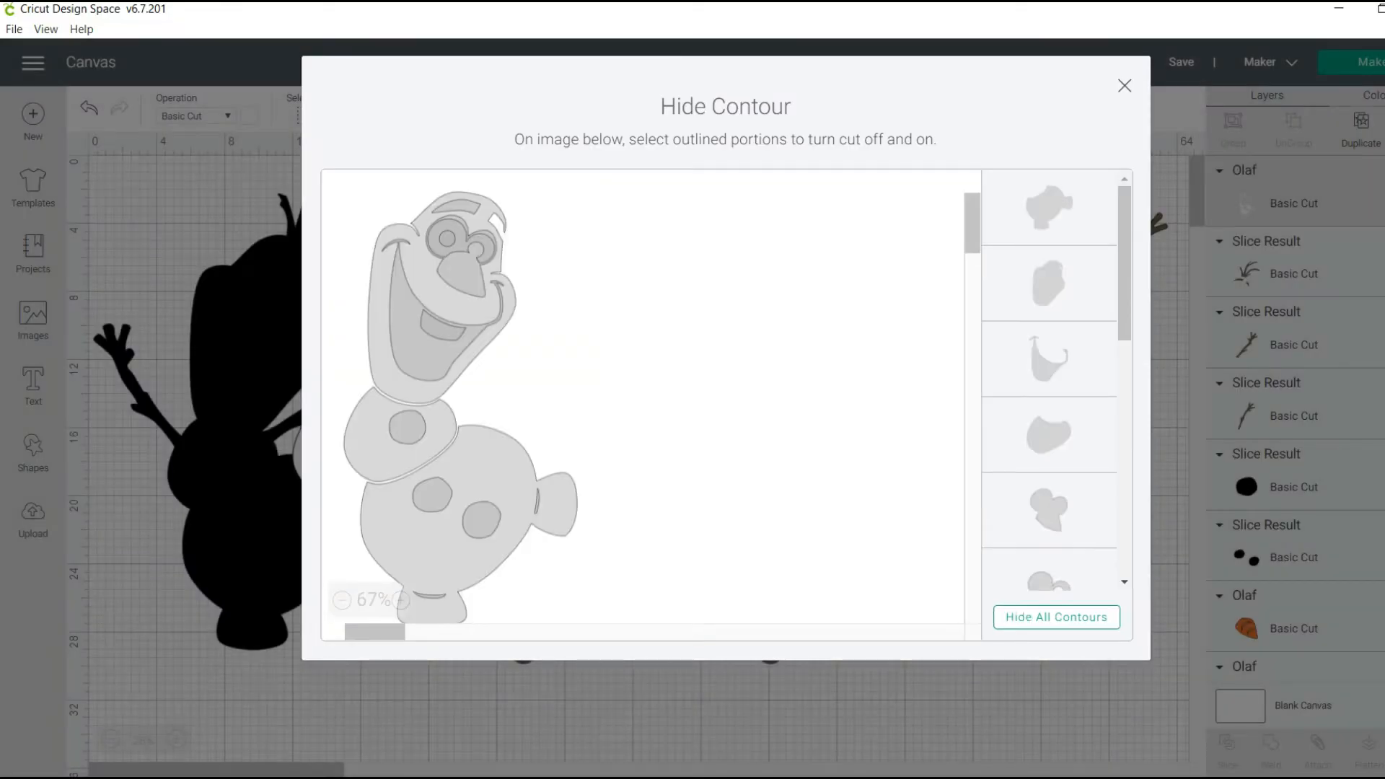
Hide all contours of the white copy except the lower body and its two thin crease lines
left_click(1056, 617)
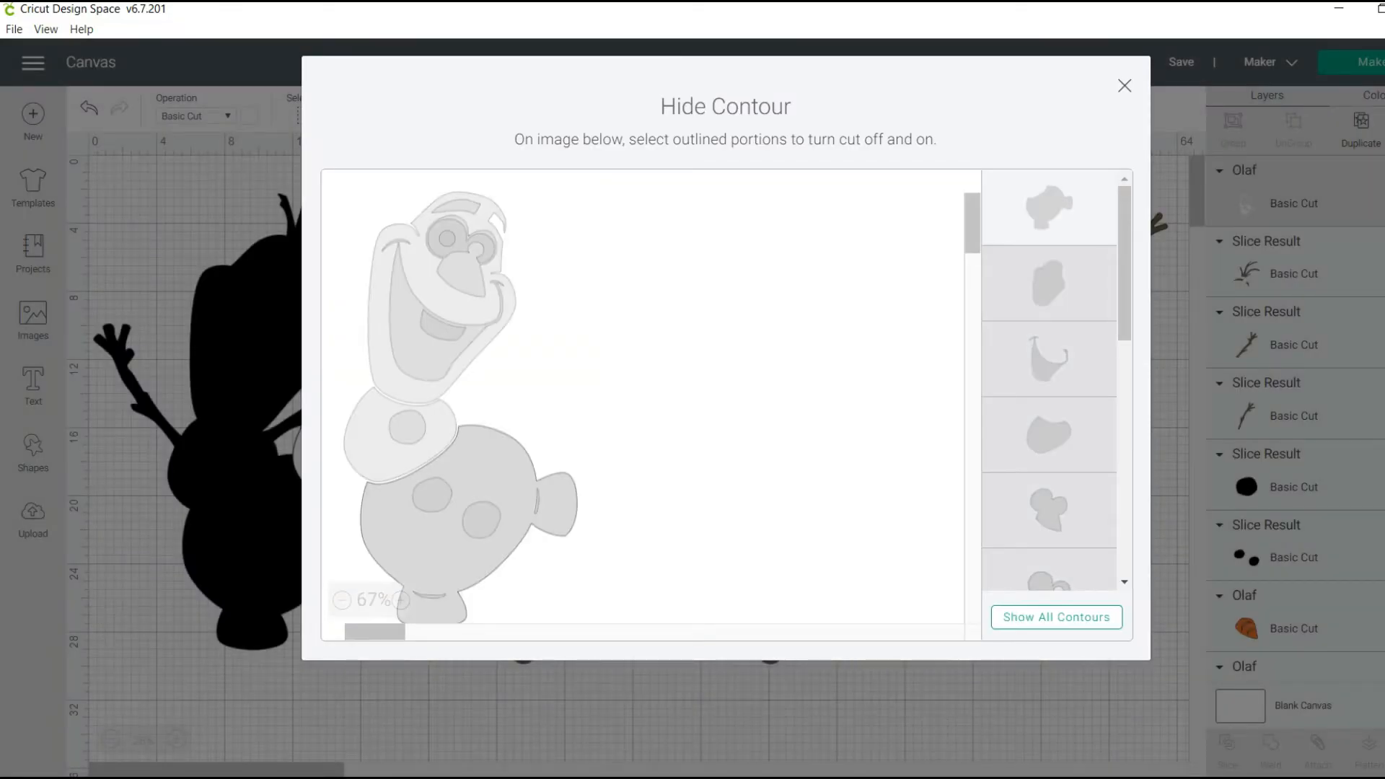
left_click_drag(1124, 263, 1125, 499)
left_click(1049, 477)
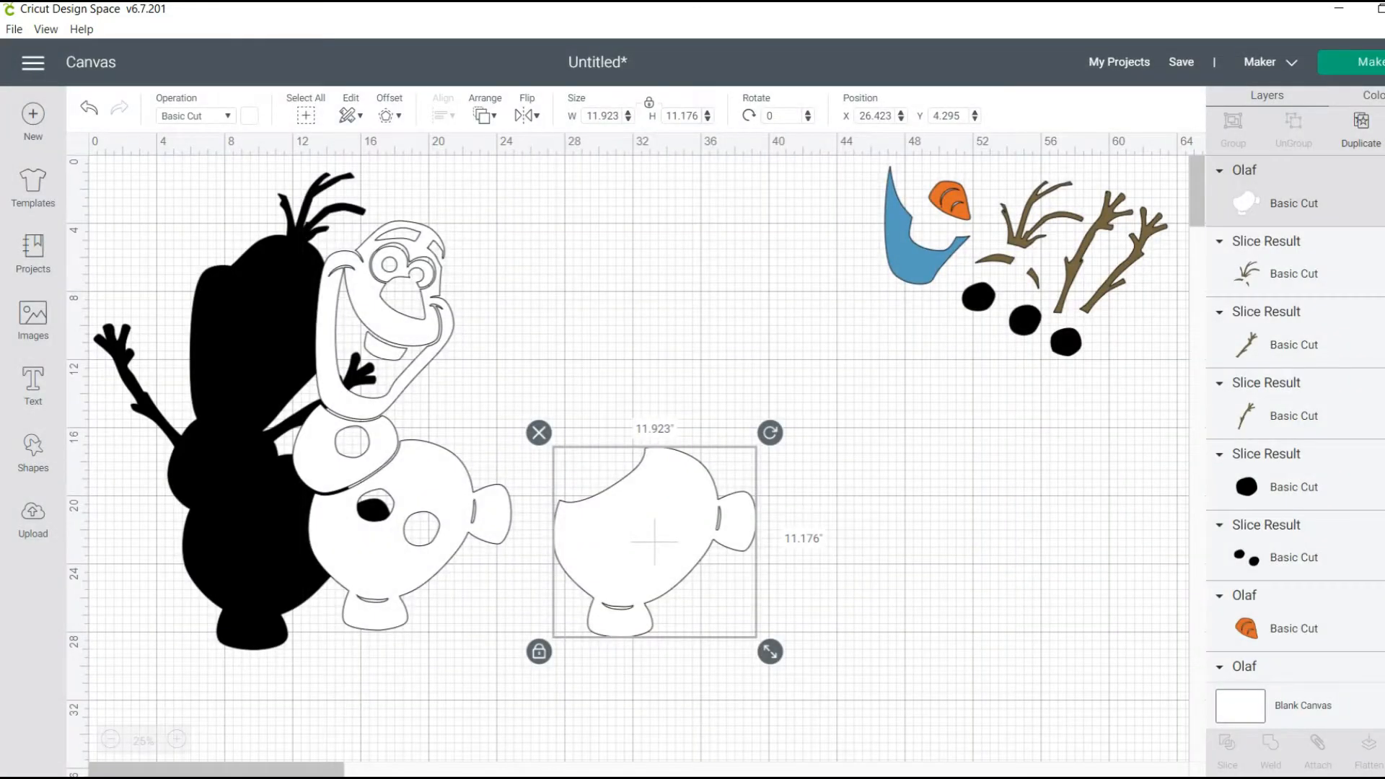
Move the isolated lower body well below the black buttons, to about X 49.6, Y 21.8
left_click_drag(654, 542, 1019, 501)
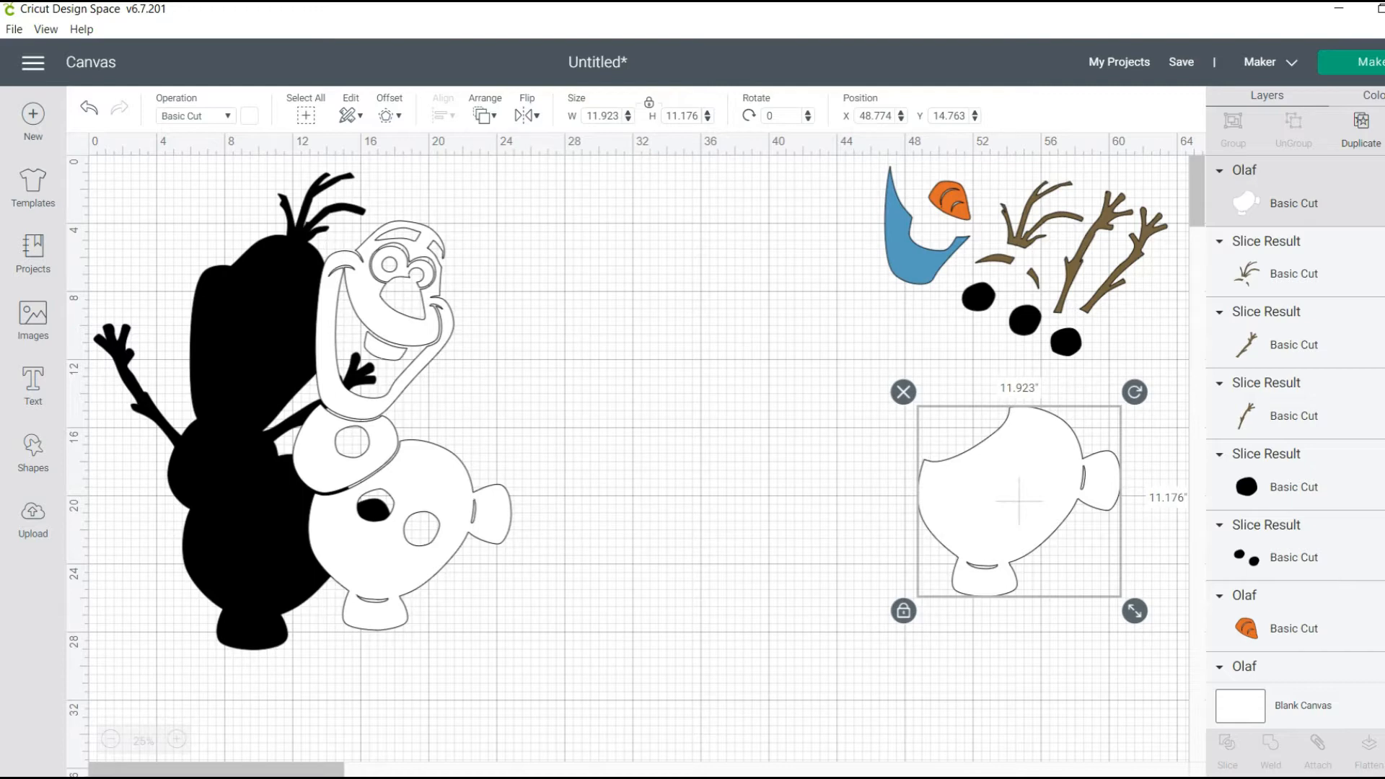
key("Escape")
left_click(1019, 502)
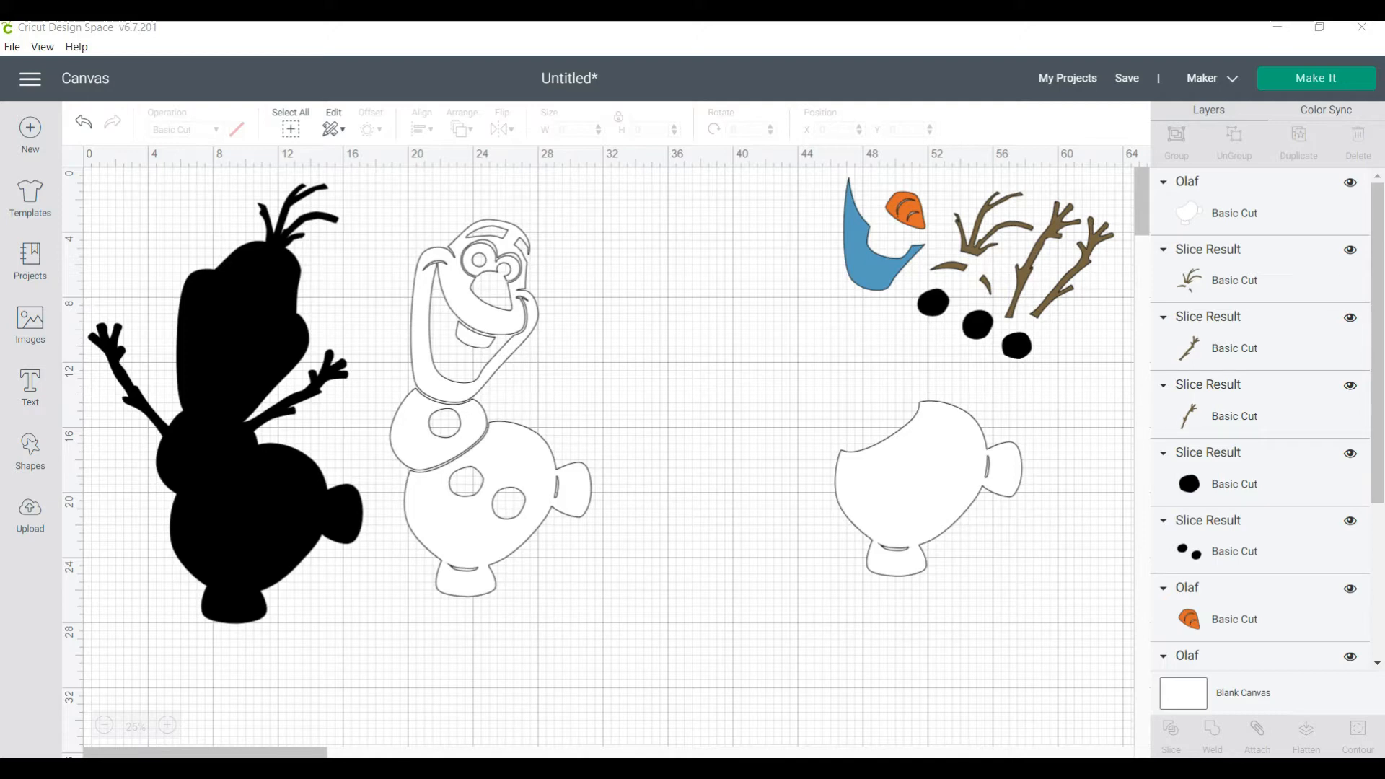
left_click(928, 488)
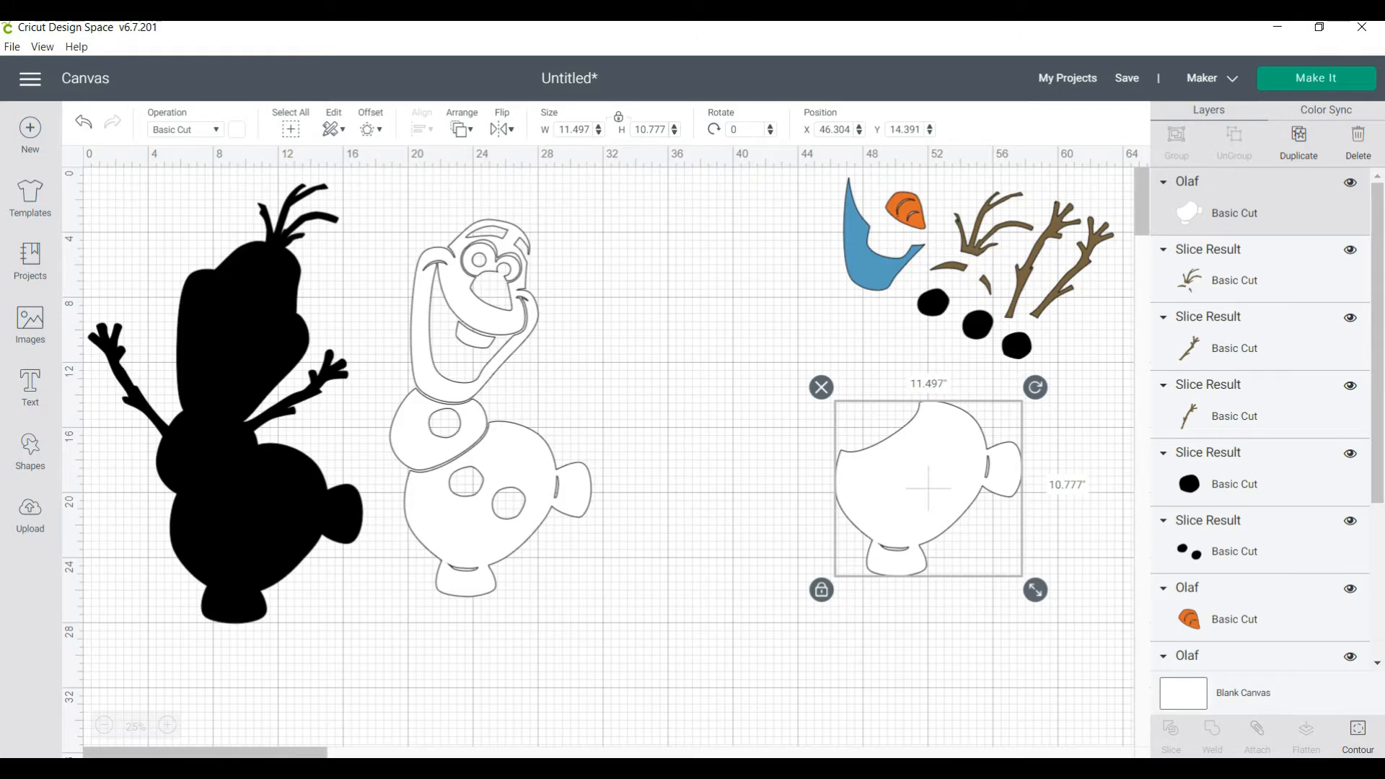
left_click_drag(928, 488, 983, 610)
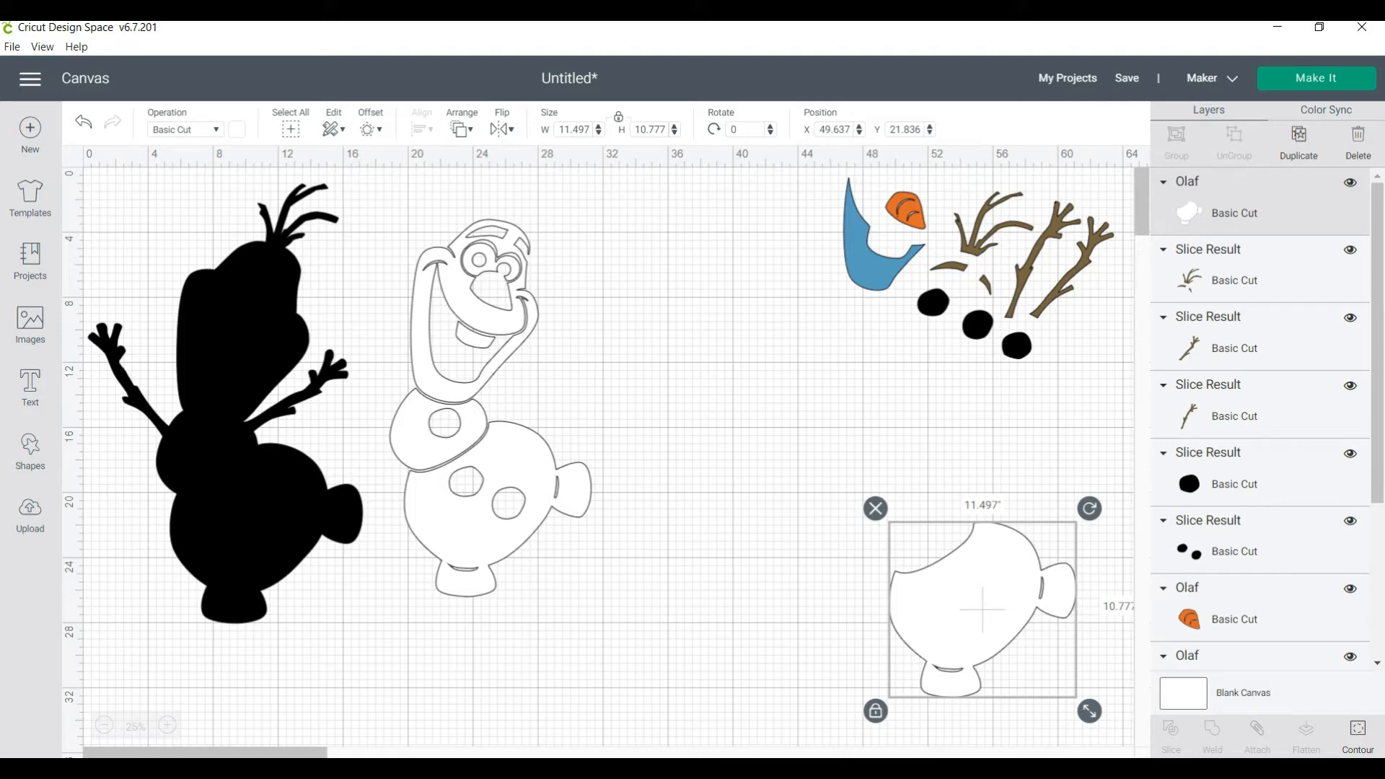
Duplicate the full white Olaf layer and place the copy beside the original at about X 30.3, Y 3.7
left_click(498, 455)
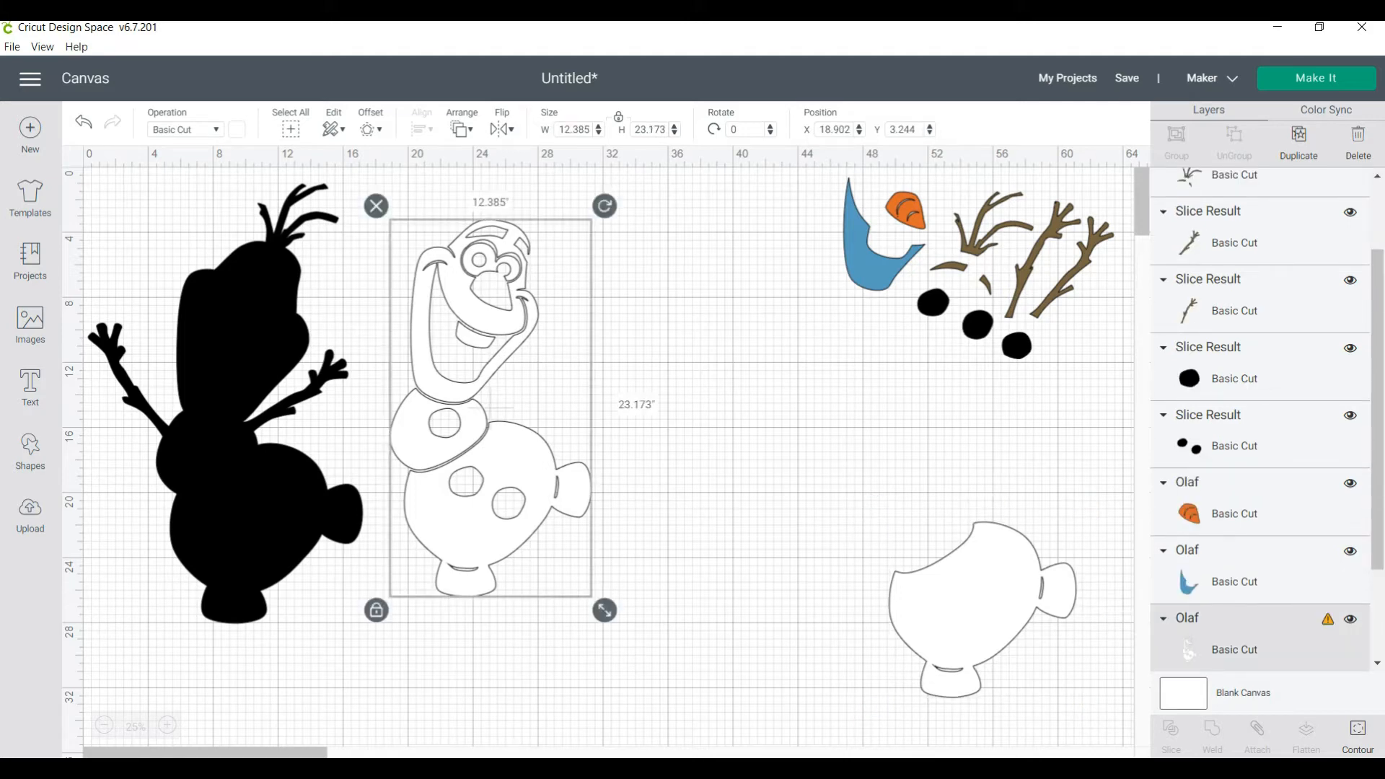
key("ctrl+d")
left_click_drag(497, 408, 675, 415)
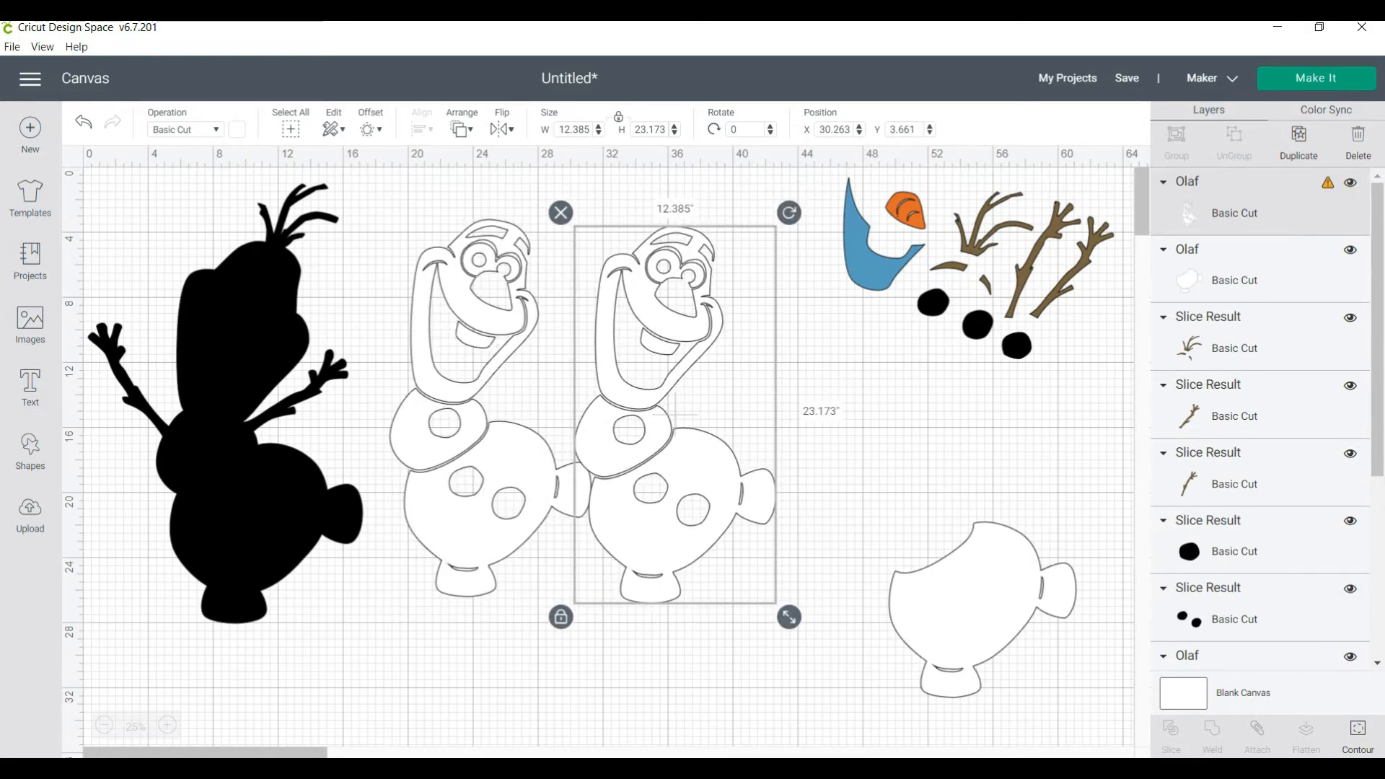
Hide all contours of the new white copy, restore the head outline and hide the lower body
left_click(1358, 737)
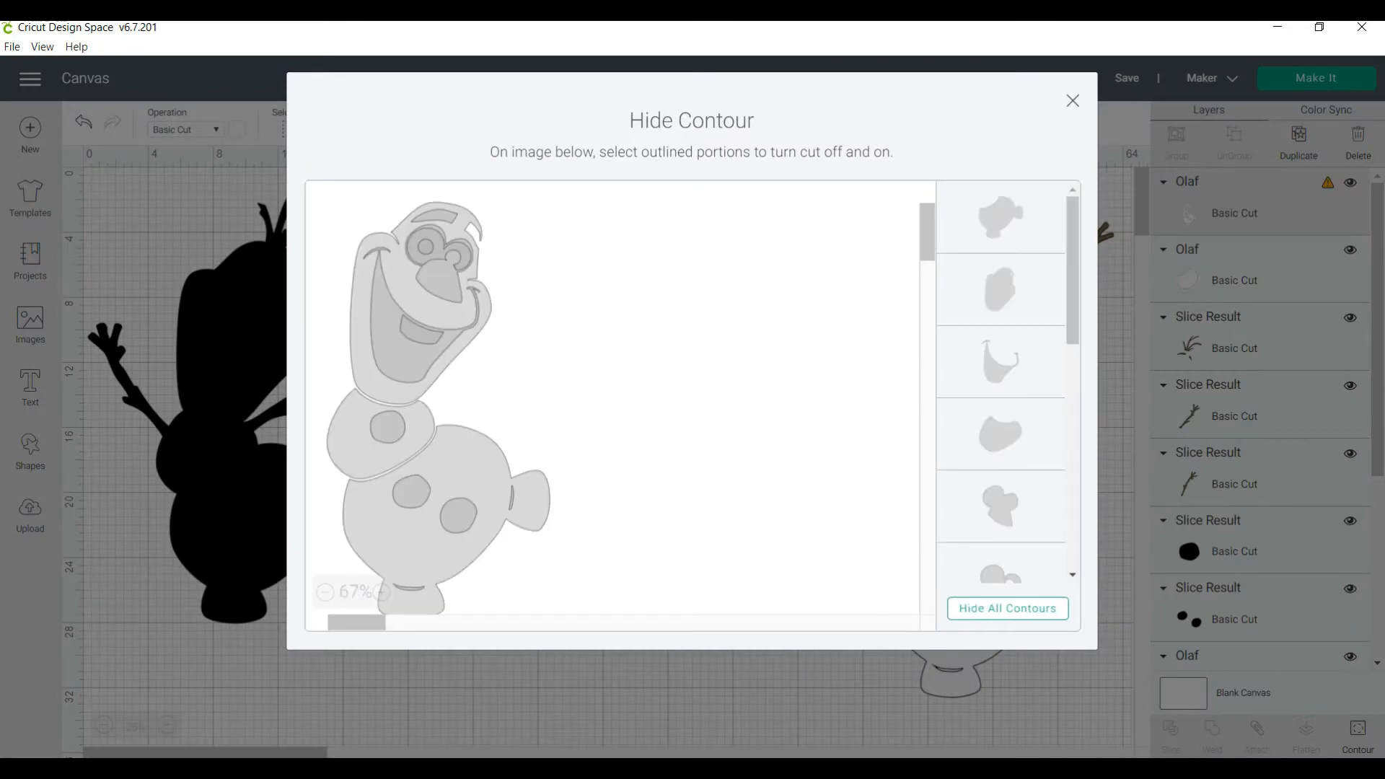
left_click(1007, 609)
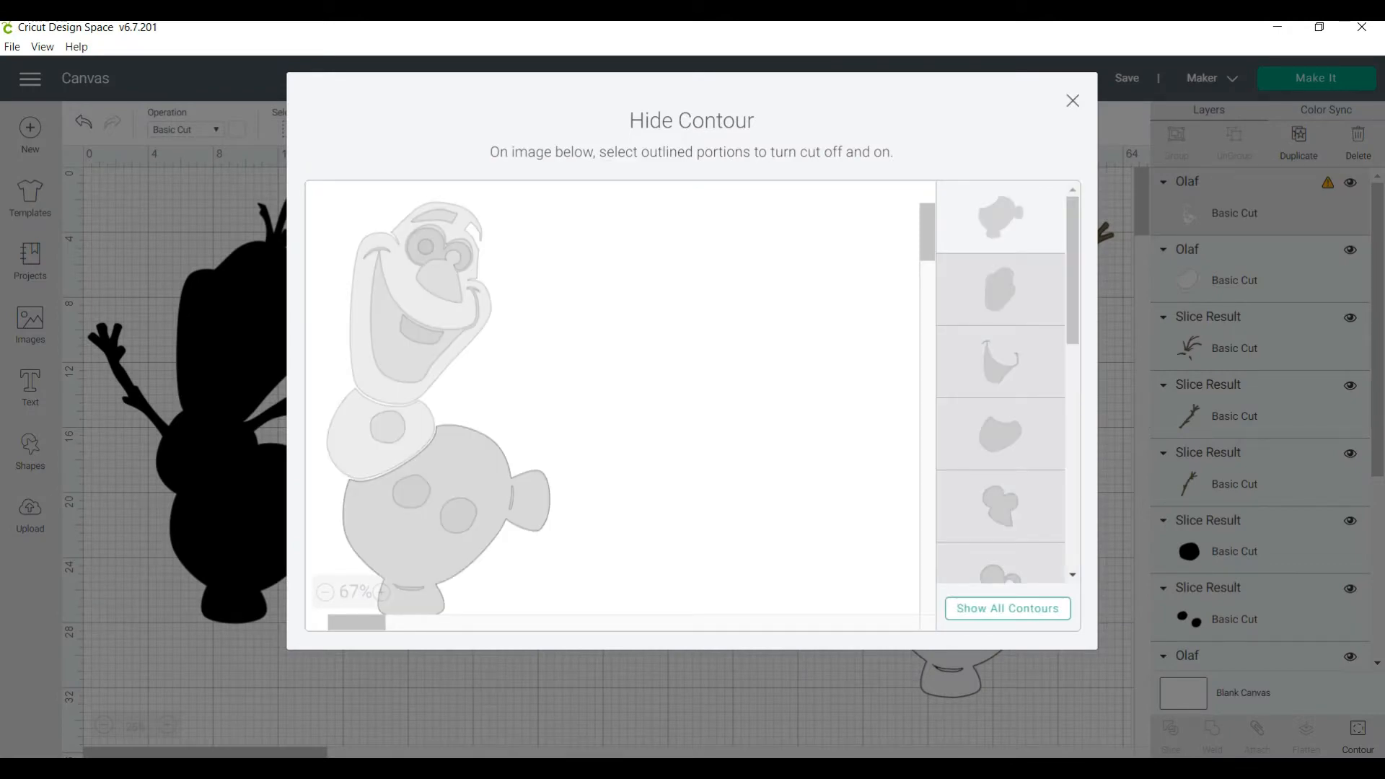
left_click(1000, 289)
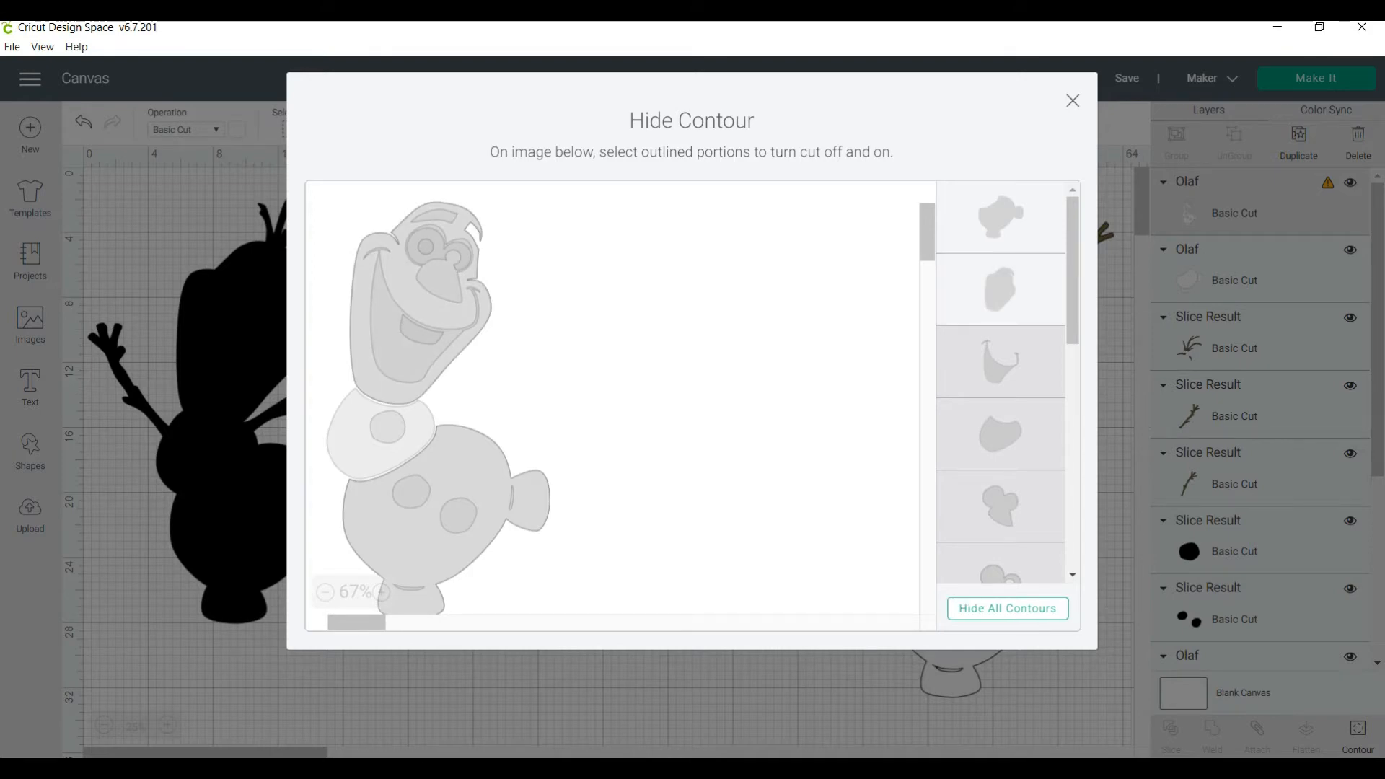
left_click(1001, 217)
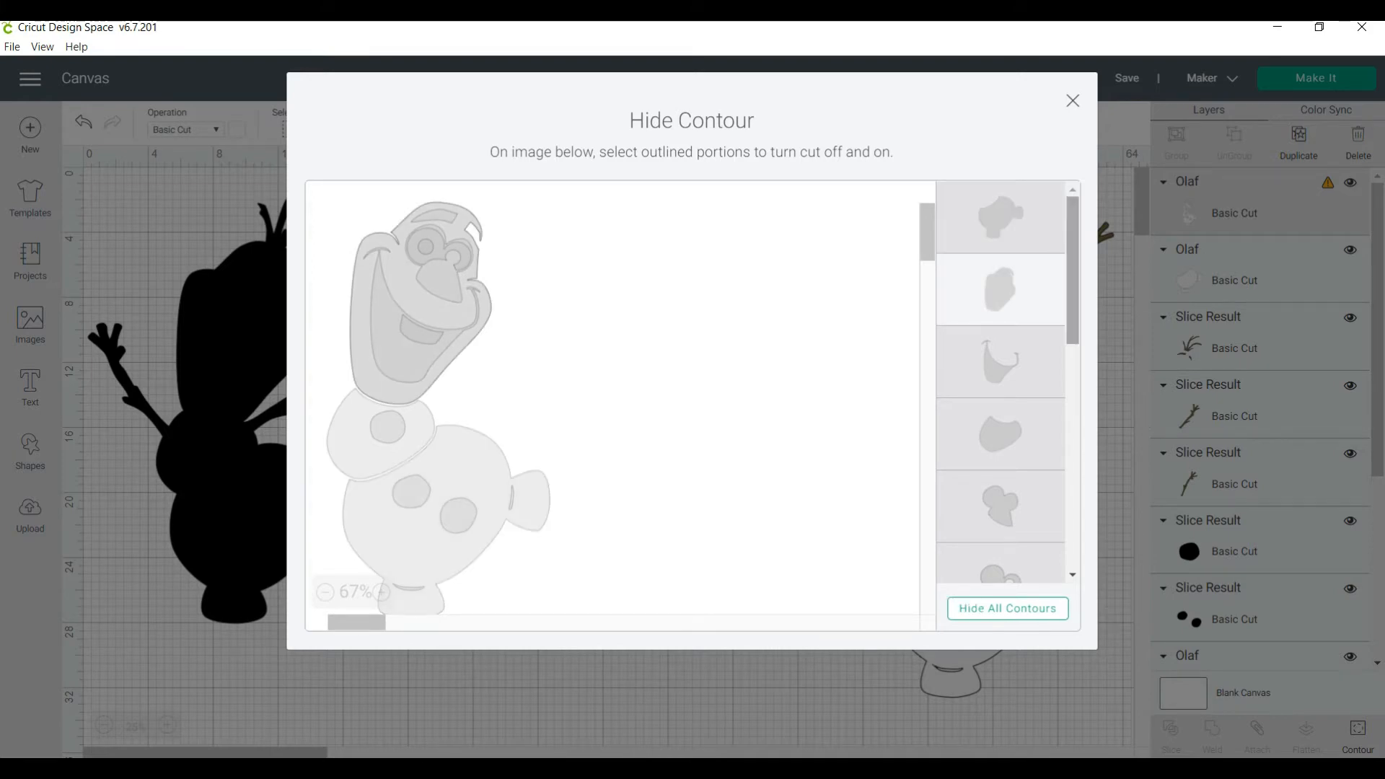
scroll(1000, 388, "down", 1)
scroll(1001, 388, "up", 1)
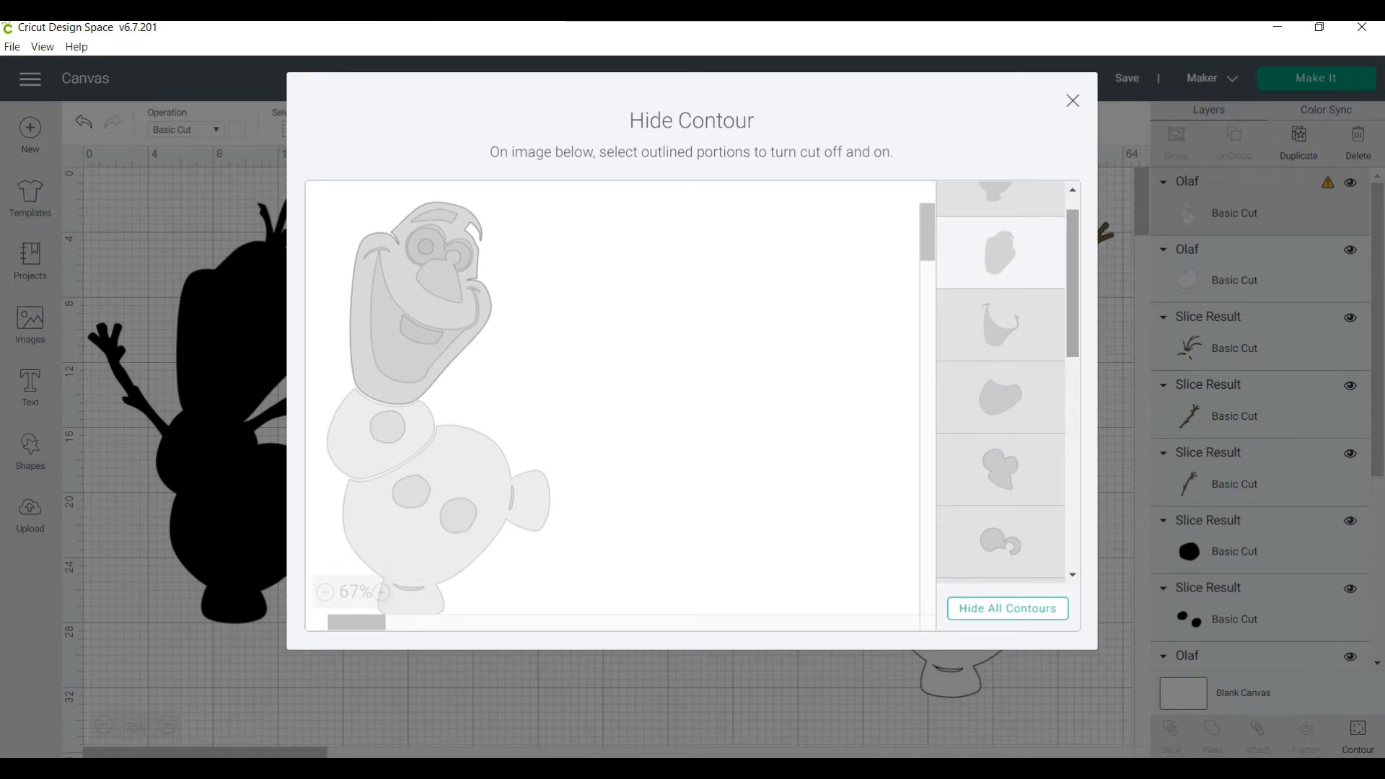
Restore the mouth, eye-and-nose, inner eye and tooth contours of the head, and undo the whole contour edit
left_click(1001, 325)
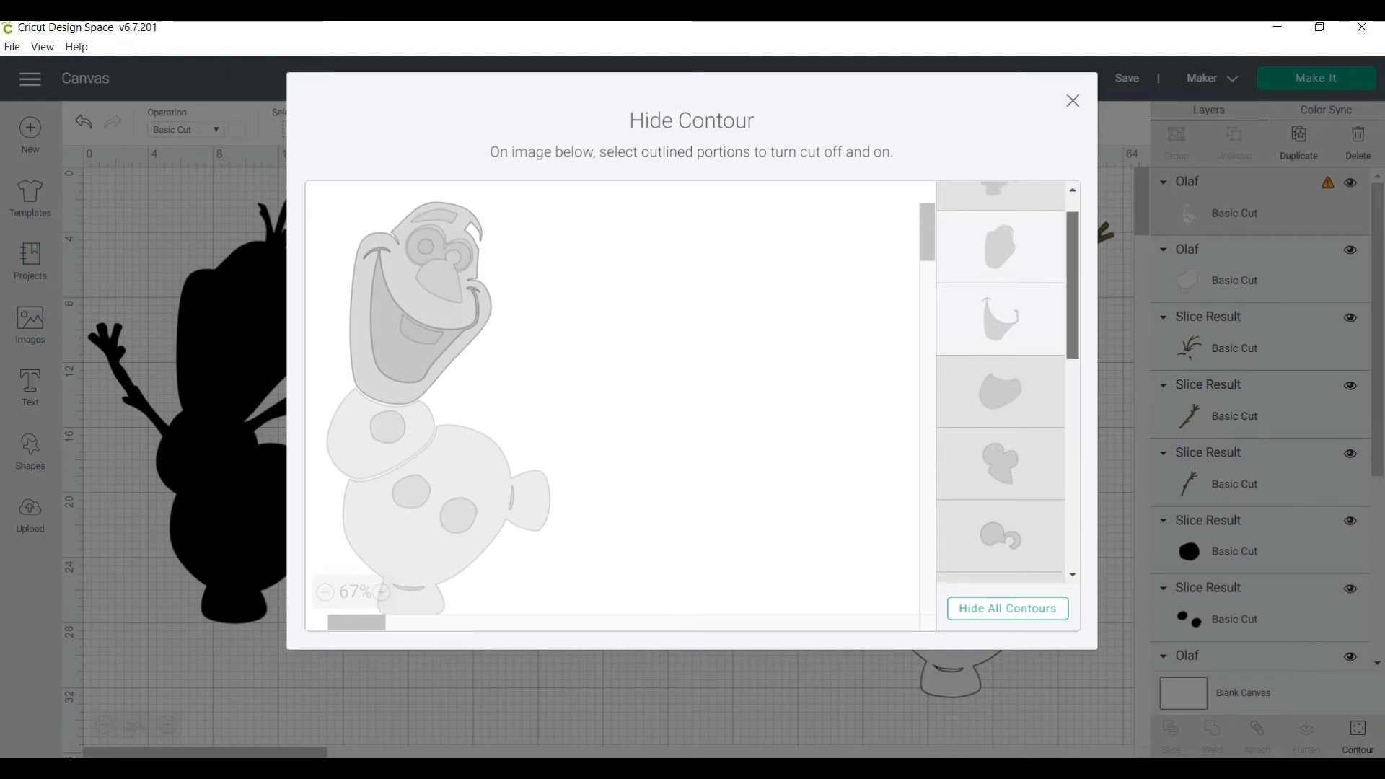
scroll(1001, 382, "down", 2)
left_click(1001, 353)
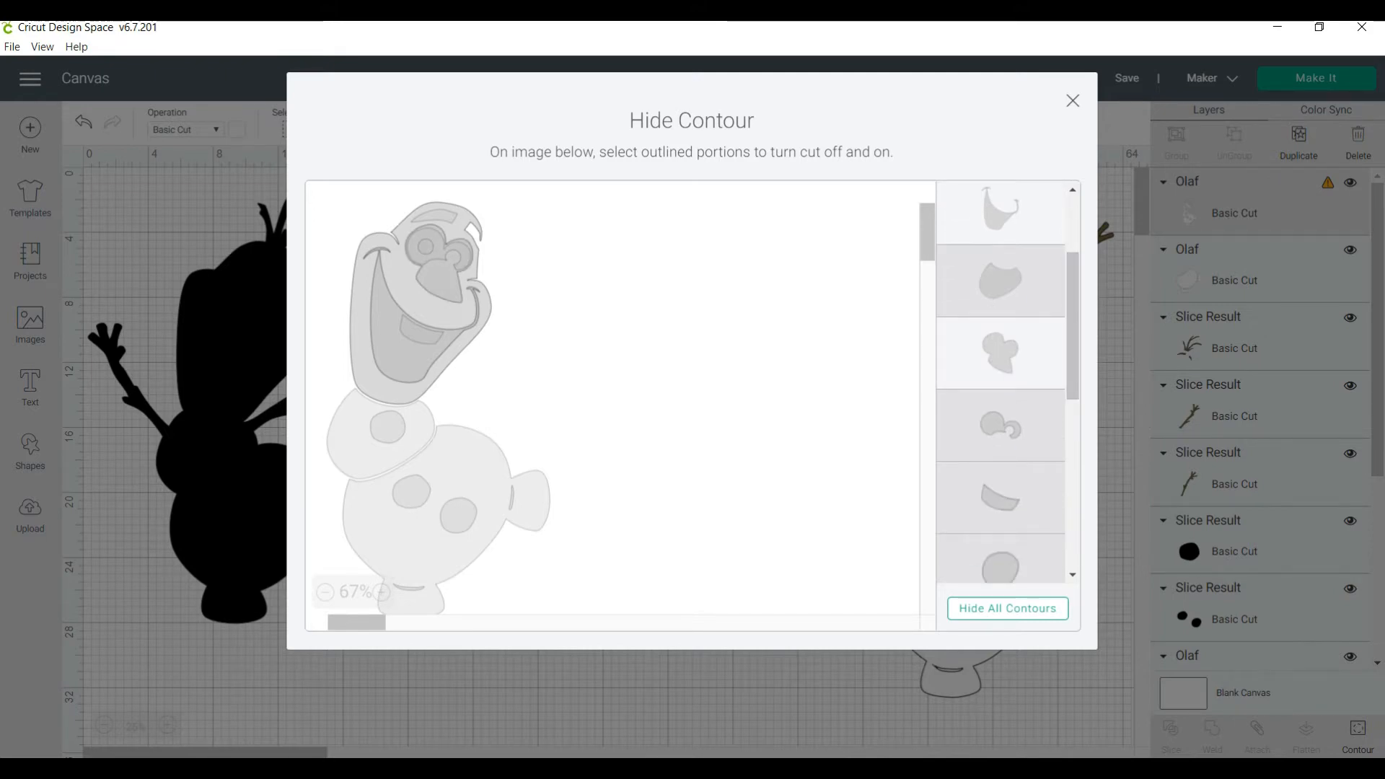
left_click(1001, 425)
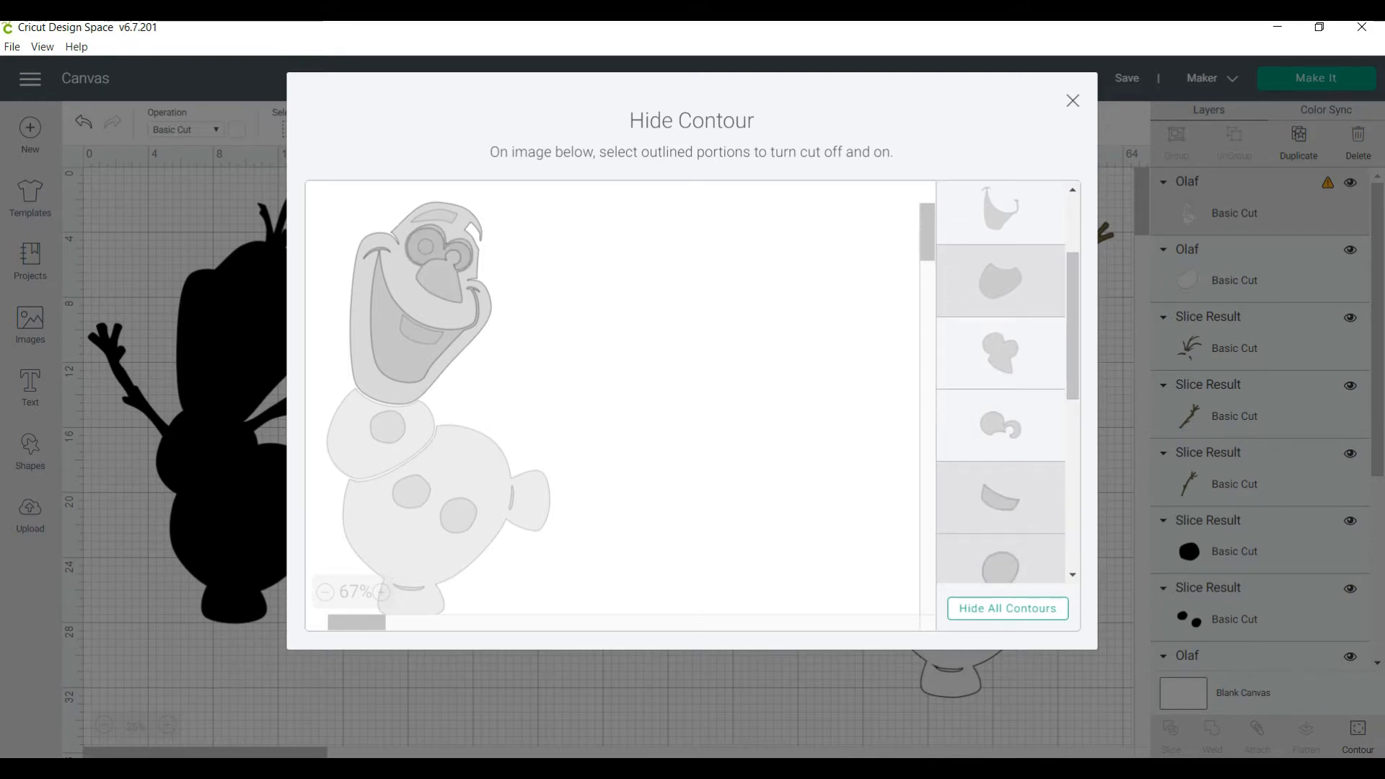
scroll(1000, 383, "down", 2)
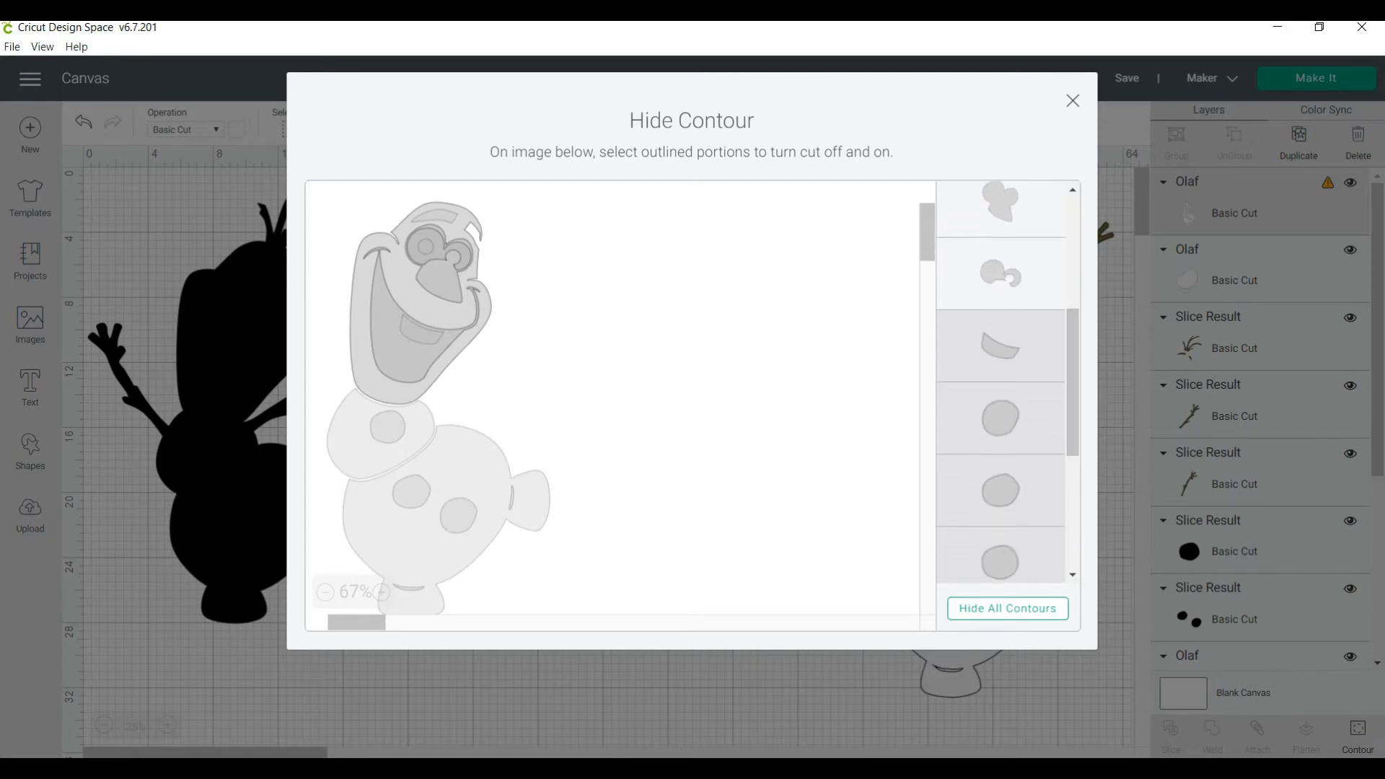
left_click(1001, 346)
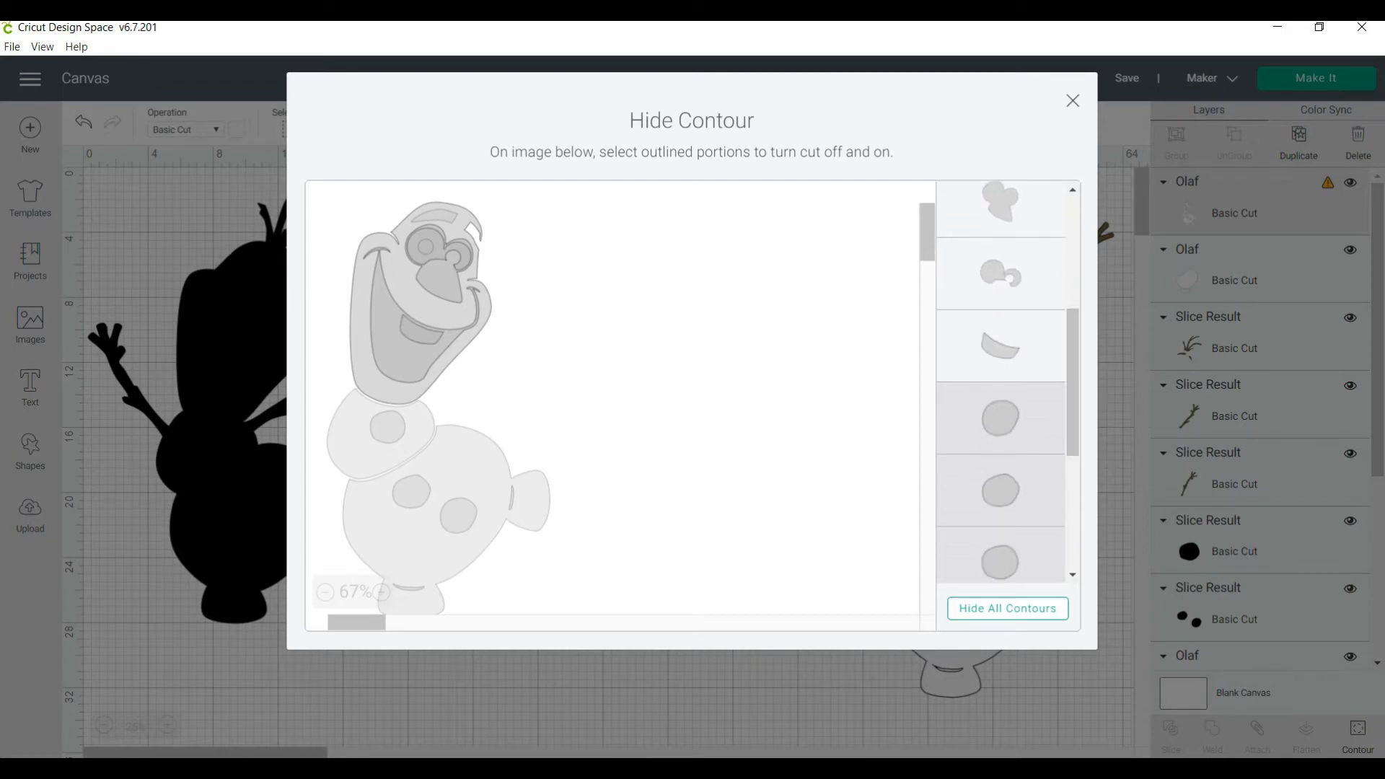
scroll(1073, 383, "down", 4)
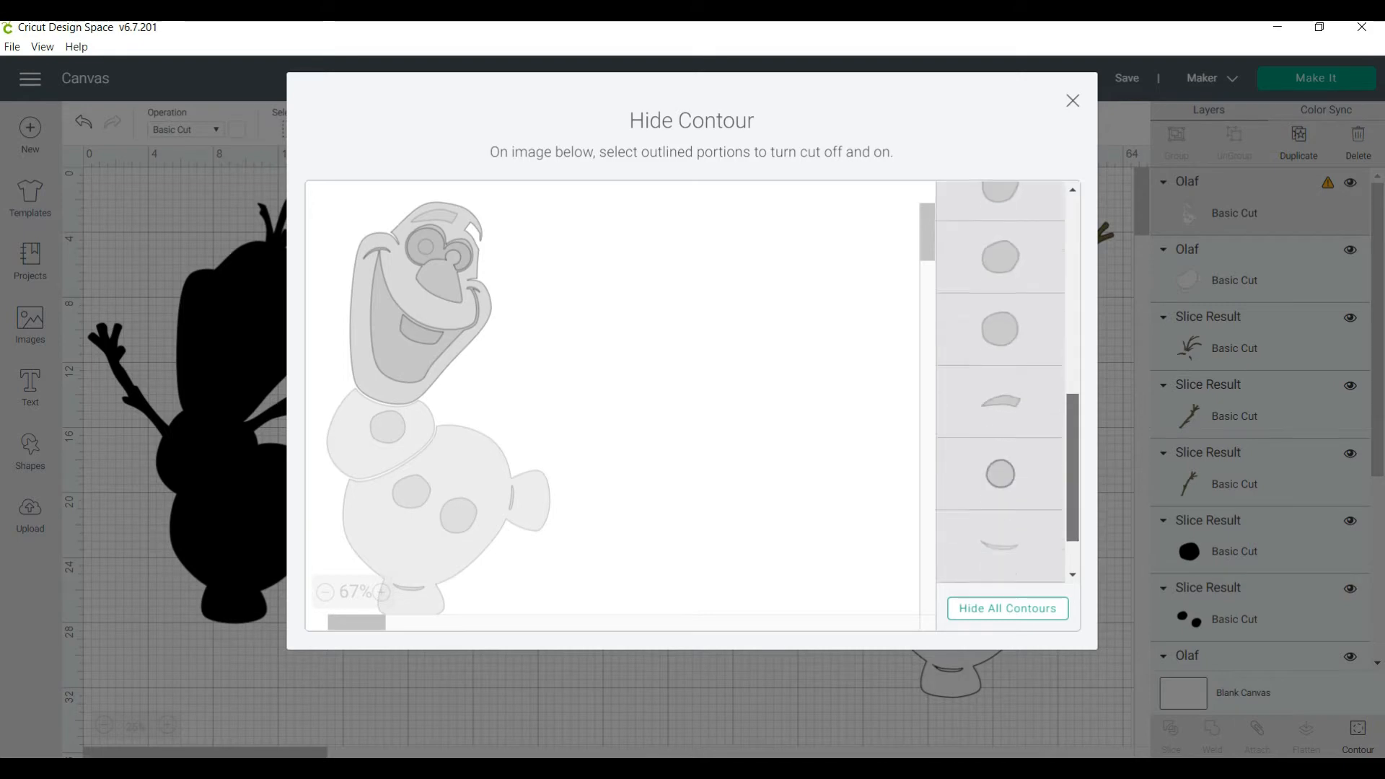
left_click_drag(1073, 483, 1073, 494)
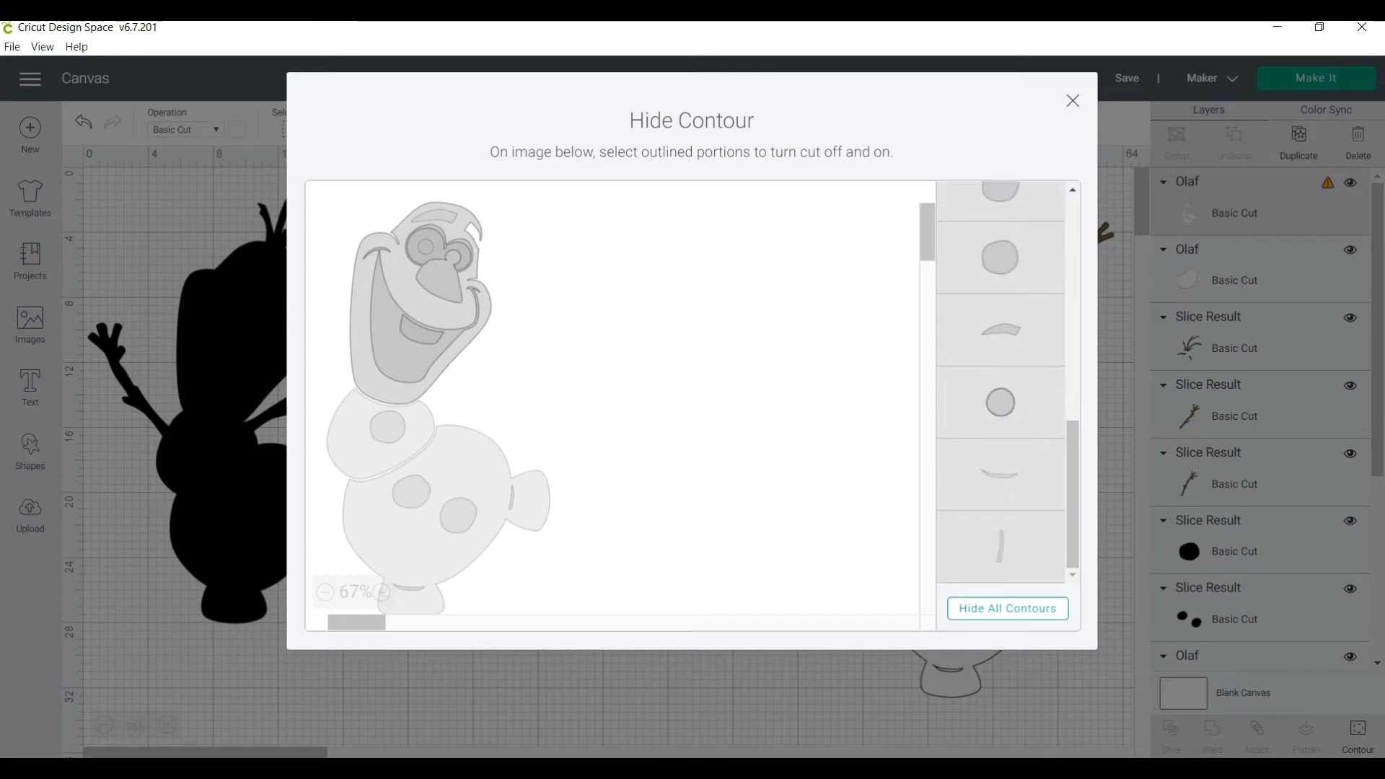
key("ctrl+a")
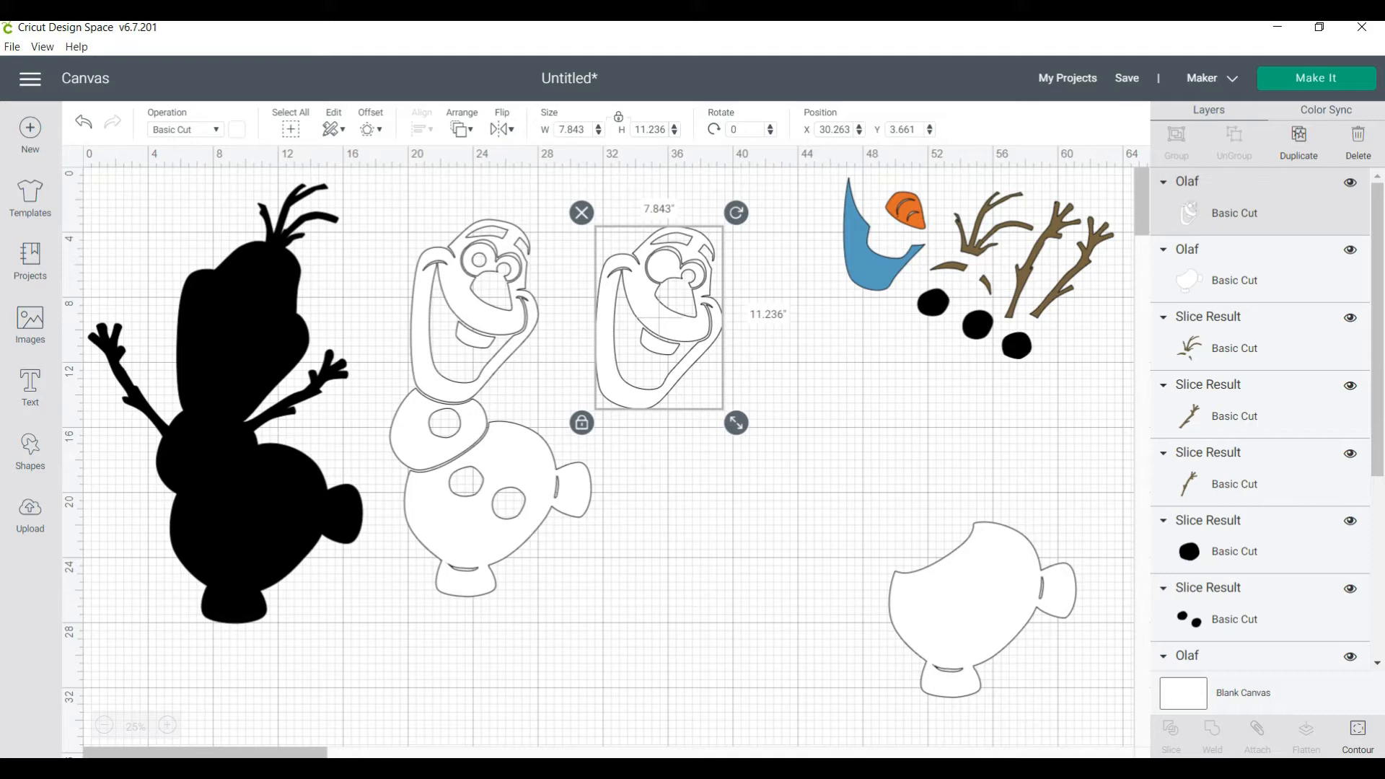
key("ctrl+z")
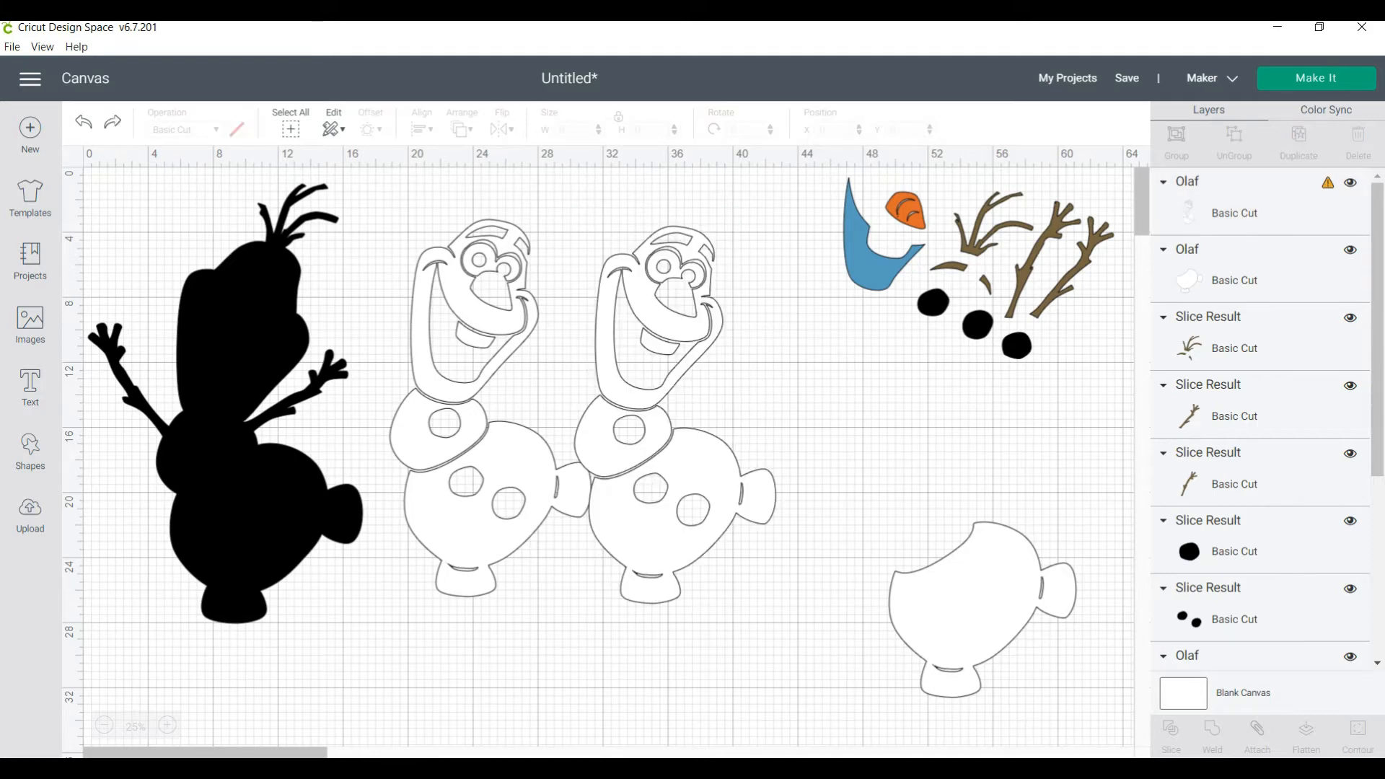
Hide all contours of the white Olaf copy beside the original, restore its head outline and hide the lower body
left_click(674, 413)
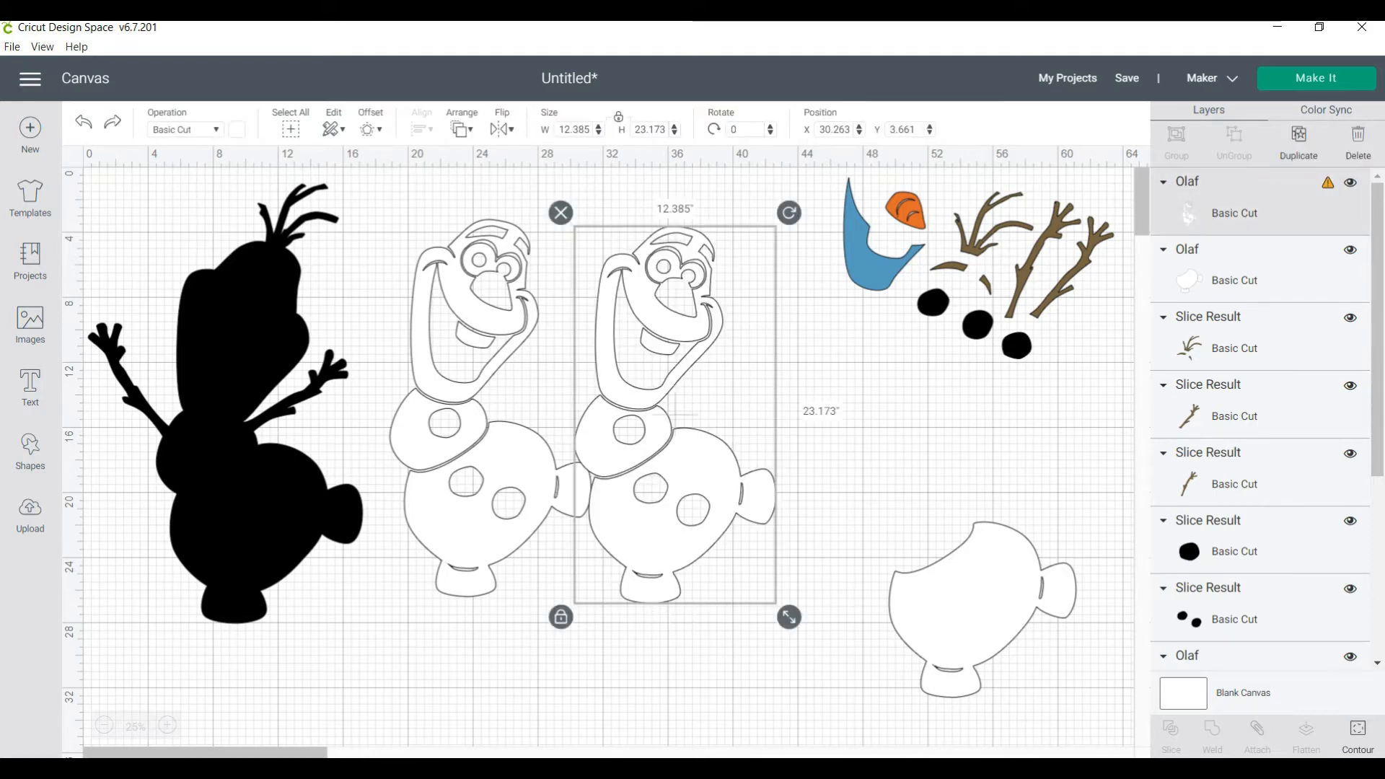
left_click(1358, 736)
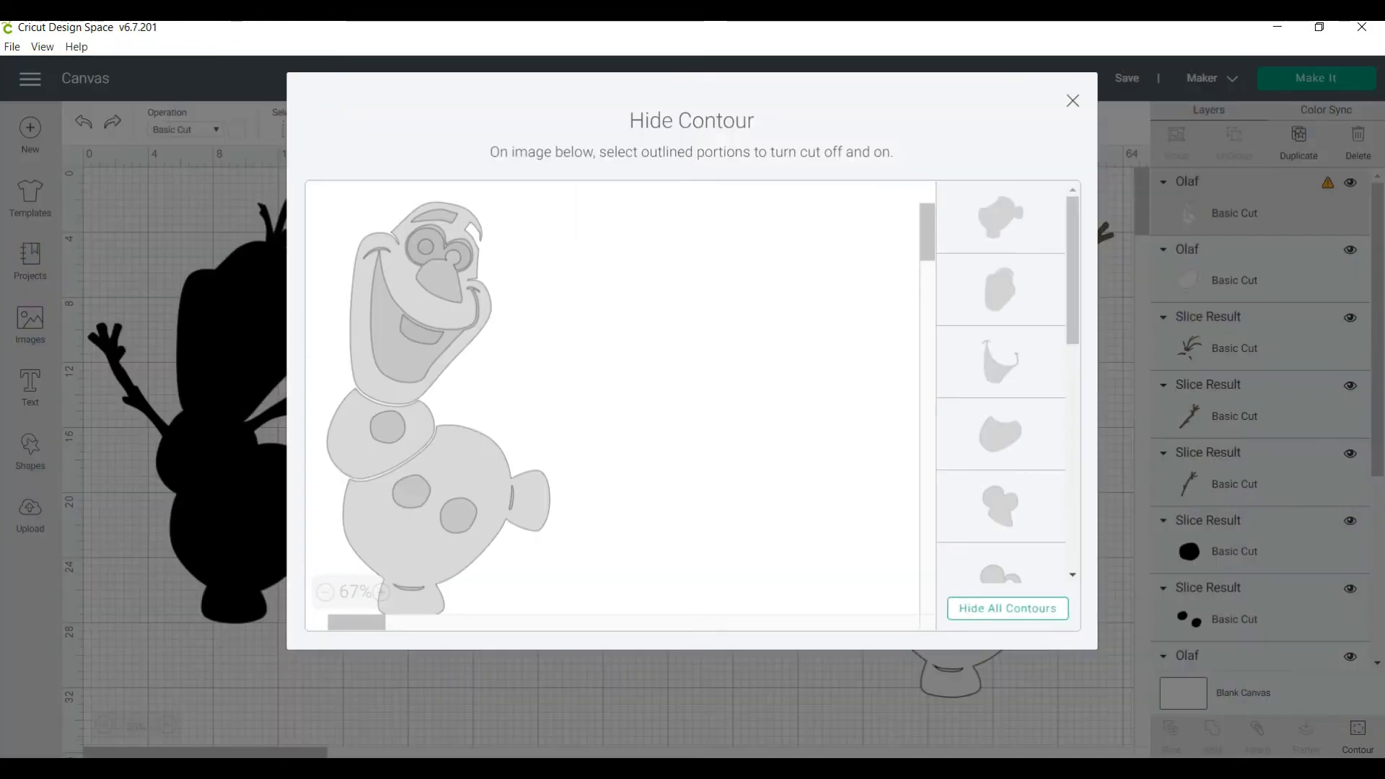
left_click(1008, 609)
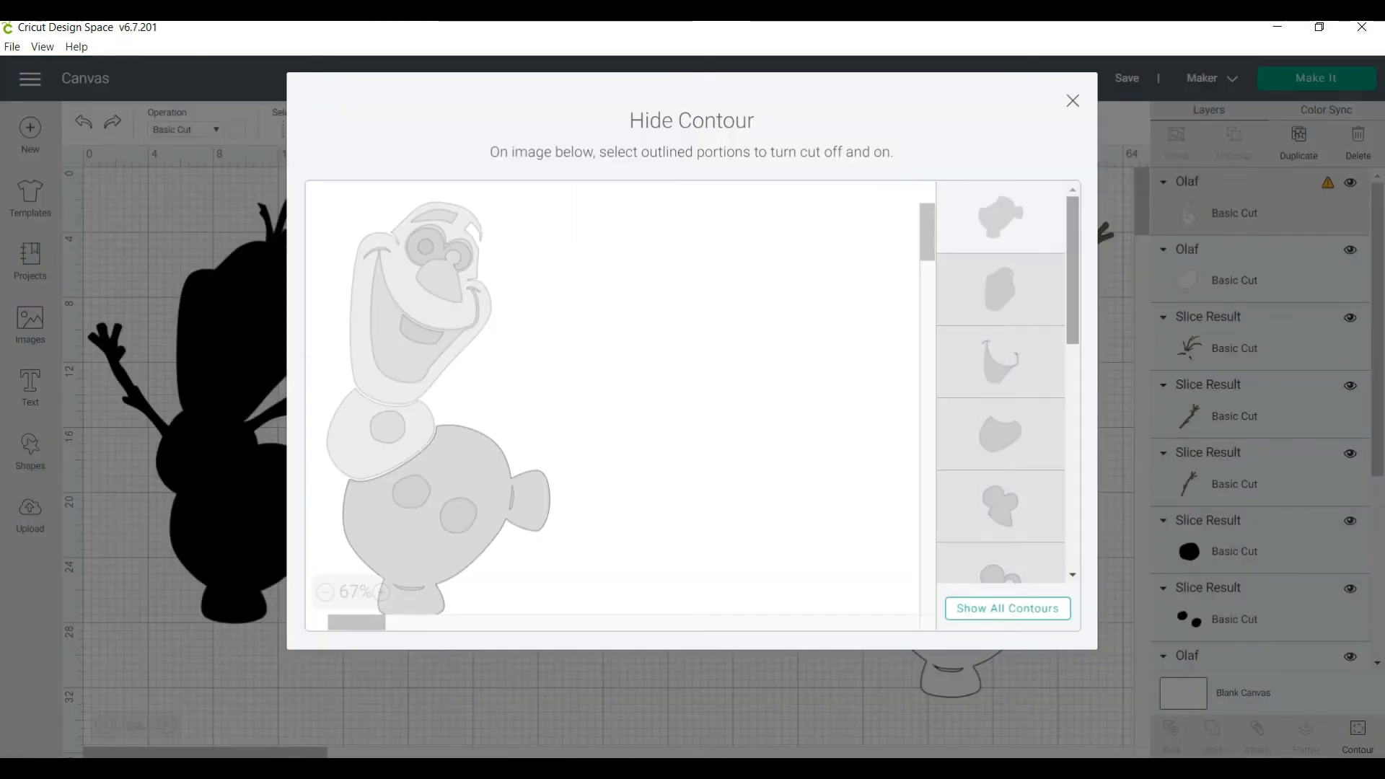
left_click(1001, 289)
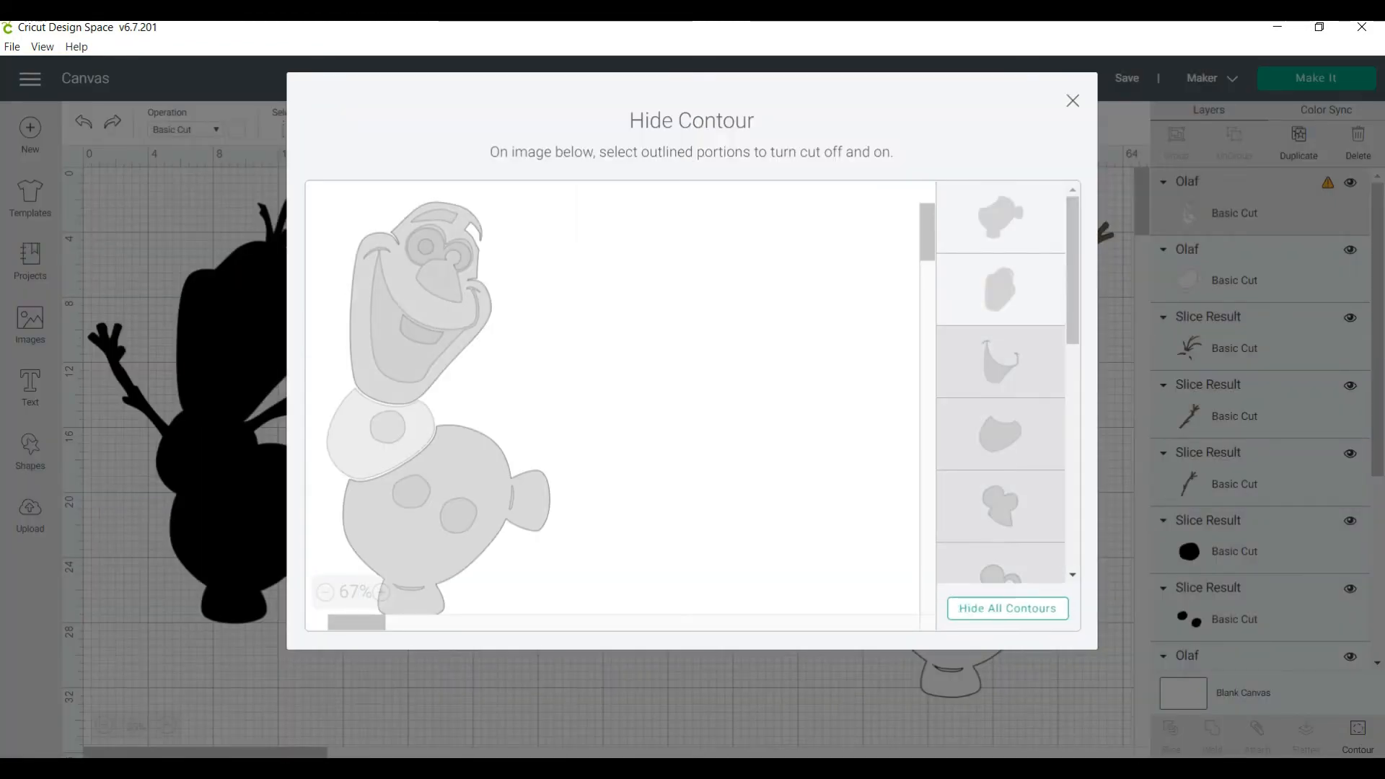
left_click(1001, 218)
Restore the head's mouth, eye-and-nose, inner eye, tooth and round pupil contours, and move the head to about X 36.9, Y 22.3
scroll(1001, 381, "down", 3)
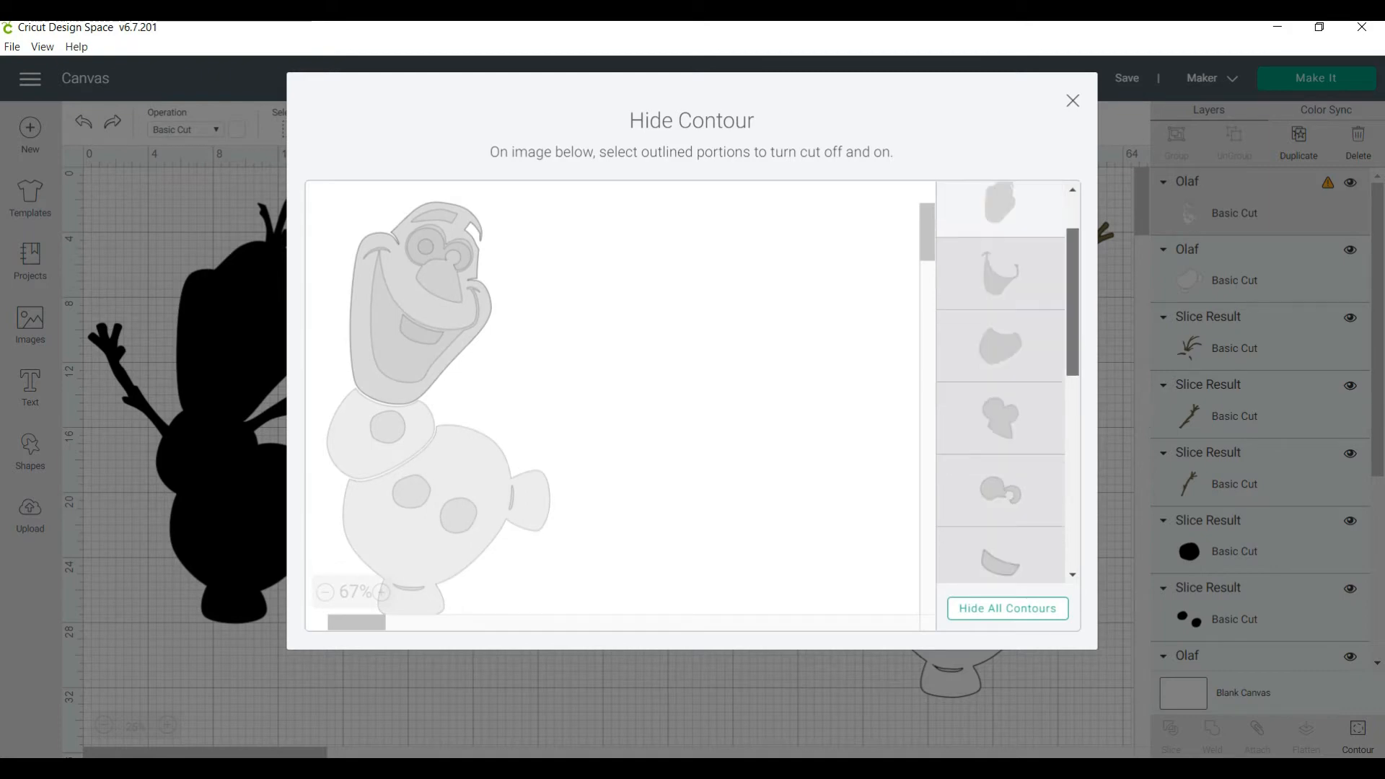
left_click(1001, 253)
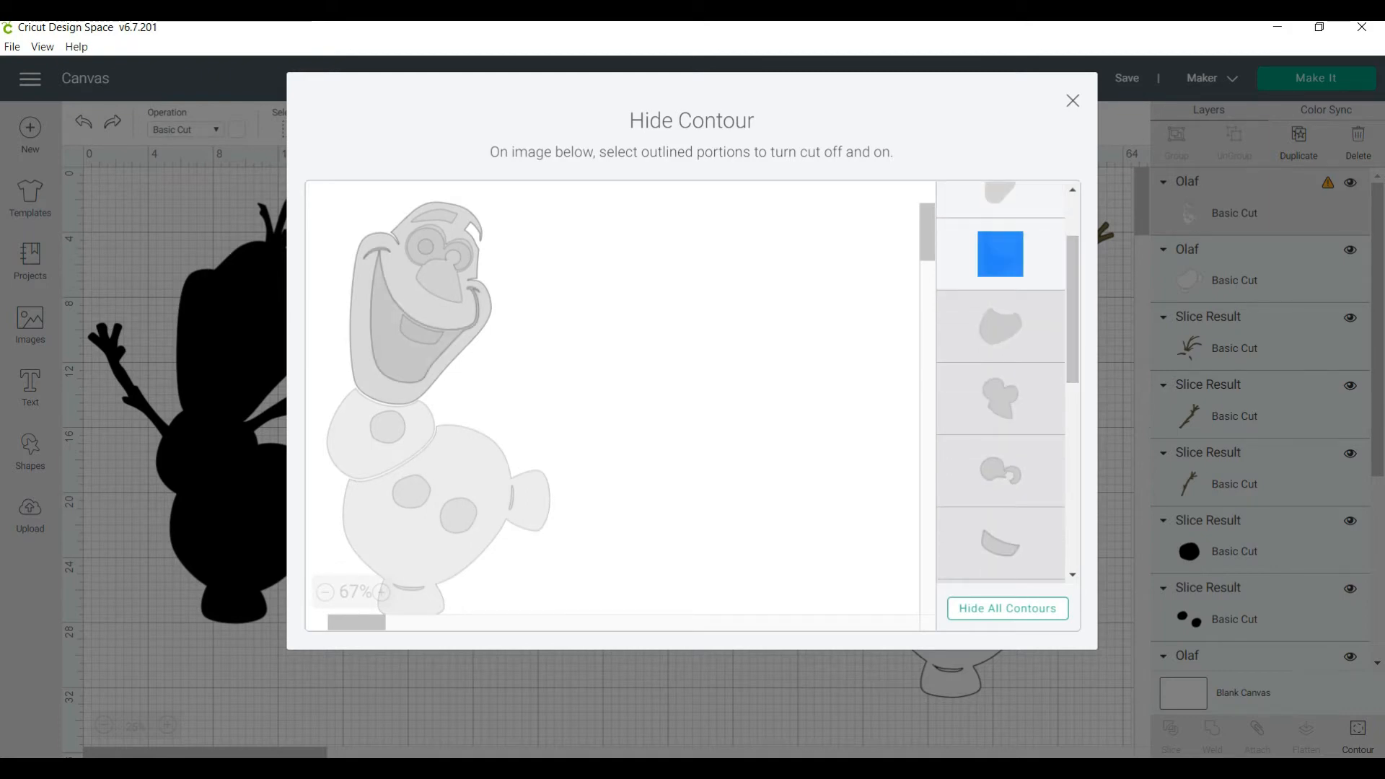
left_click(1001, 398)
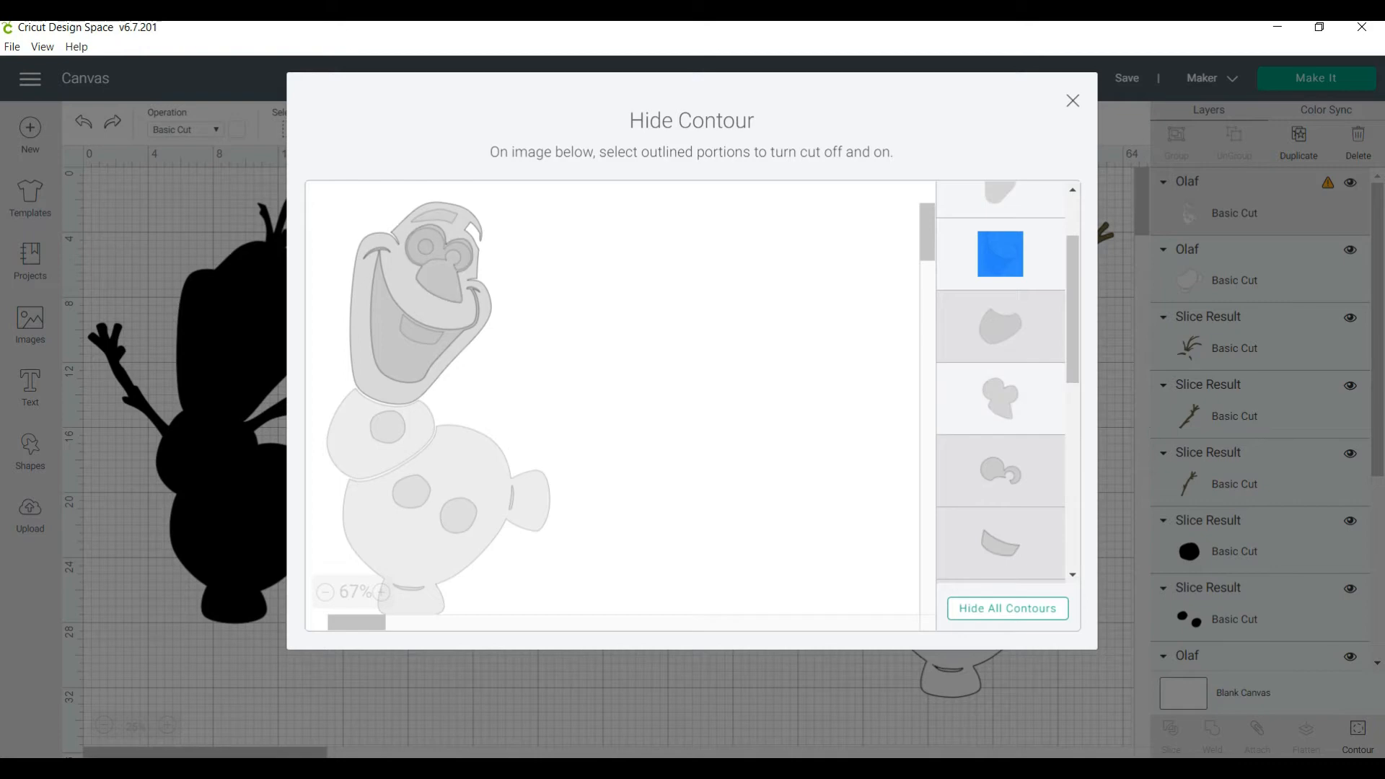
left_click(1000, 470)
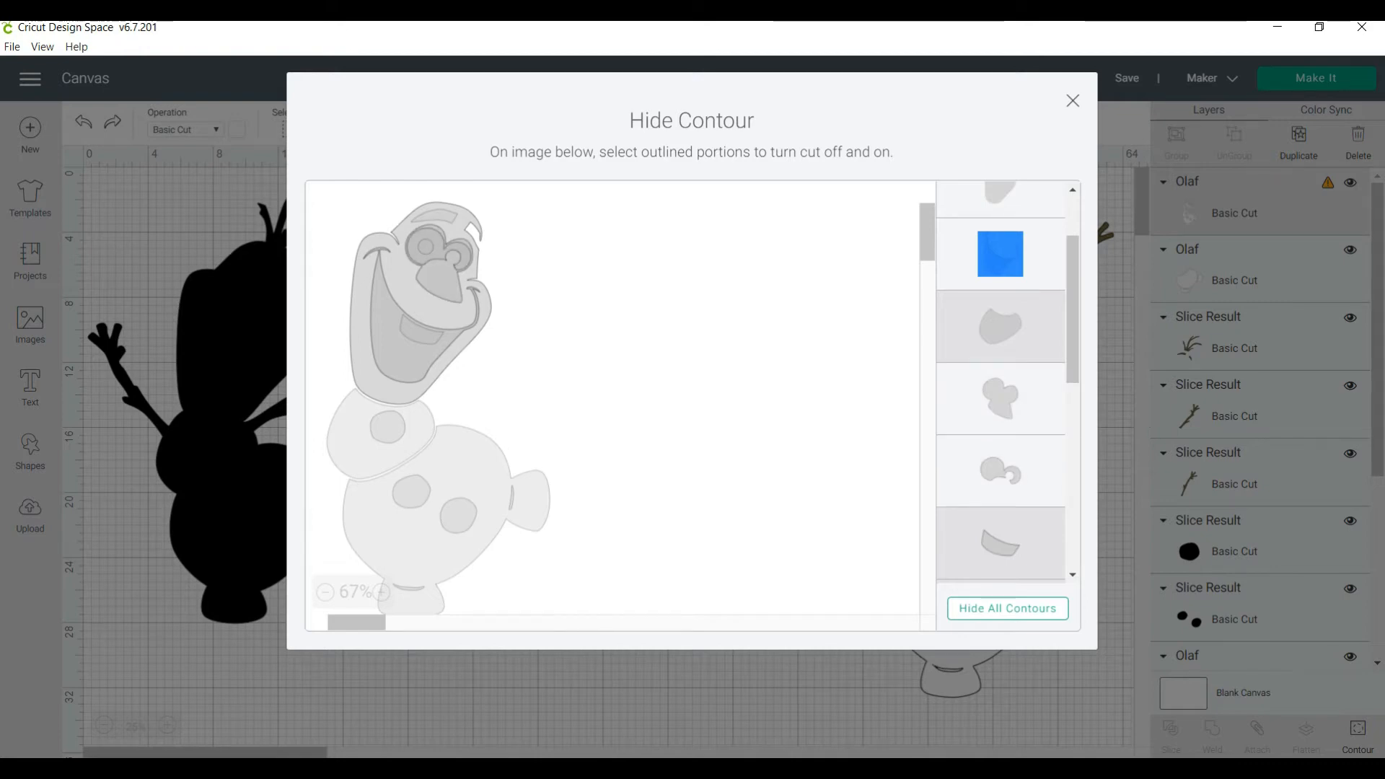
left_click(1001, 543)
left_click_drag(1072, 325, 1073, 488)
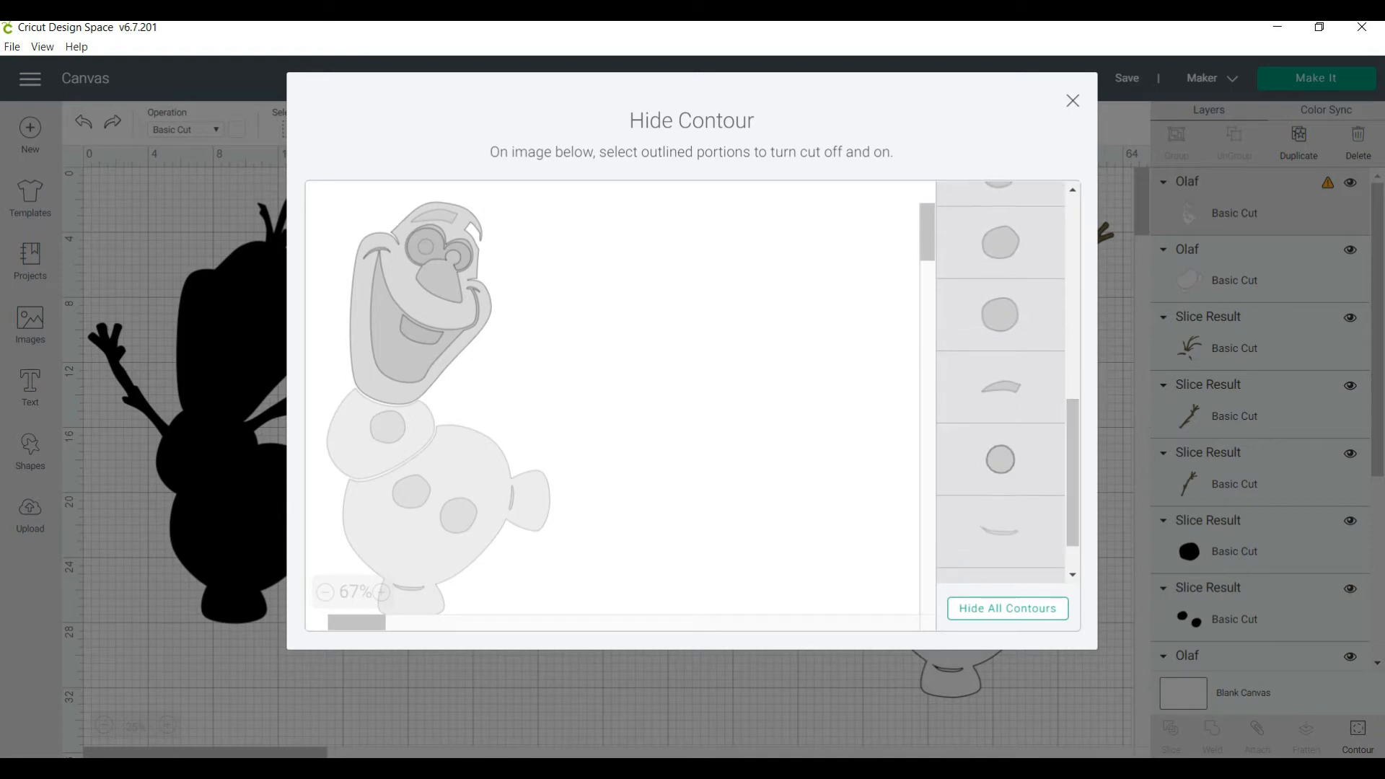
left_click(1001, 459)
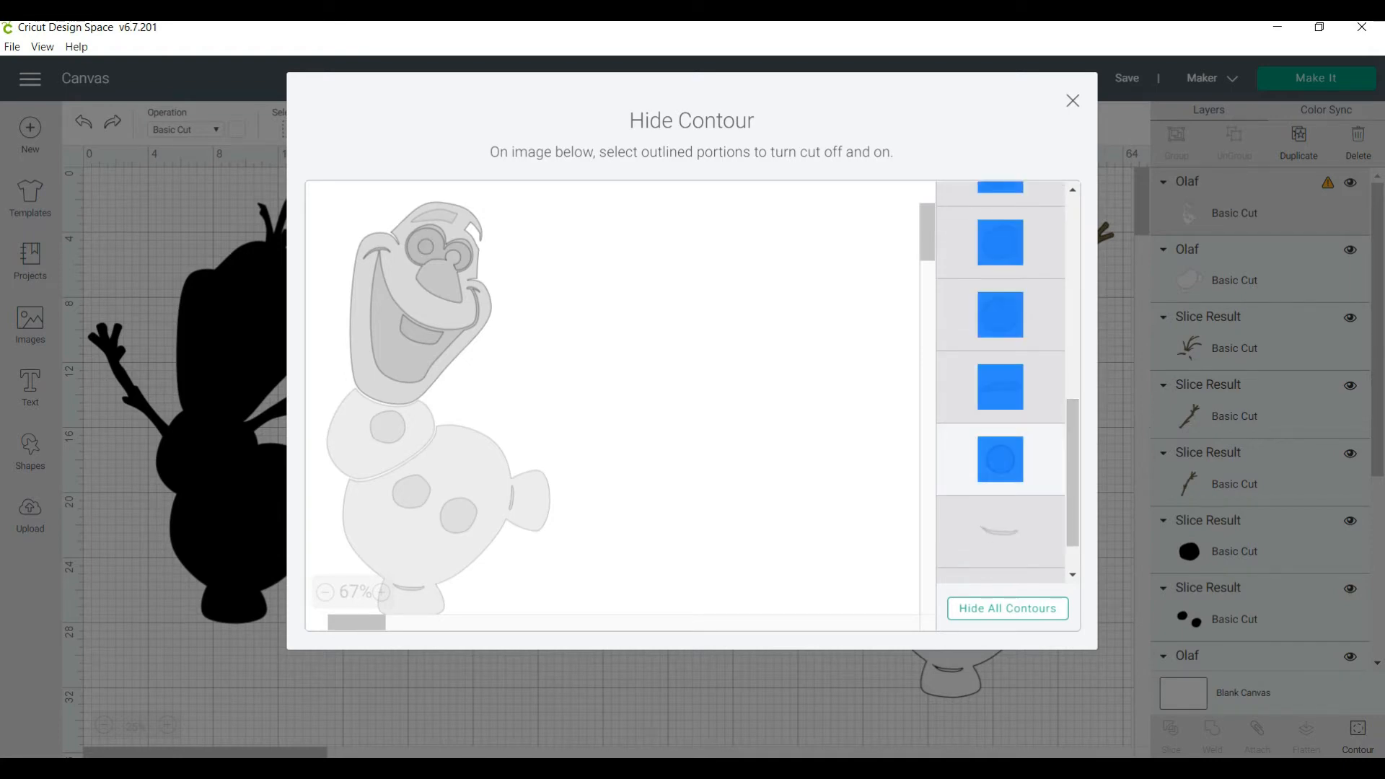
left_click(1073, 101)
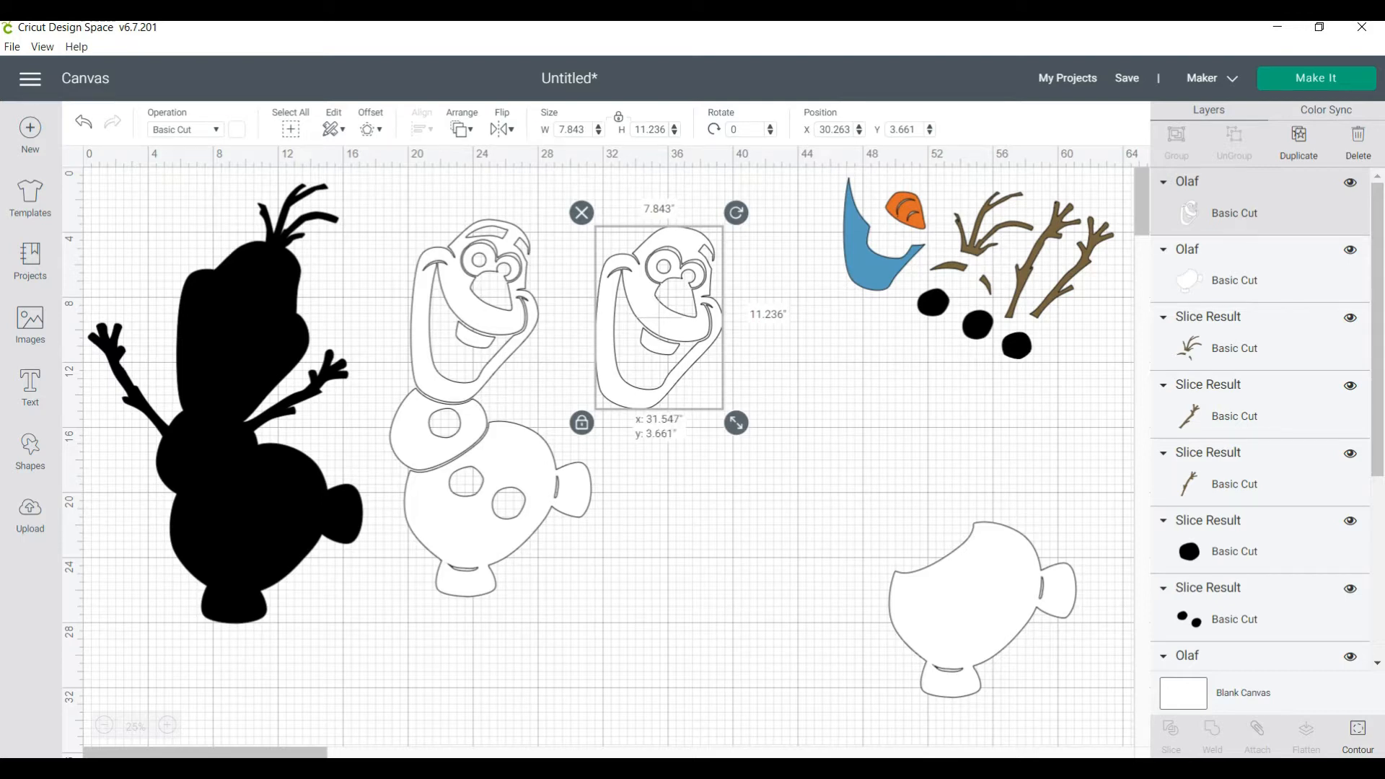
left_click_drag(659, 317, 745, 621)
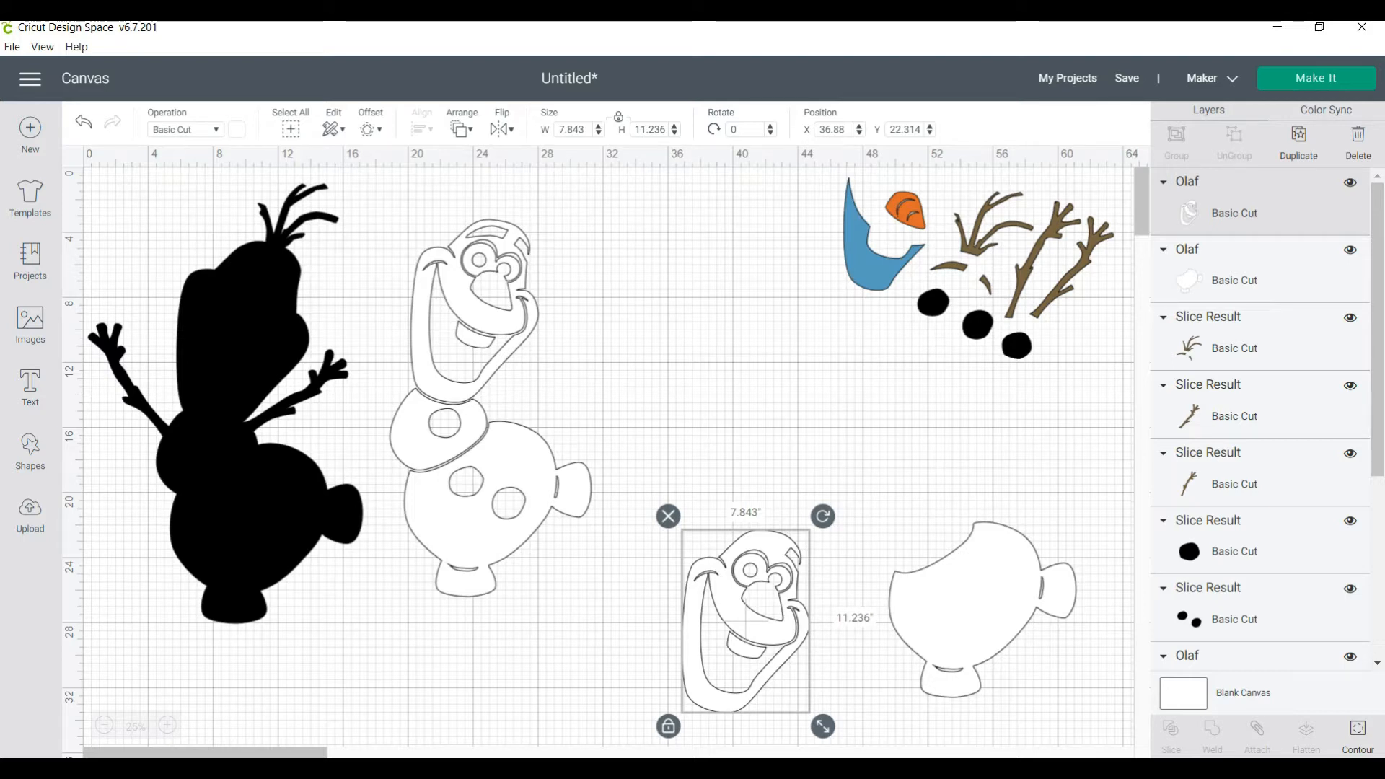
Reduce the original white Olaf layer to the middle body section by hiding every other contour, including the lower body
left_click(490, 447)
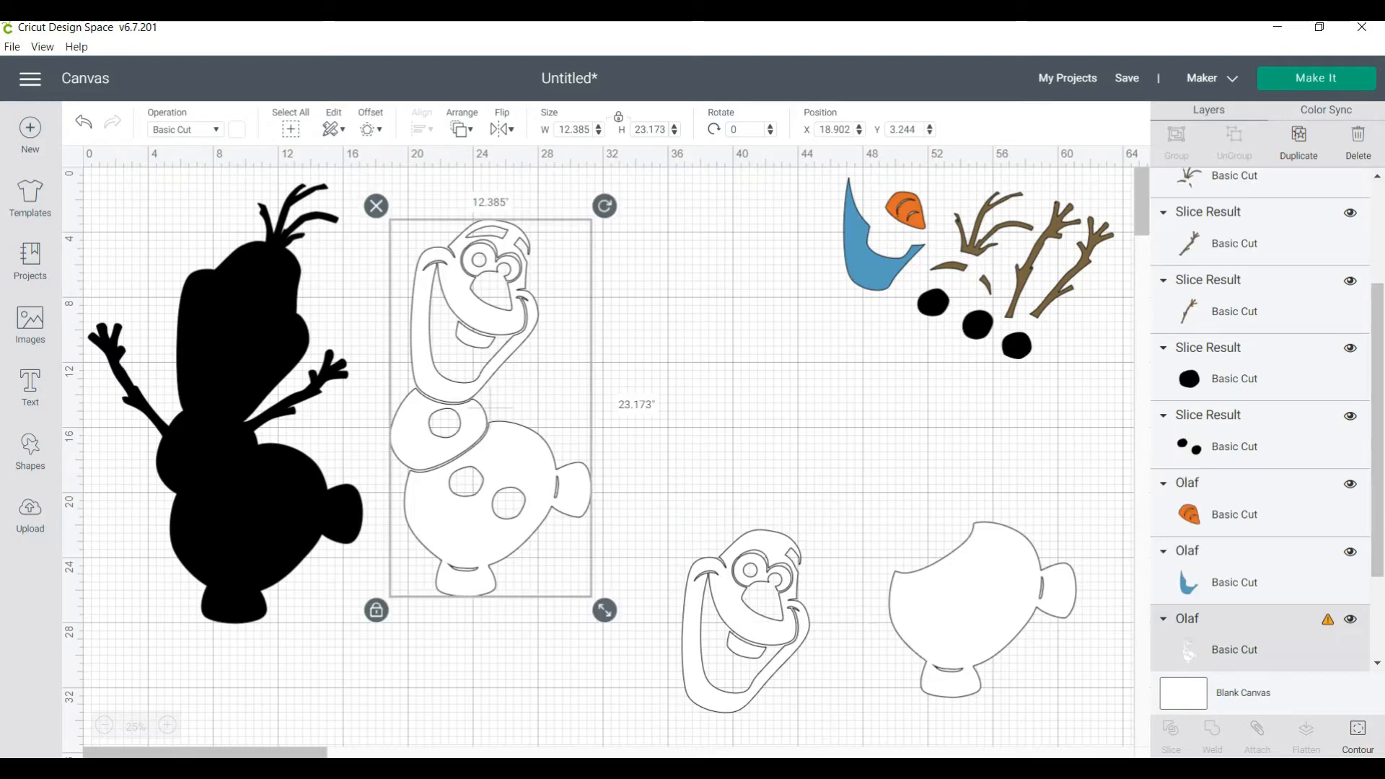
left_click(1358, 737)
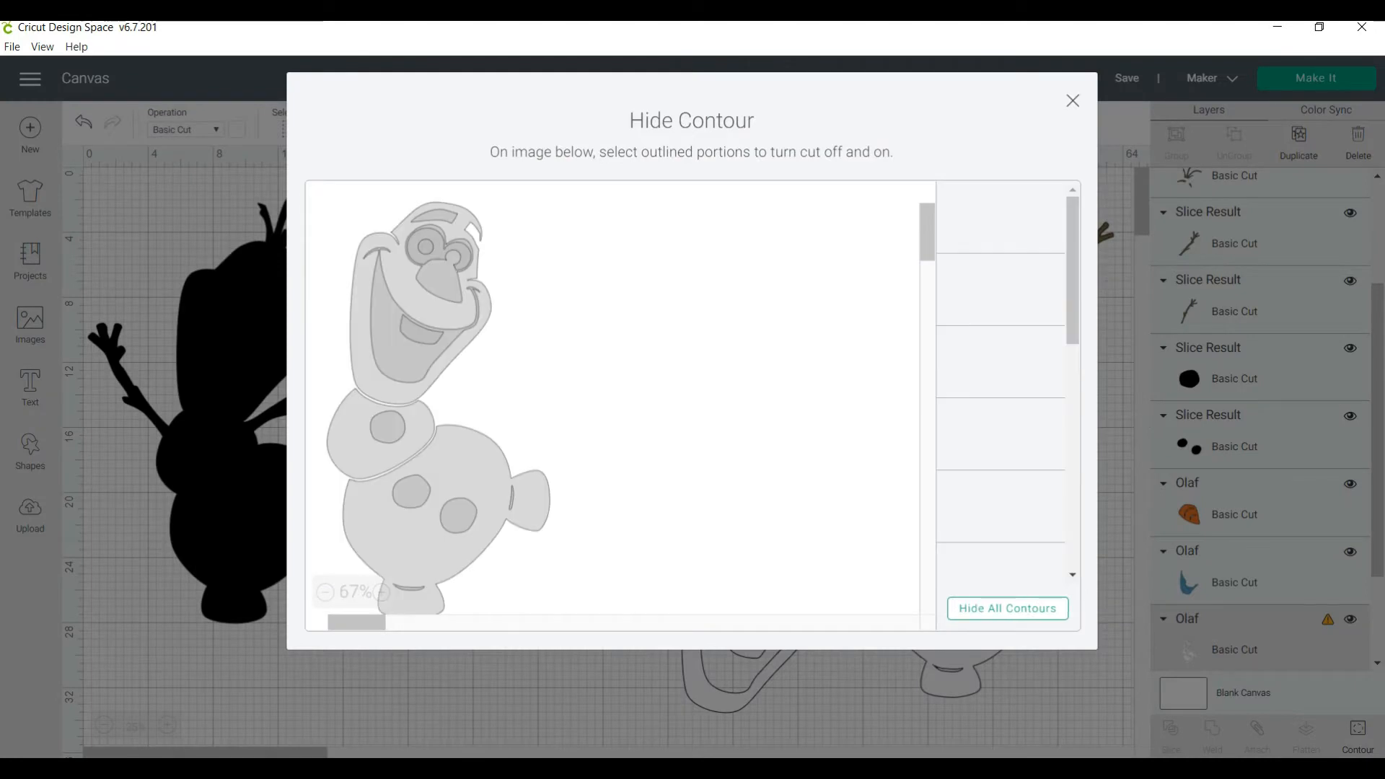
left_click(1008, 609)
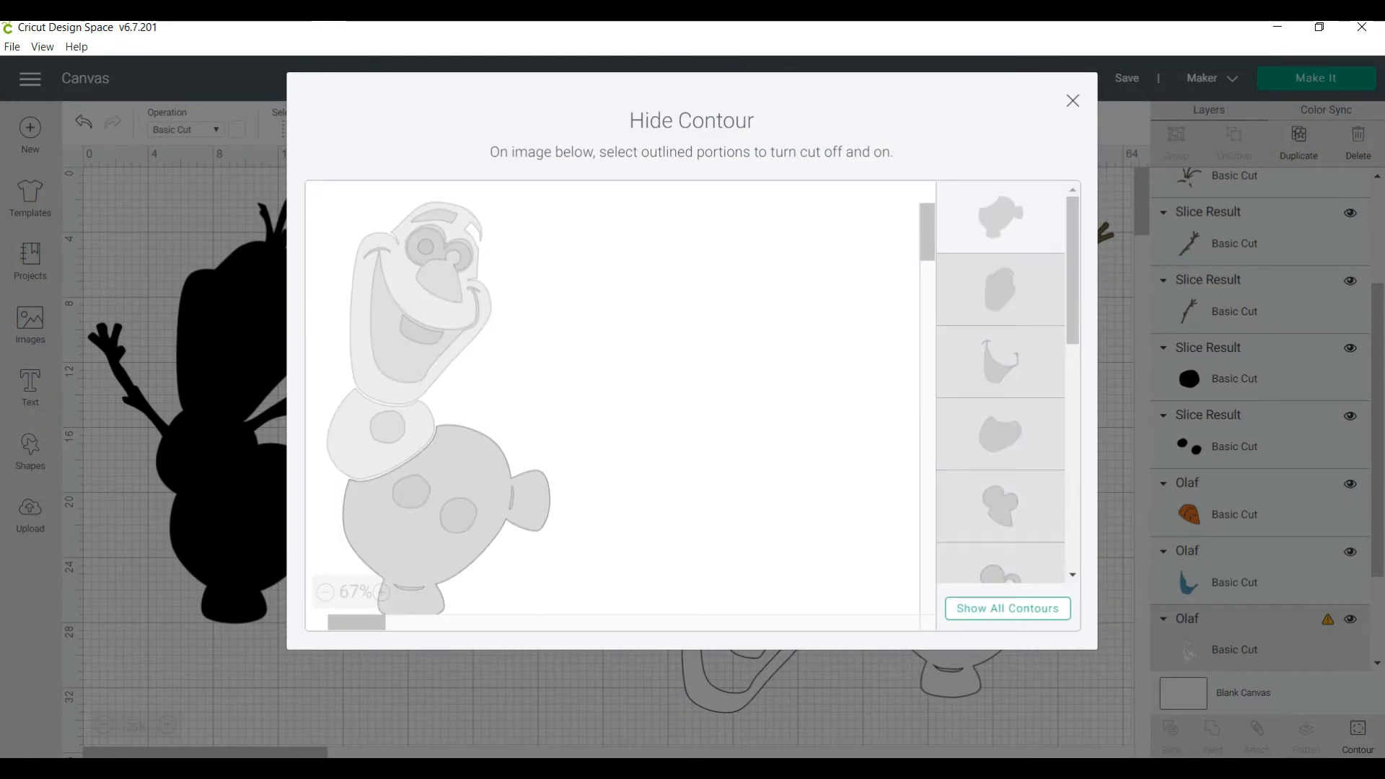
left_click(1001, 434)
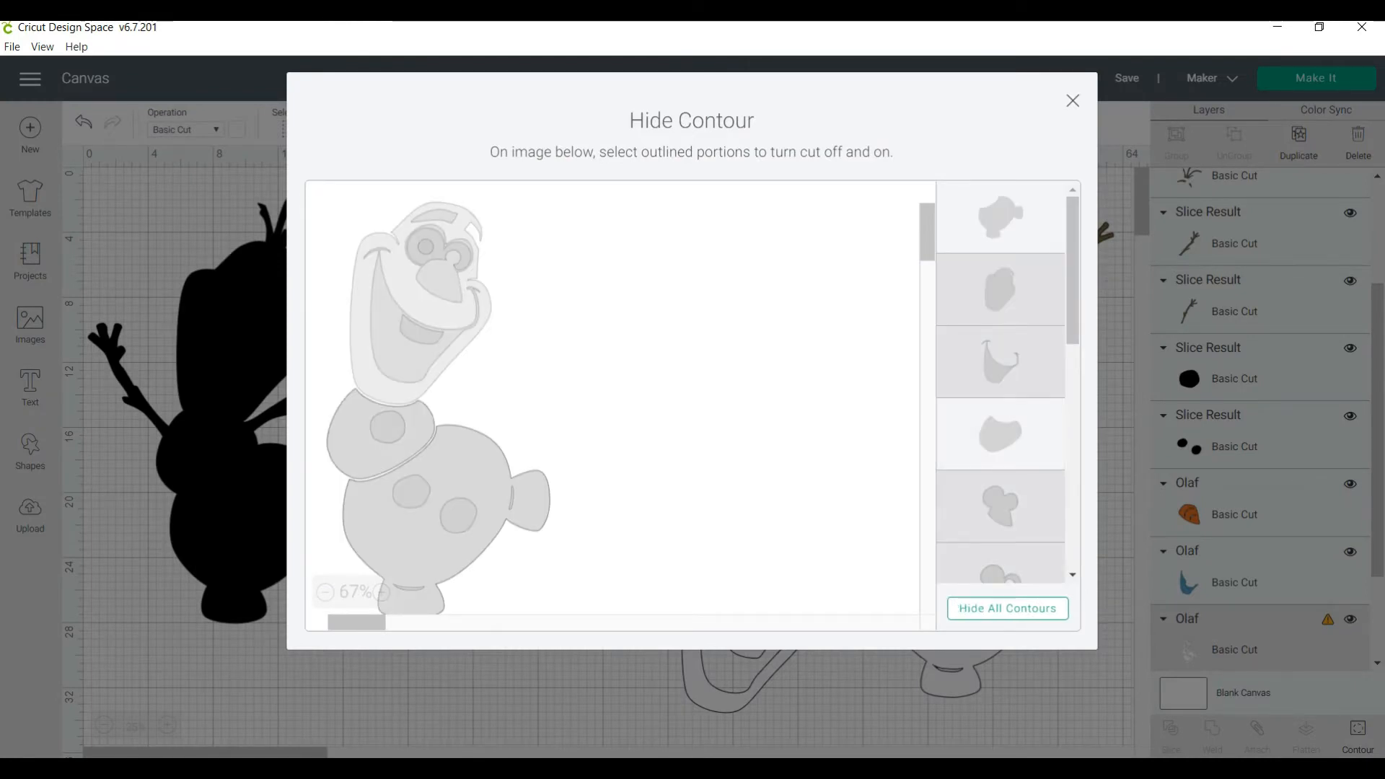
left_click(1001, 217)
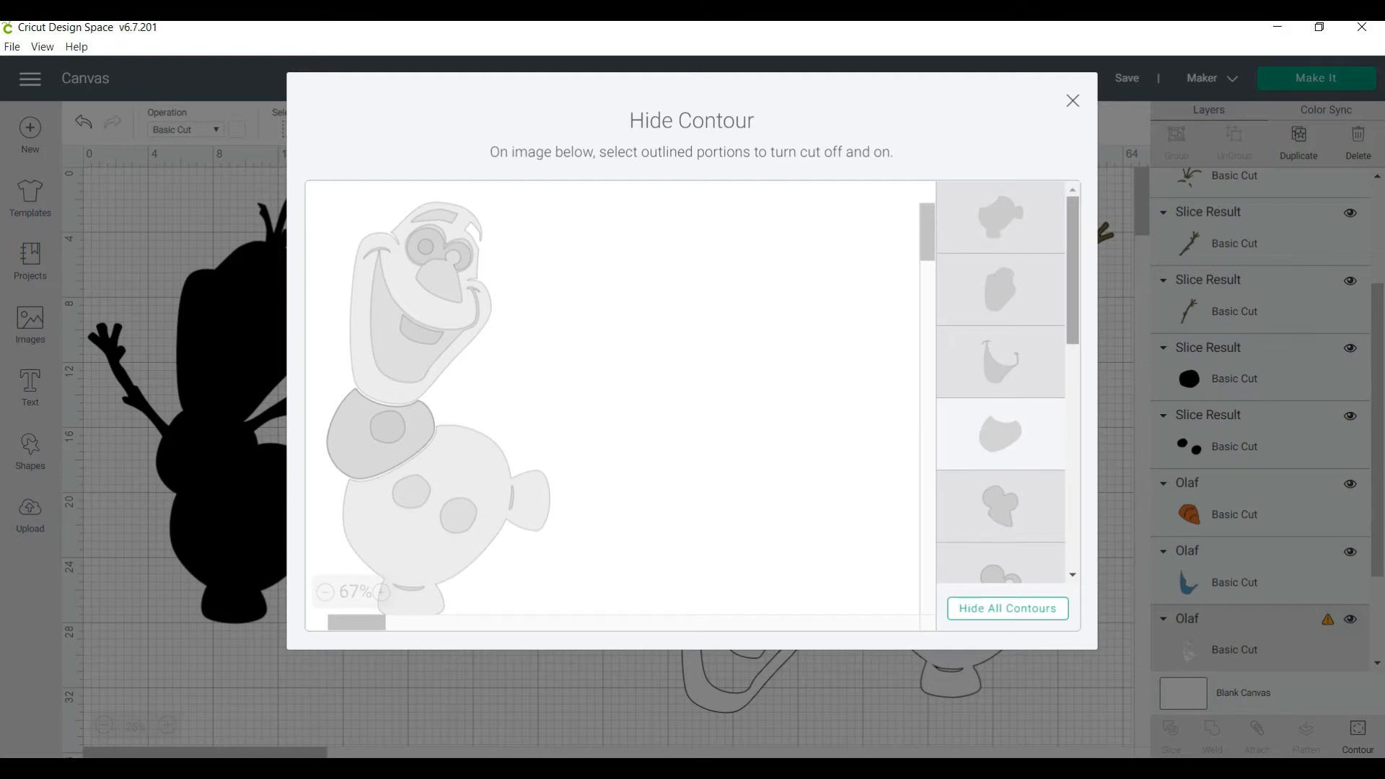
left_click(388, 427)
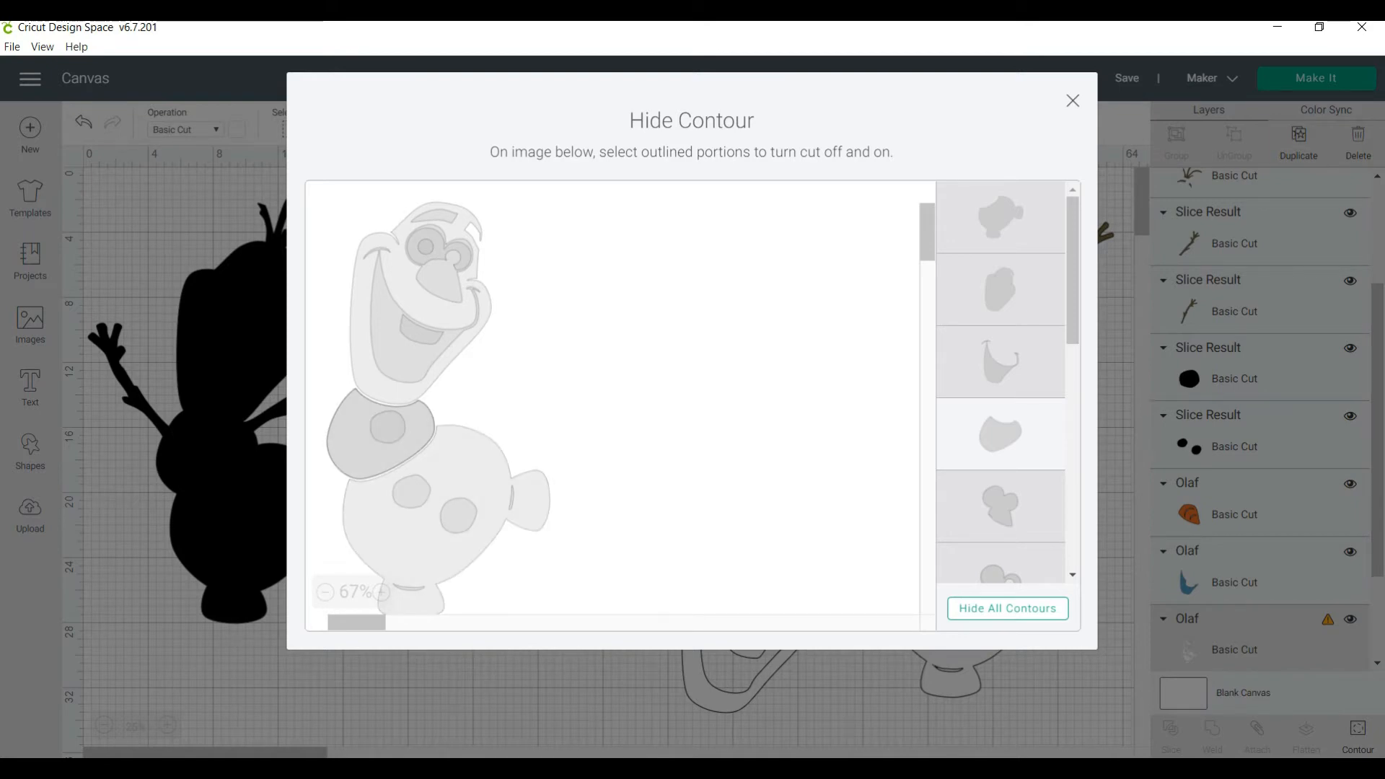
left_click(1073, 101)
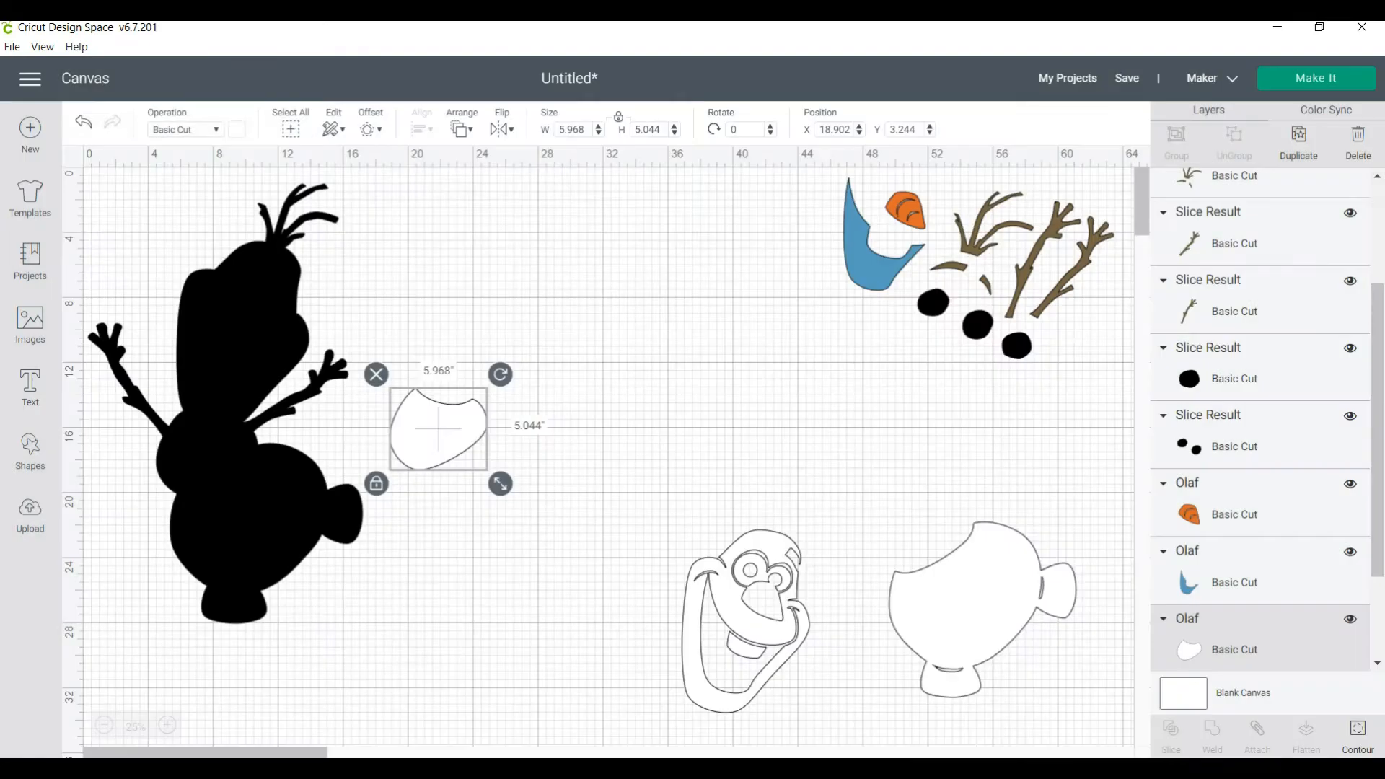
Move the isolated middle body section between the head and the lower body, to about X 44.7, Y 17.0
left_click_drag(438, 428, 857, 484)
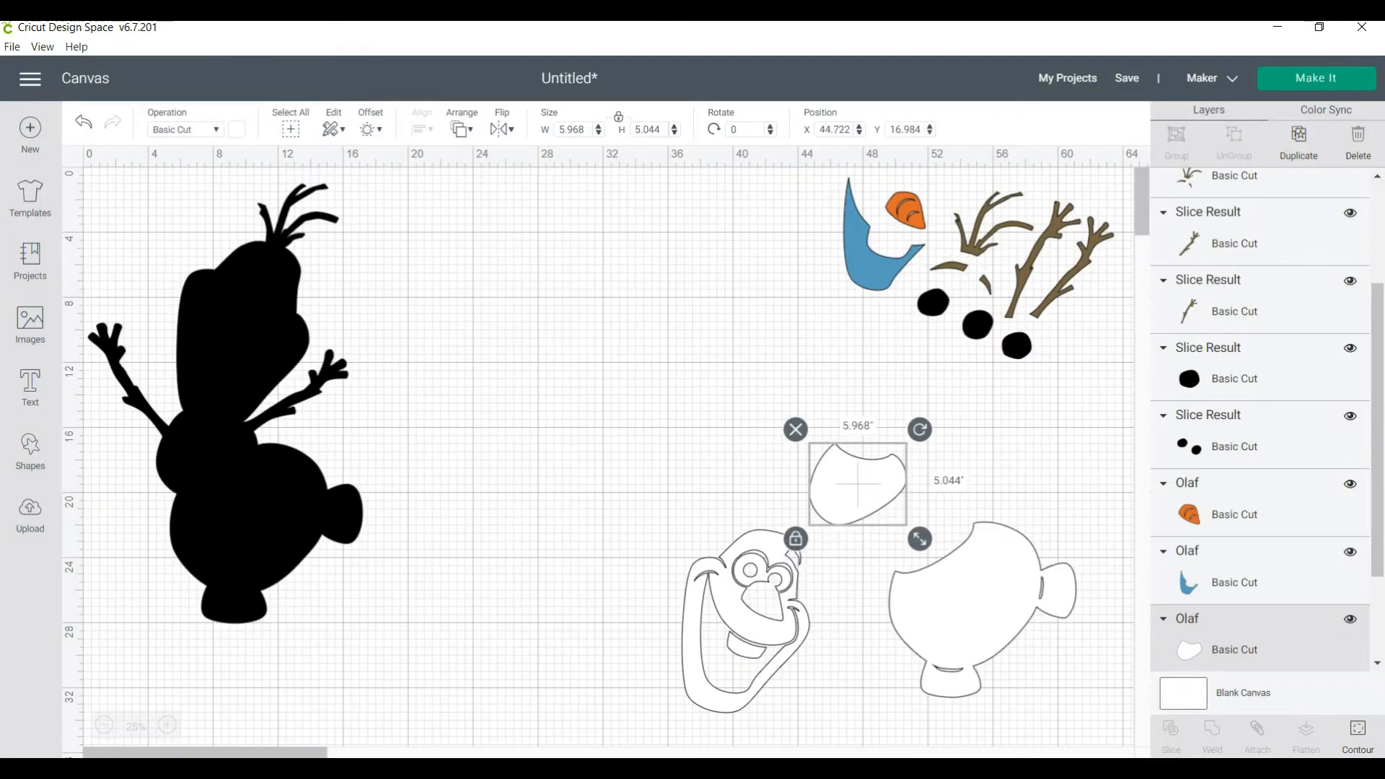
left_click(750, 613)
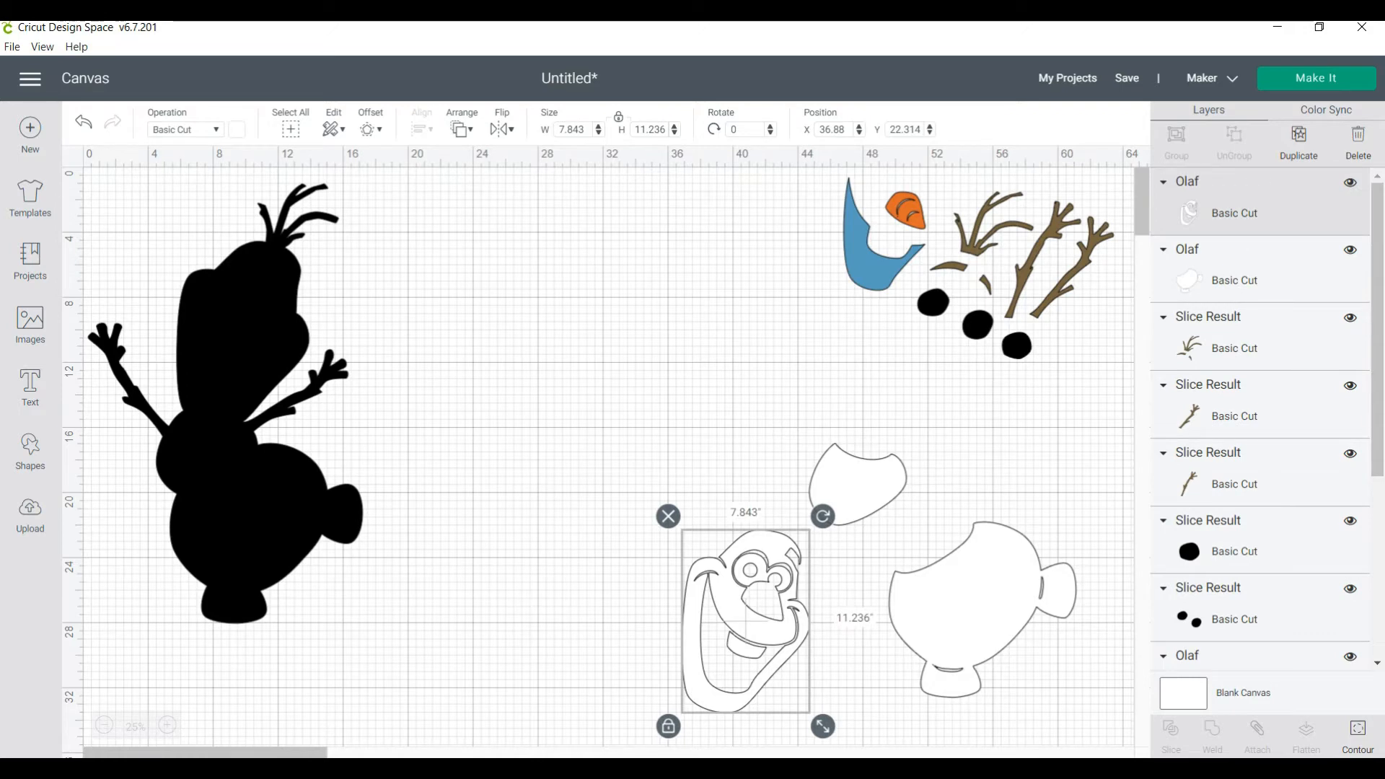
key("Escape")
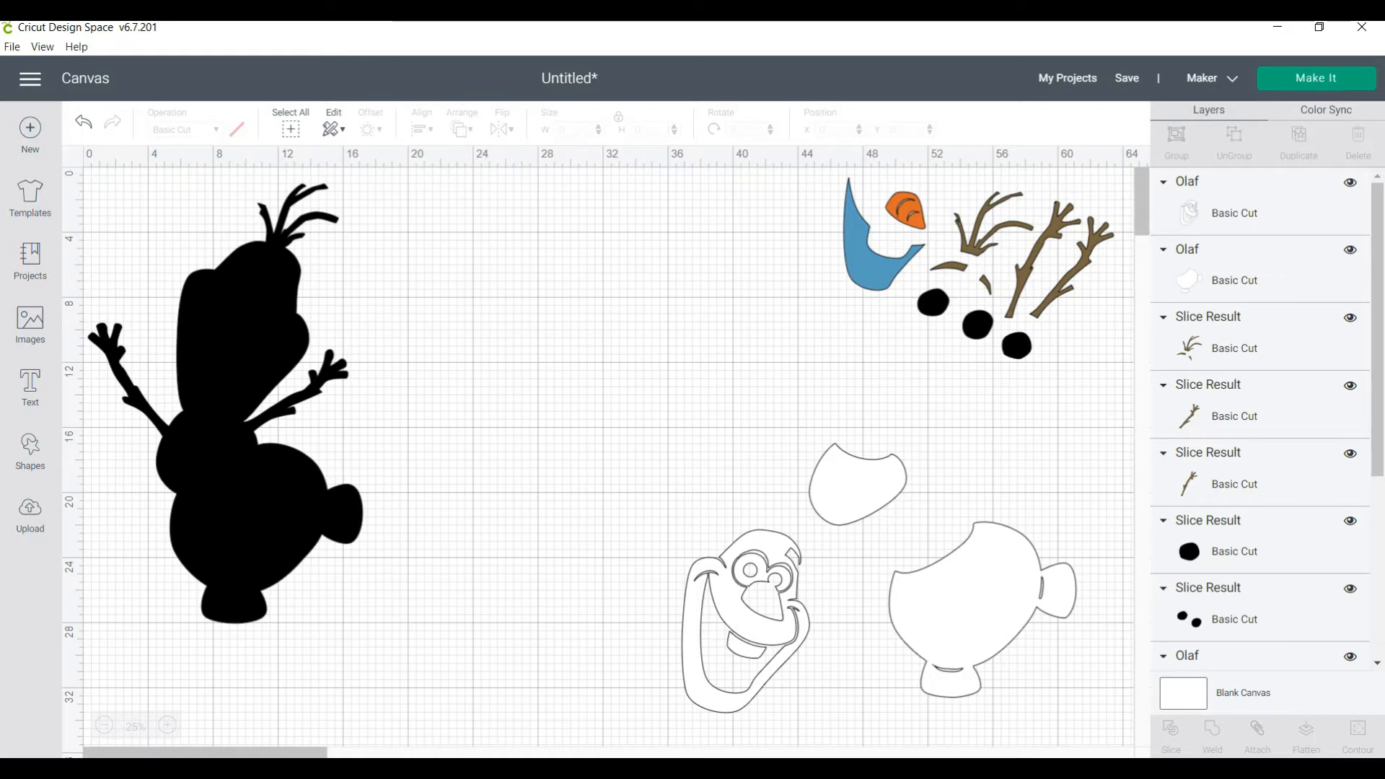
Move the black Olaf silhouette to about X 6.8, Y 2.4 and deselect it
left_click(225, 404)
left_click_drag(225, 404, 329, 426)
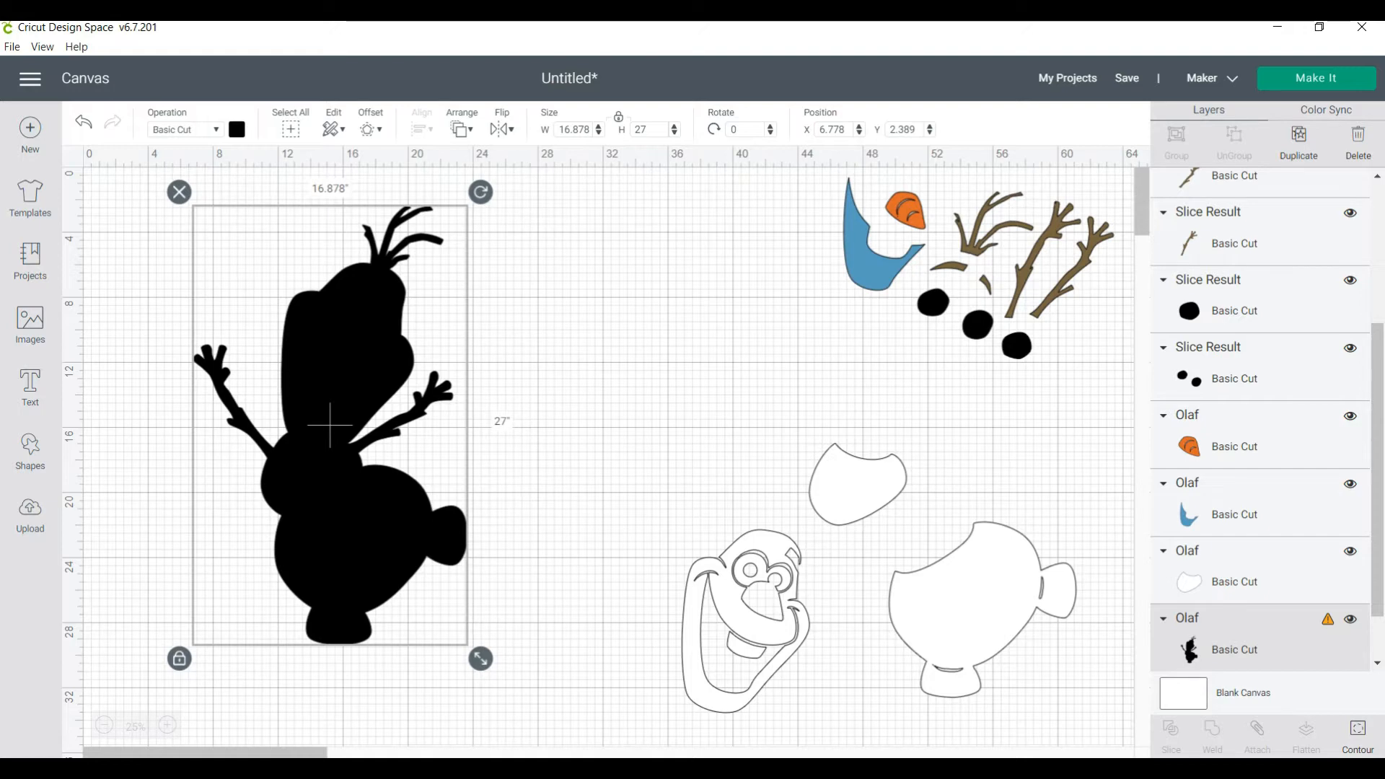
left_click(330, 425)
key("Escape")
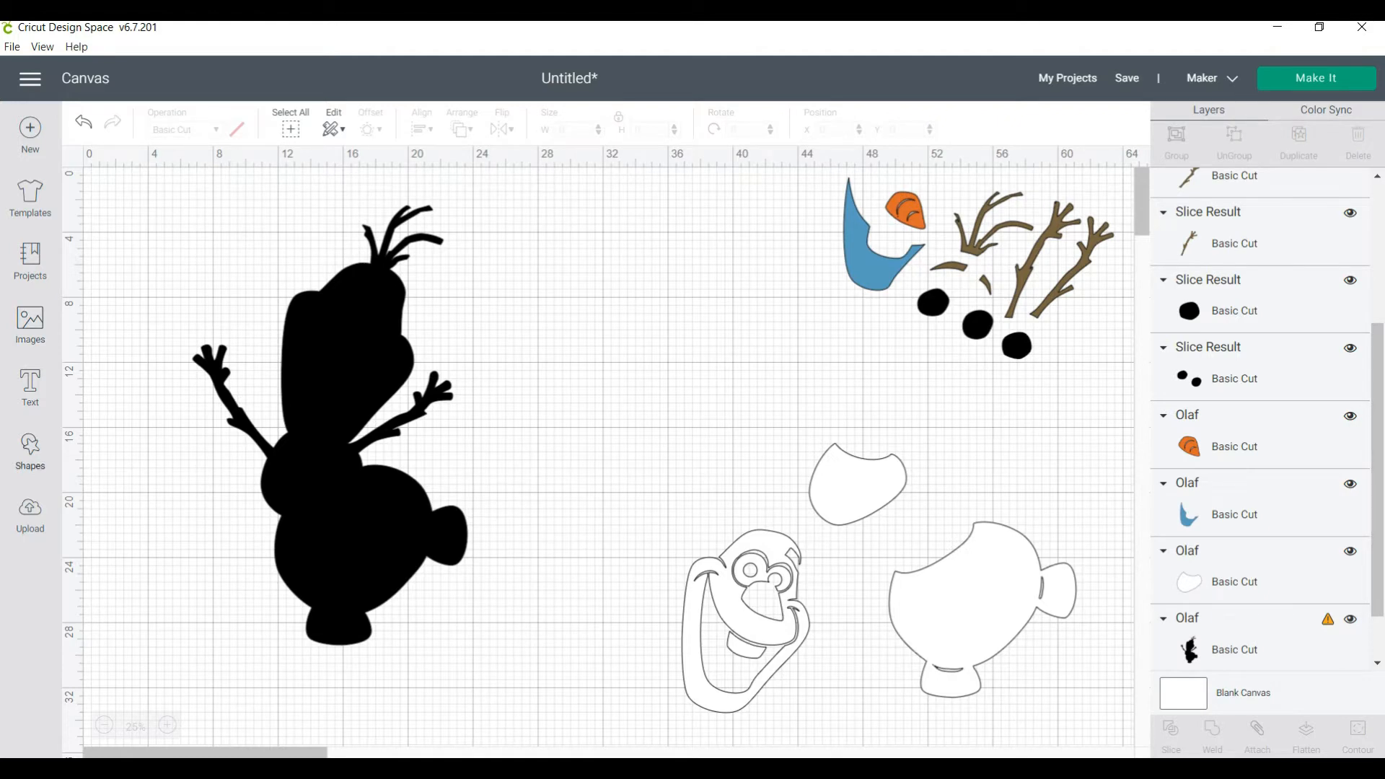
Insert a square shape and color it light yellow
left_click(30, 450)
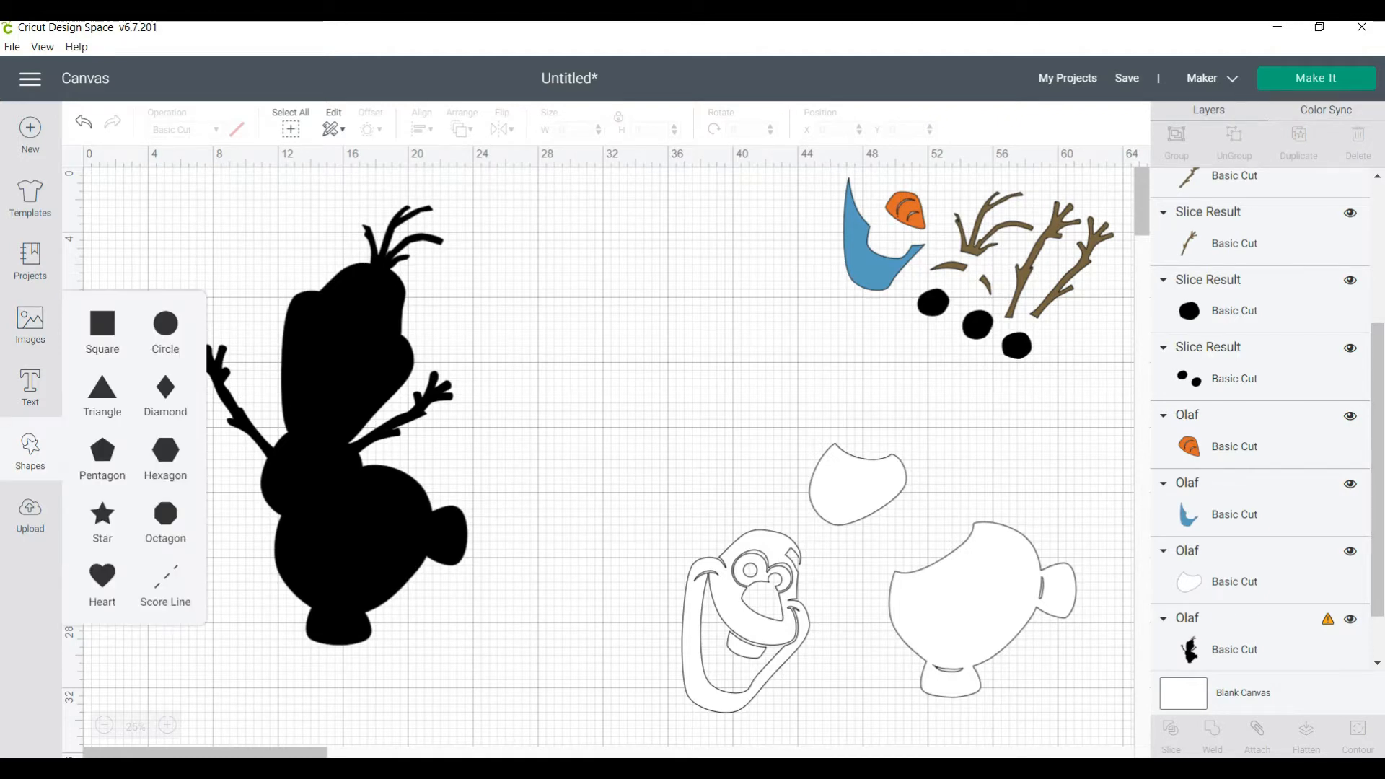
left_click(102, 328)
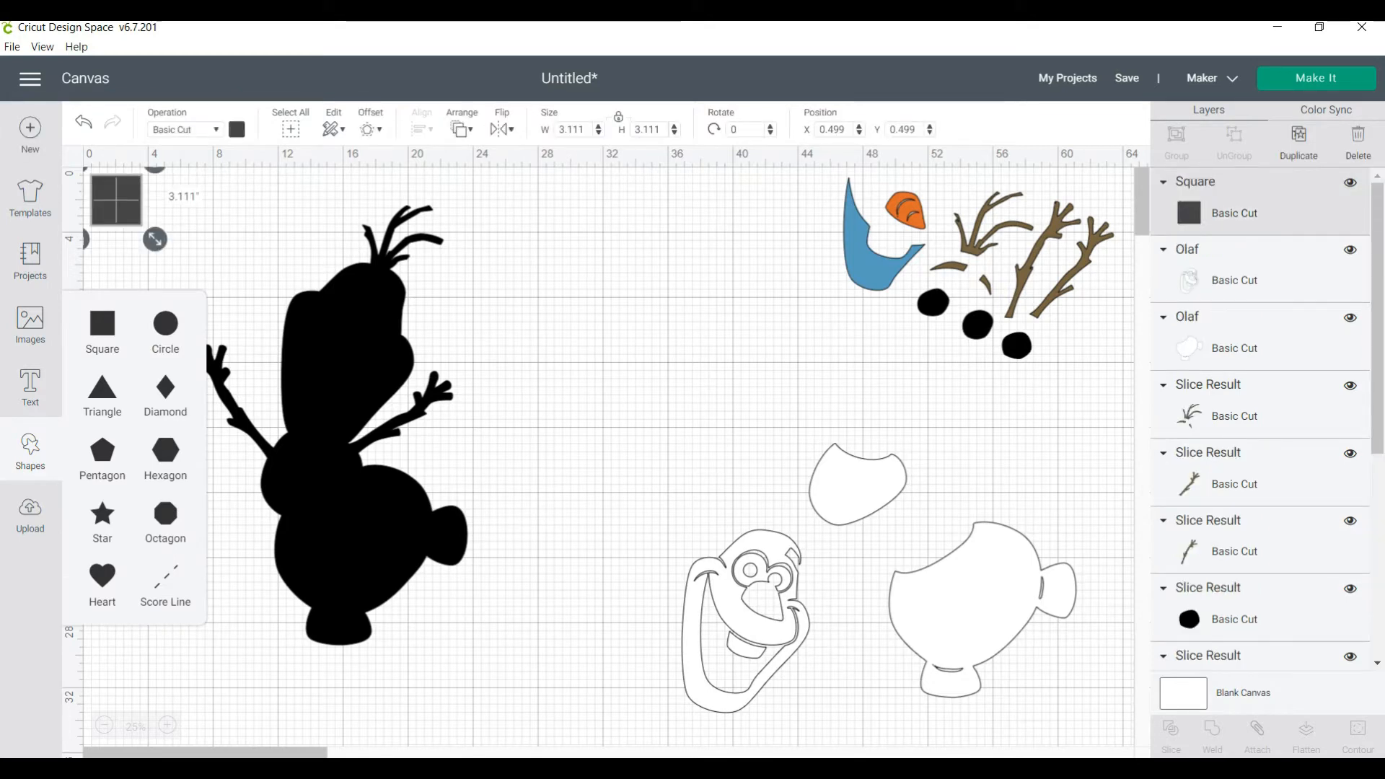
left_click(237, 129)
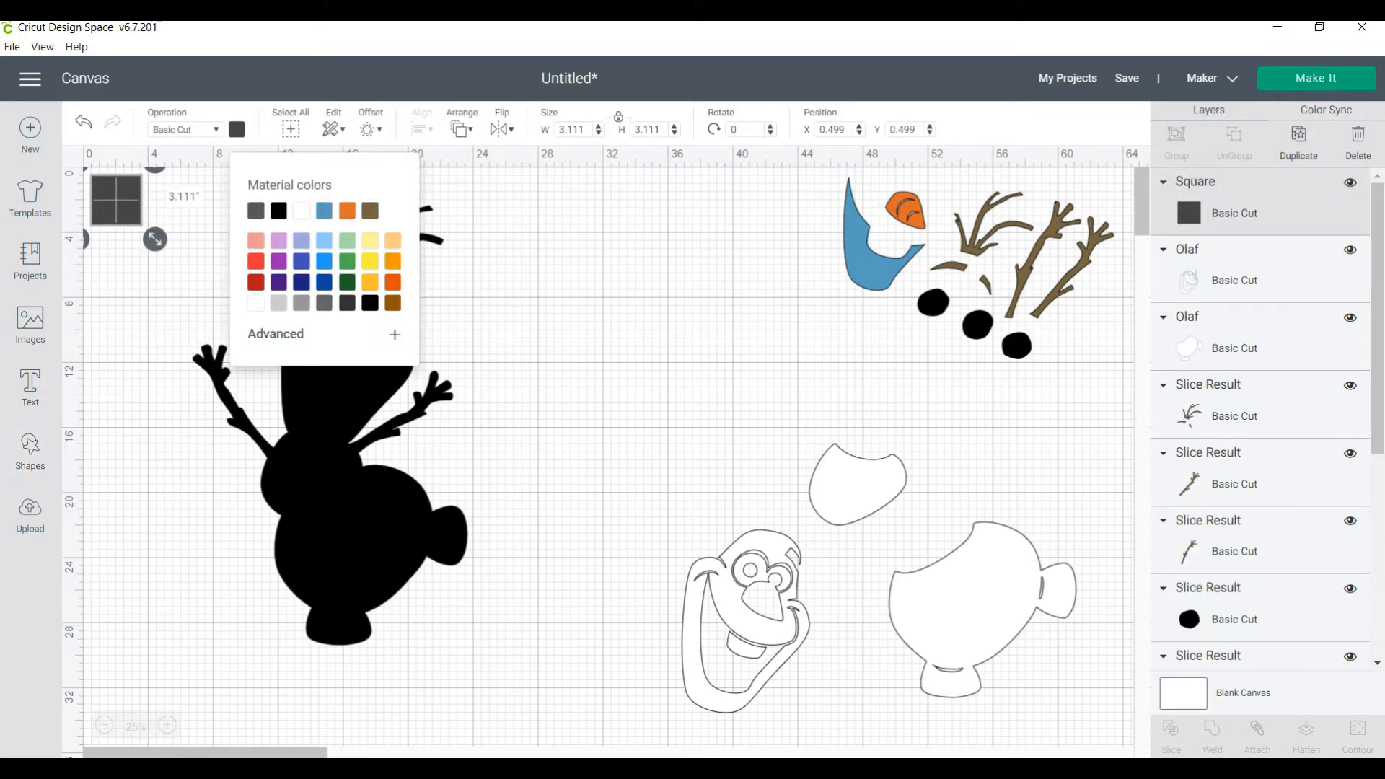
left_click(370, 241)
left_click(550, 289)
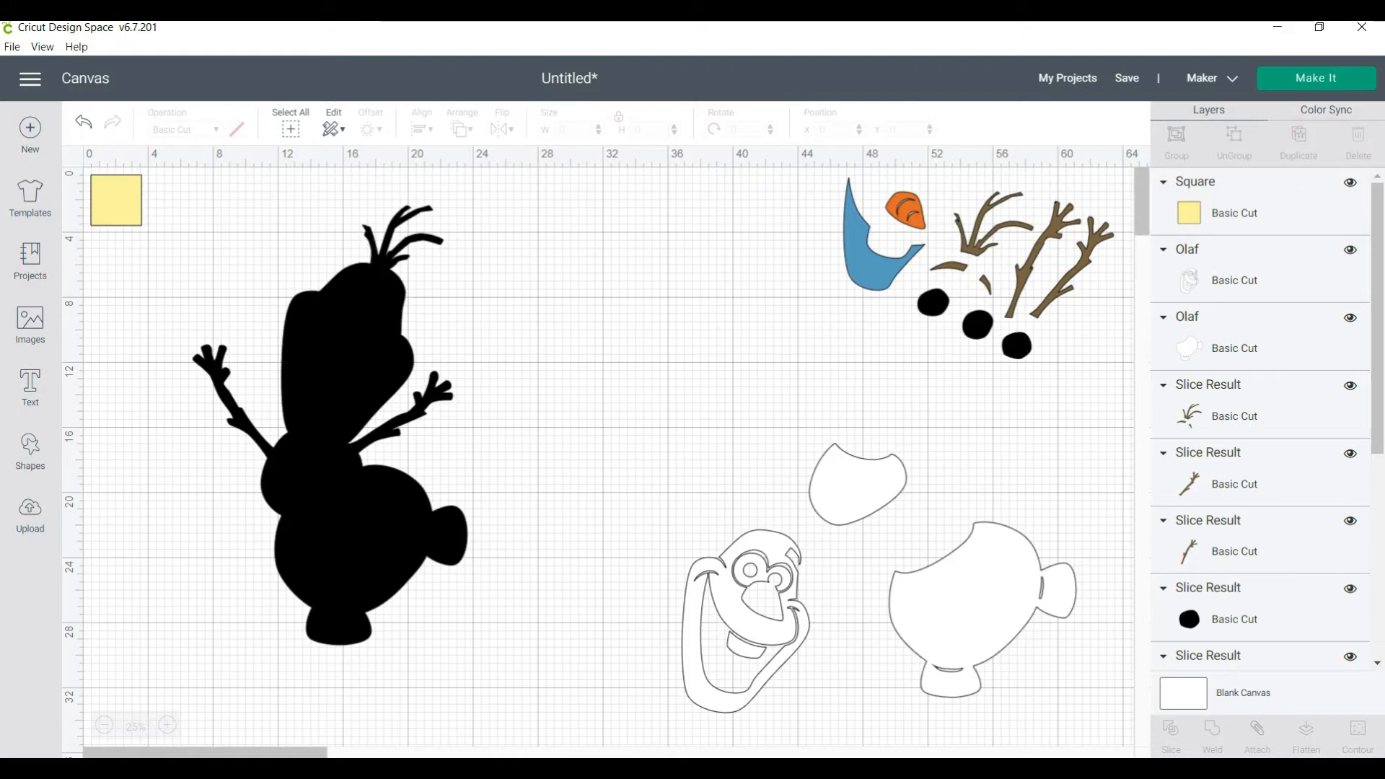
Size the yellow square to 11.5 by 11.5 inches and place it over the silhouette's upper part at about X 4.6, Y 1.8
left_click(117, 201)
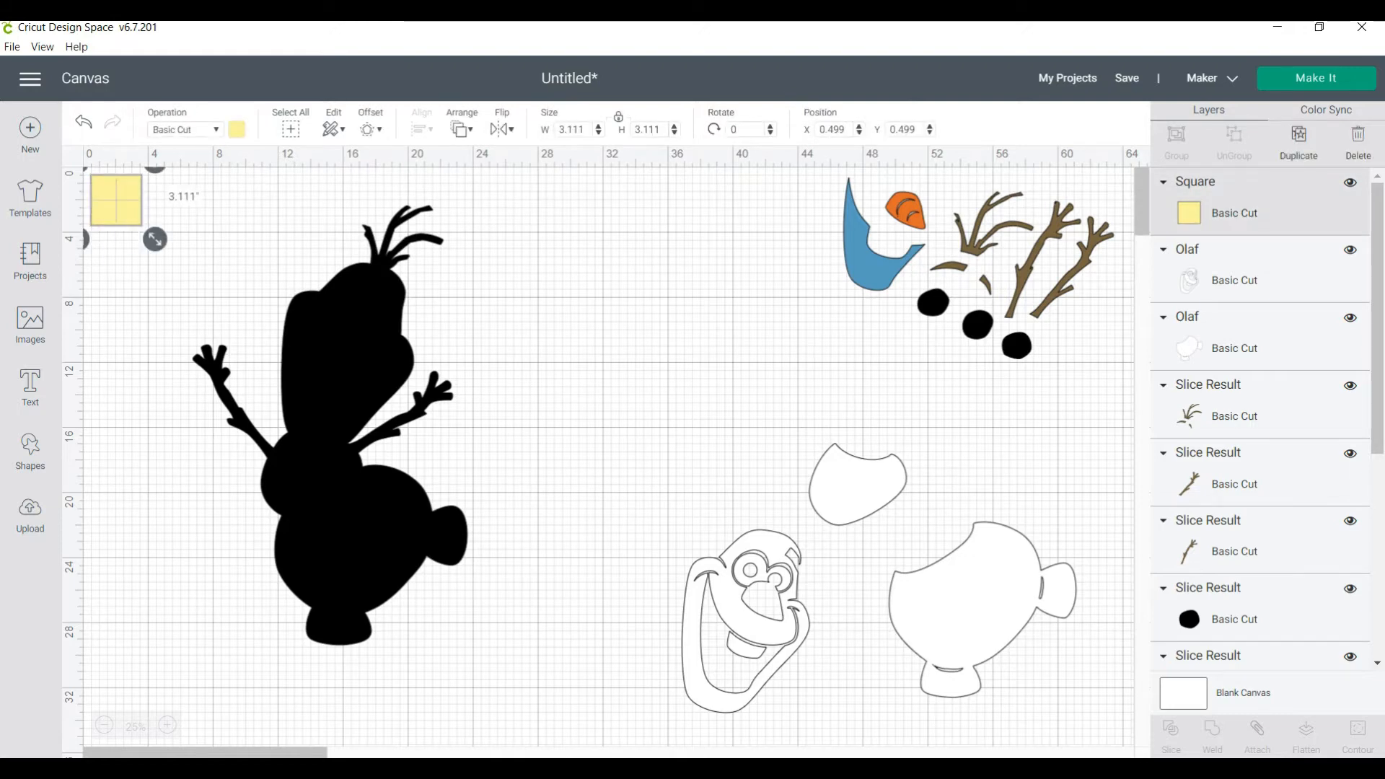
left_click(583, 130)
key("BackSpace")
key("BackSpace")
key("BackSpace")
key("BackSpace")
type("11.5")
key("Return")
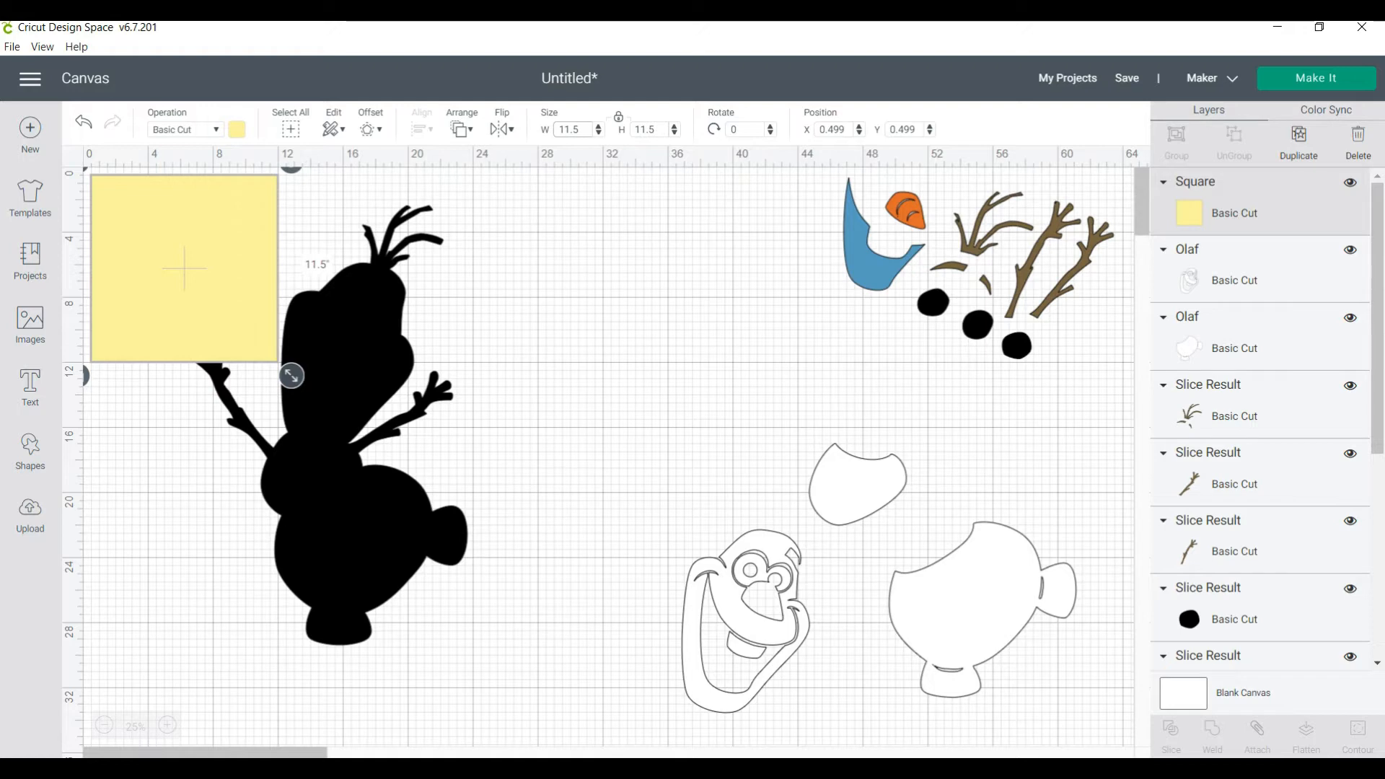
left_click_drag(184, 268, 251, 288)
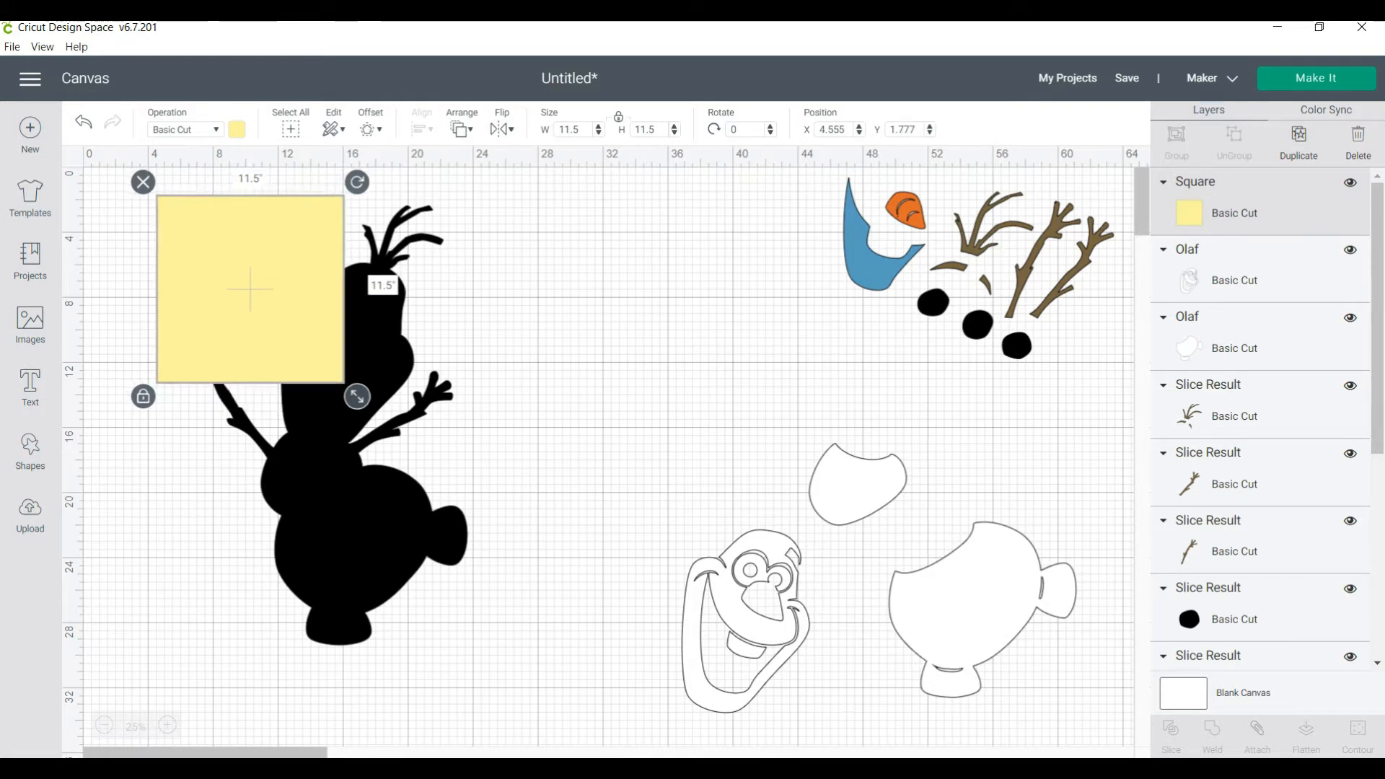
Duplicate the yellow square, place the copy flush beside the first at about X 16.0, Y 1.8, and send it to the back
key("ctrl+d")
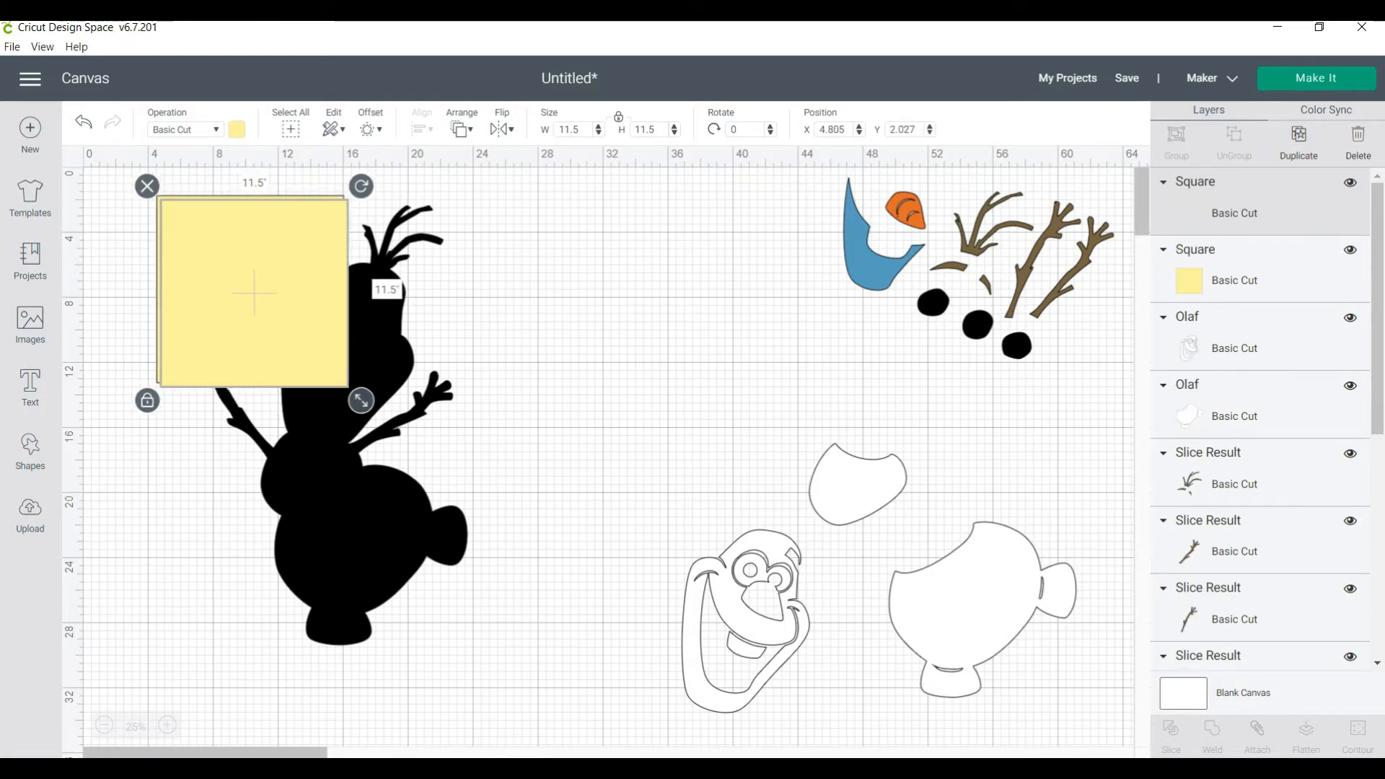
left_click_drag(250, 289, 437, 289)
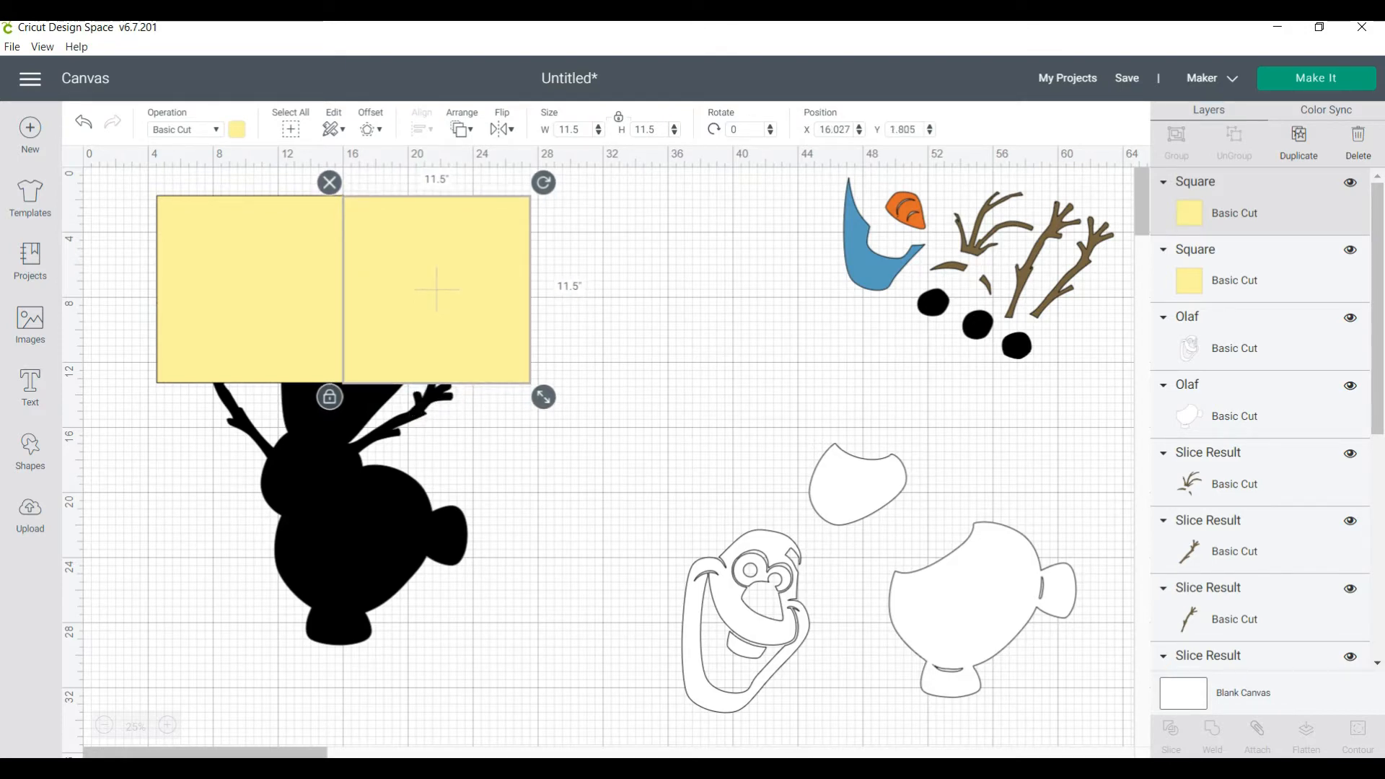
right_click(436, 318)
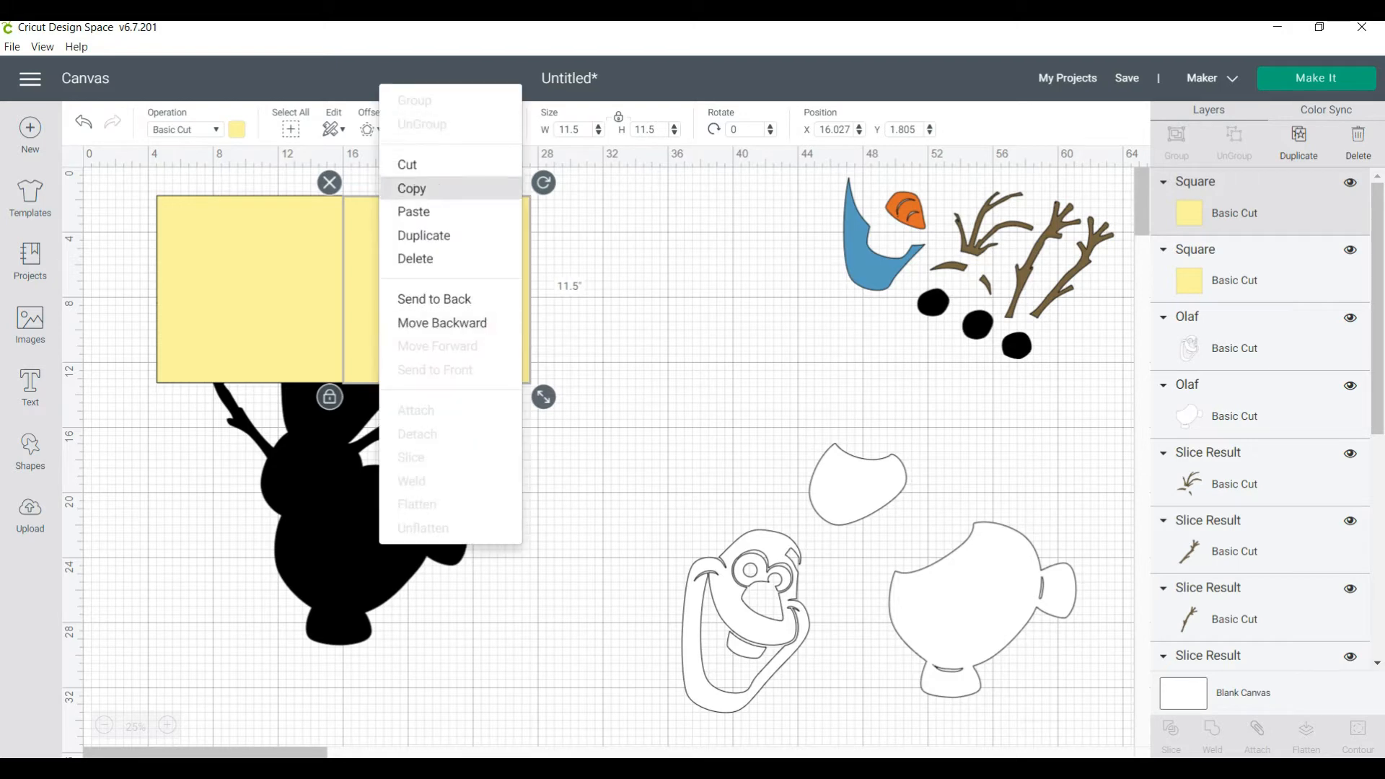
left_click(434, 299)
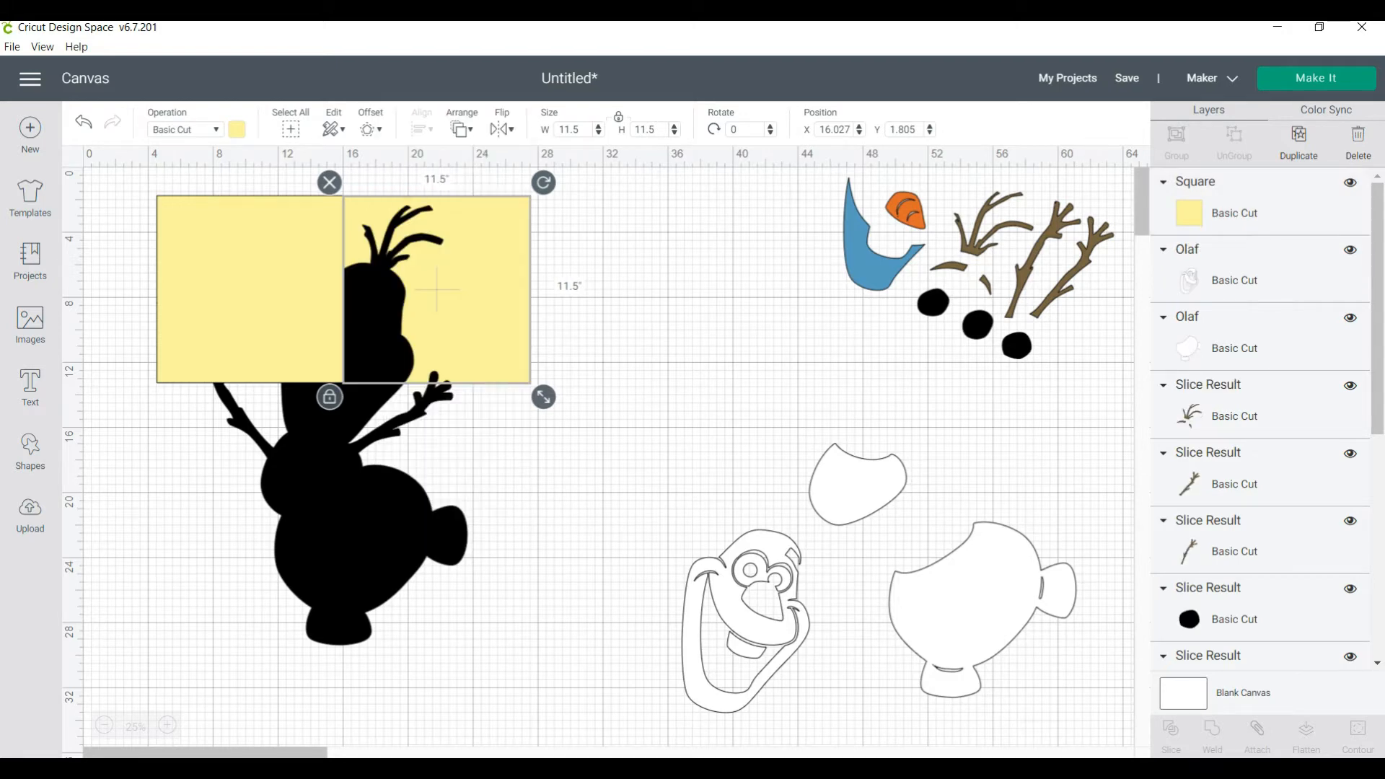
Send the first yellow square to the back and nudge the black silhouette to about X 6.7, Y 1.8
right_click(248, 271)
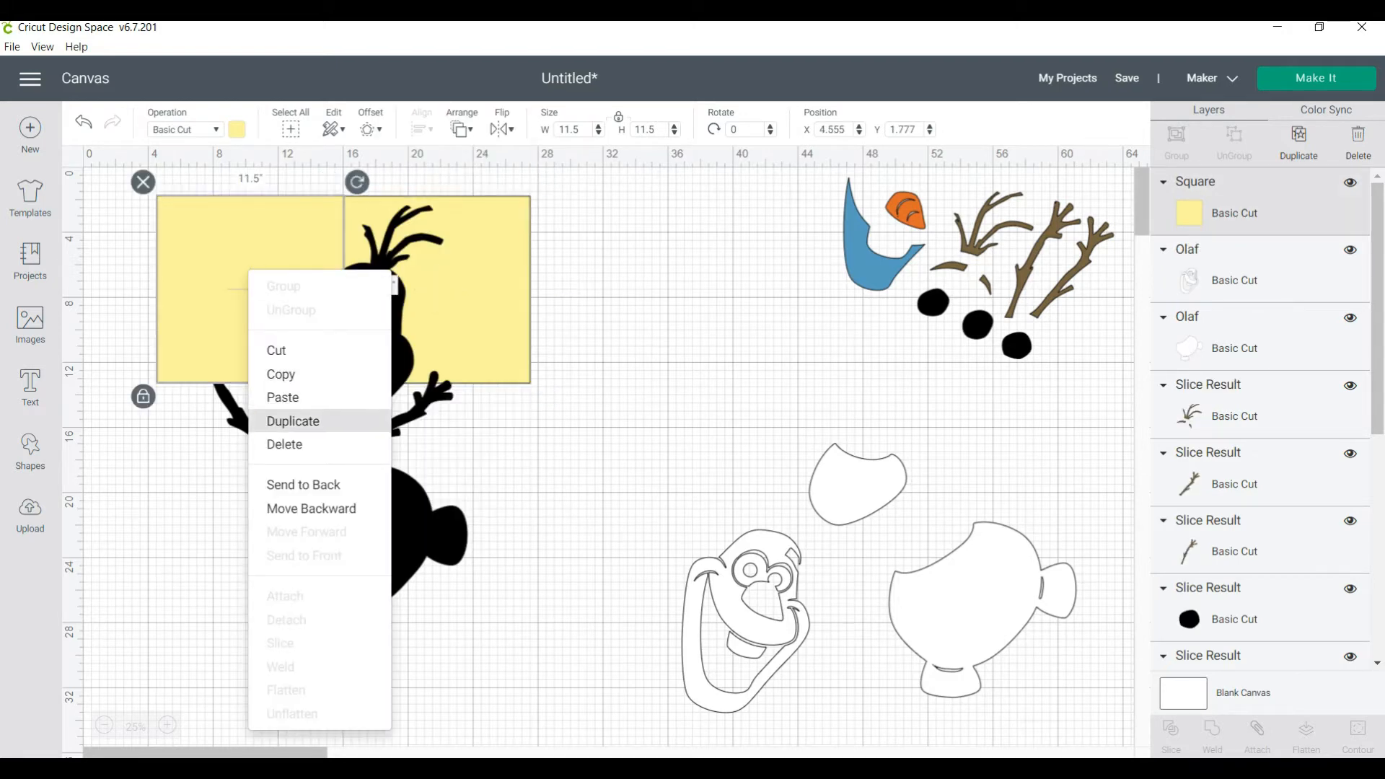
left_click(303, 484)
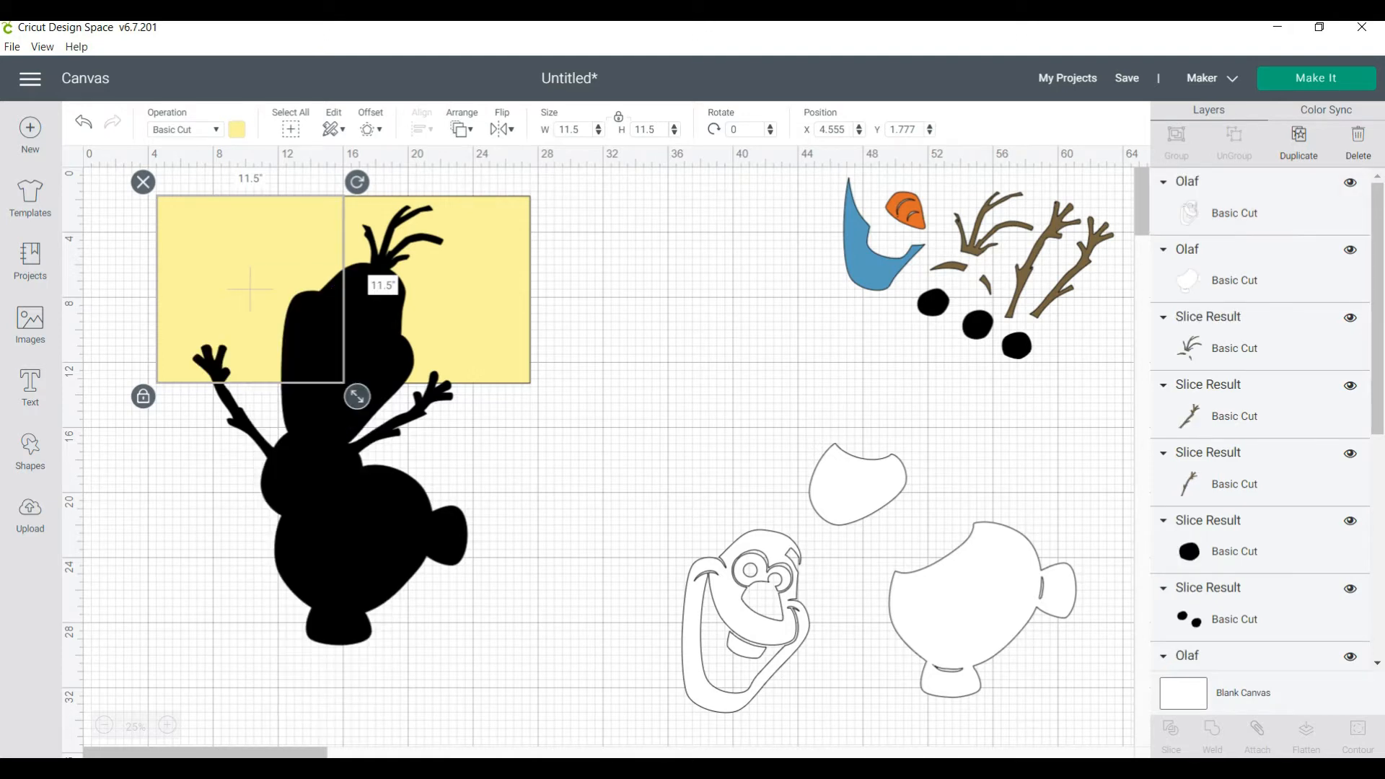
key("Escape")
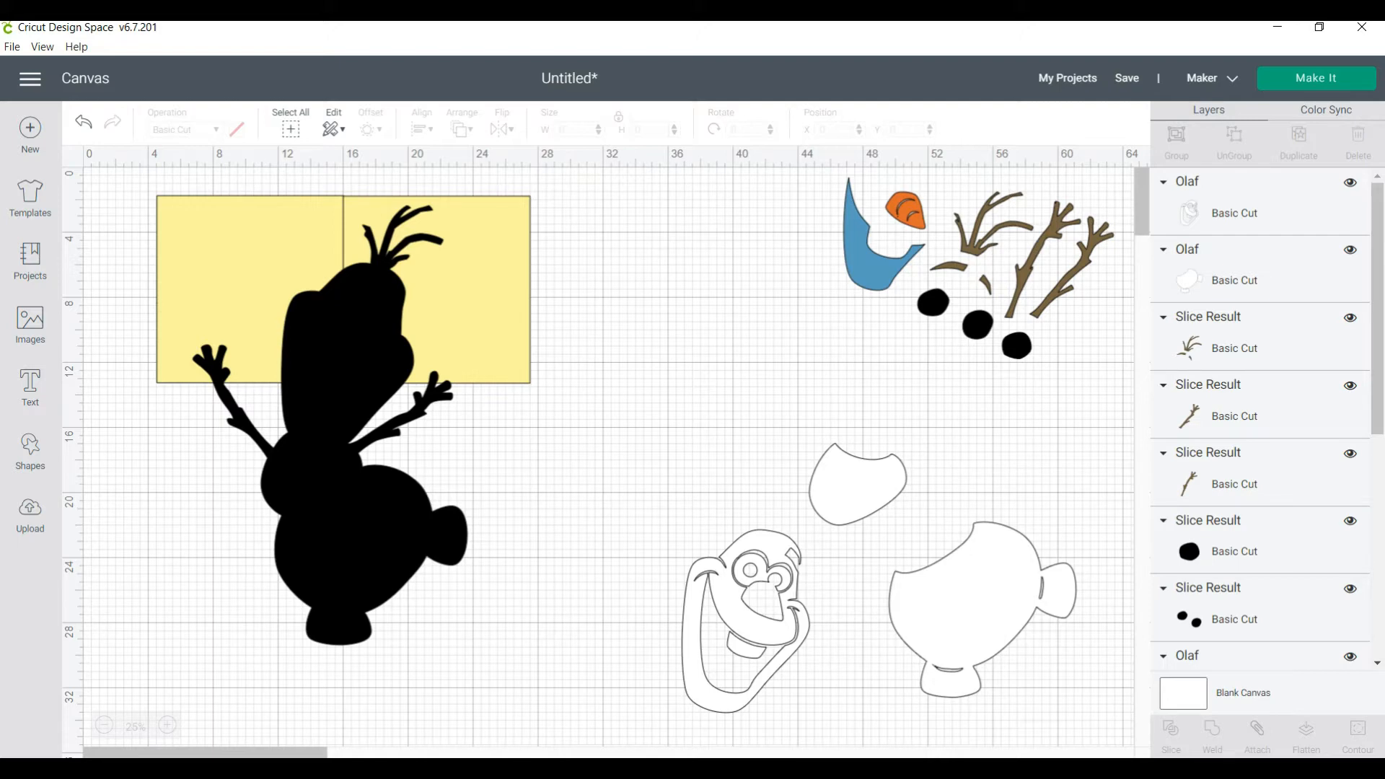
mouse_move(321, 426)
left_mouse_down()
mouse_move(316, 612)
mouse_move(365, 383)
mouse_move(318, 387)
mouse_move(329, 415)
left_mouse_up()
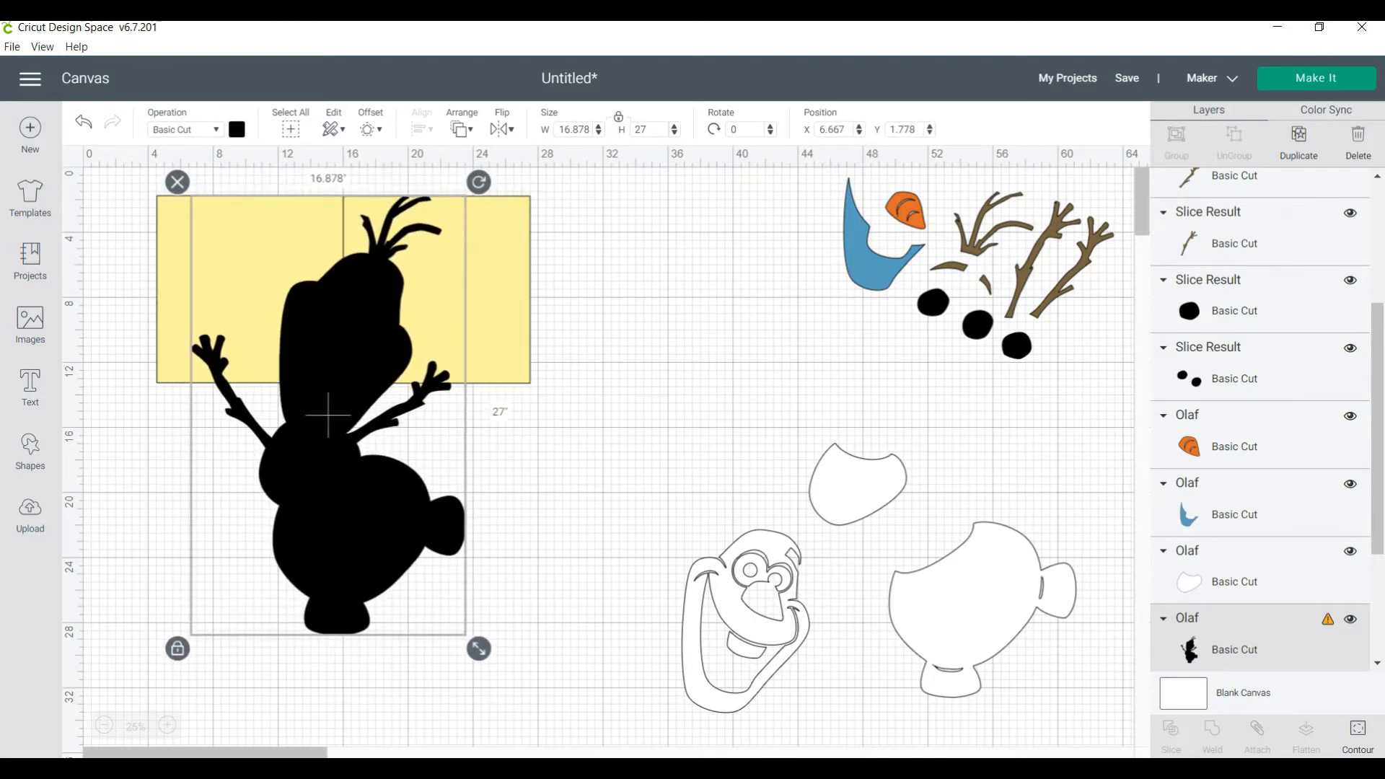
Move both yellow squares down, keeping them flush side by side at about X 6.3 and X 17.8, Y 18.8
left_click_drag(249, 289, 278, 567)
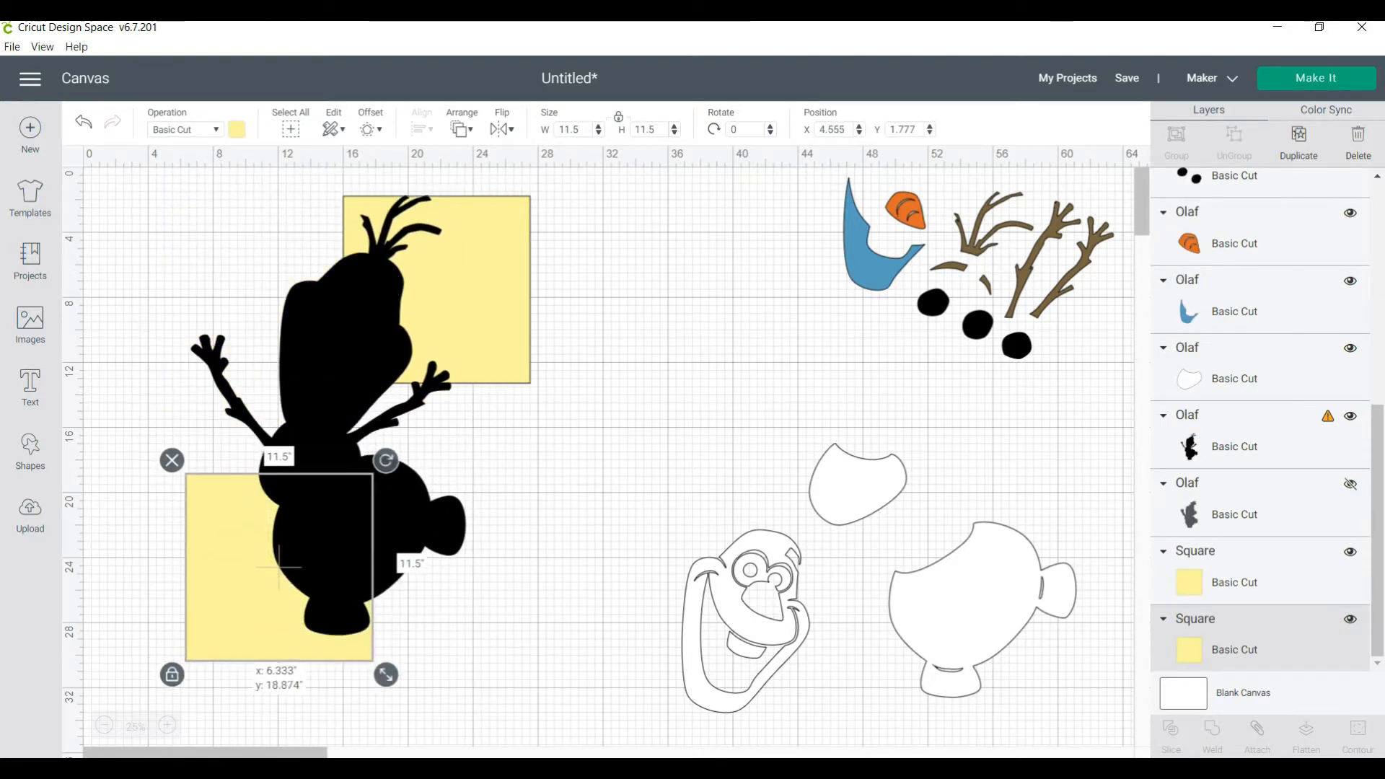
left_click_drag(328, 415, 277, 402)
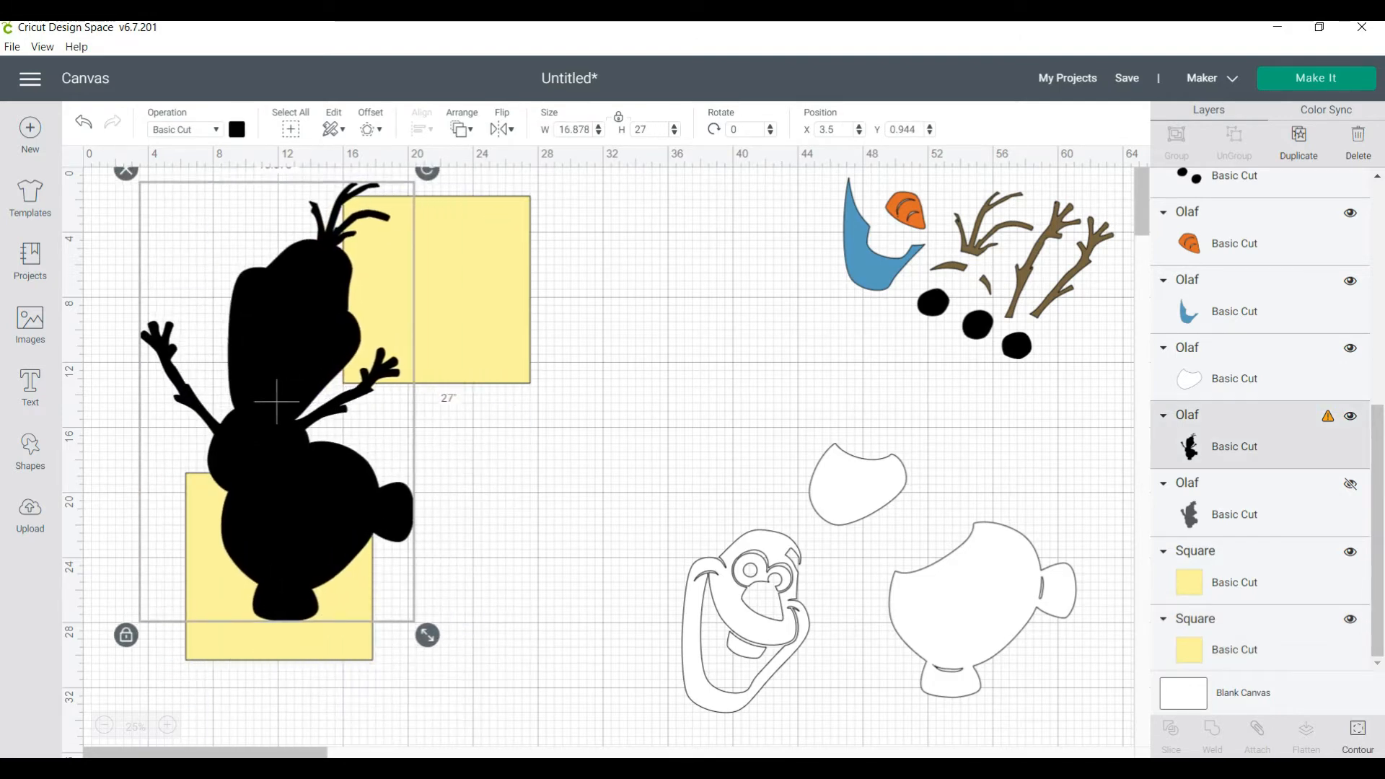
left_click_drag(437, 289, 467, 565)
Rotate the black silhouette to about 30.7° and place its lower body over the two squares at about X 12.1, Y 6.0
left_click_drag(272, 403, 327, 438)
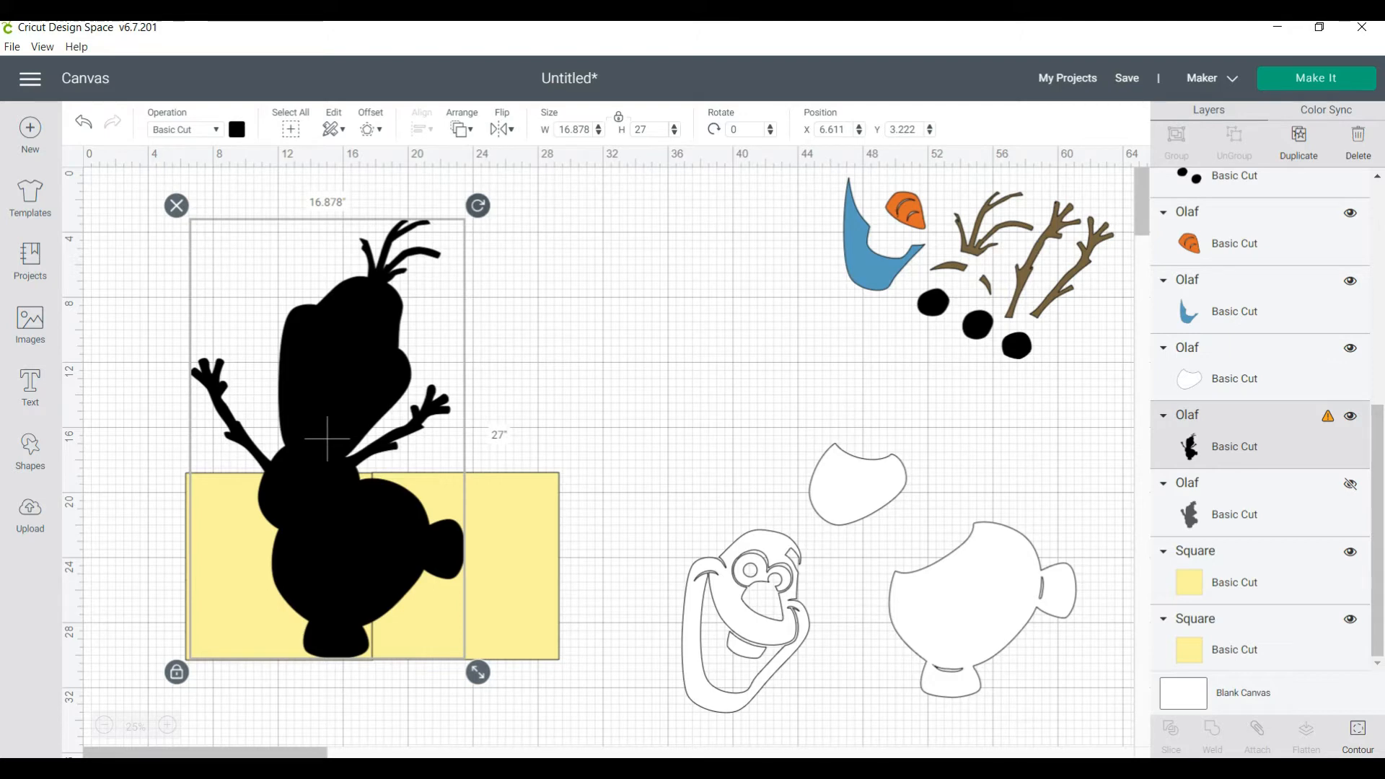
left_click_drag(478, 206, 576, 315)
left_click_drag(326, 439, 406, 420)
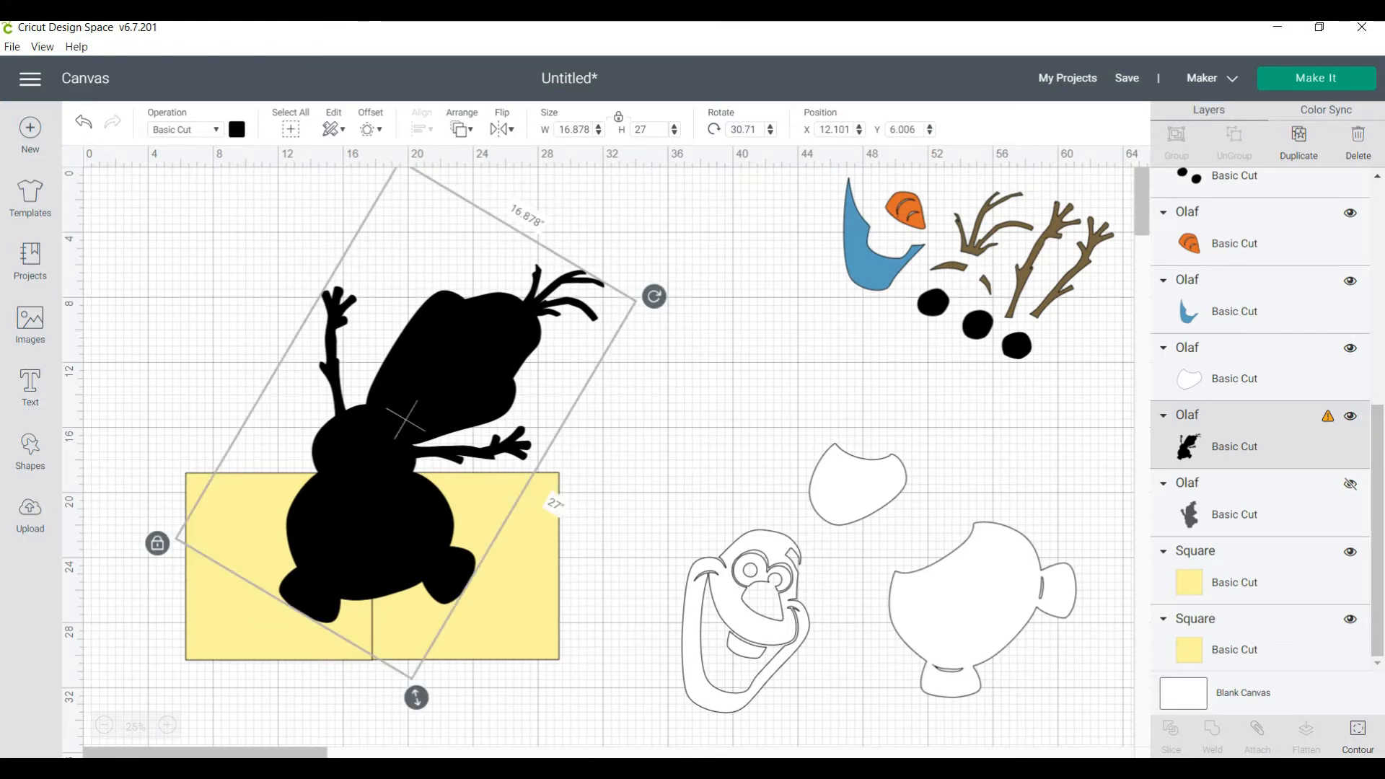
Try to slice the rotated silhouette with the left-hand yellow square, and undo the slice
left_click(242, 556, "shift")
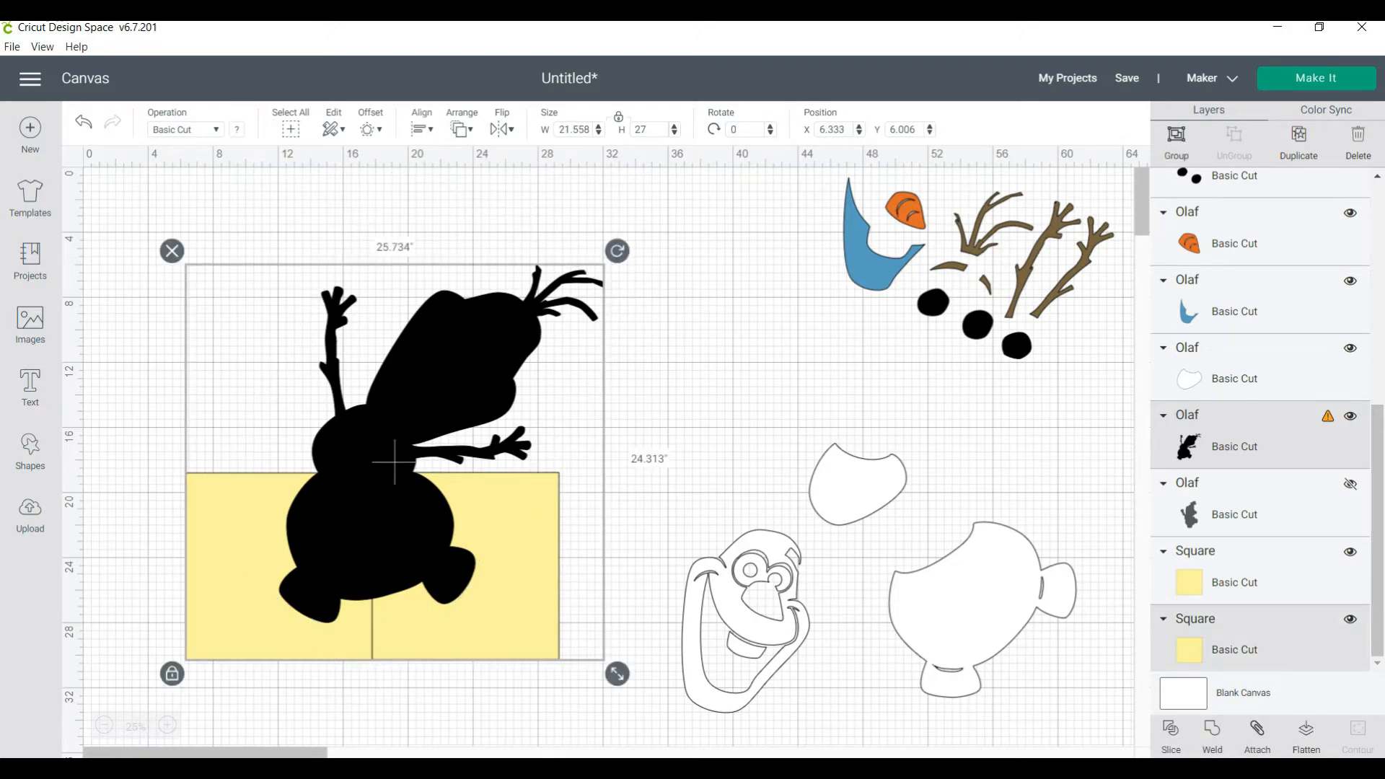
left_click(1171, 736)
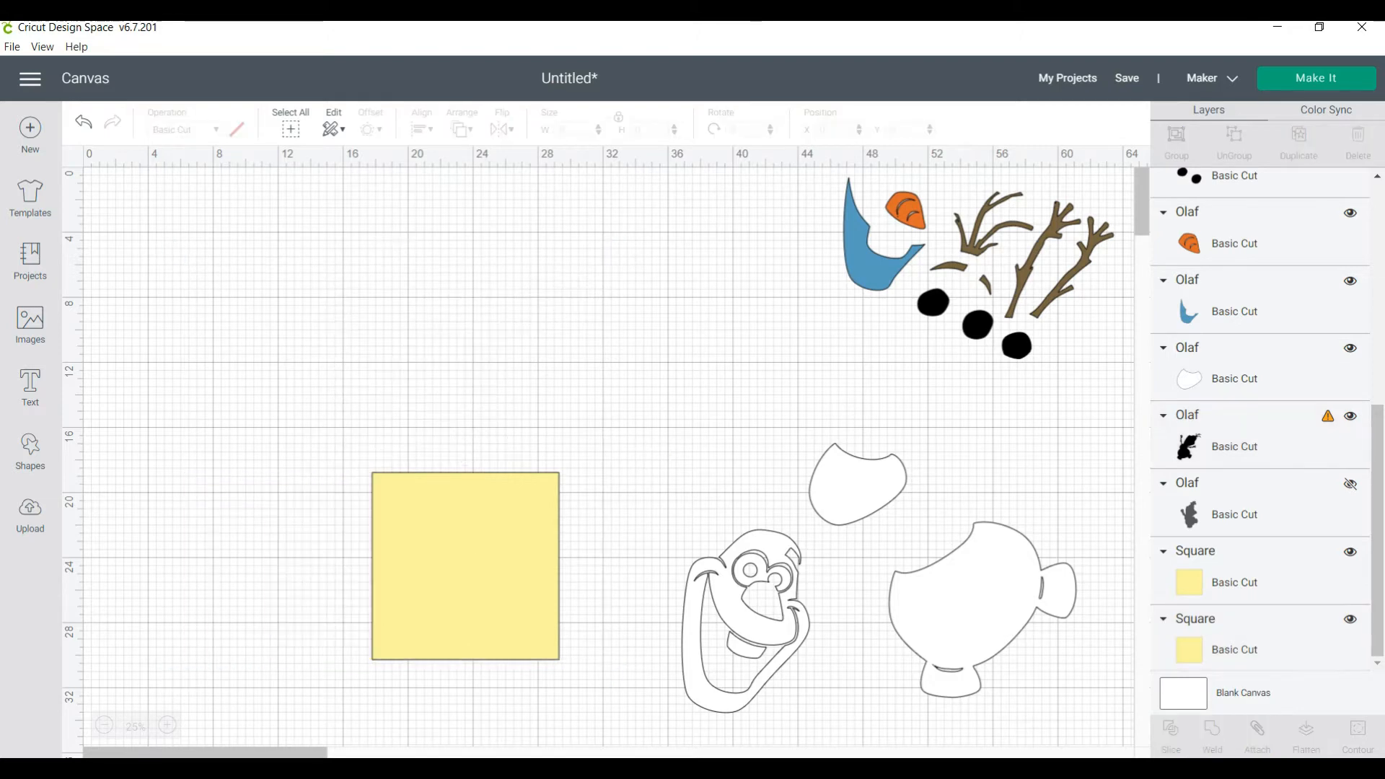
left_click(463, 566)
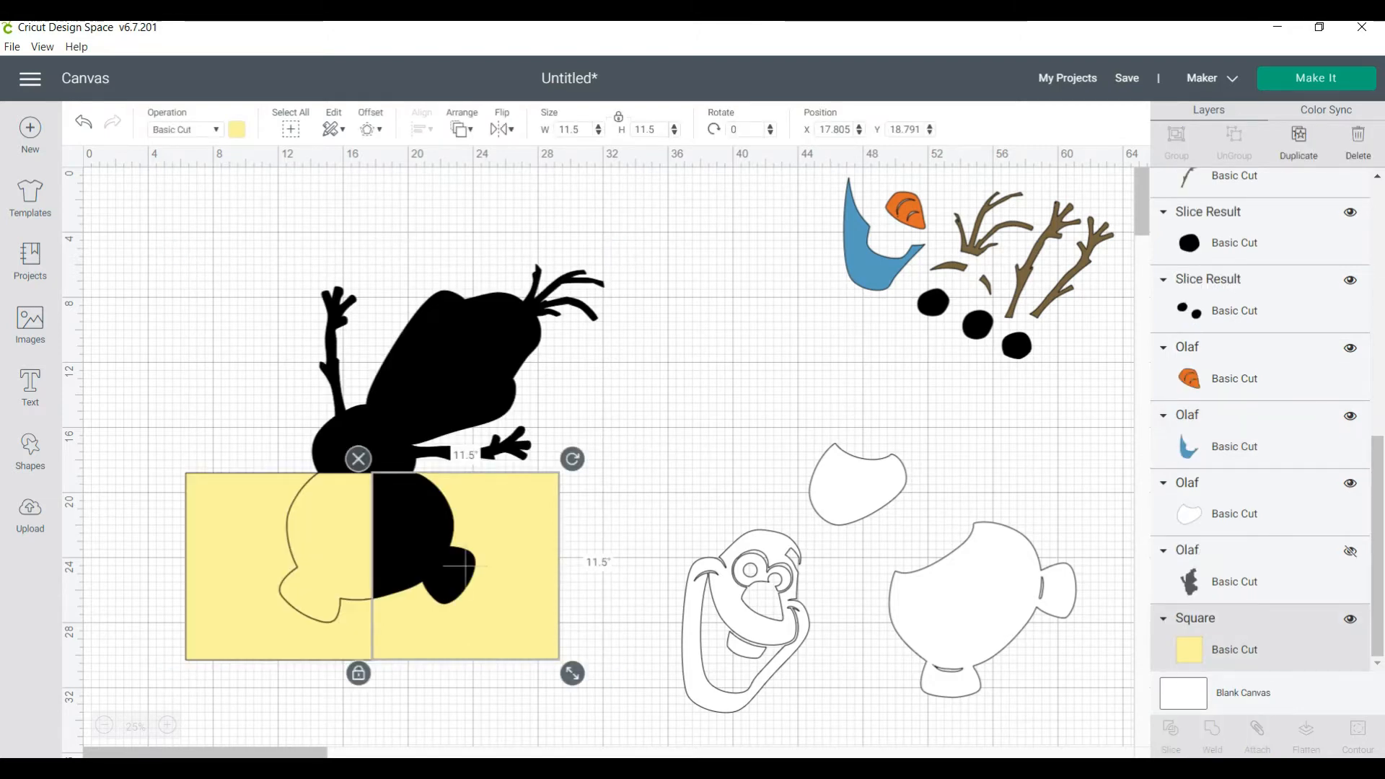
left_click_drag(463, 566, 486, 525)
left_click(664, 440)
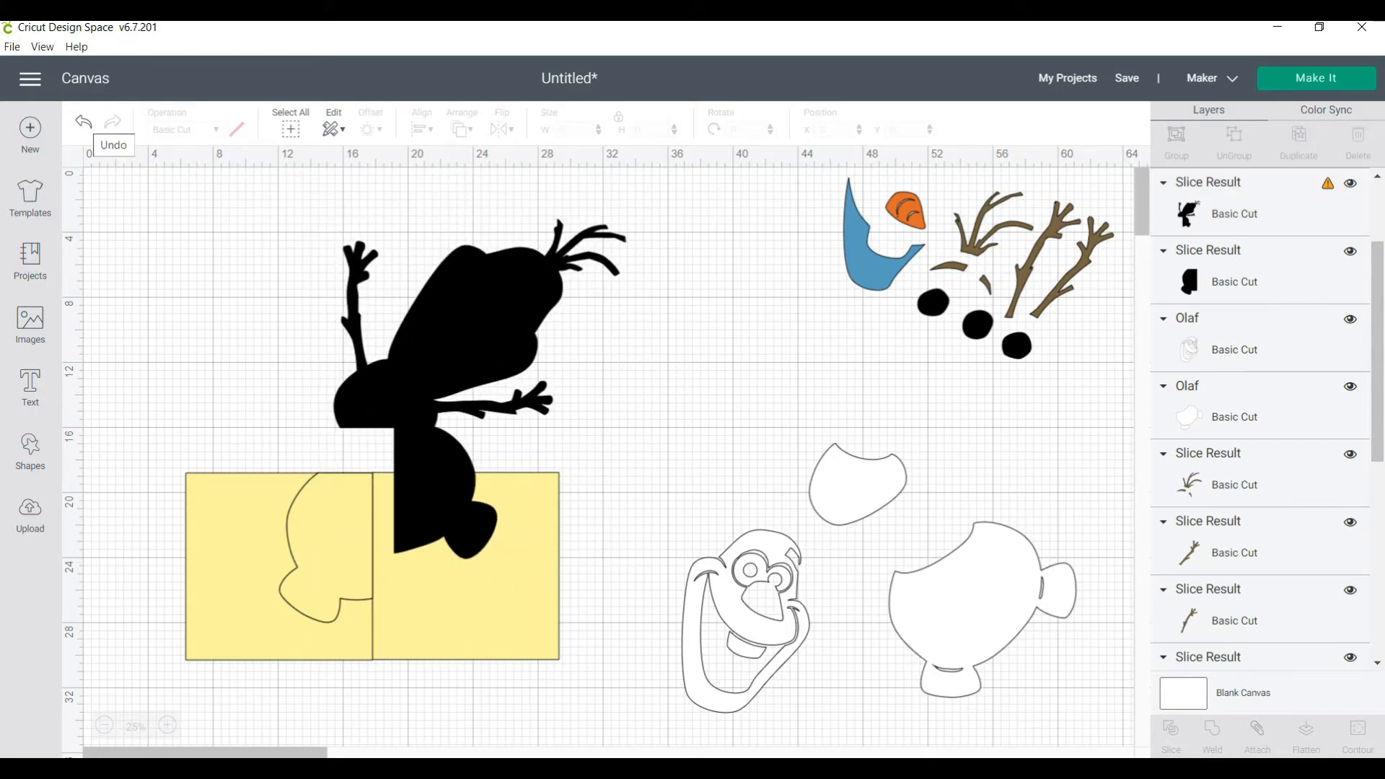
left_click(83, 122)
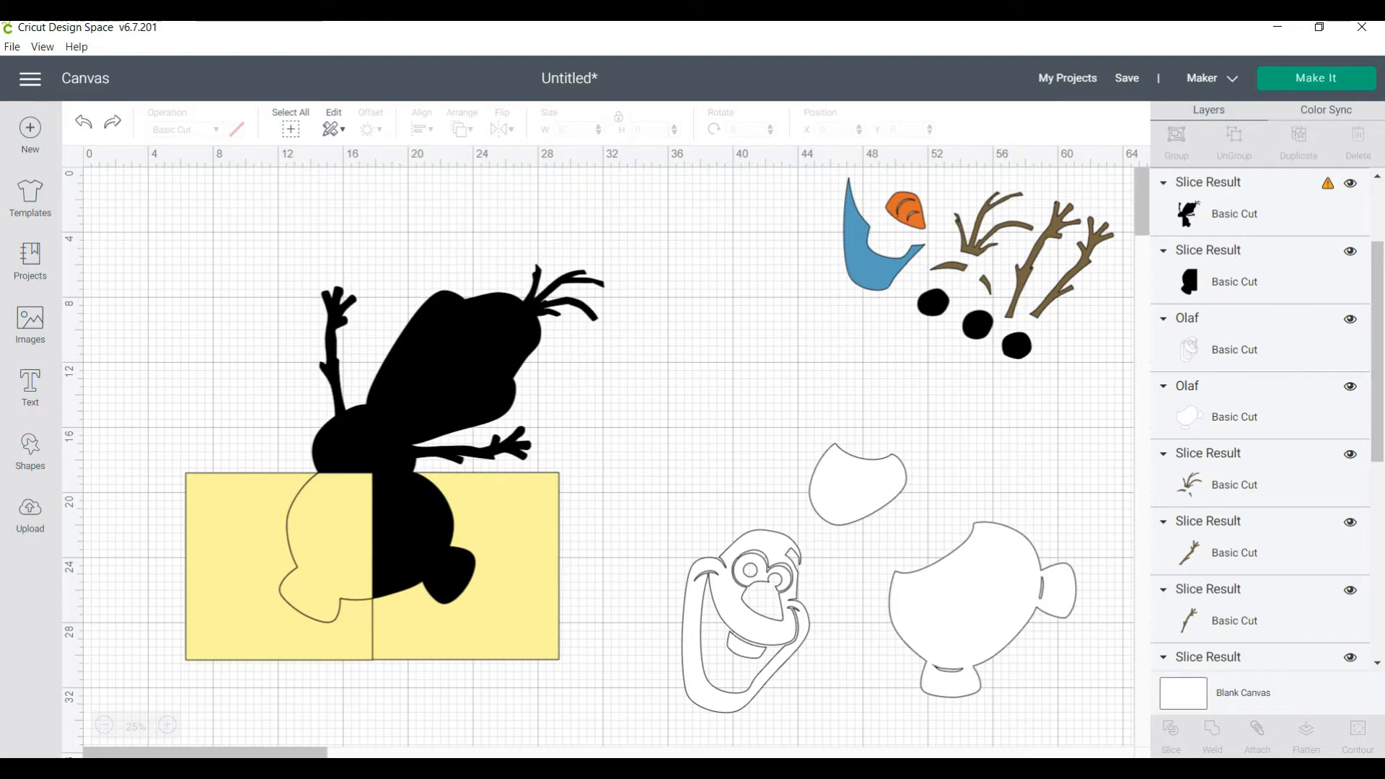
key("ctrl+z")
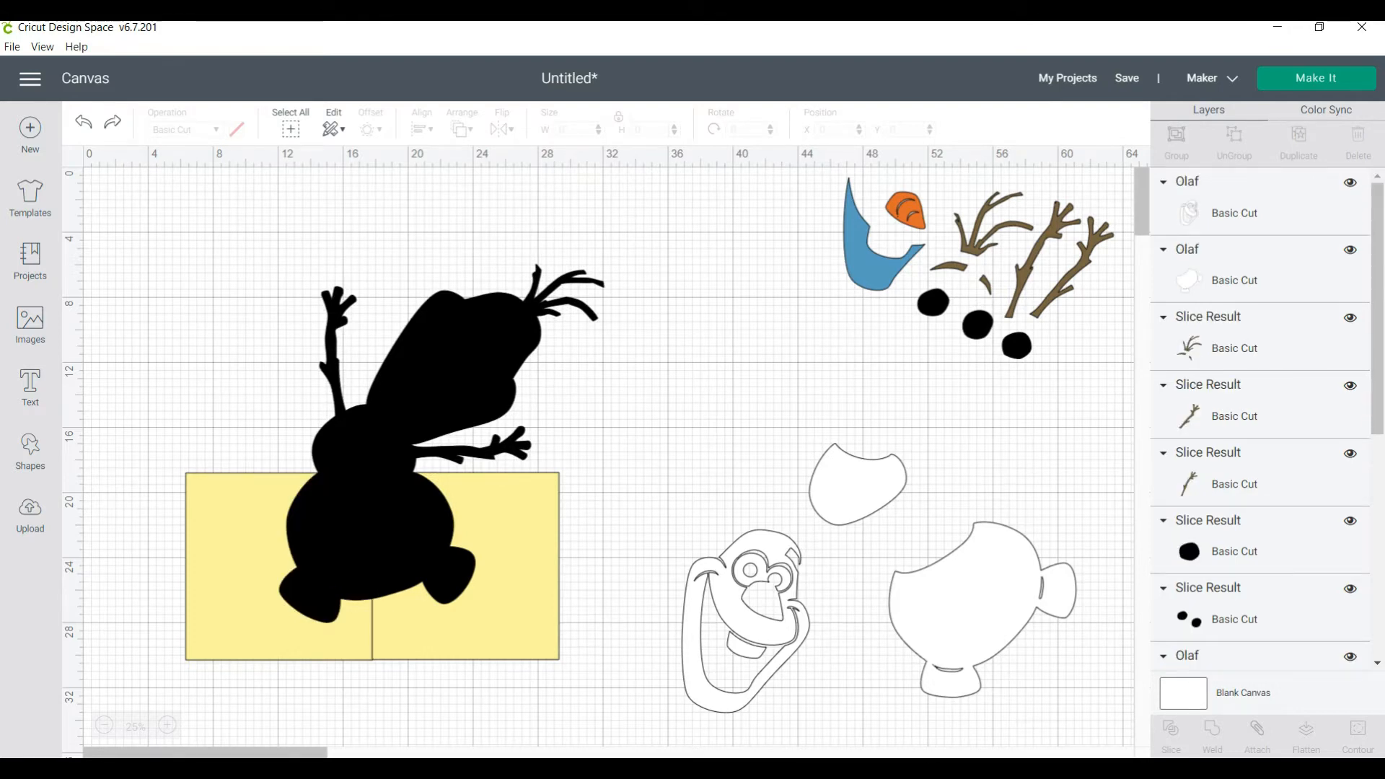
Shift the silhouette slightly over the squares to about X 12.5, Y 6.1 and deselect it
left_click(465, 566)
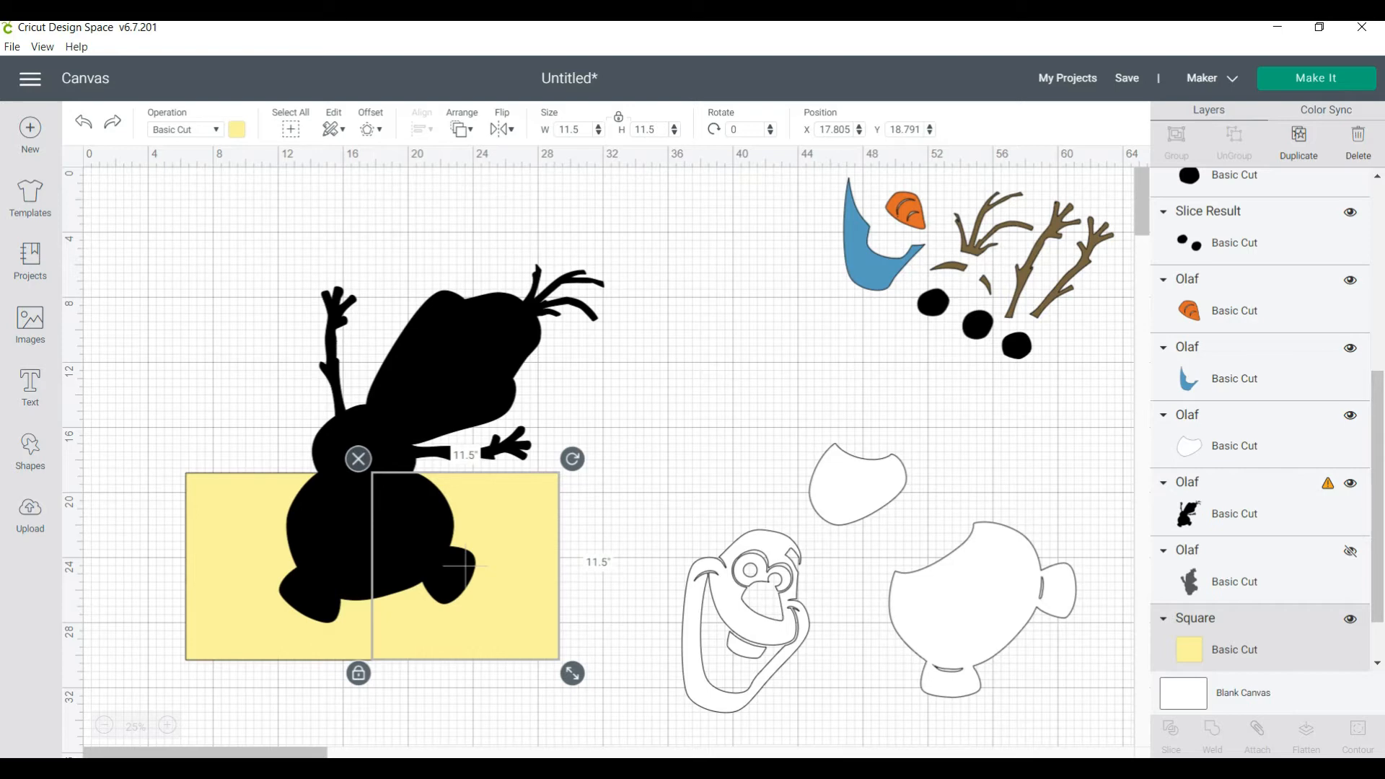
left_click(405, 420)
mouse_move(285, 603)
left_mouse_down()
mouse_move(315, 502)
mouse_move(290, 615)
mouse_move(293, 601)
left_mouse_up()
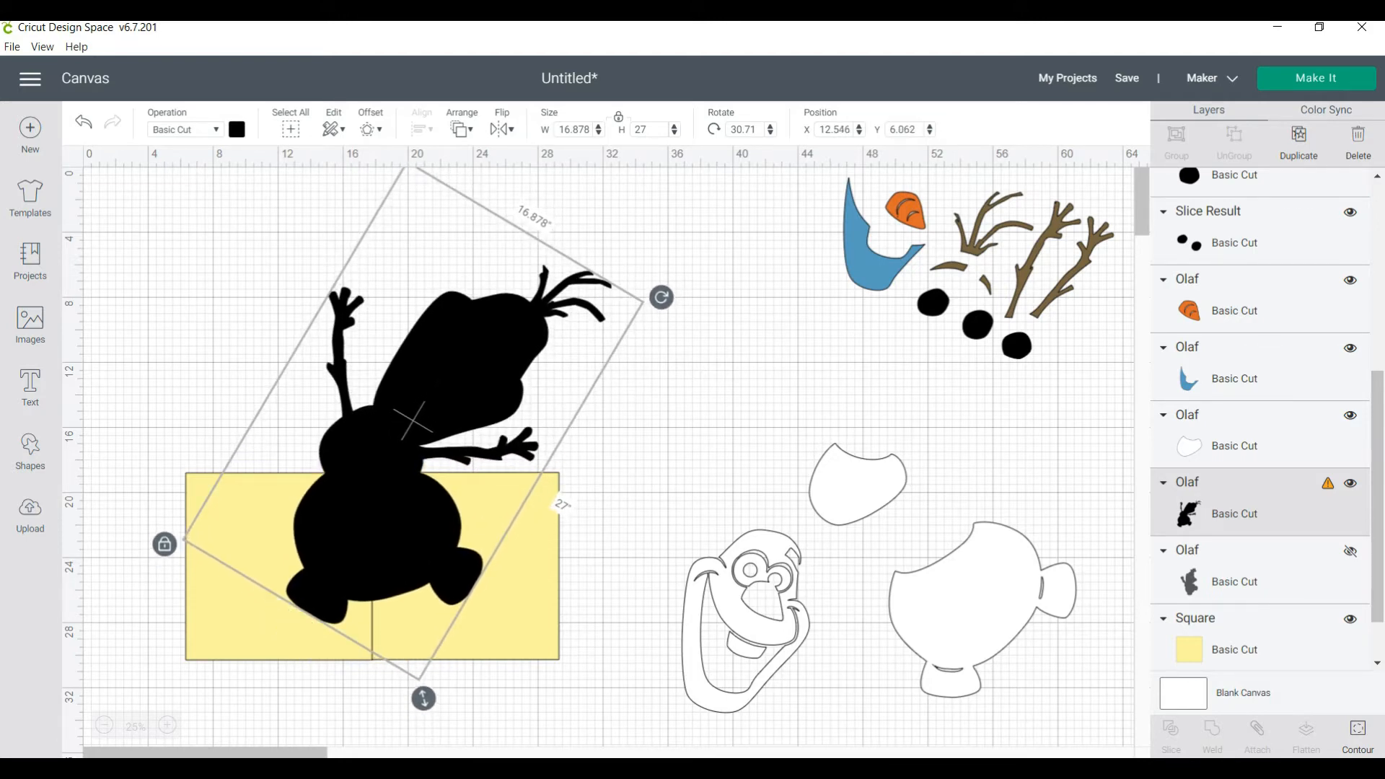
left_click(390, 505)
left_click(390, 505)
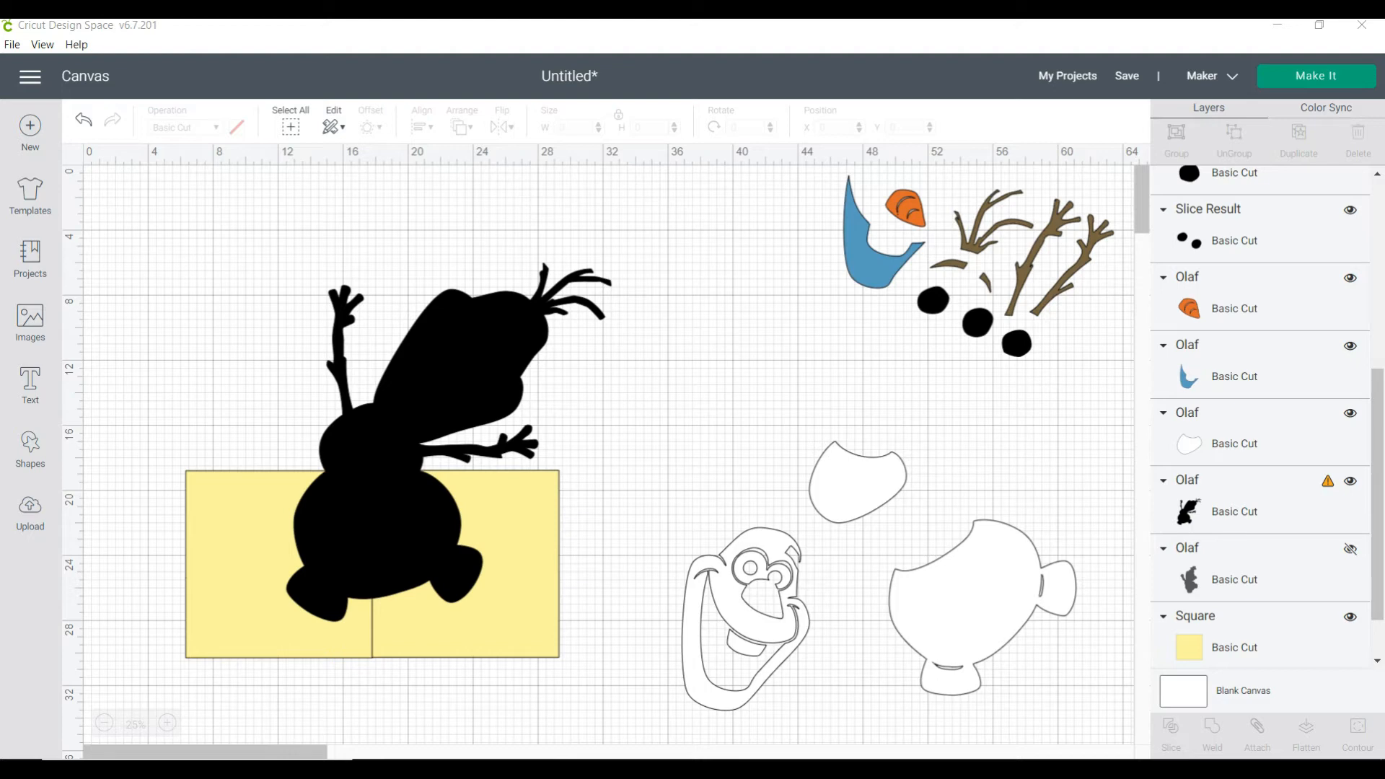
Slice the silhouette with the right-hand yellow square, and slice the remaining silhouette with the left-hand one
left_click(389, 505)
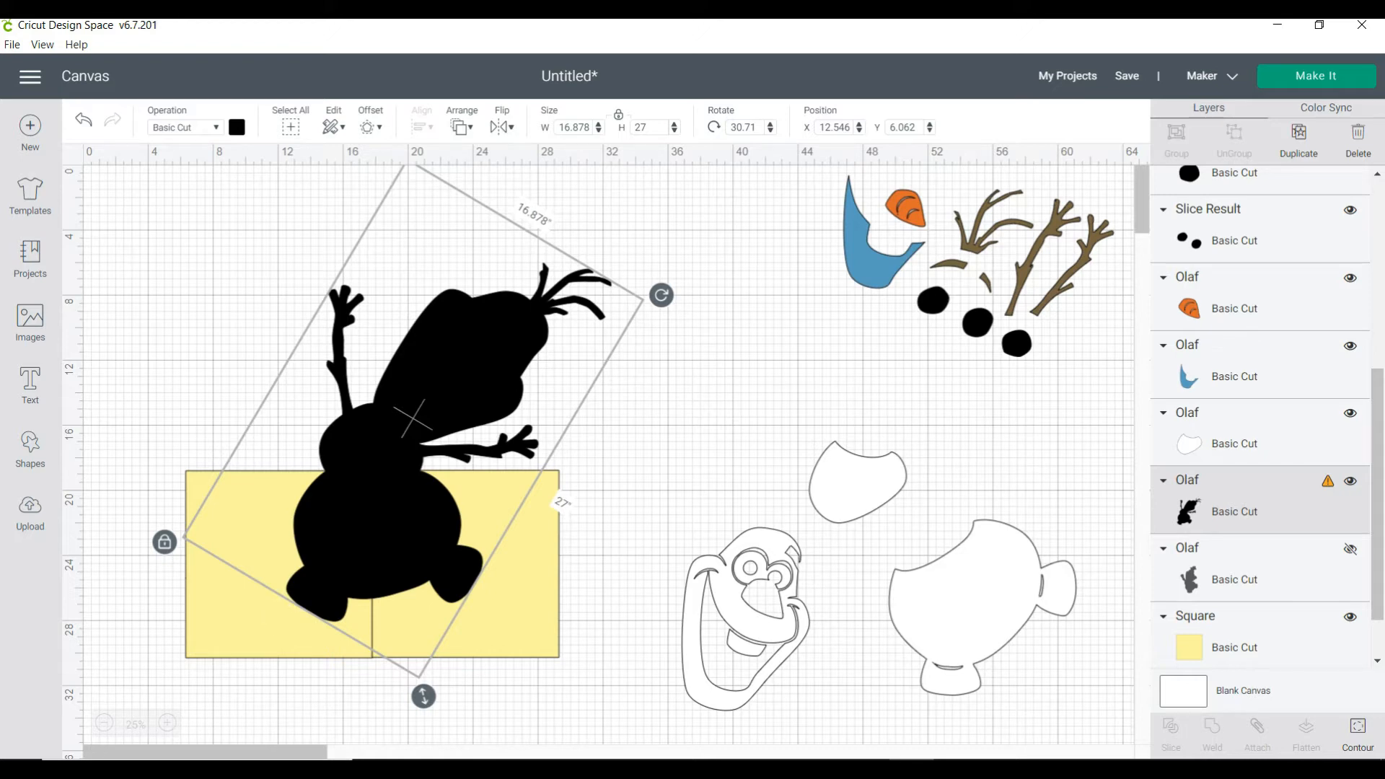
left_click(465, 566)
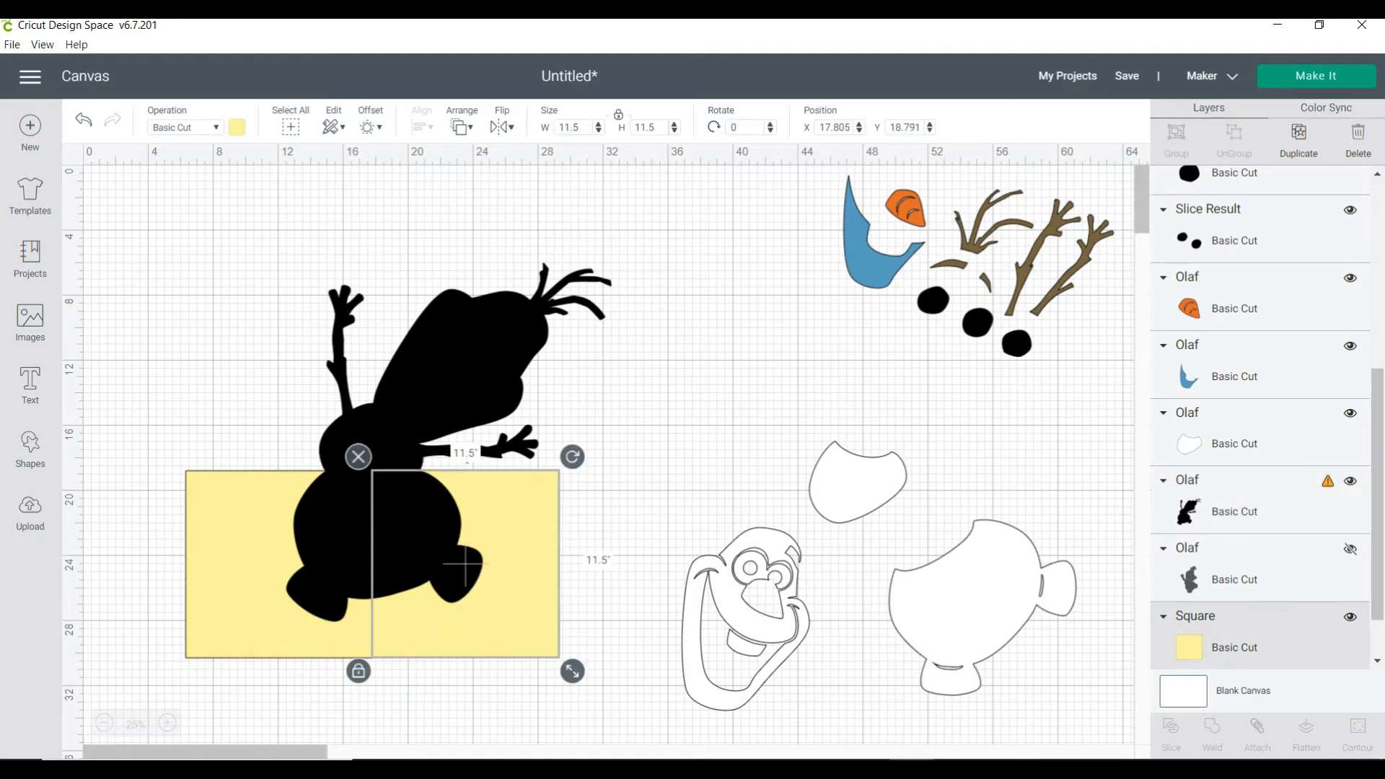
left_click(418, 516, "shift")
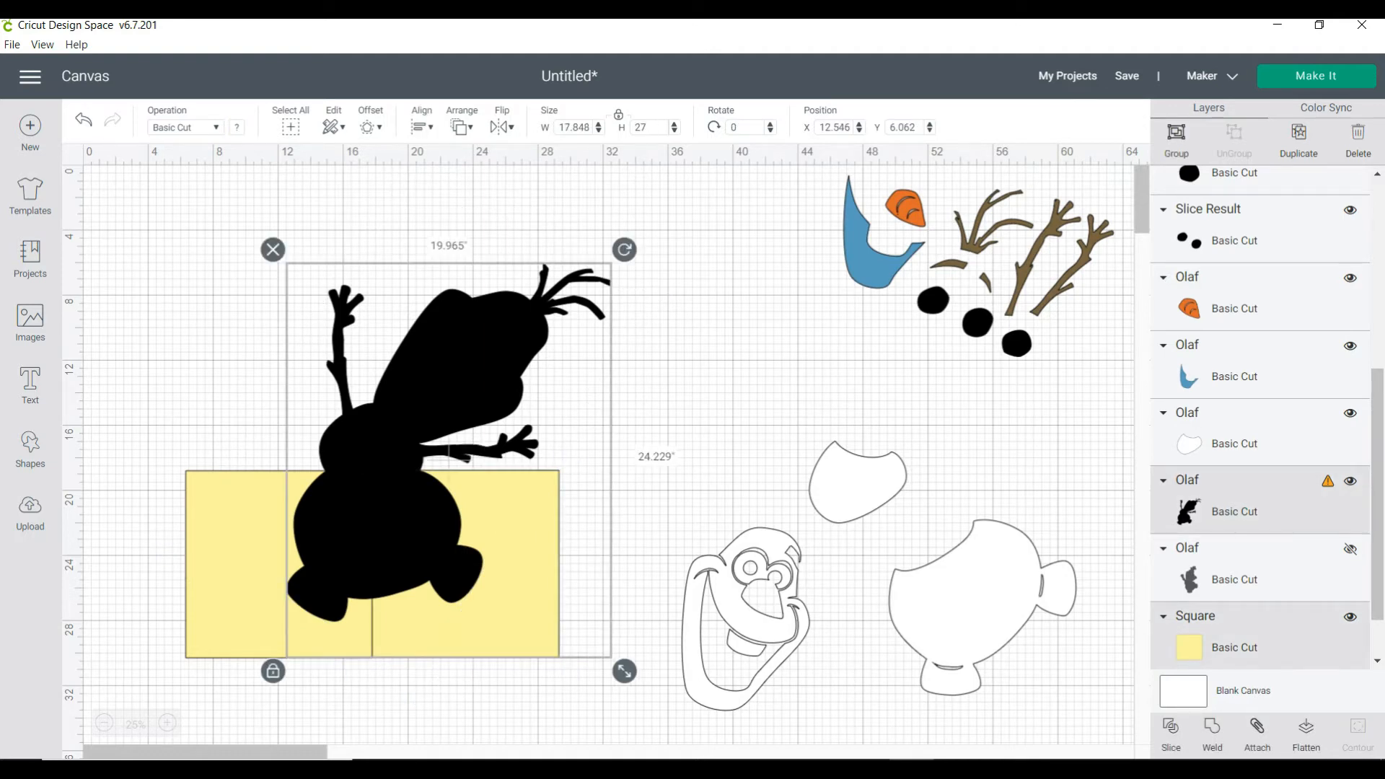
key("Escape")
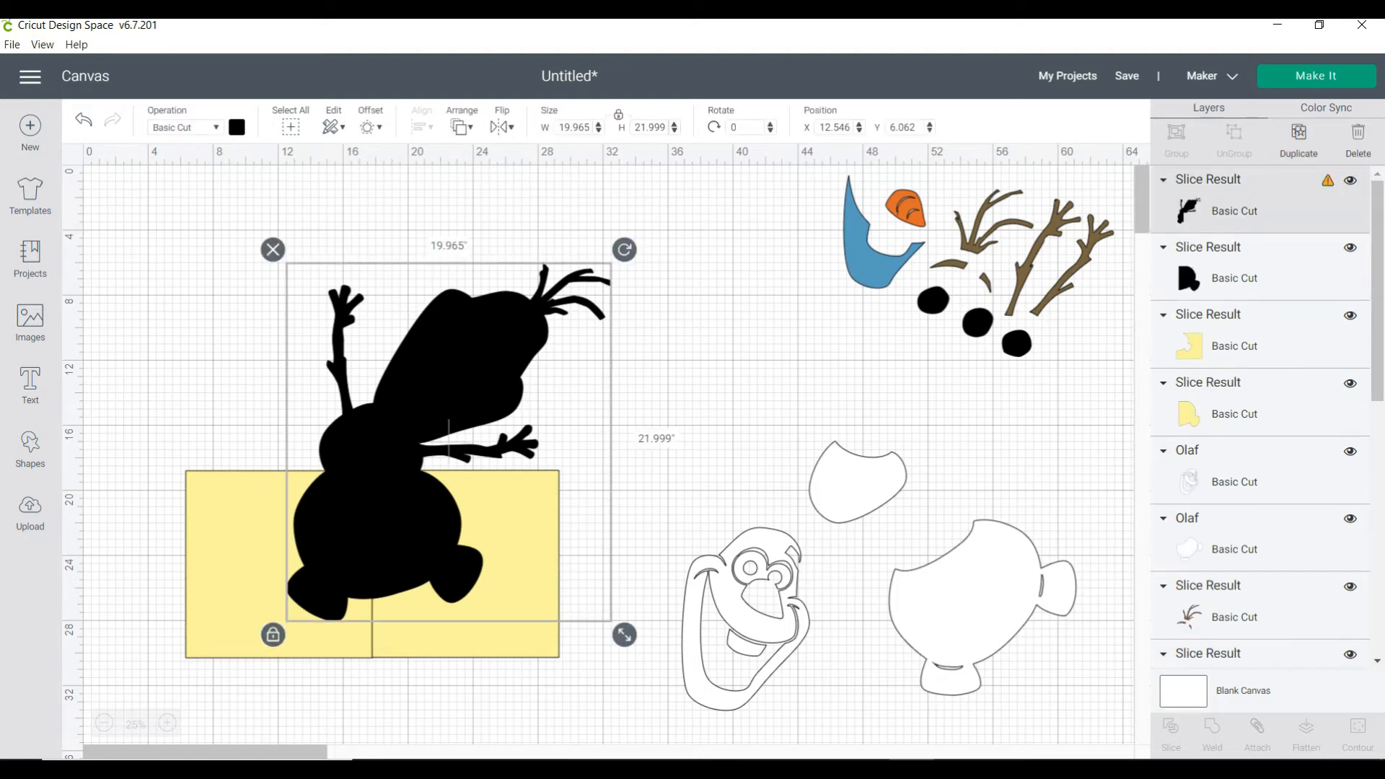
left_click(244, 559, "shift")
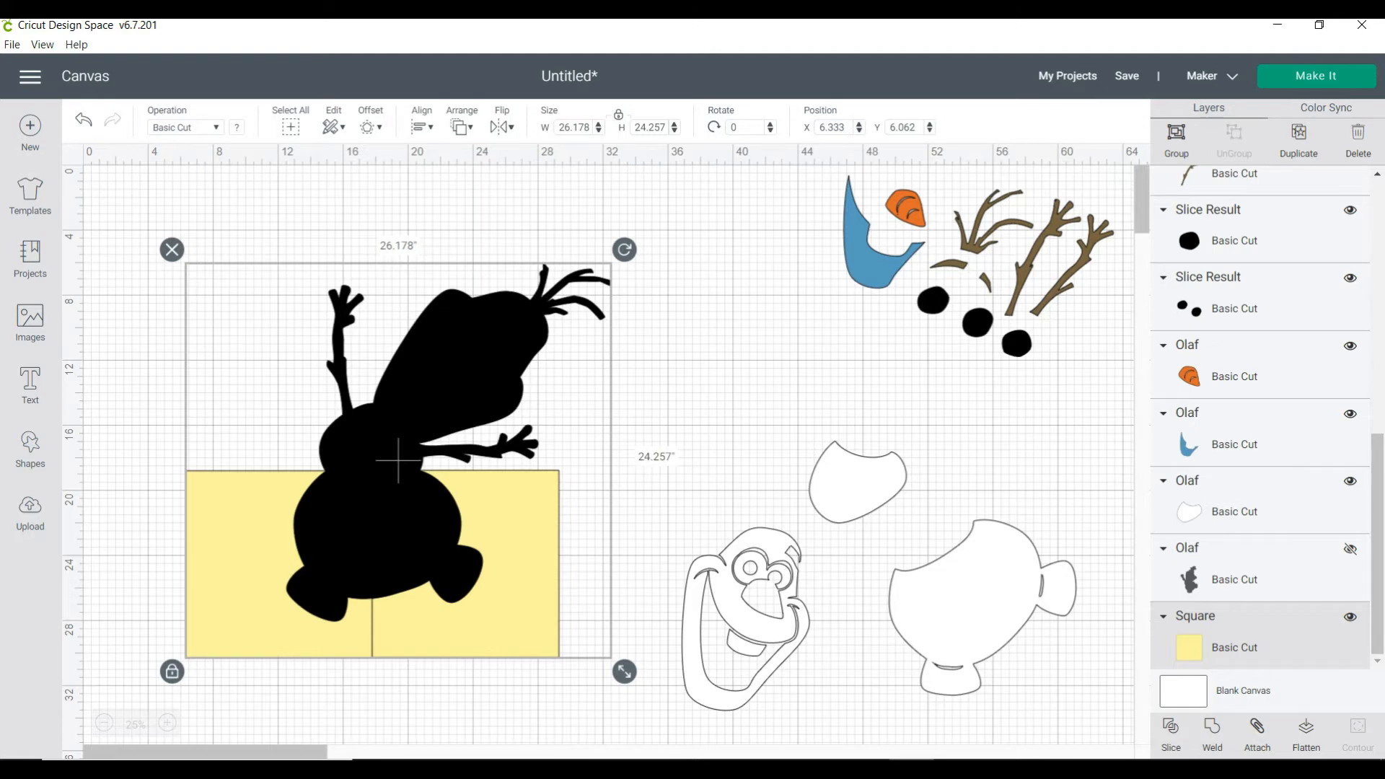
left_click(1171, 735)
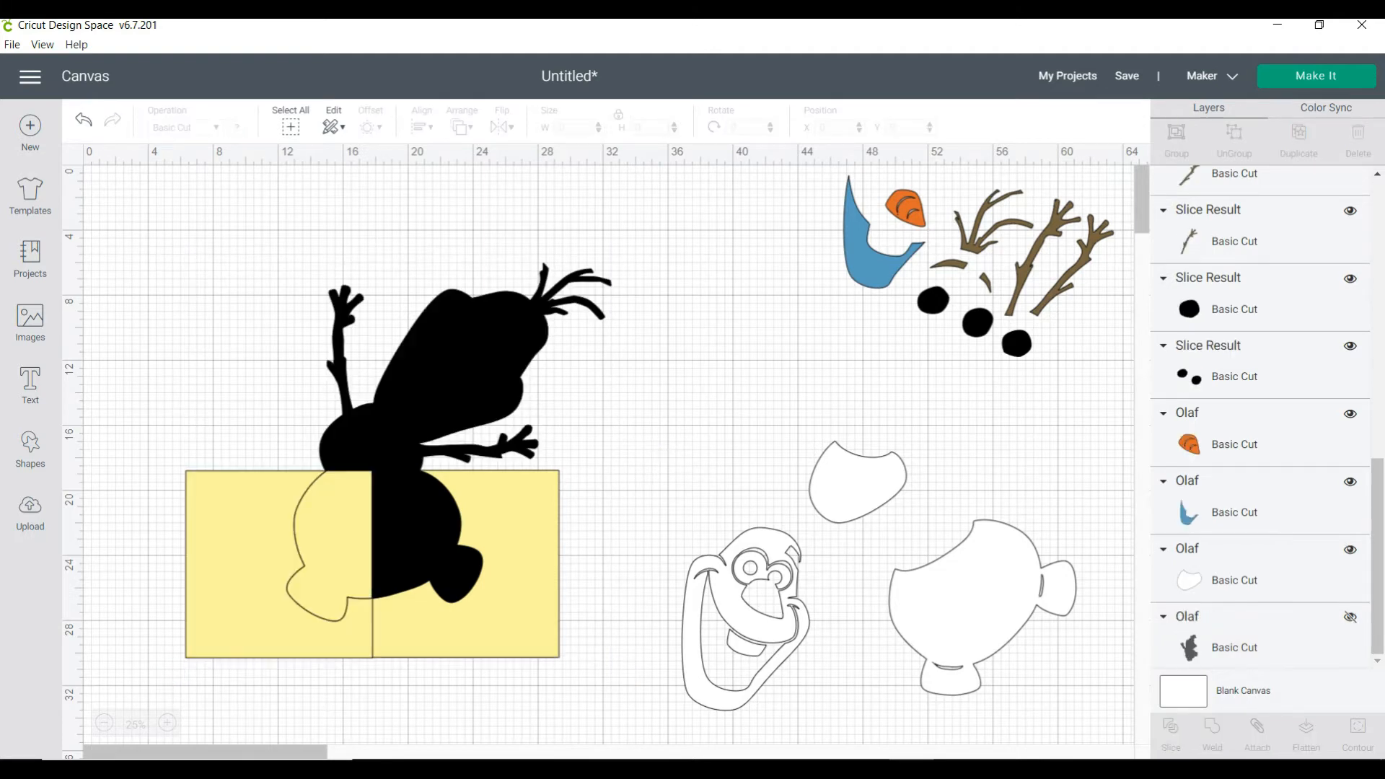
Move the upper silhouette piece and the lower-right body piece clear of the squares, deleting the right-hand square's two yellow leftovers
left_click_drag(464, 368, 457, 281)
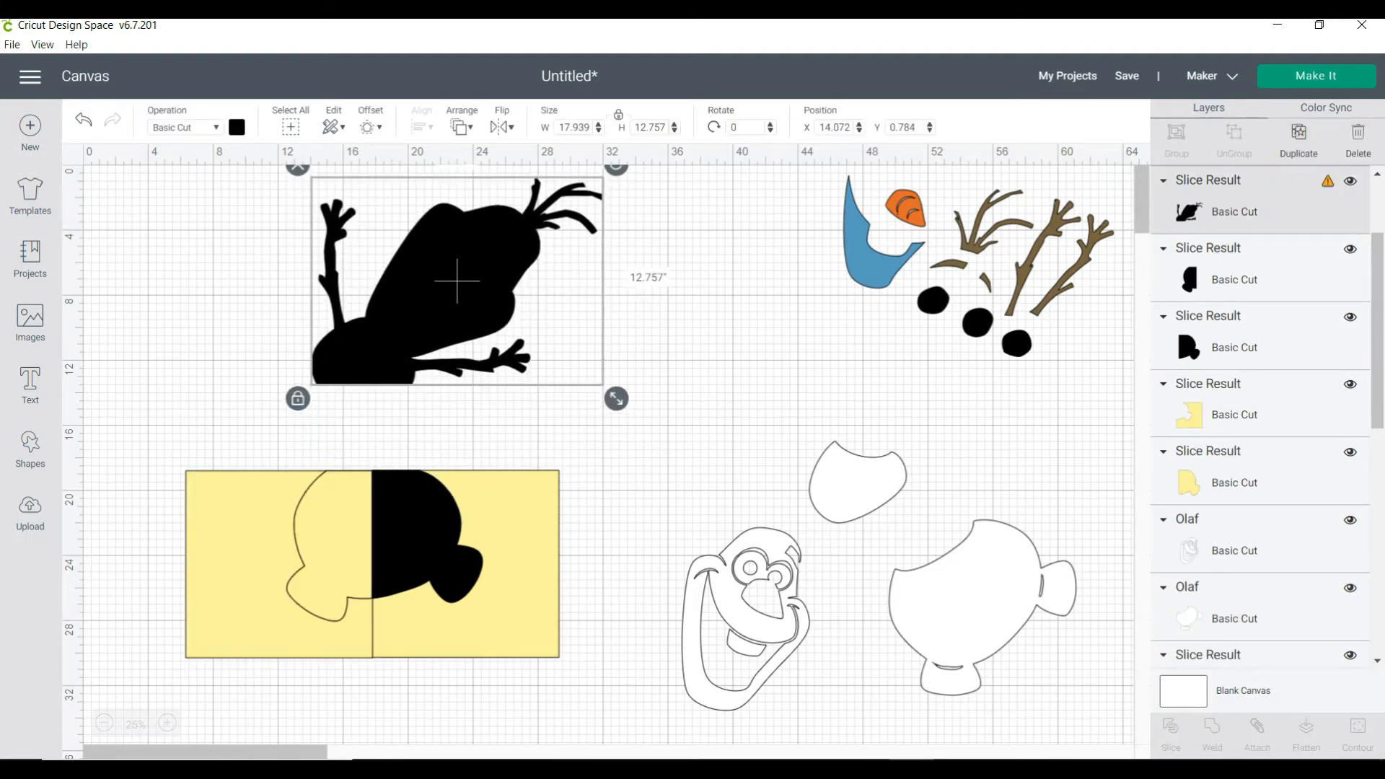
left_click(466, 567)
key("Delete")
left_click(427, 537)
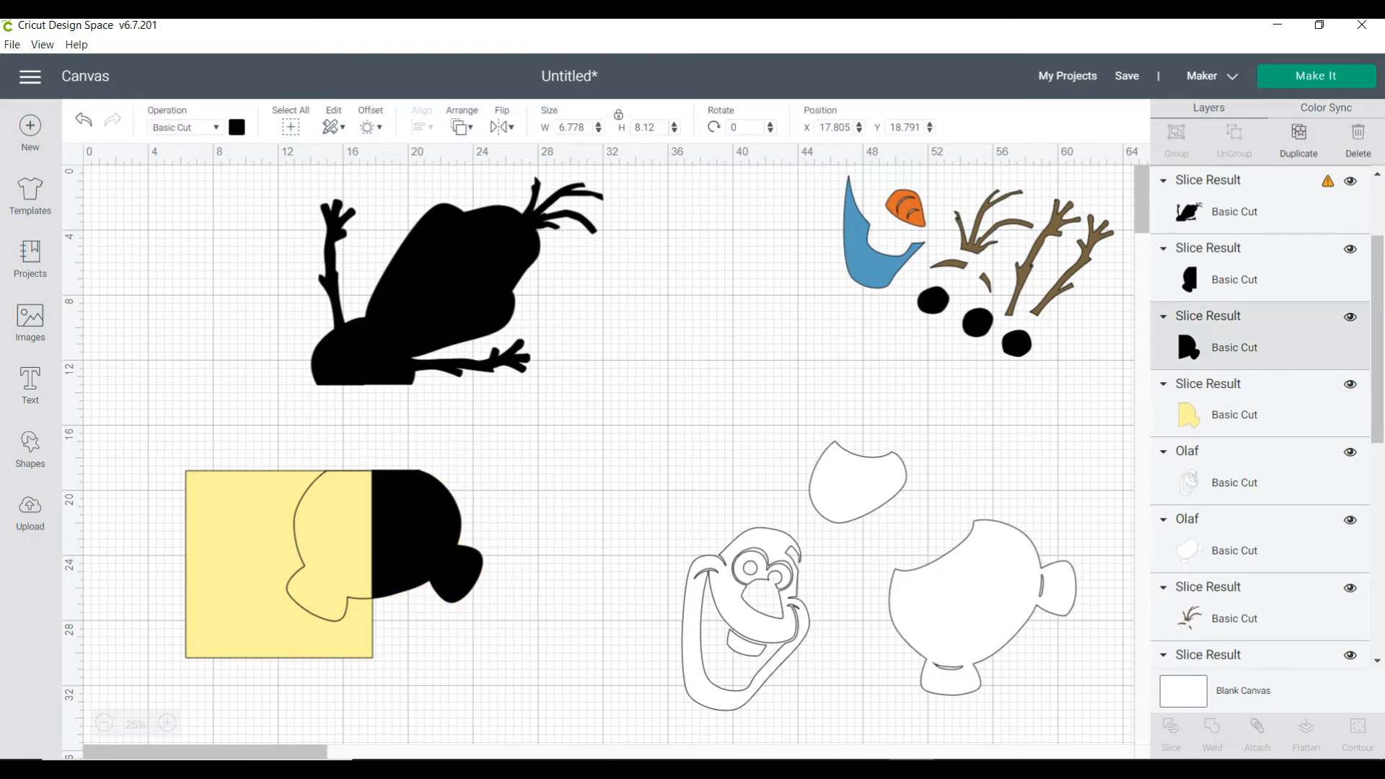
left_click_drag(427, 537, 571, 482)
left_click(427, 536)
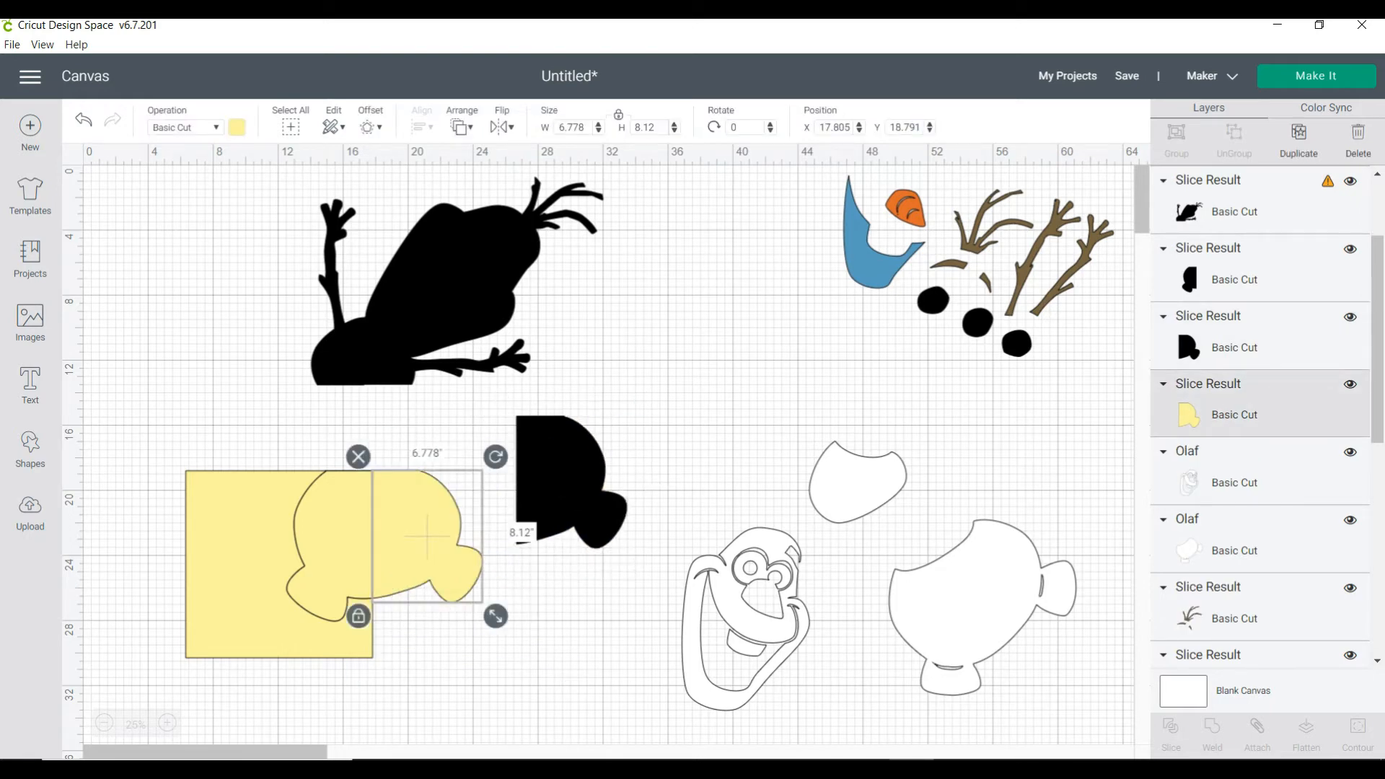
key("Delete")
Delete the left-hand square's two yellow leftovers and set the black lower-body halves side by side at about X 33.2 and X 39.0
left_click(241, 556)
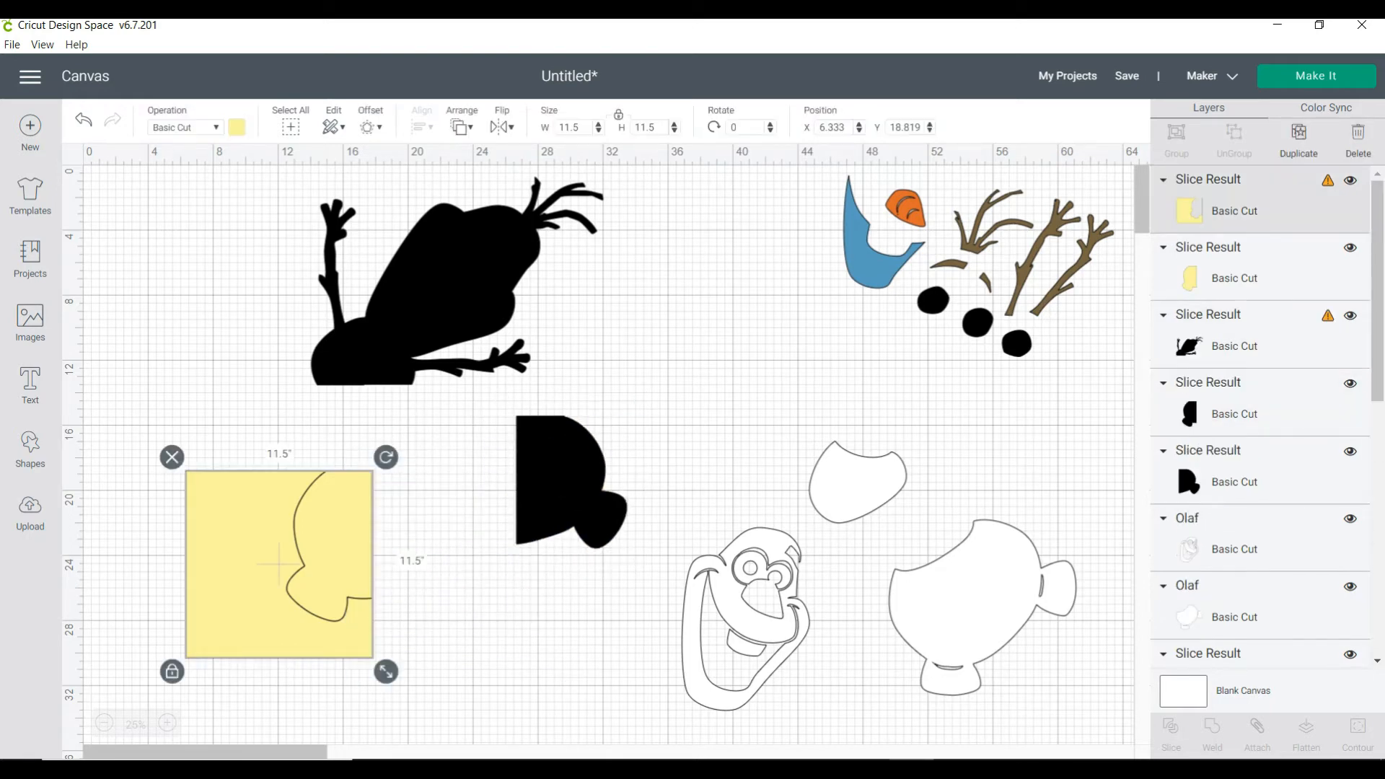
key("Delete")
left_click(334, 545)
key("Delete")
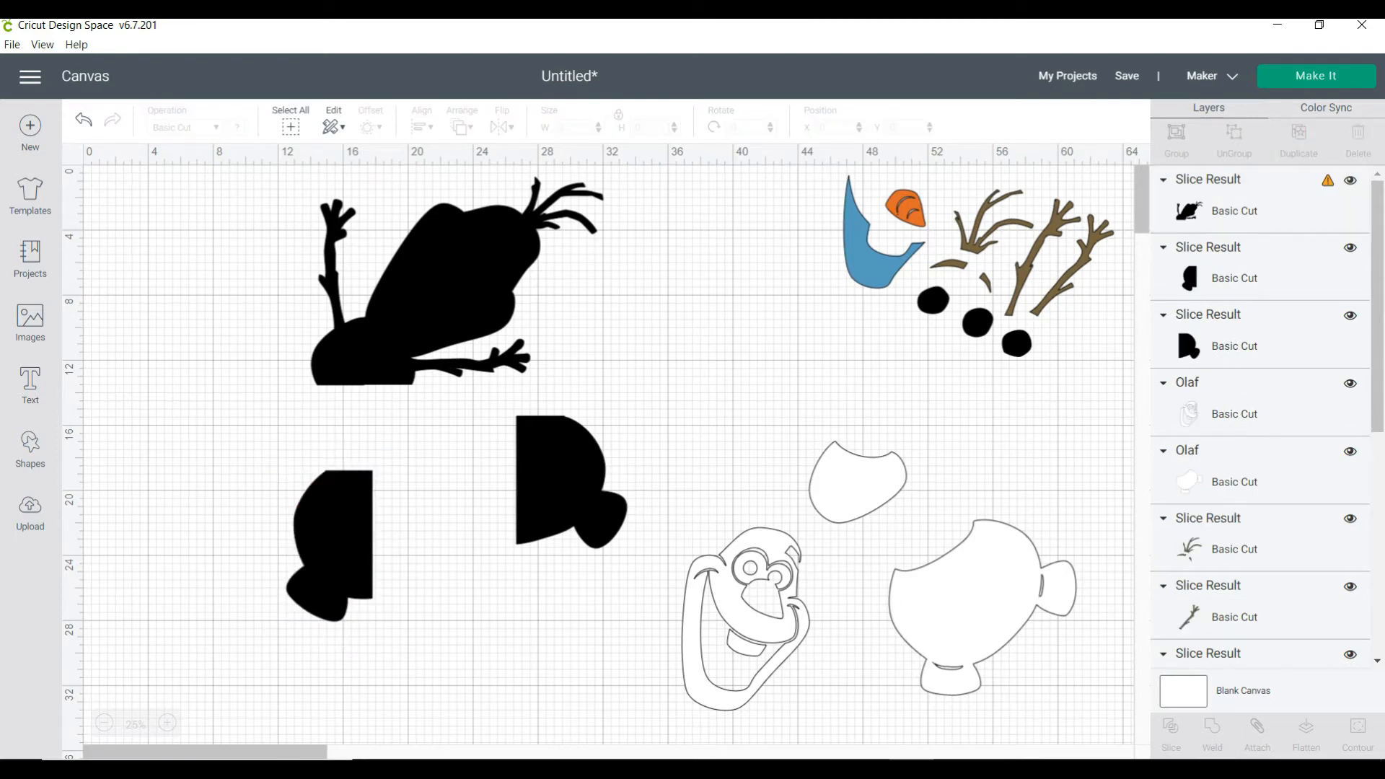
left_click_drag(329, 562, 667, 367)
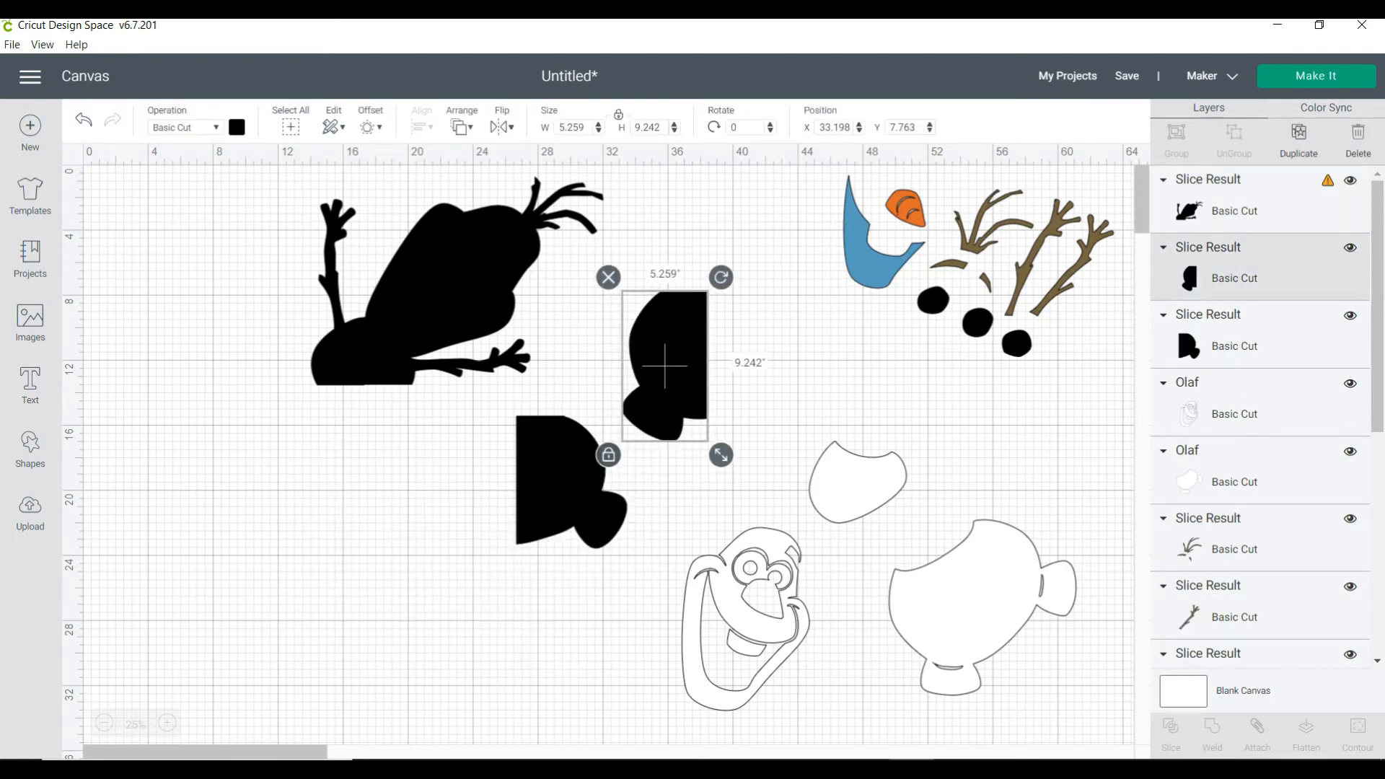
left_click_drag(569, 482, 770, 350)
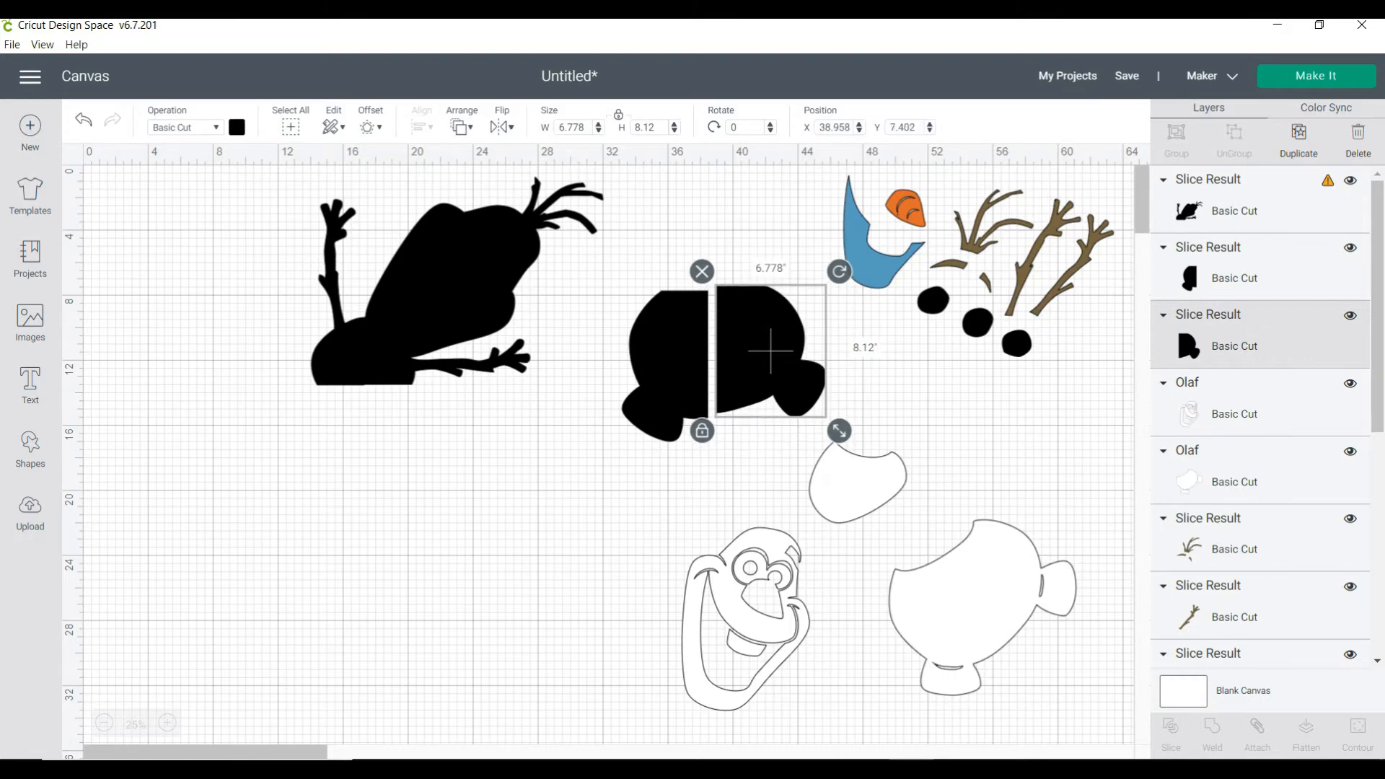
Rotate the upper silhouette piece upright to about 322.2°, place it at about X 8.3, Y 9.1, and deselect it
left_click_drag(457, 278, 363, 416)
left_click_drag(522, 298, 417, 226)
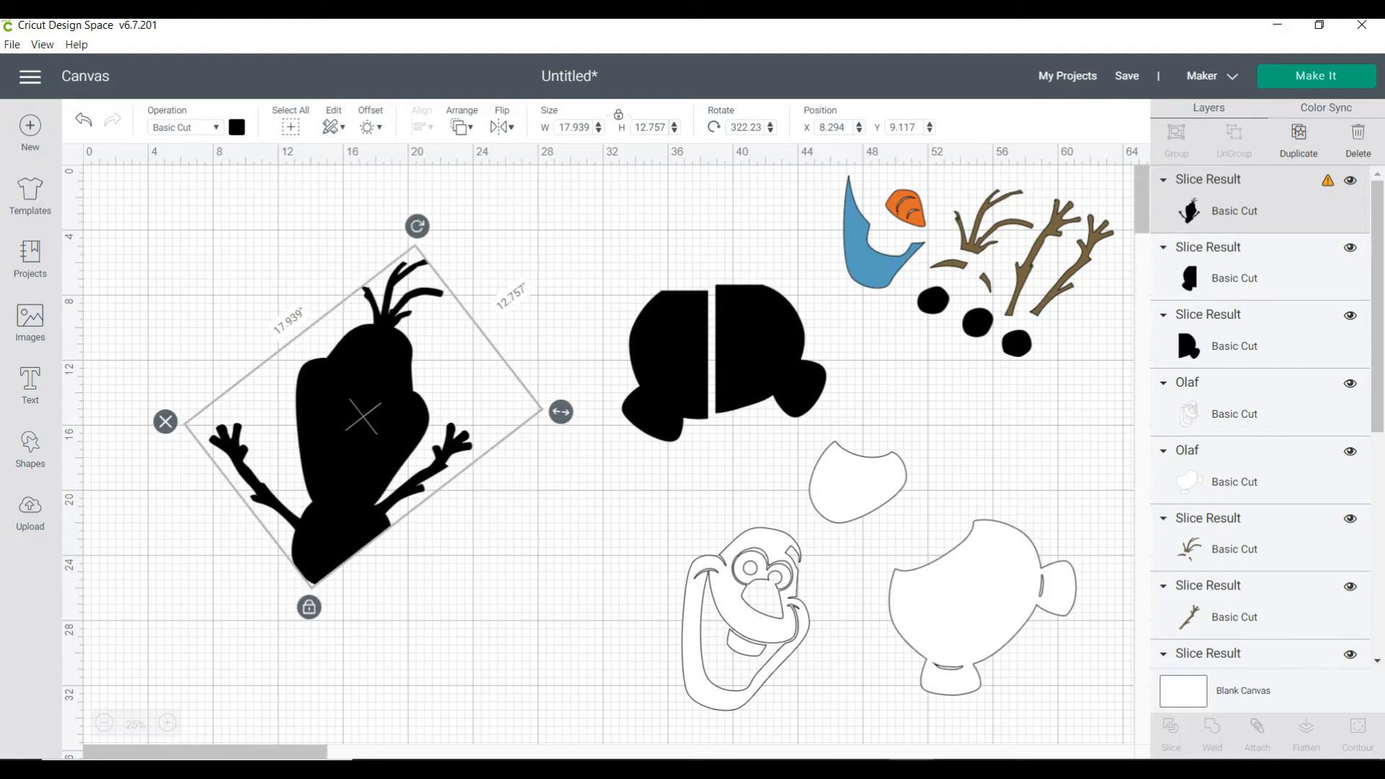
left_click(498, 231)
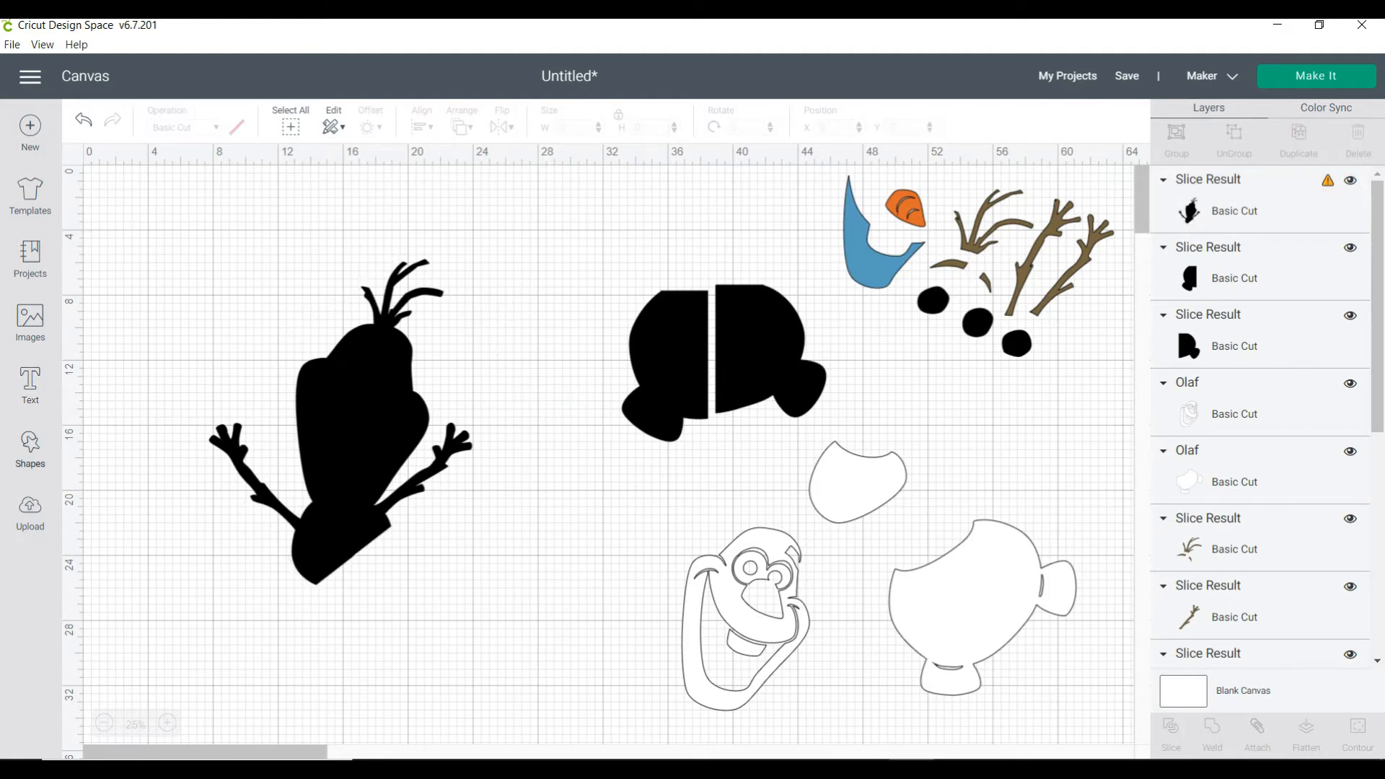
Insert a square shape and place it beside the upper silhouette piece at about X 6.8, Y 6.4
left_click(30, 448)
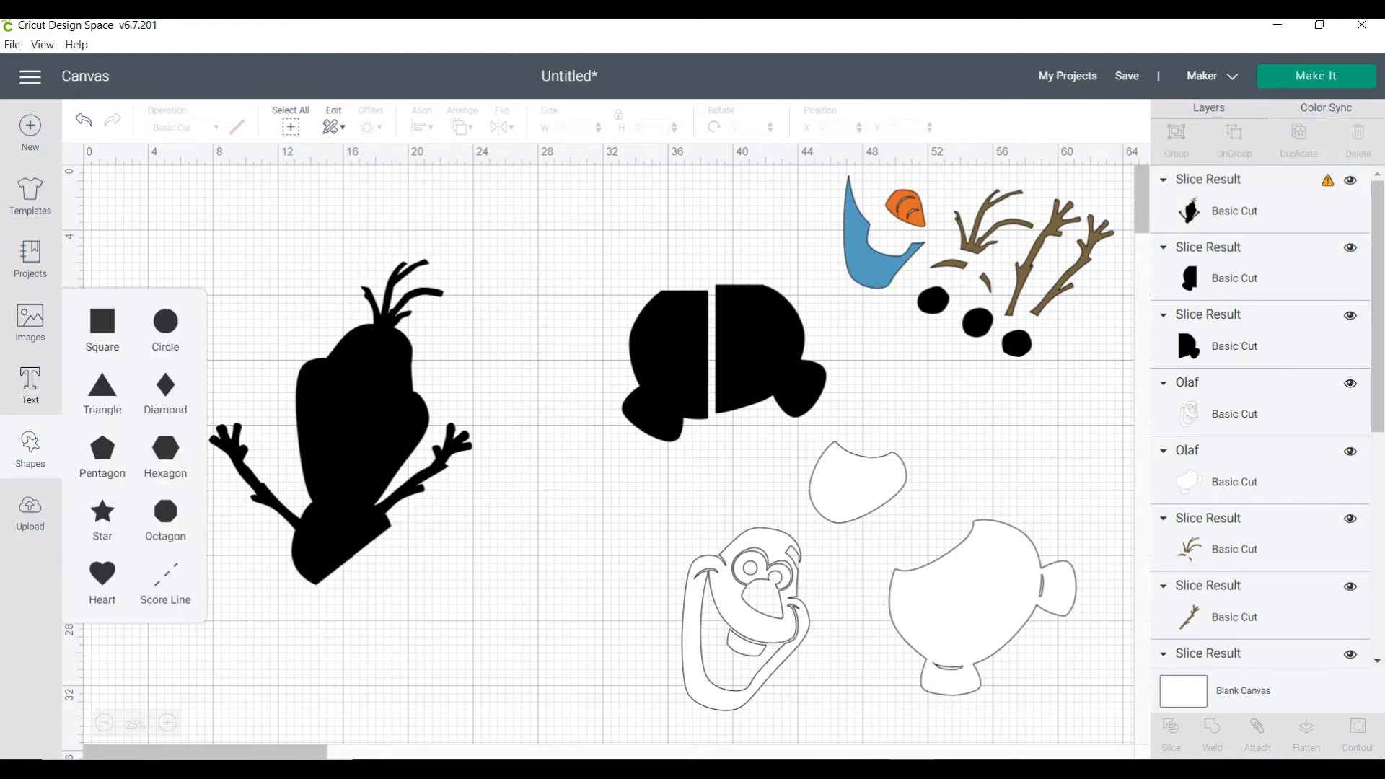
left_click(102, 321)
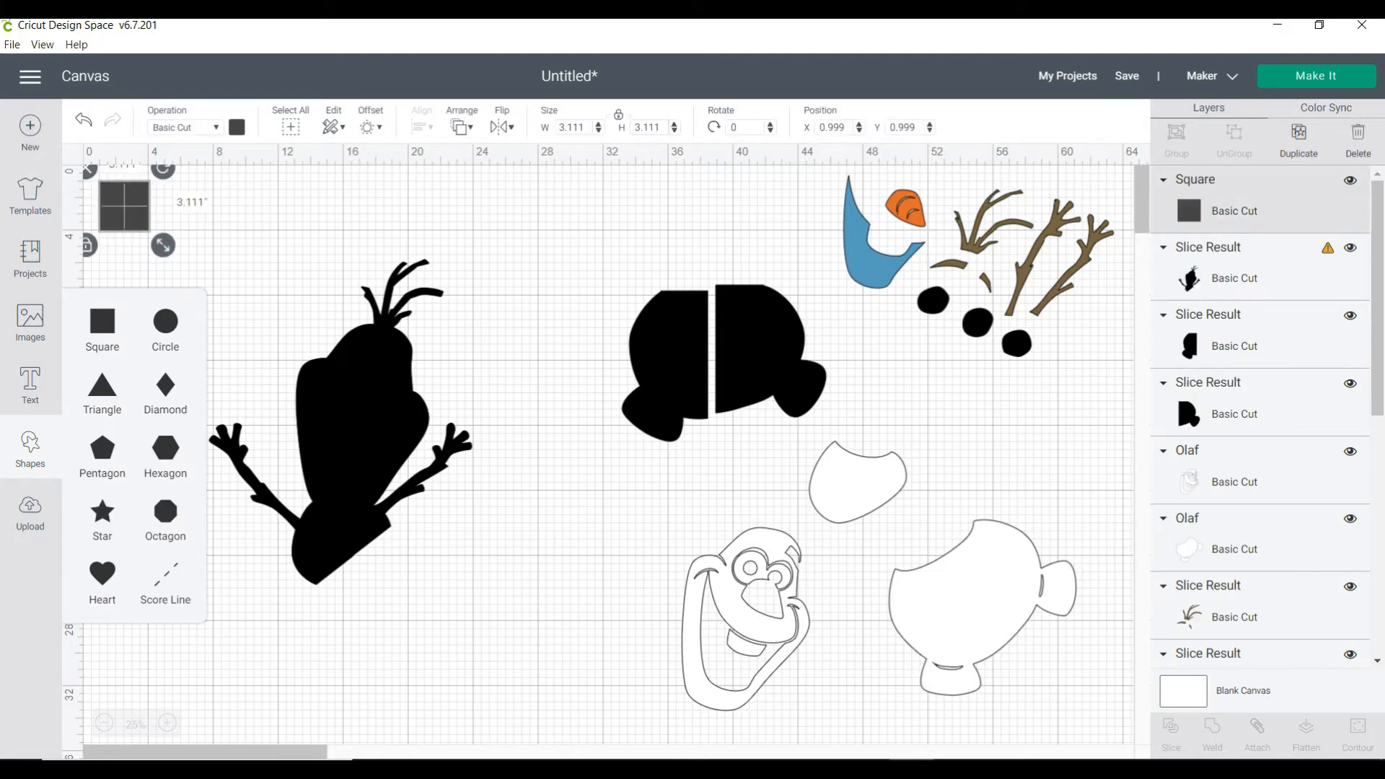
left_click_drag(124, 205, 219, 294)
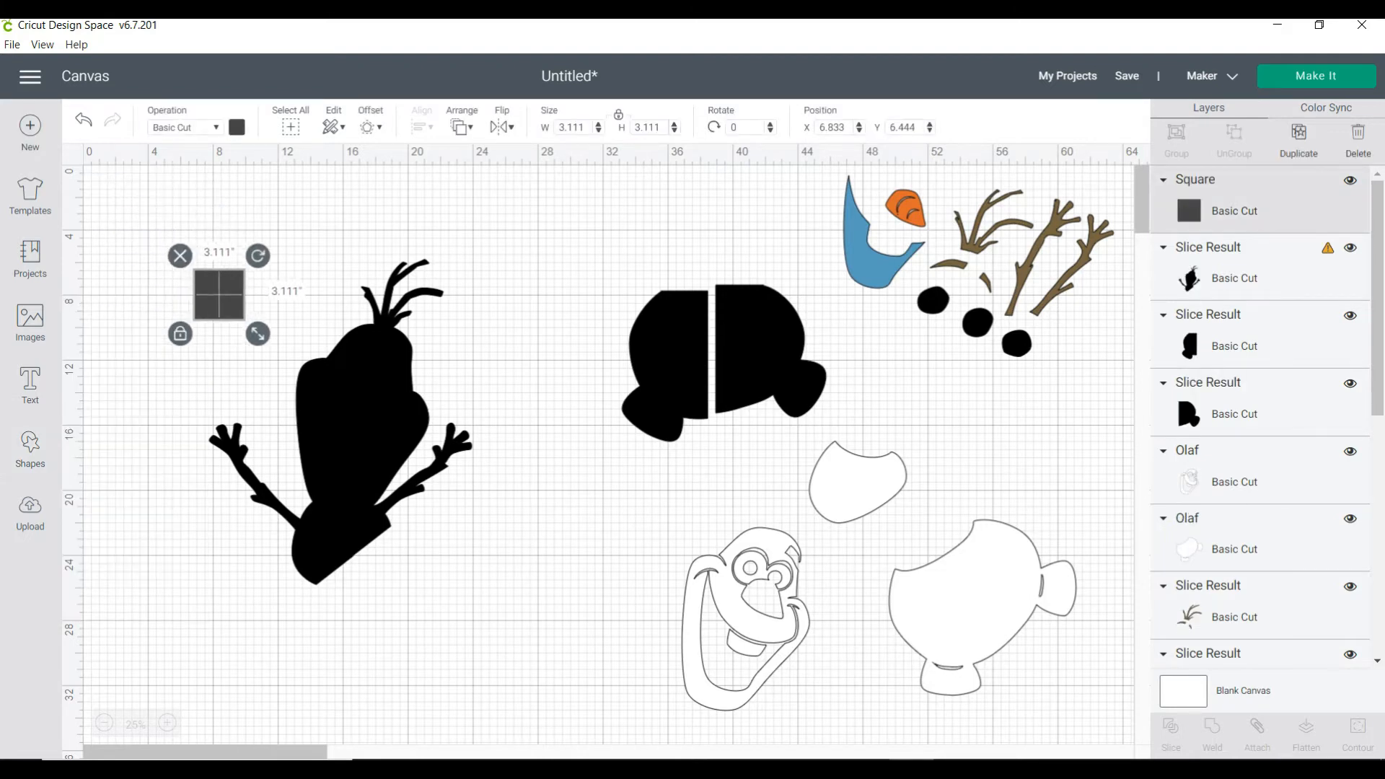
Colour the new square light purple and set its size to 11.5 by 11.5 inches
left_click(237, 128)
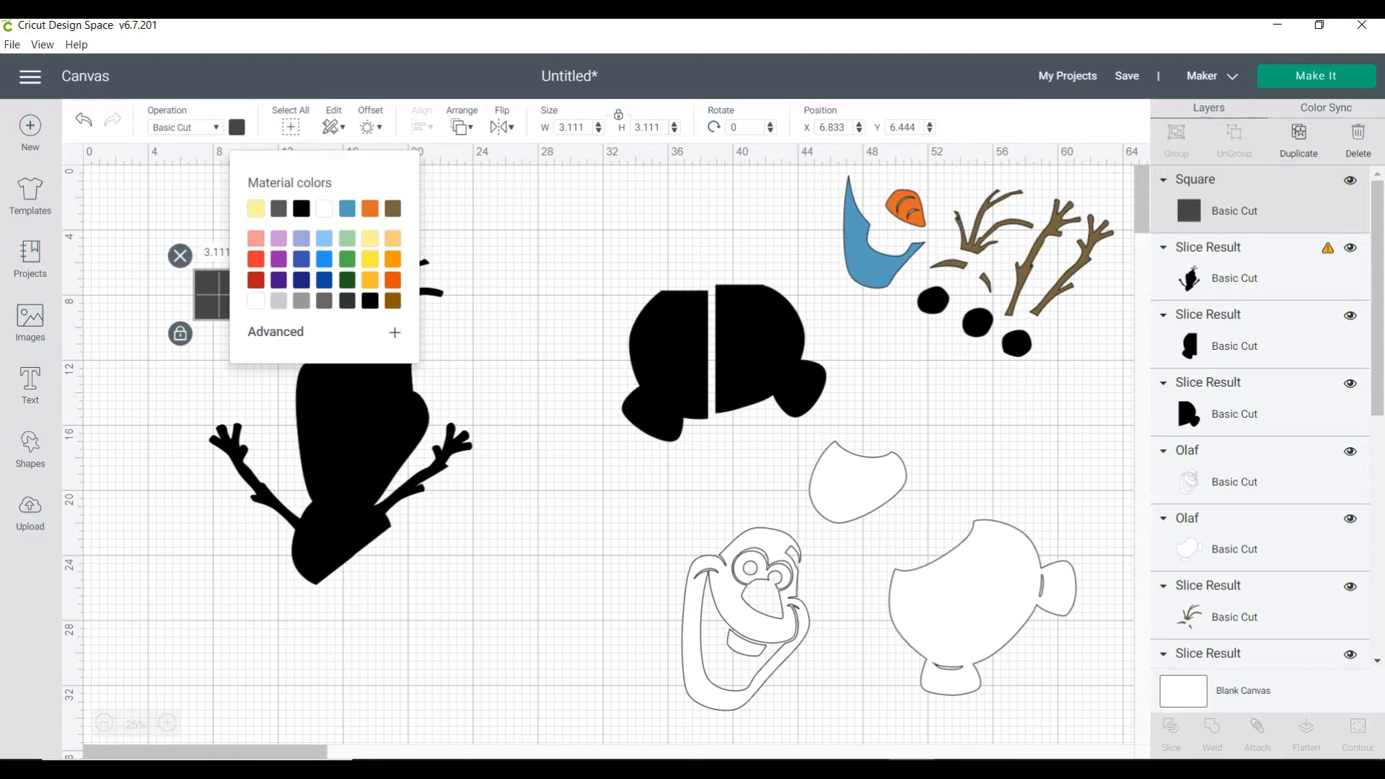
left_click(278, 239)
left_click(583, 127)
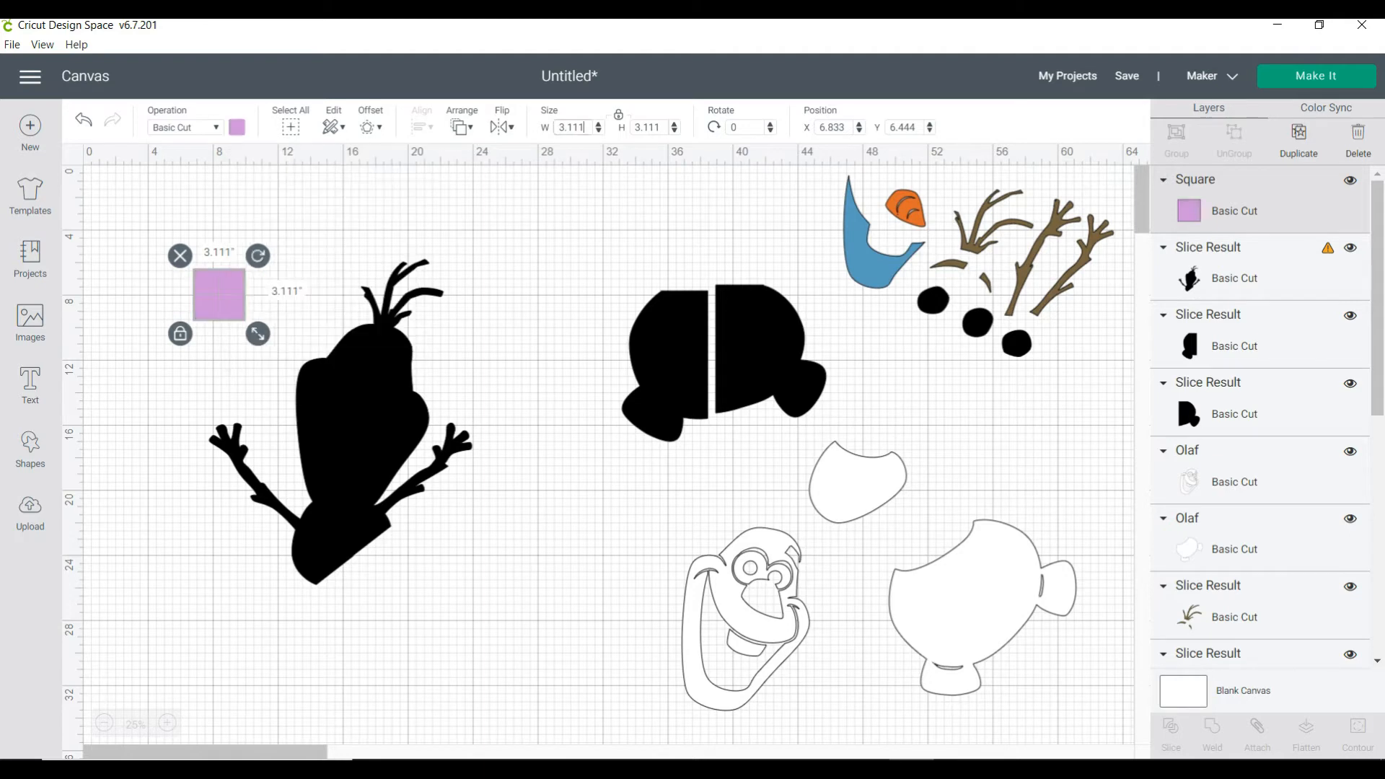
key("BackSpace")
key("BackSpace")
key("BackSpace")
key("BackSpace")
key("BackSpace")
type("11.5")
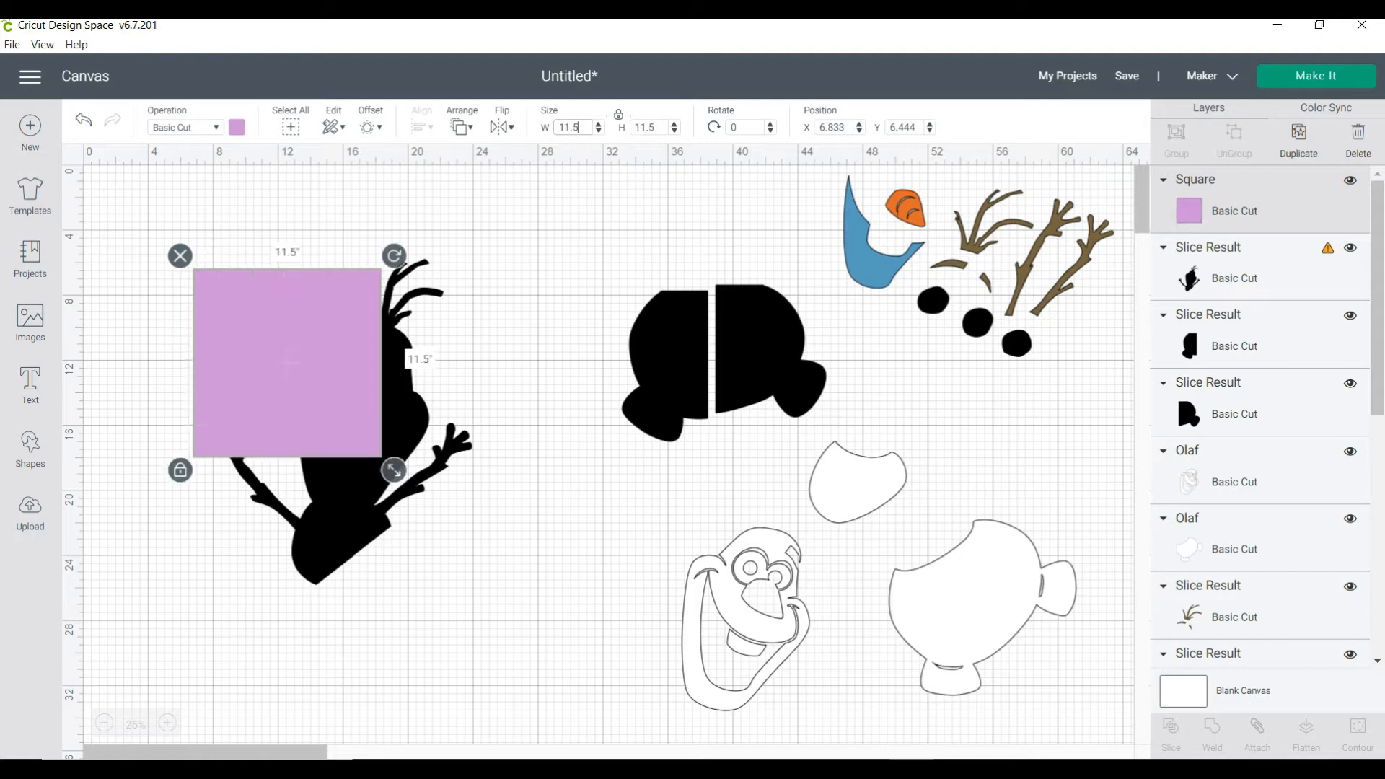
Set two 11.5-inch purple squares side by side over the upper silhouette piece, the right one at about X 16.0, Y 6.4, and send both to back
left_click_drag(287, 363, 436, 361)
key("ctrl+v")
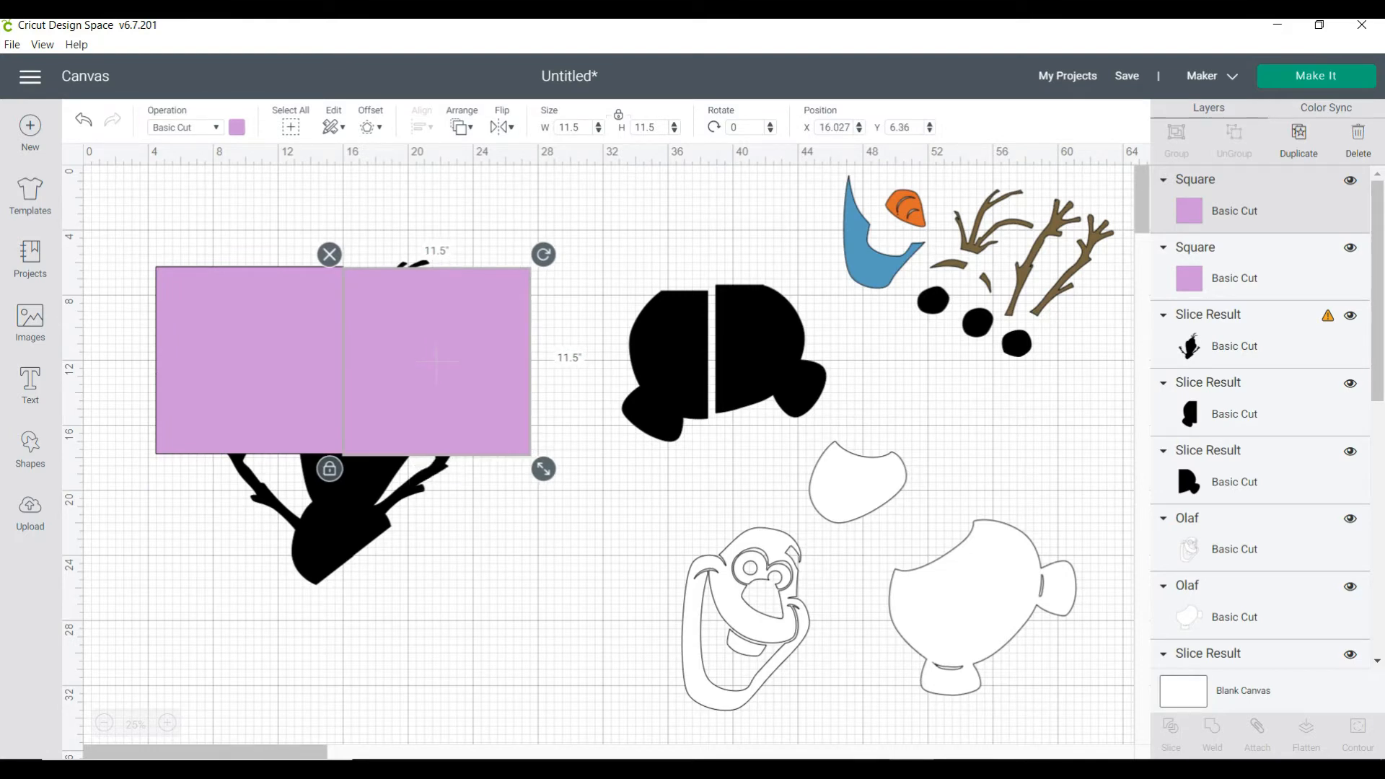
right_click(437, 362)
left_click(491, 314)
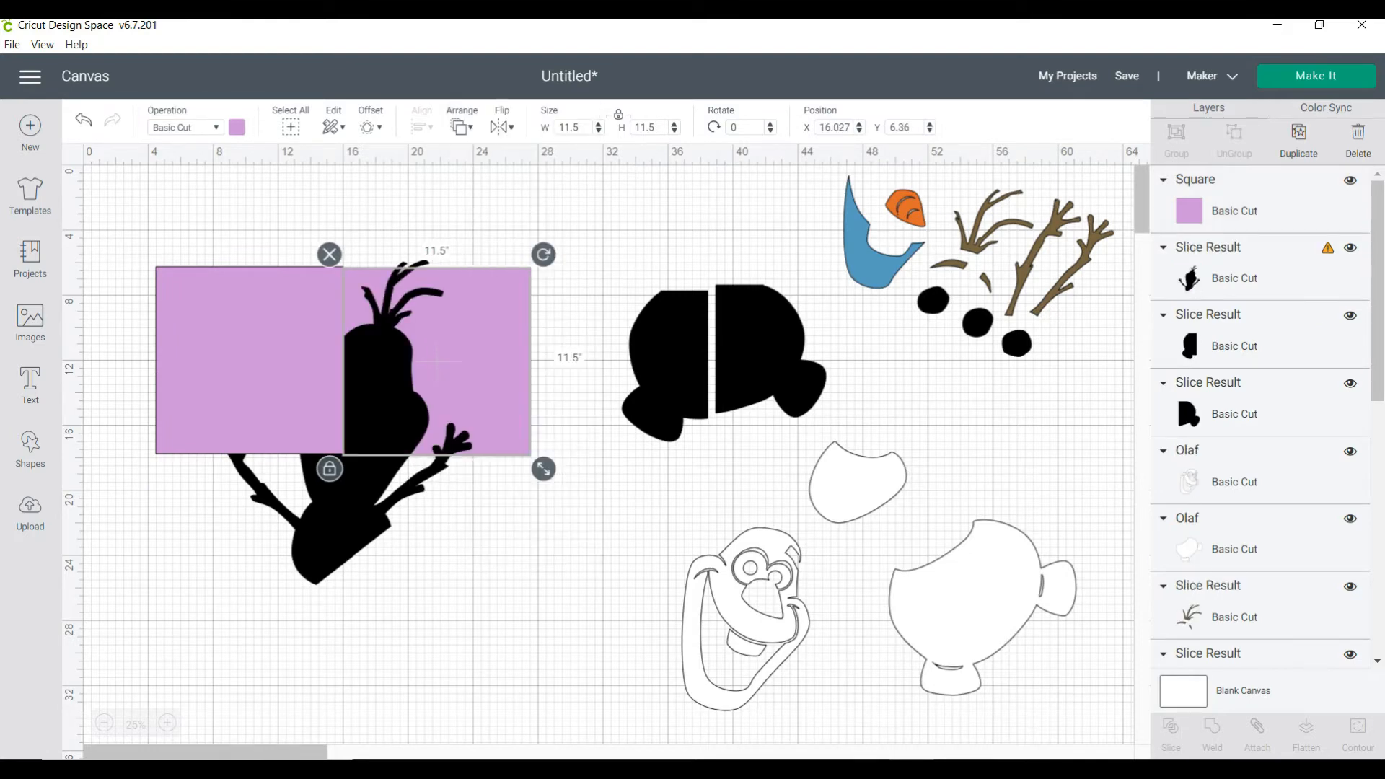
right_click(217, 361)
left_click(274, 300)
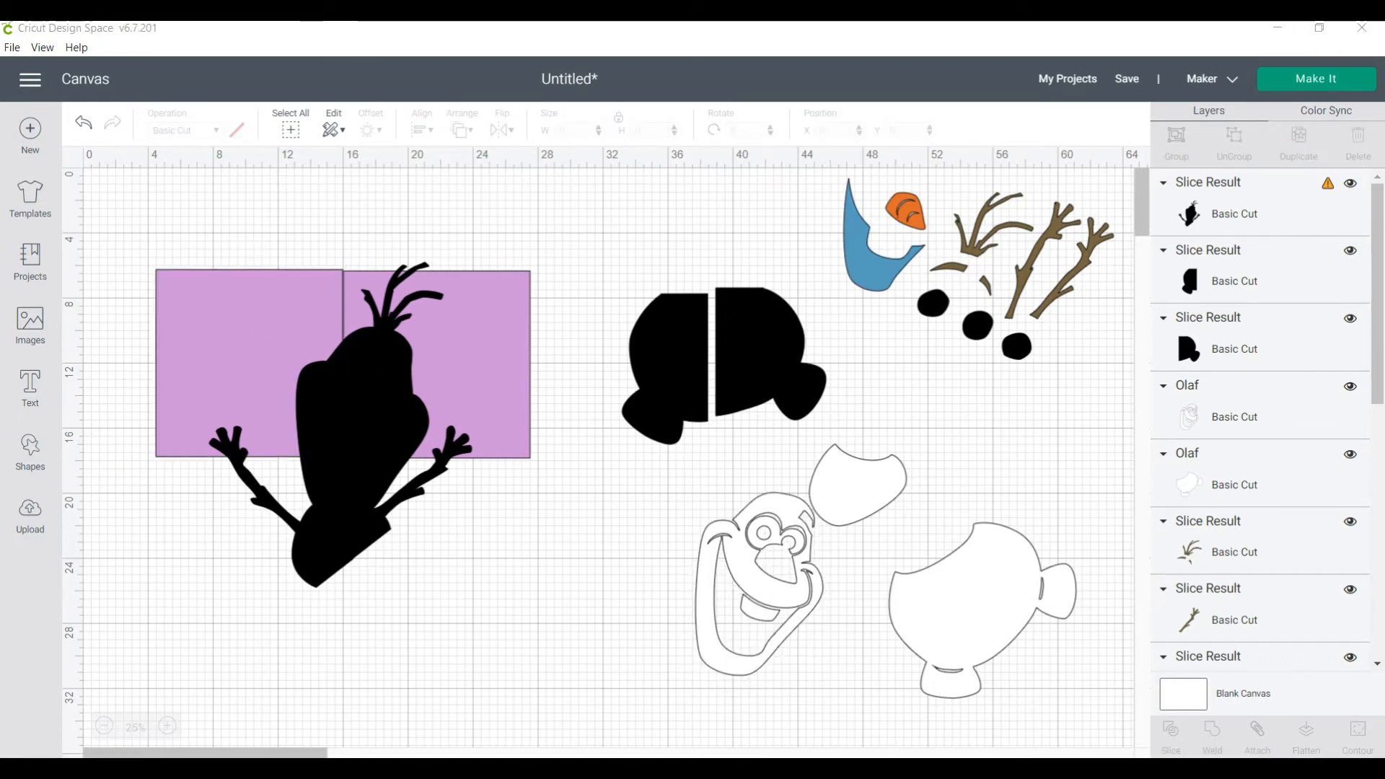
Rotate the upper silhouette piece to about 302.7° and place it over the left-hand purple square at about X 1.8, Y 4.5
left_click_drag(360, 419, 367, 397)
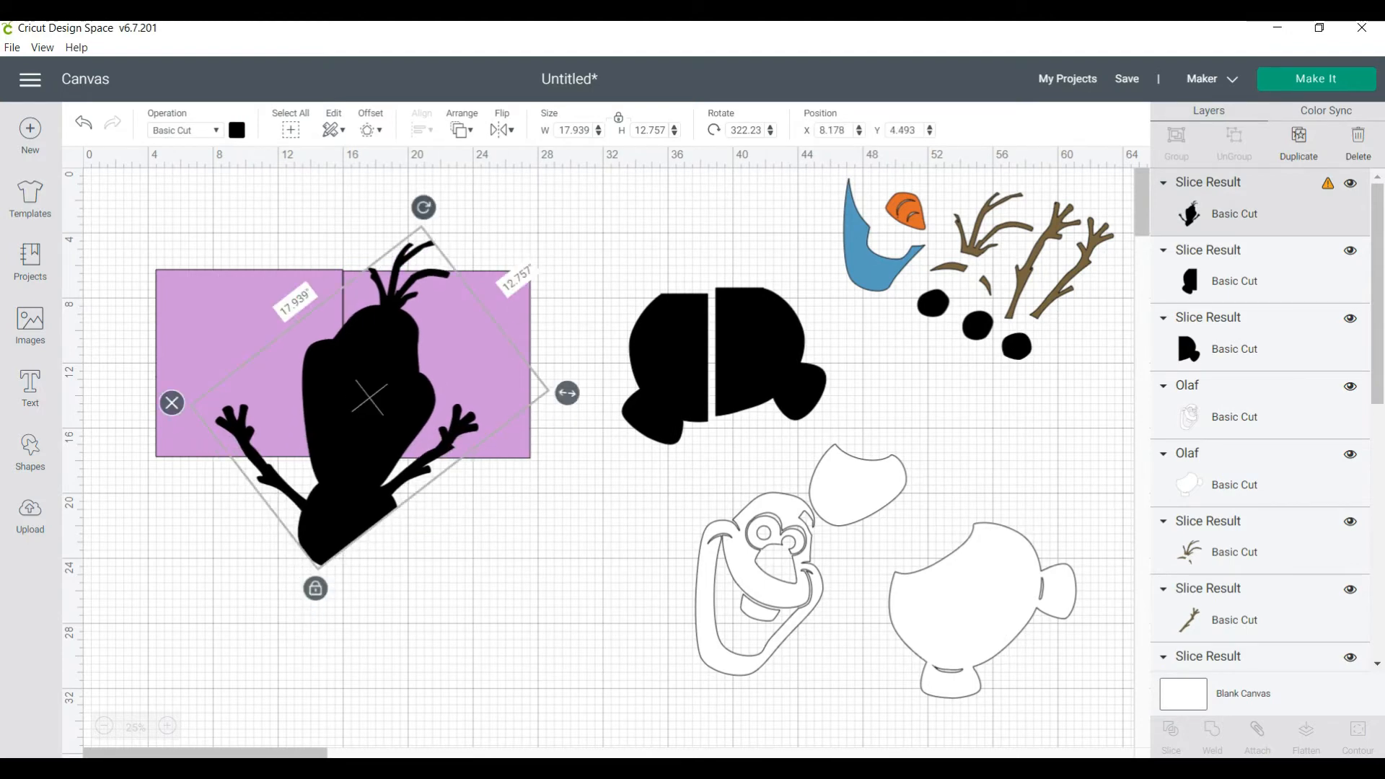
left_click_drag(423, 208, 148, 335)
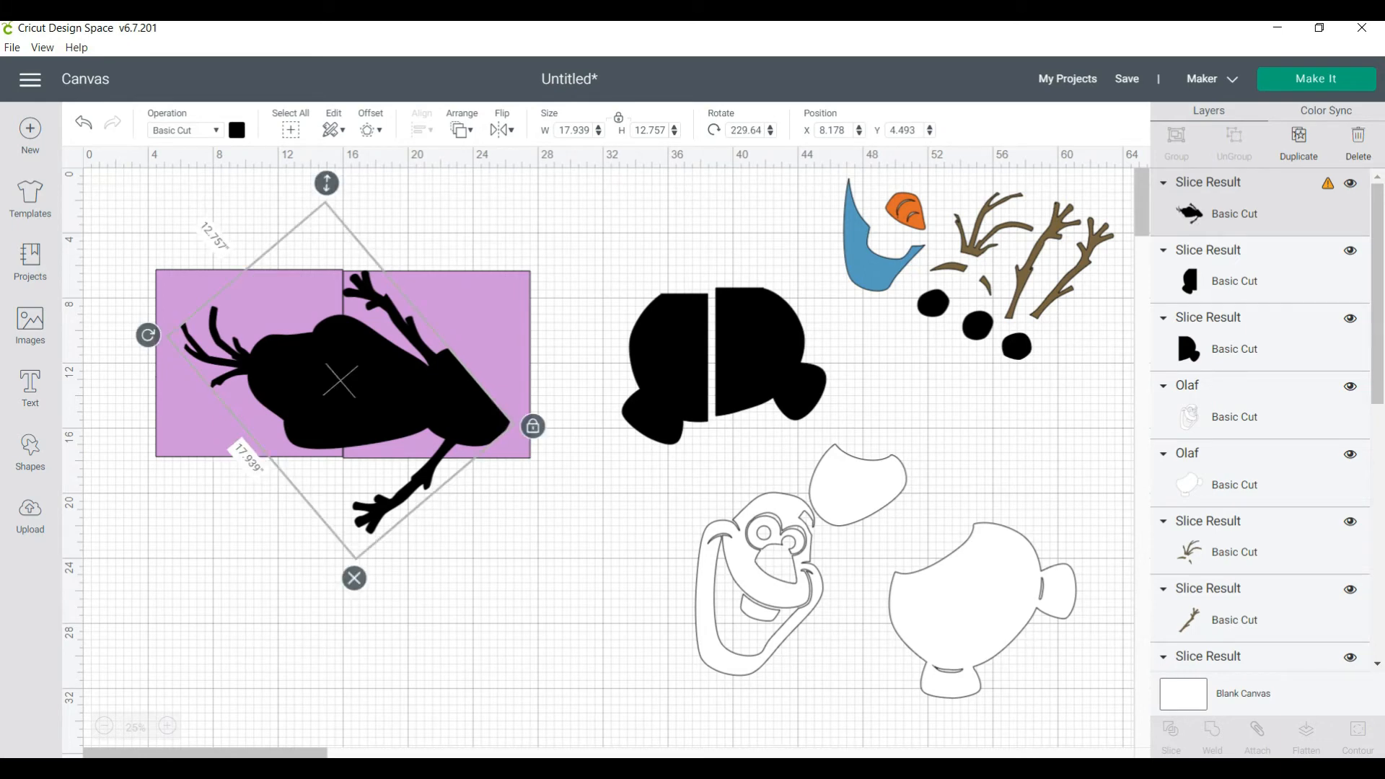
left_click_drag(148, 335, 350, 192)
left_click_drag(362, 390, 251, 410)
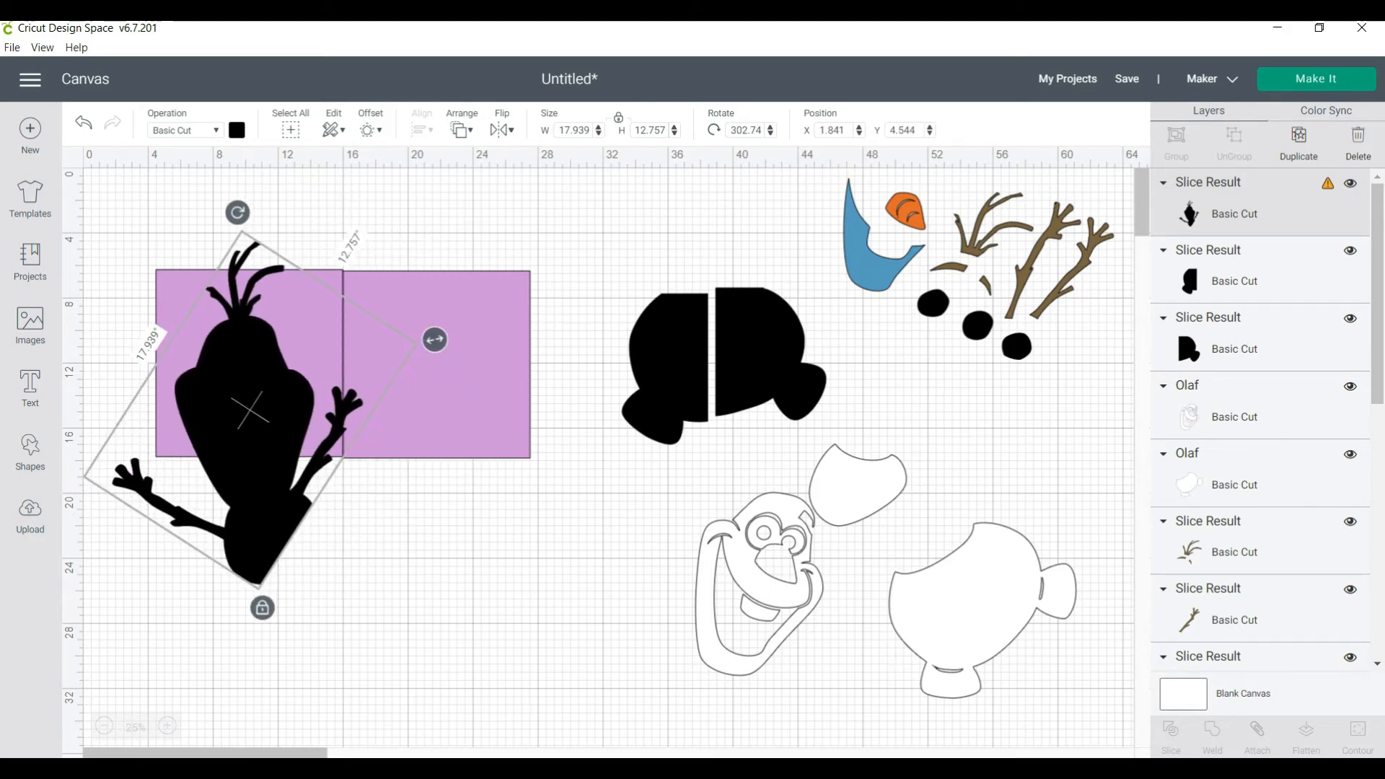
Delete the right-hand purple square, then place the silhouette at about X 0.9, Y 4.8 and the remaining square behind its head at X 2.5, Y 3.1
left_click(448, 375)
key("Delete")
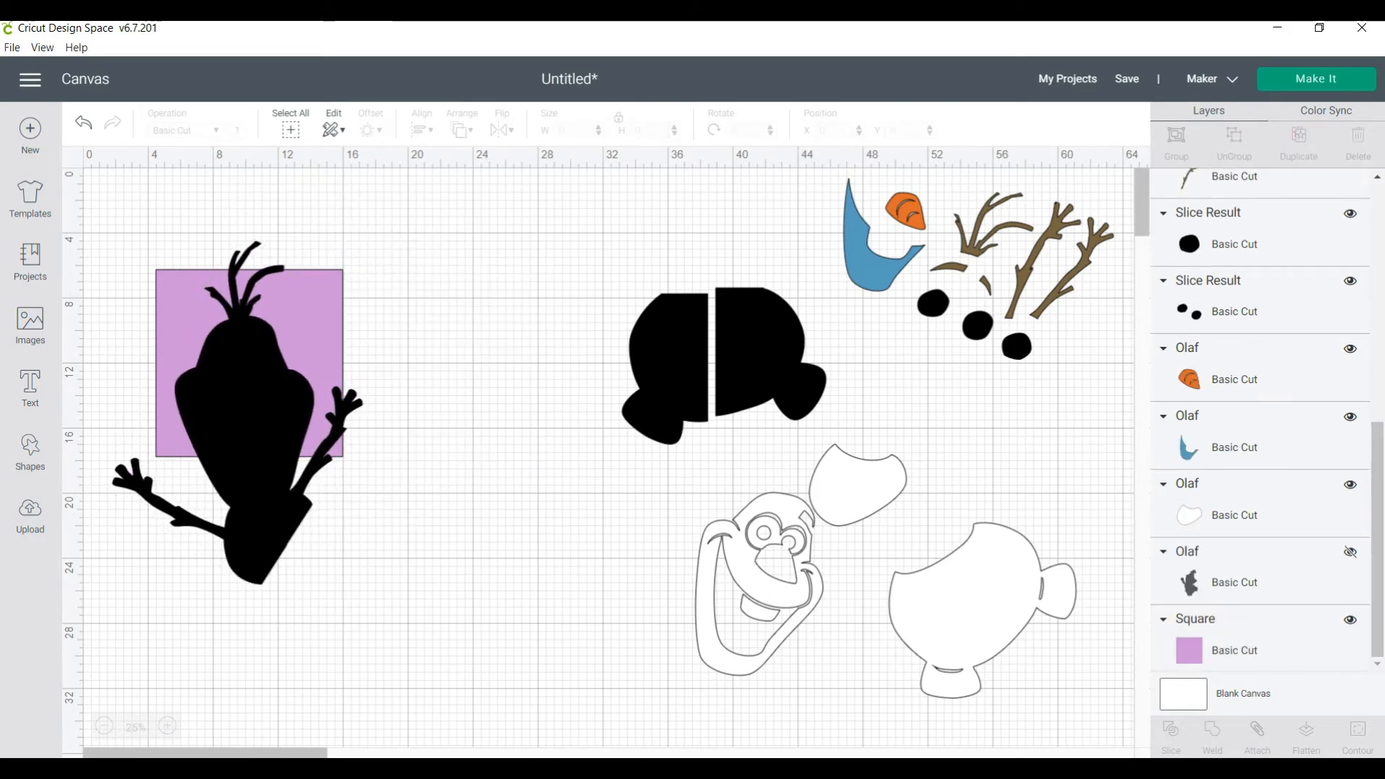
mouse_move(250, 411)
left_mouse_down()
mouse_move(272, 429)
mouse_move(235, 415)
left_mouse_up()
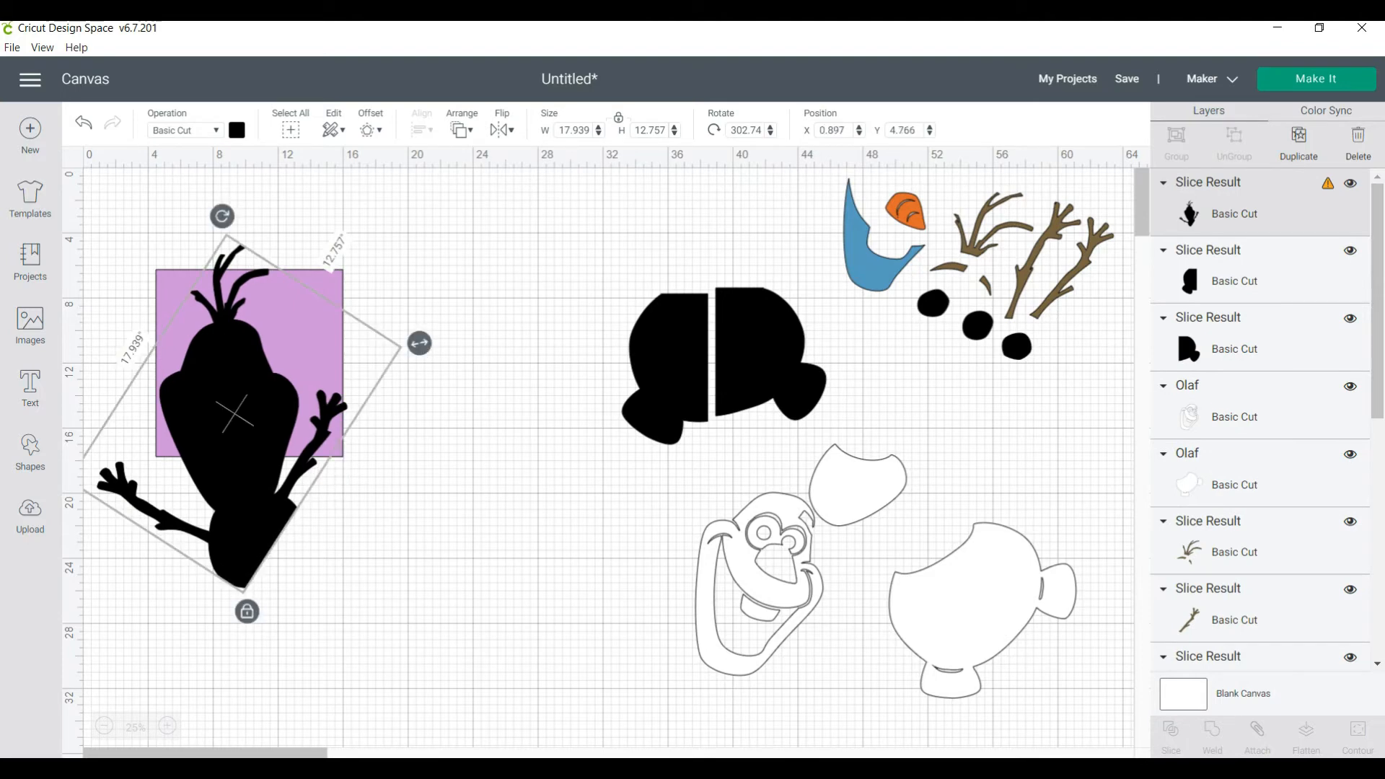
left_click_drag(246, 364, 218, 316)
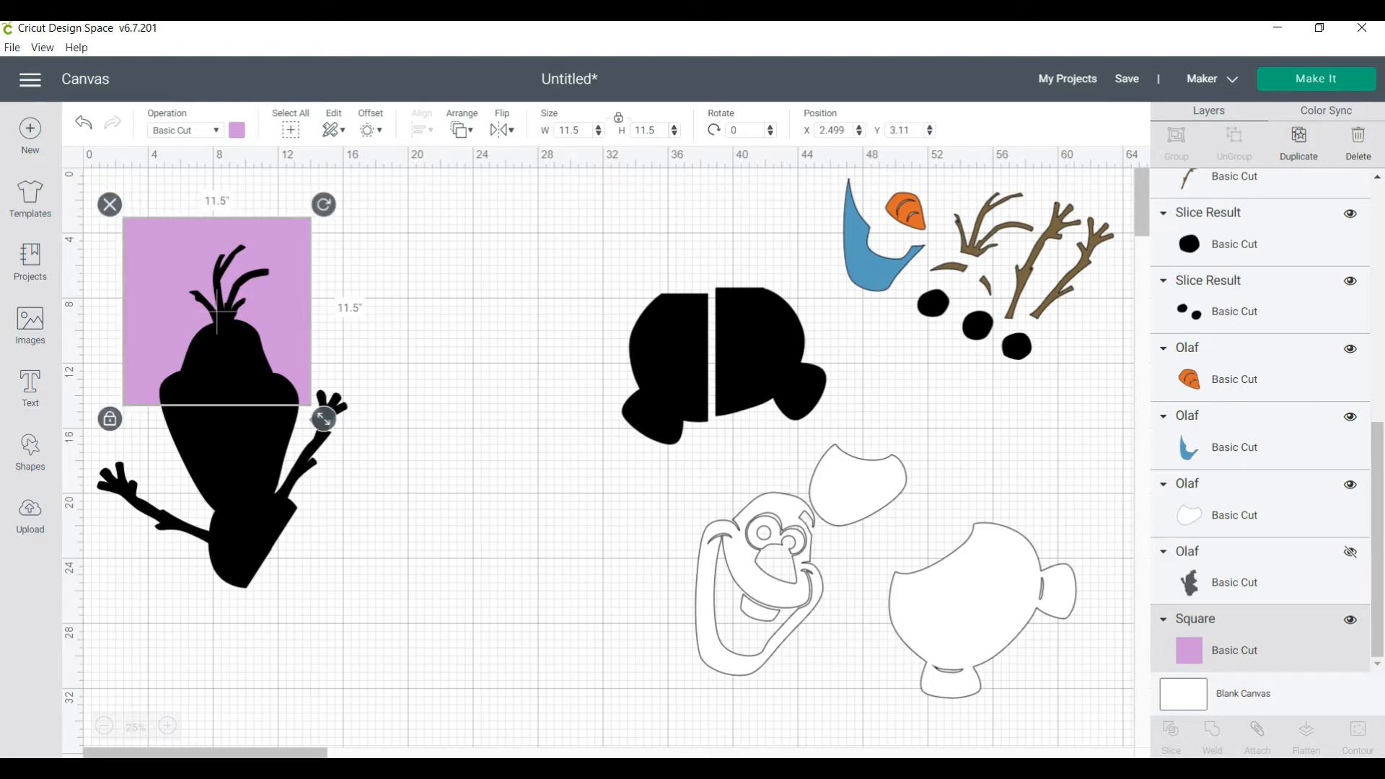
Slice the upper silhouette piece with the purple square and delete the two purple leftovers
left_click(218, 316)
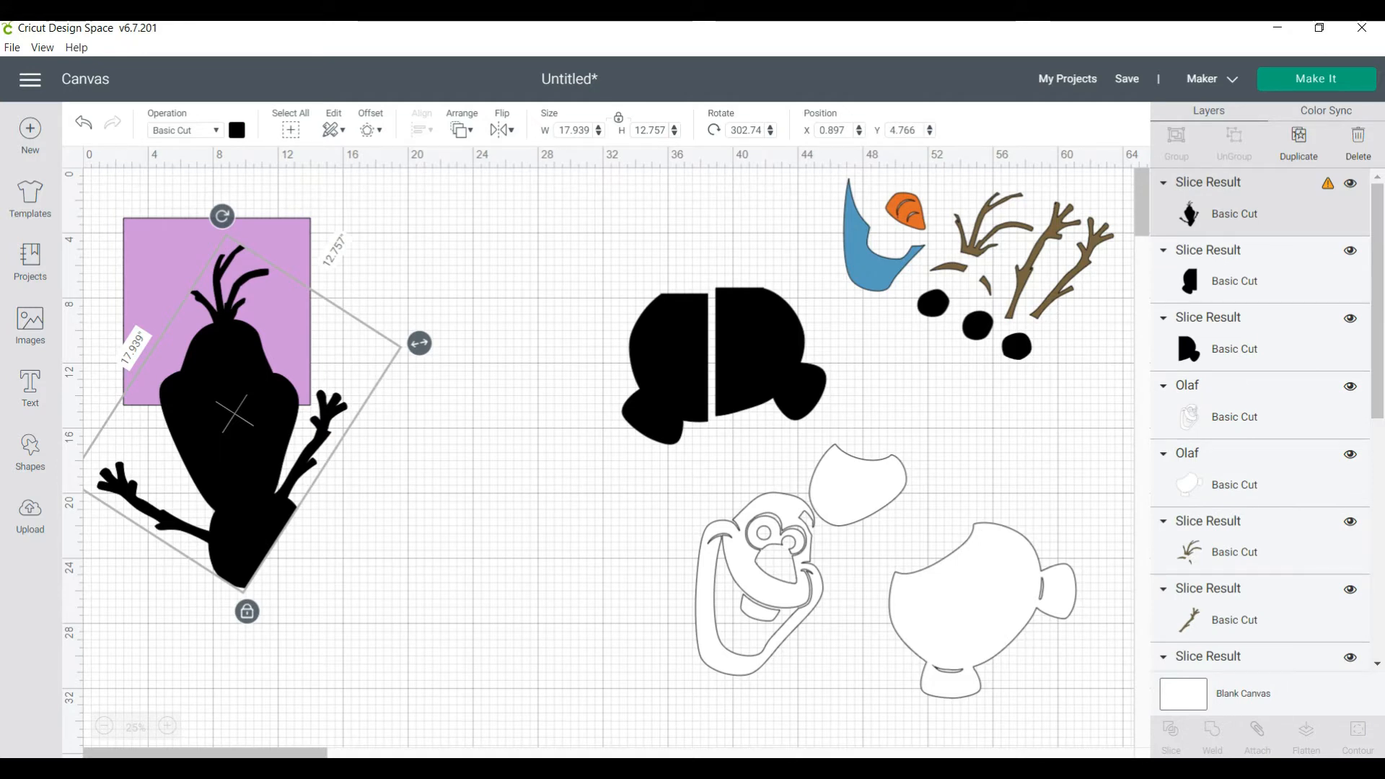
left_click(275, 268, "shift")
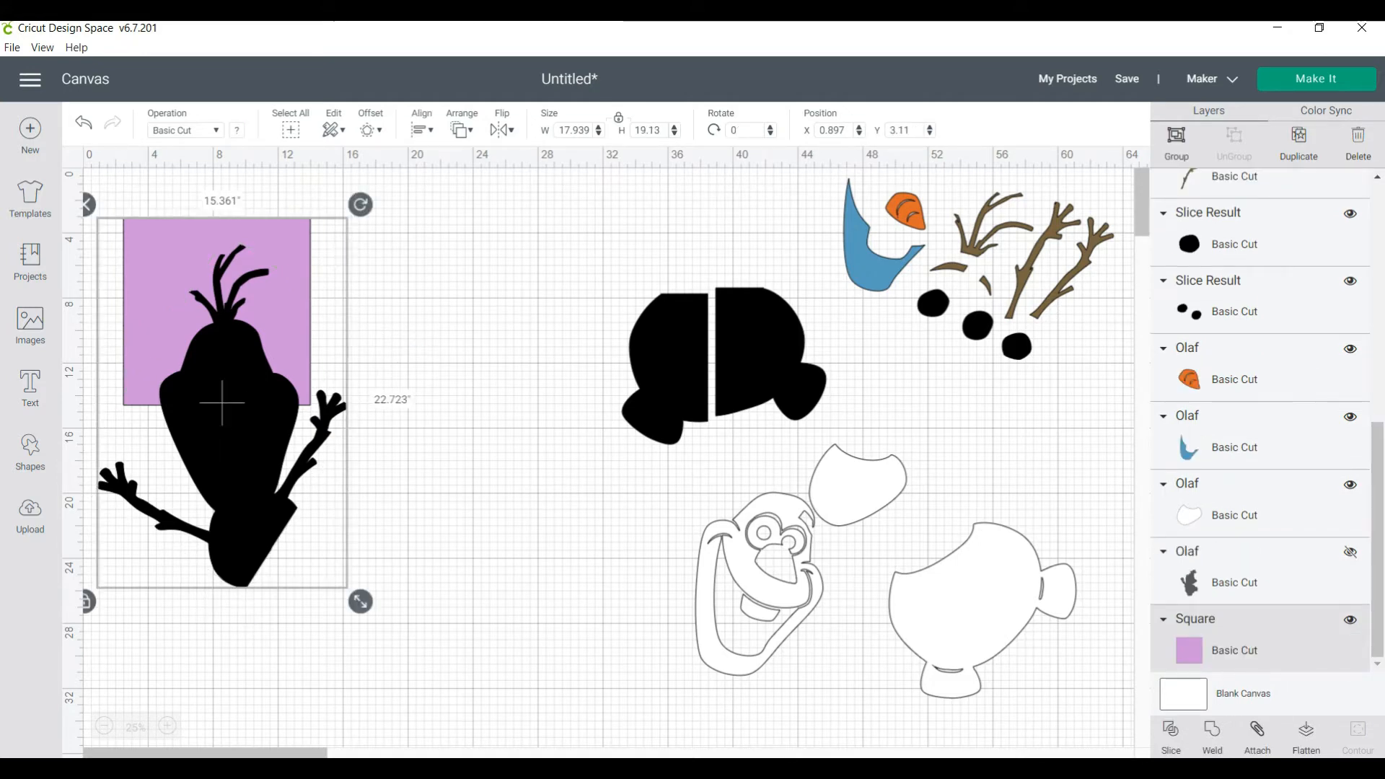
left_click(1171, 734)
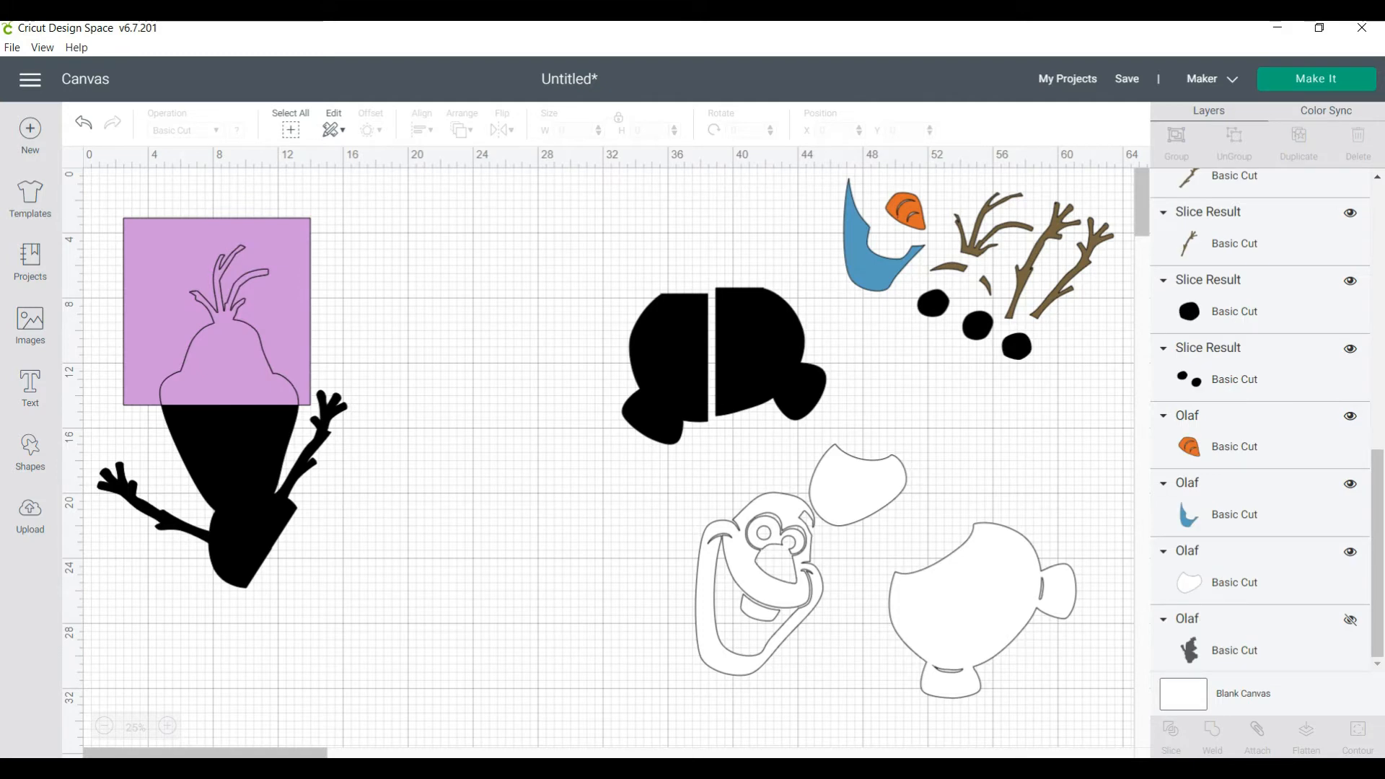
left_click(278, 318)
key("Delete")
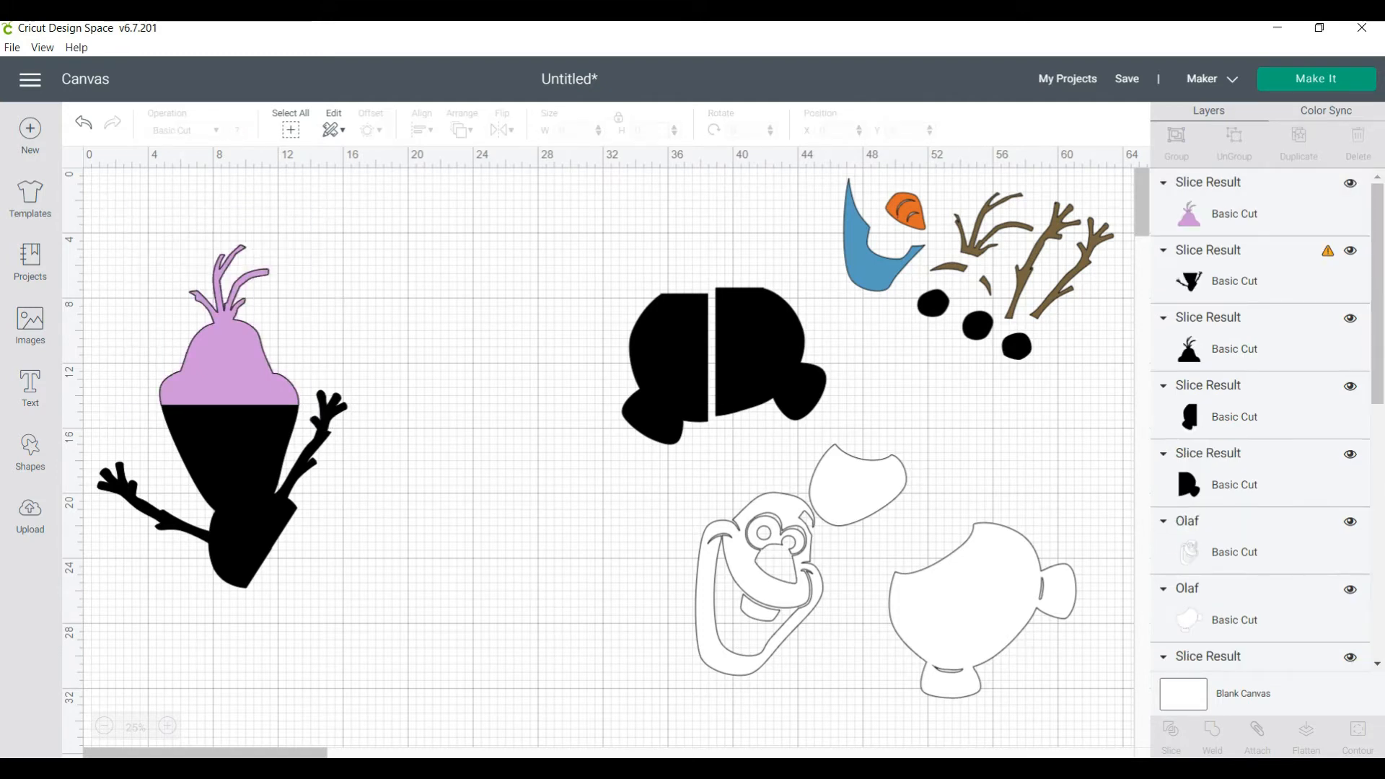
left_click(228, 353)
key("Delete")
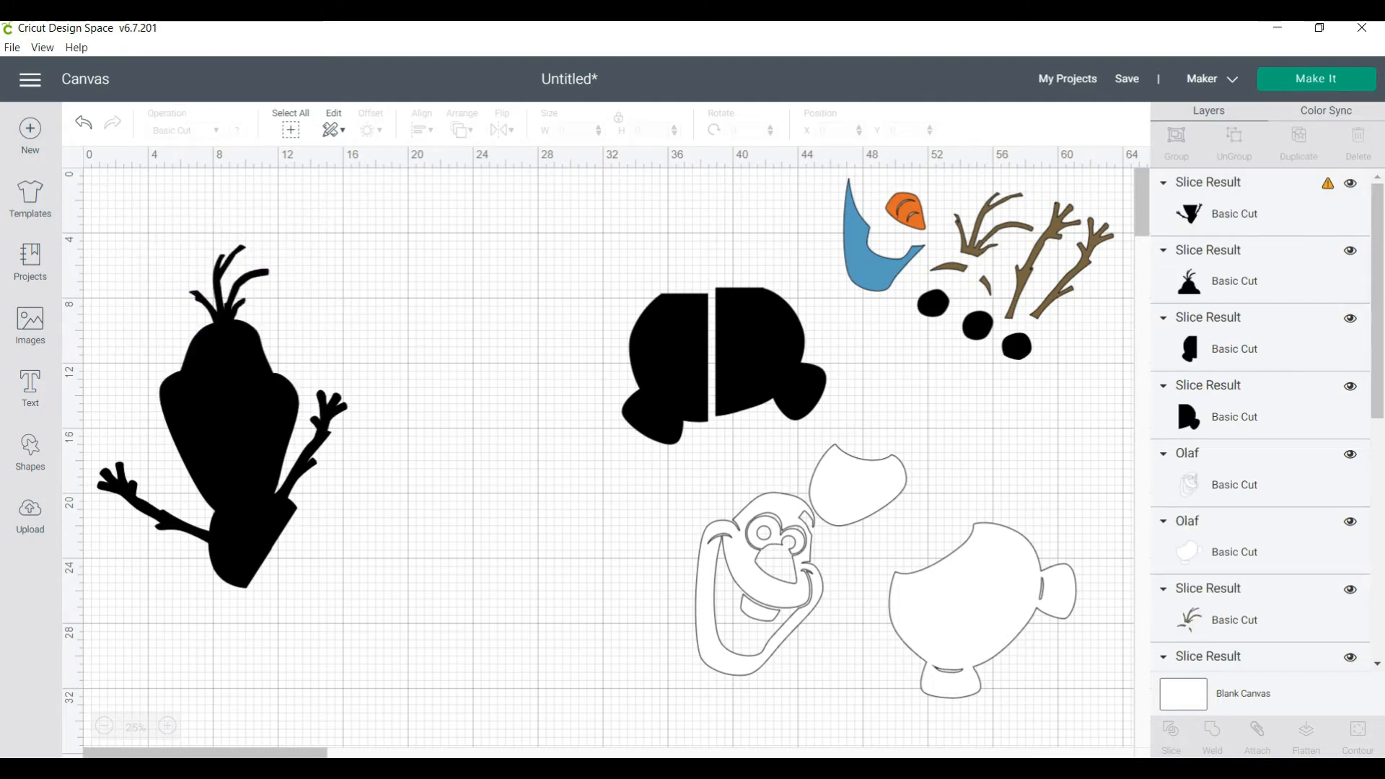
Move the sliced head piece to about X 23.7, Y 3.2 and the piece with the arms to about X 2.6, Y 13.0
left_click_drag(228, 326, 537, 302)
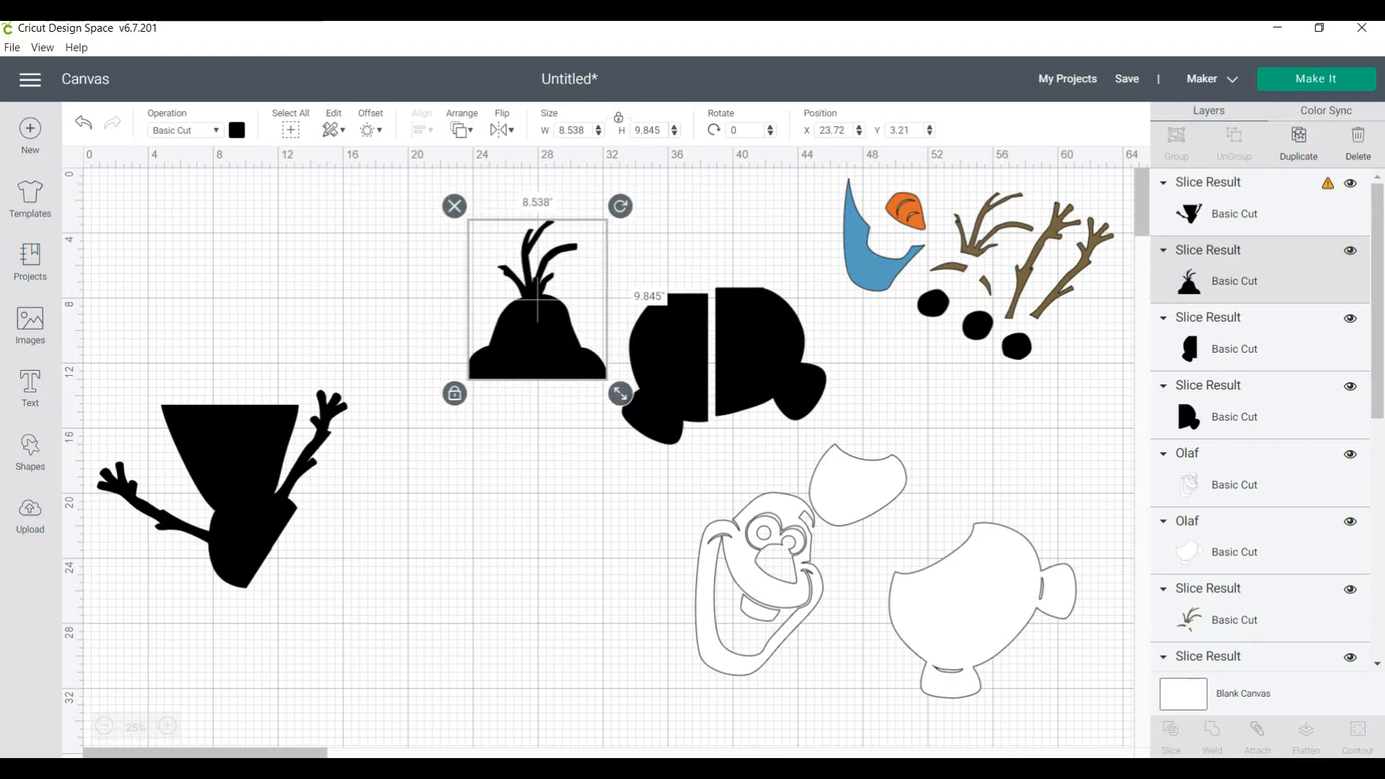
left_click(221, 486)
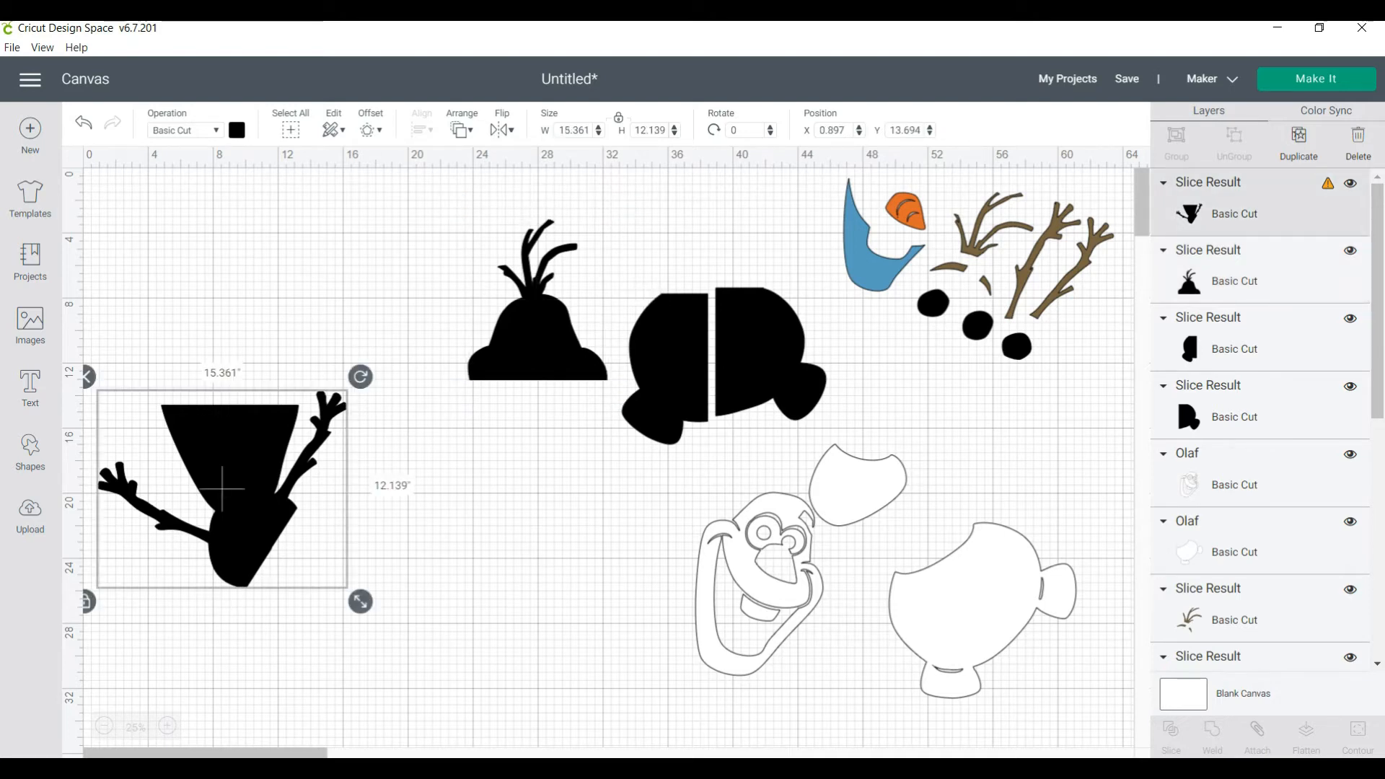
left_click_drag(222, 486, 249, 476)
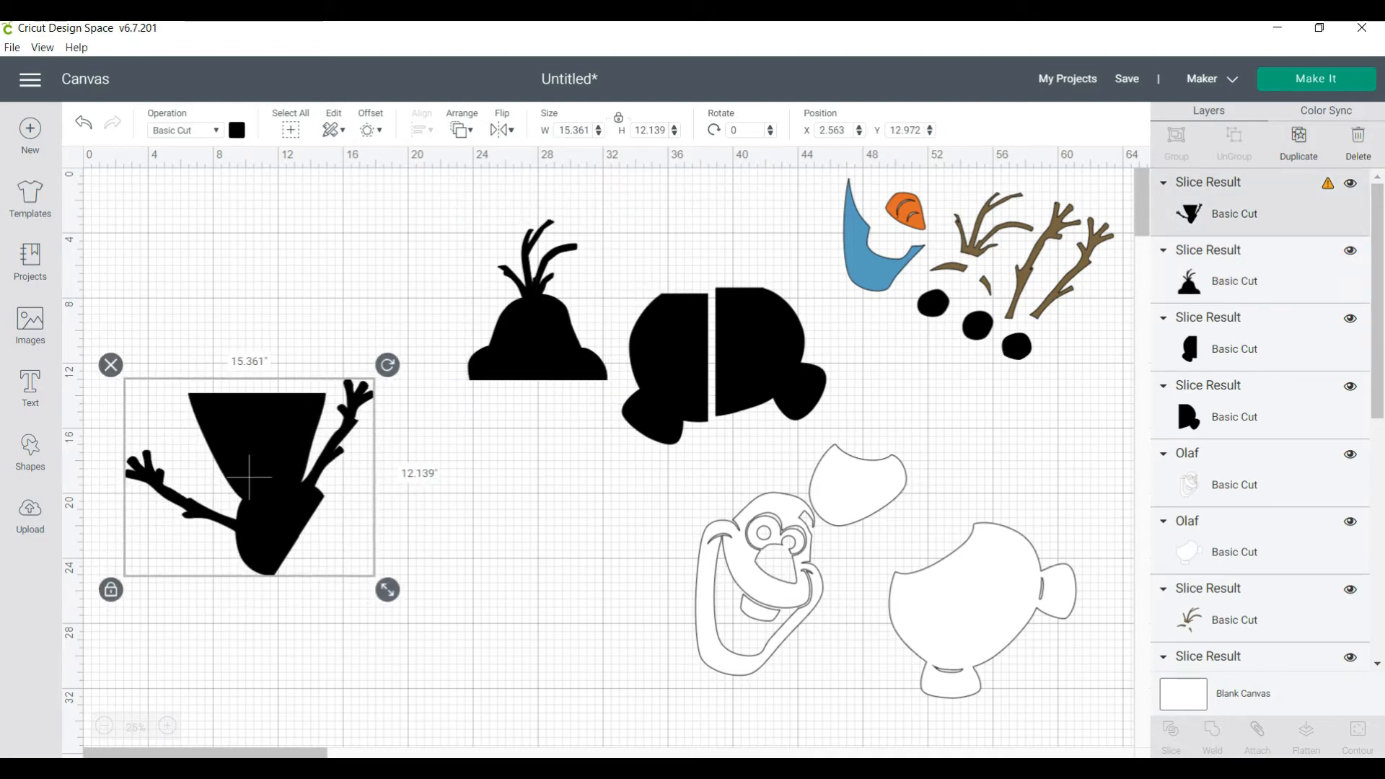
left_click(181, 628)
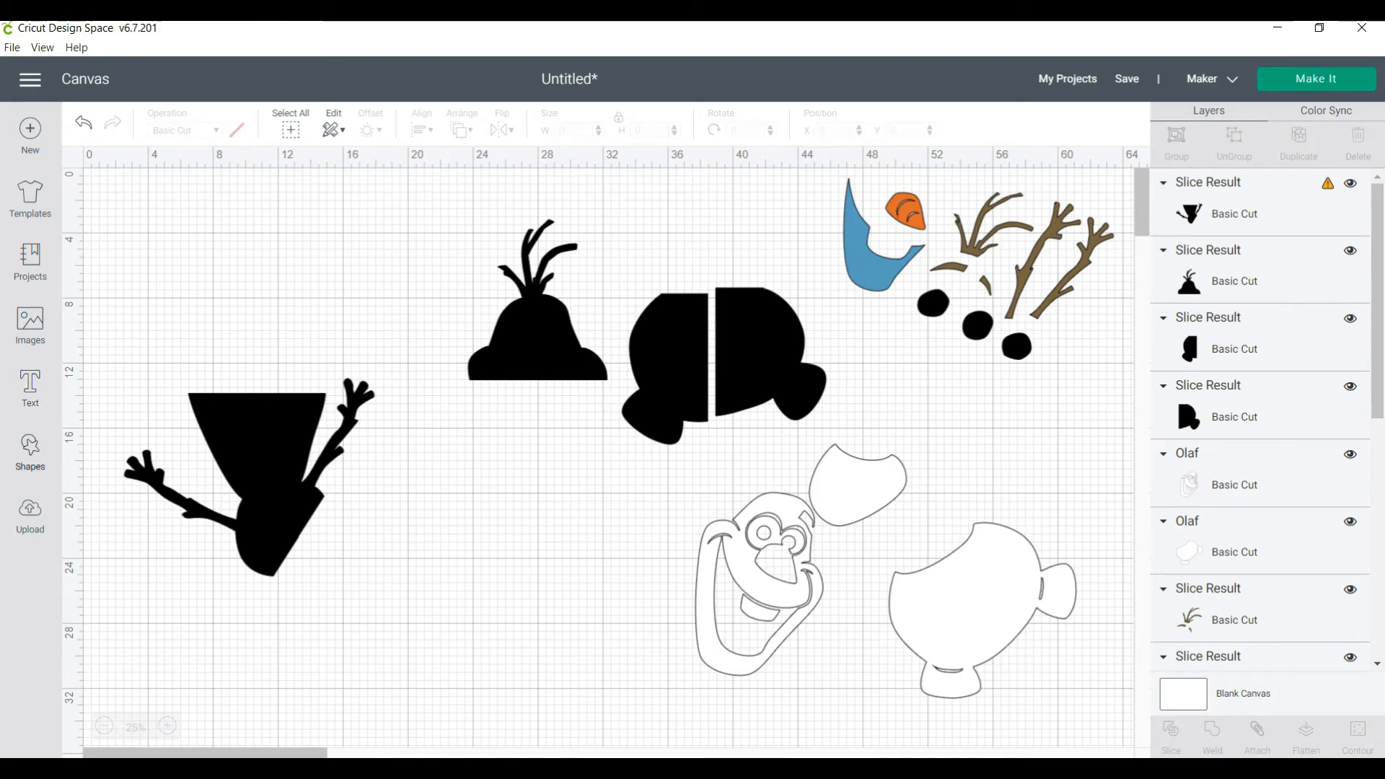
Insert another square, colour it light green, and set its size to 11.5 by 11.5 inches
left_click(30, 453)
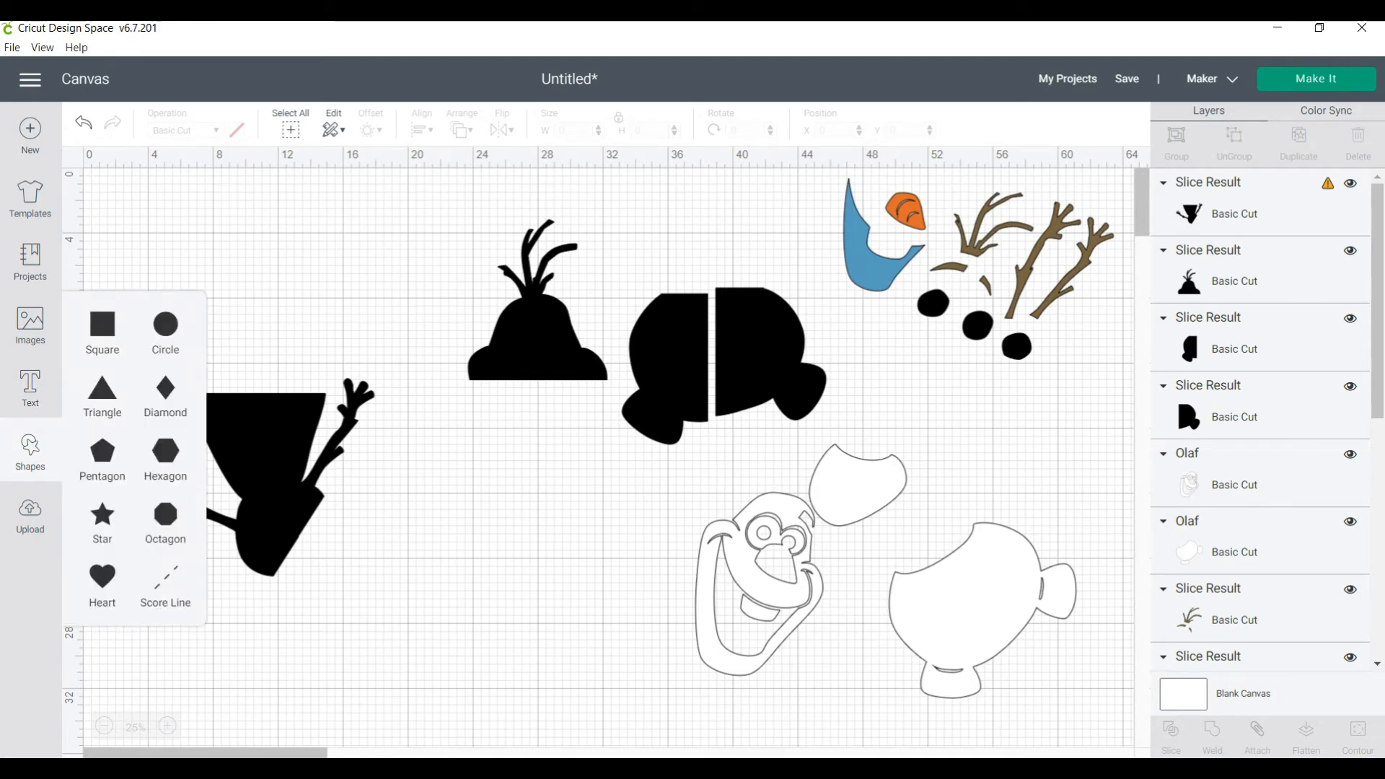
left_click(102, 328)
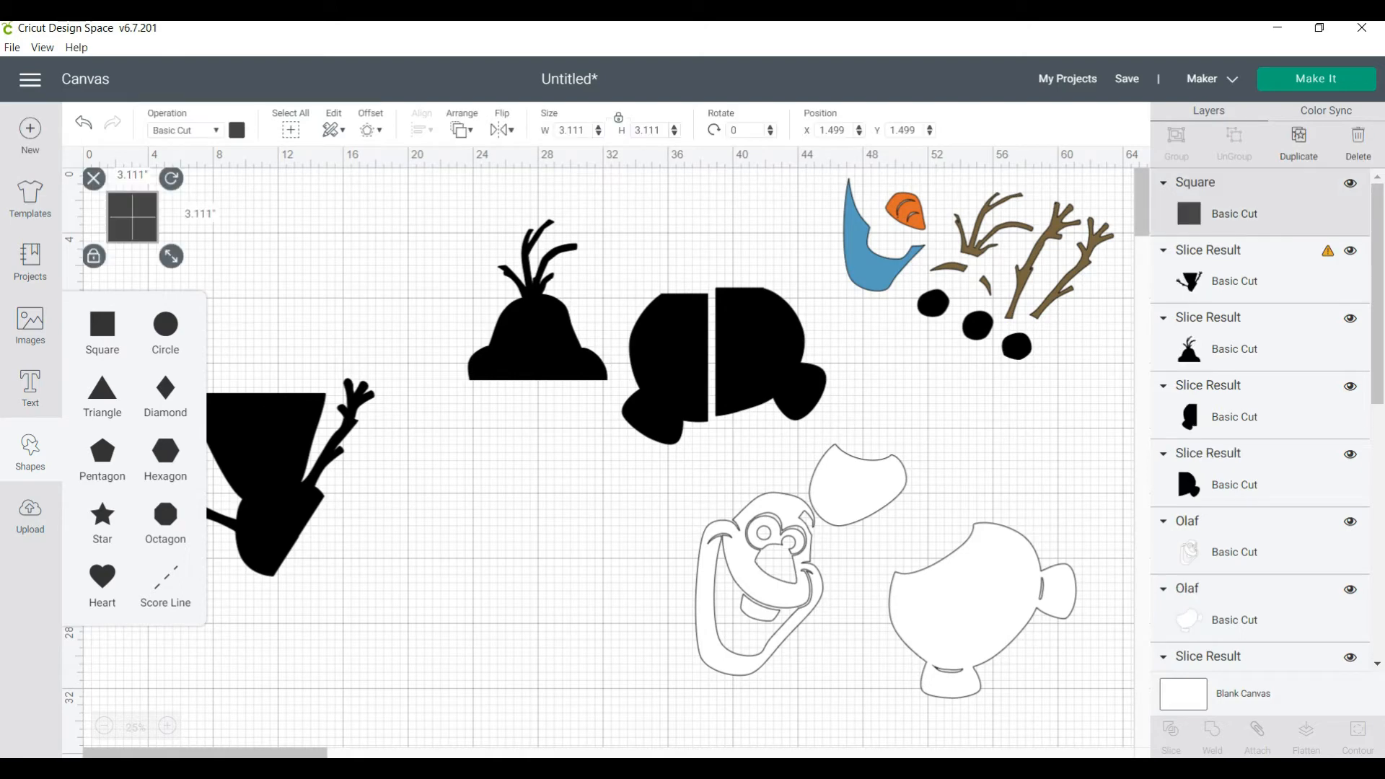
left_click(236, 131)
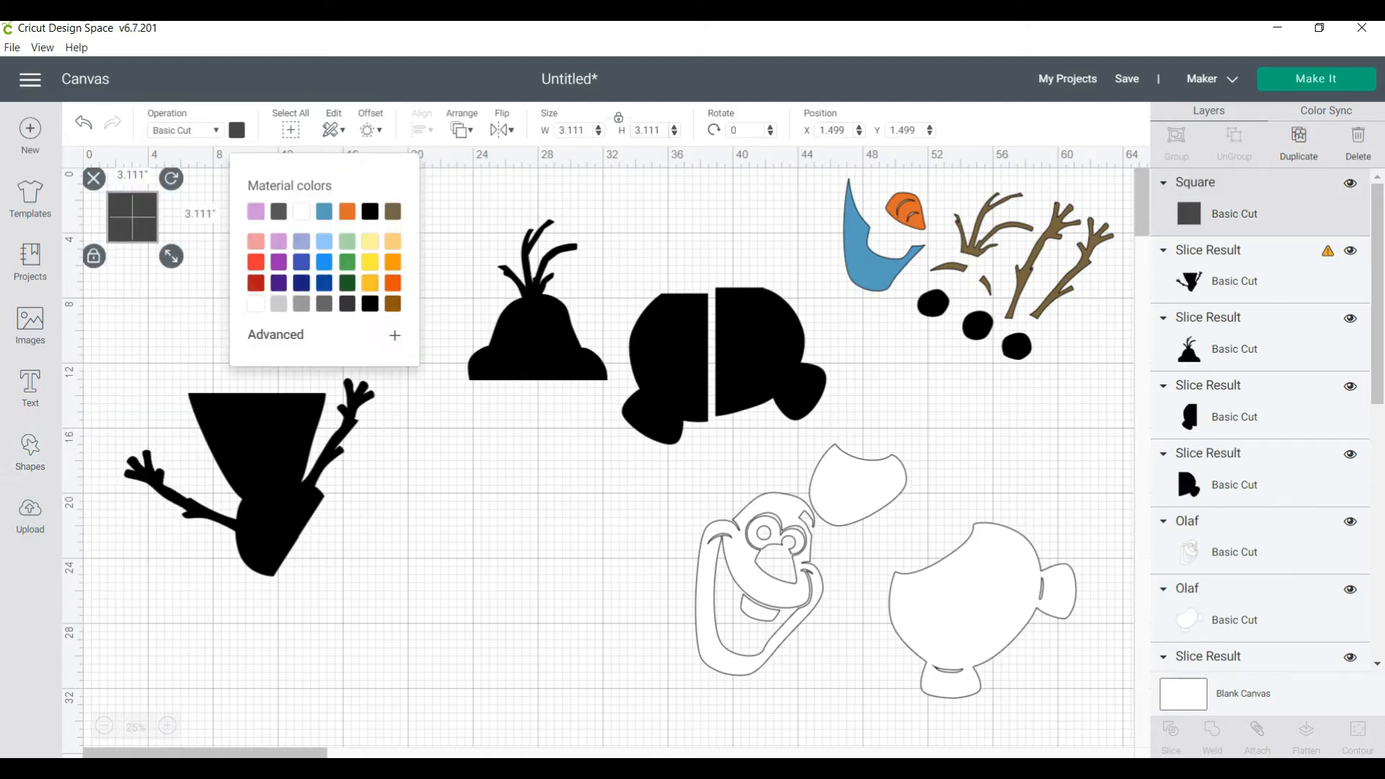
left_click(347, 242)
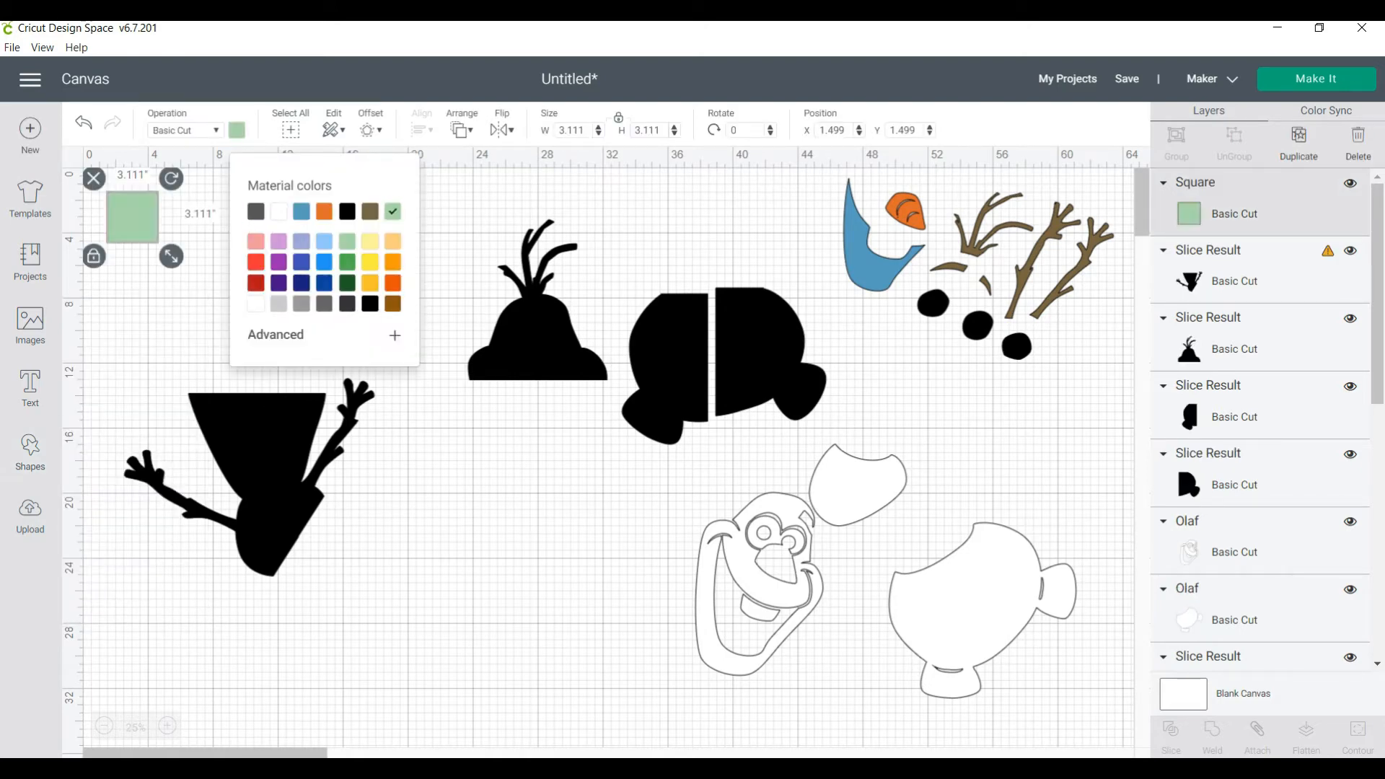
left_click(583, 131)
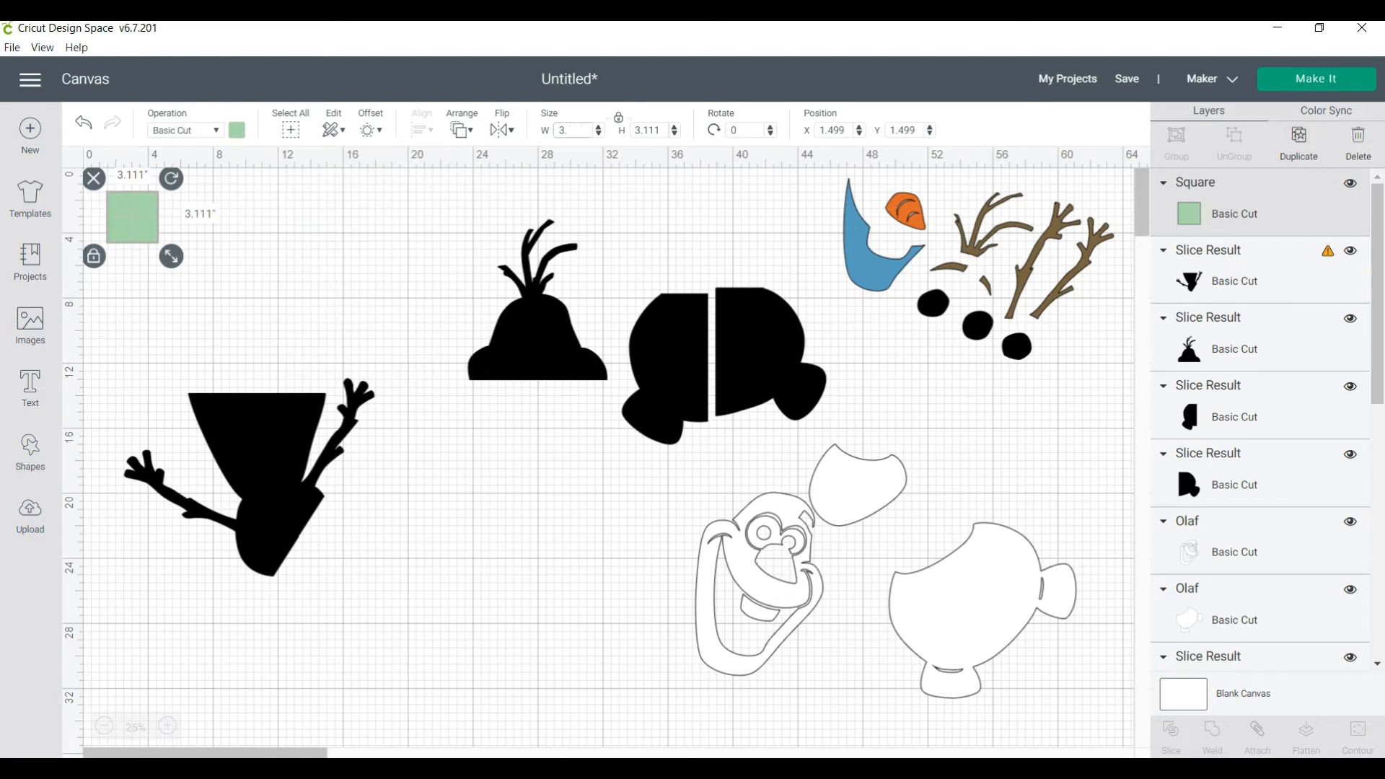
key("BackSpace")
key("BackSpace")
type("11.5")
key("Return")
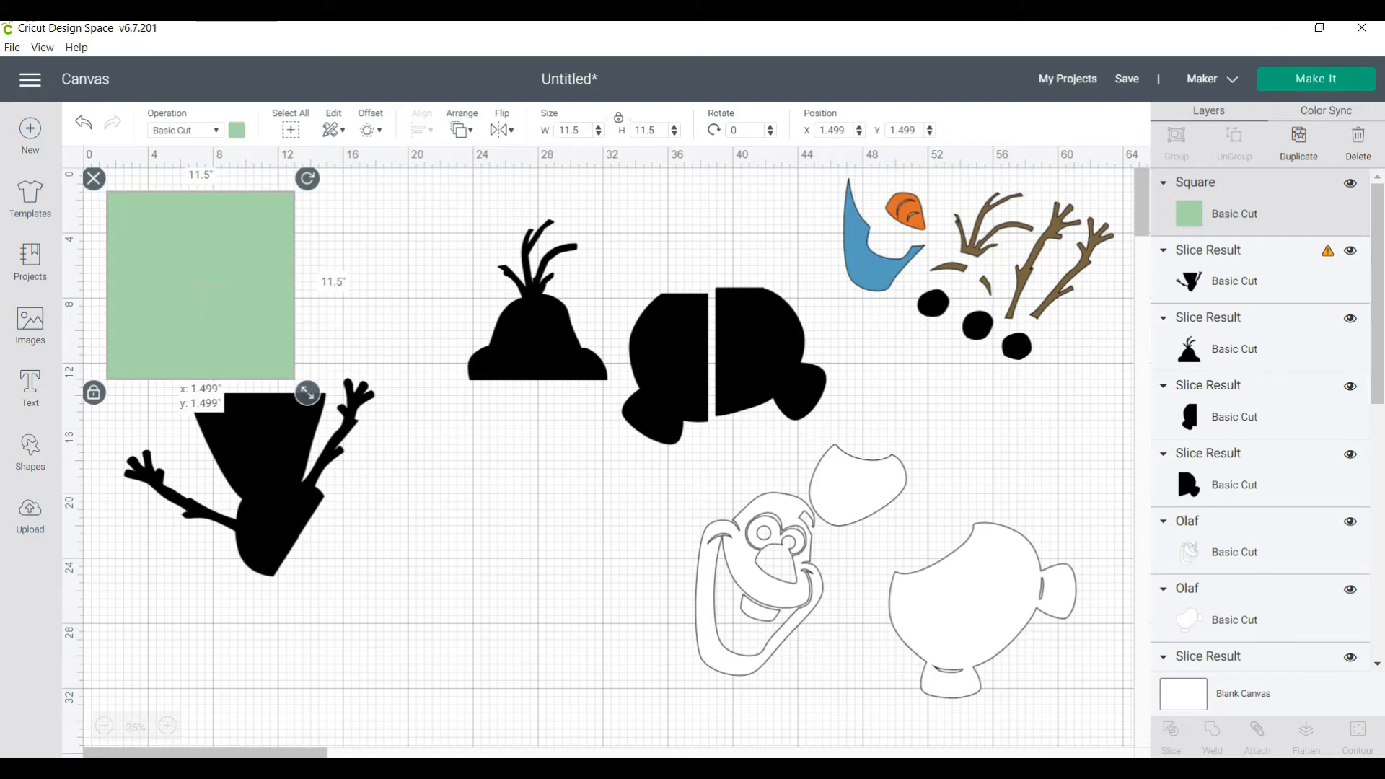
Place the green square over the left part of the arms piece at about X 0.8, Y 12.5 and send it to back
left_click_drag(201, 285, 189, 464)
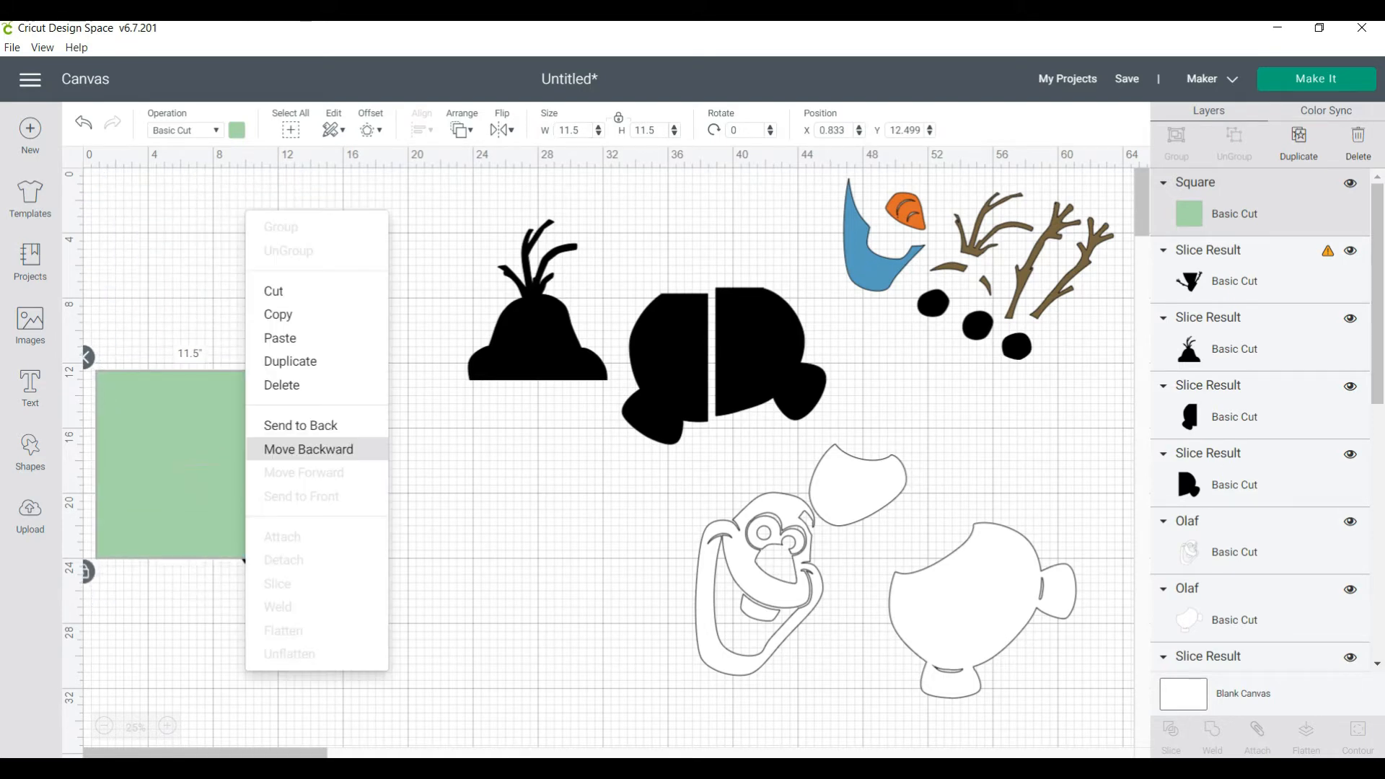
right_click(249, 426)
left_click(300, 425)
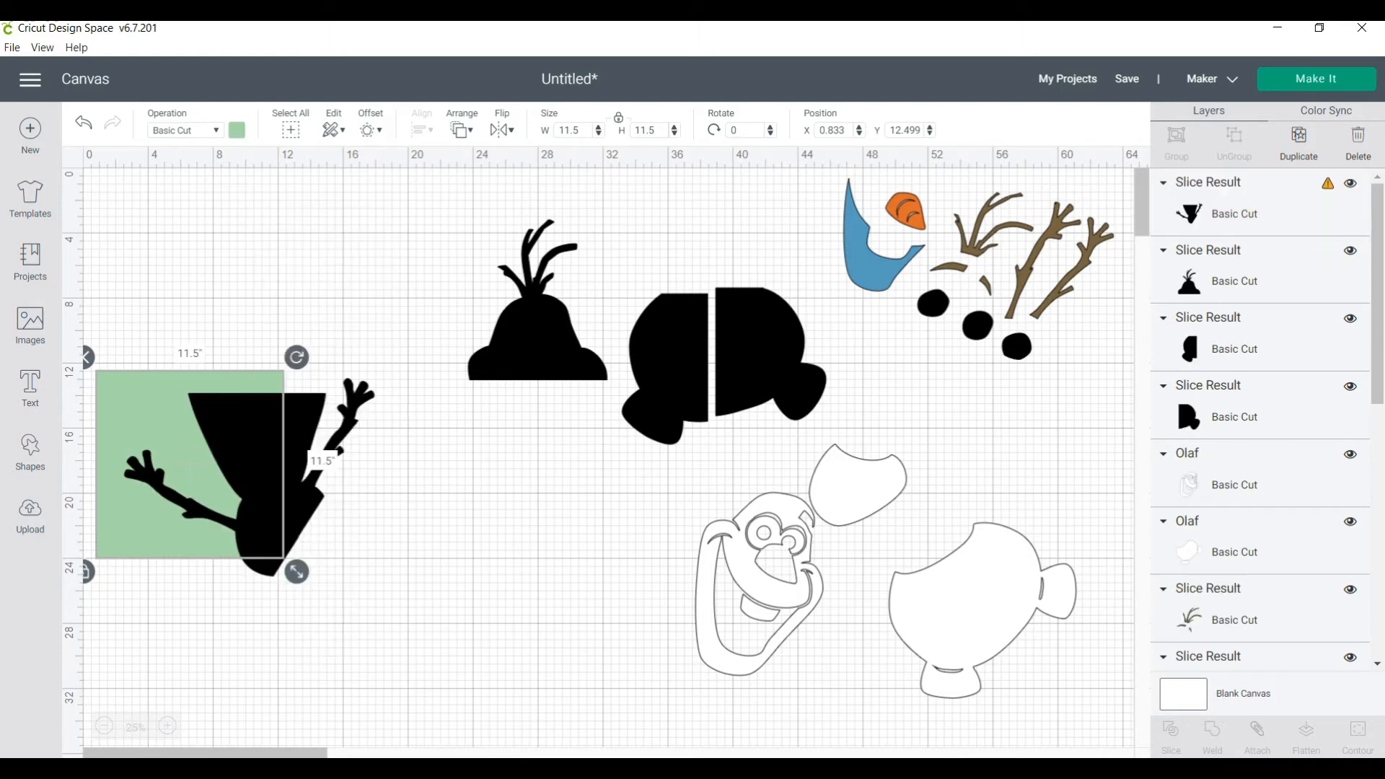
Adjust the black arms piece over the green square to about X 3.9, Y 11.8 and leave it selected
left_click_drag(250, 477, 269, 461)
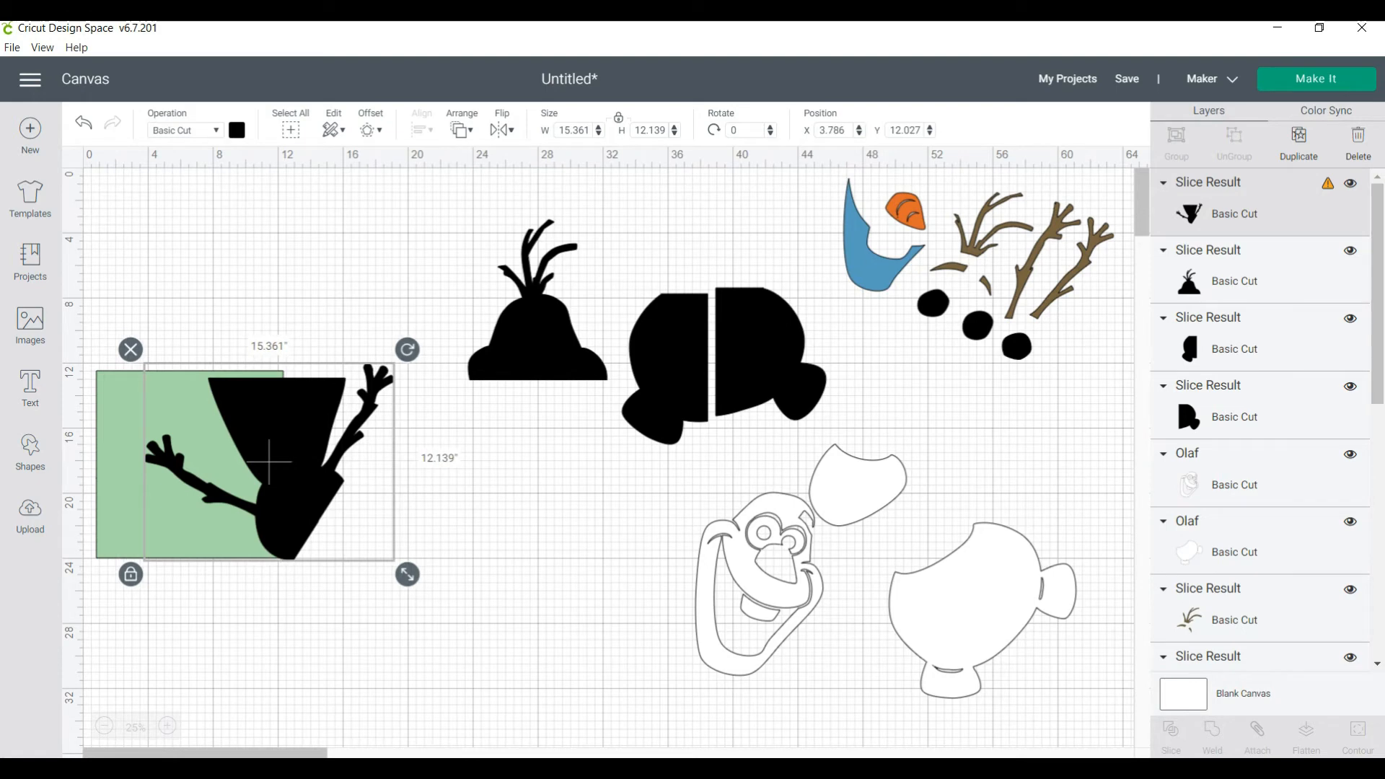
left_click_drag(269, 462, 277, 459)
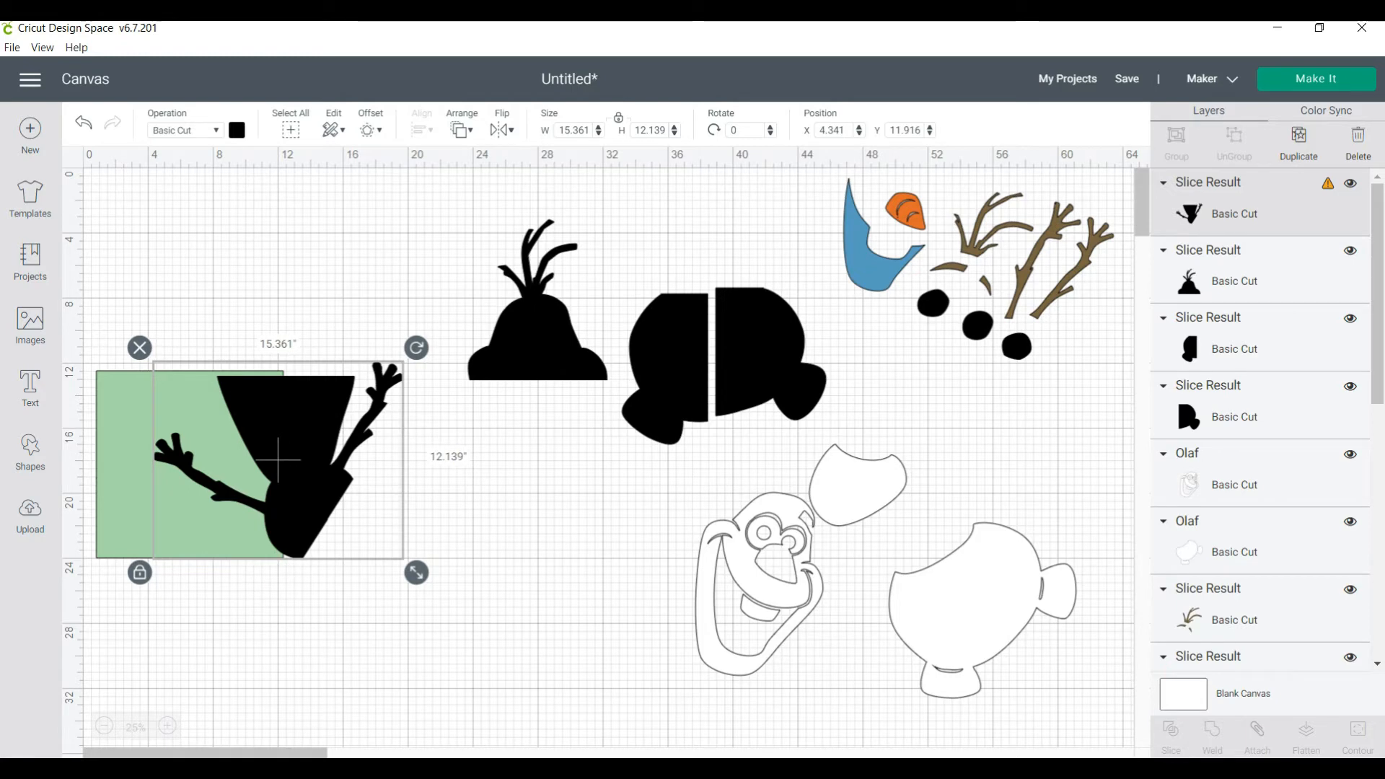
key("Escape")
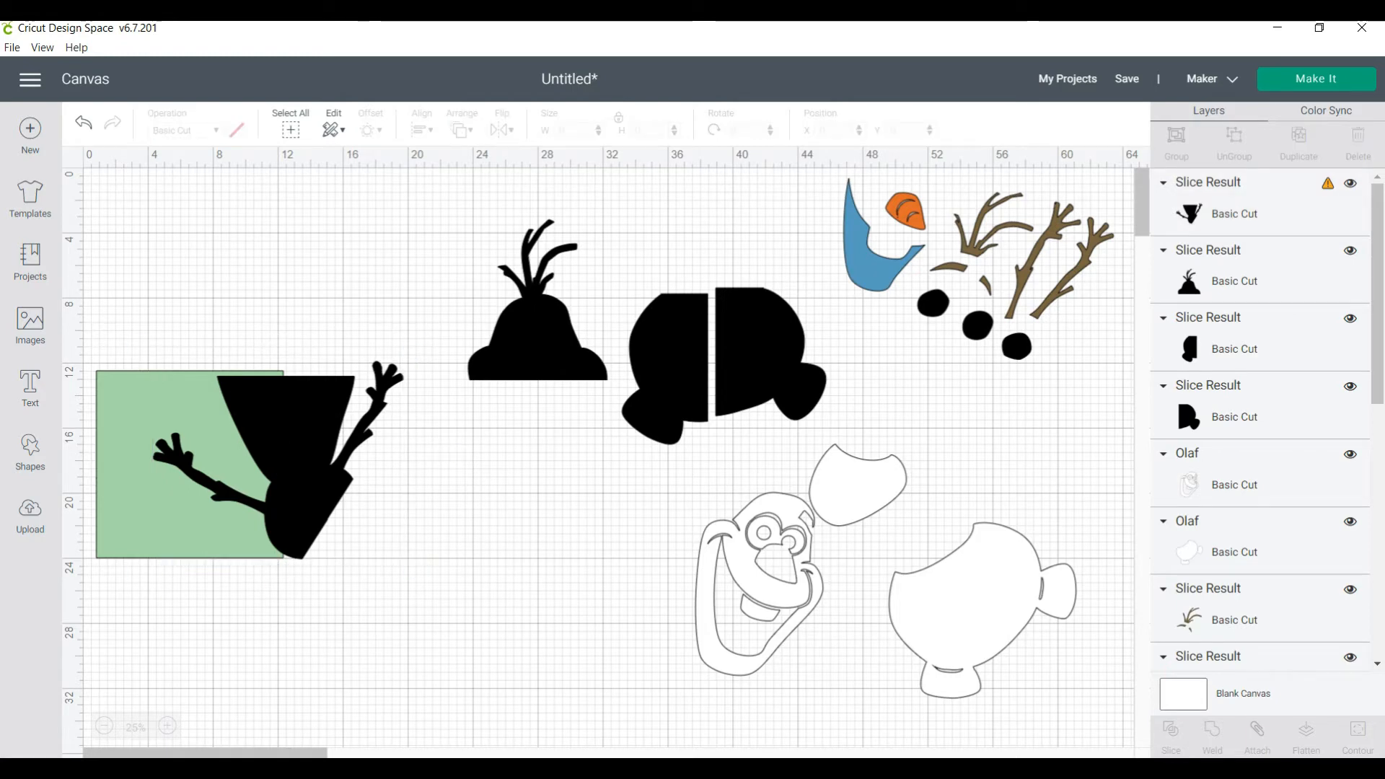
mouse_move(278, 460)
left_mouse_down()
mouse_move(253, 457)
mouse_move(270, 457)
left_mouse_up()
key("Escape")
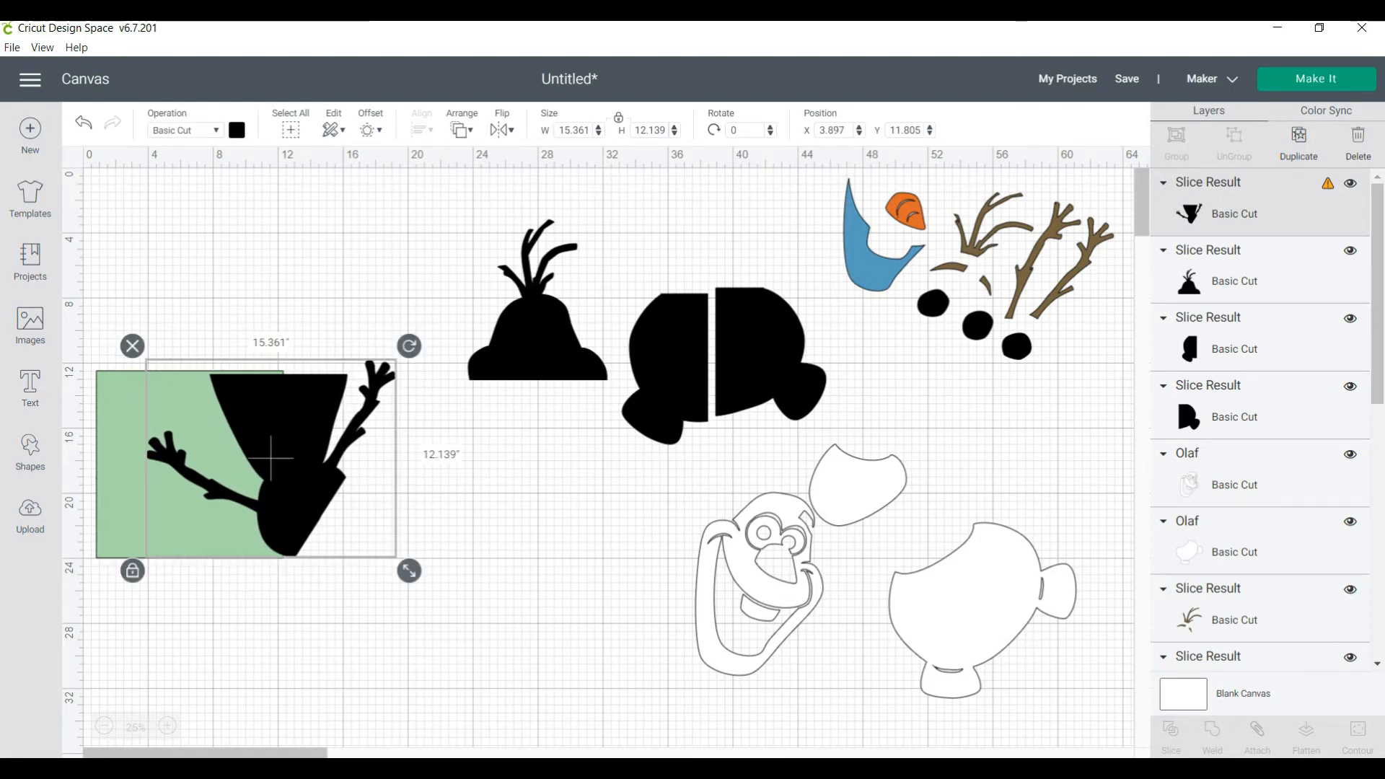
key("Escape")
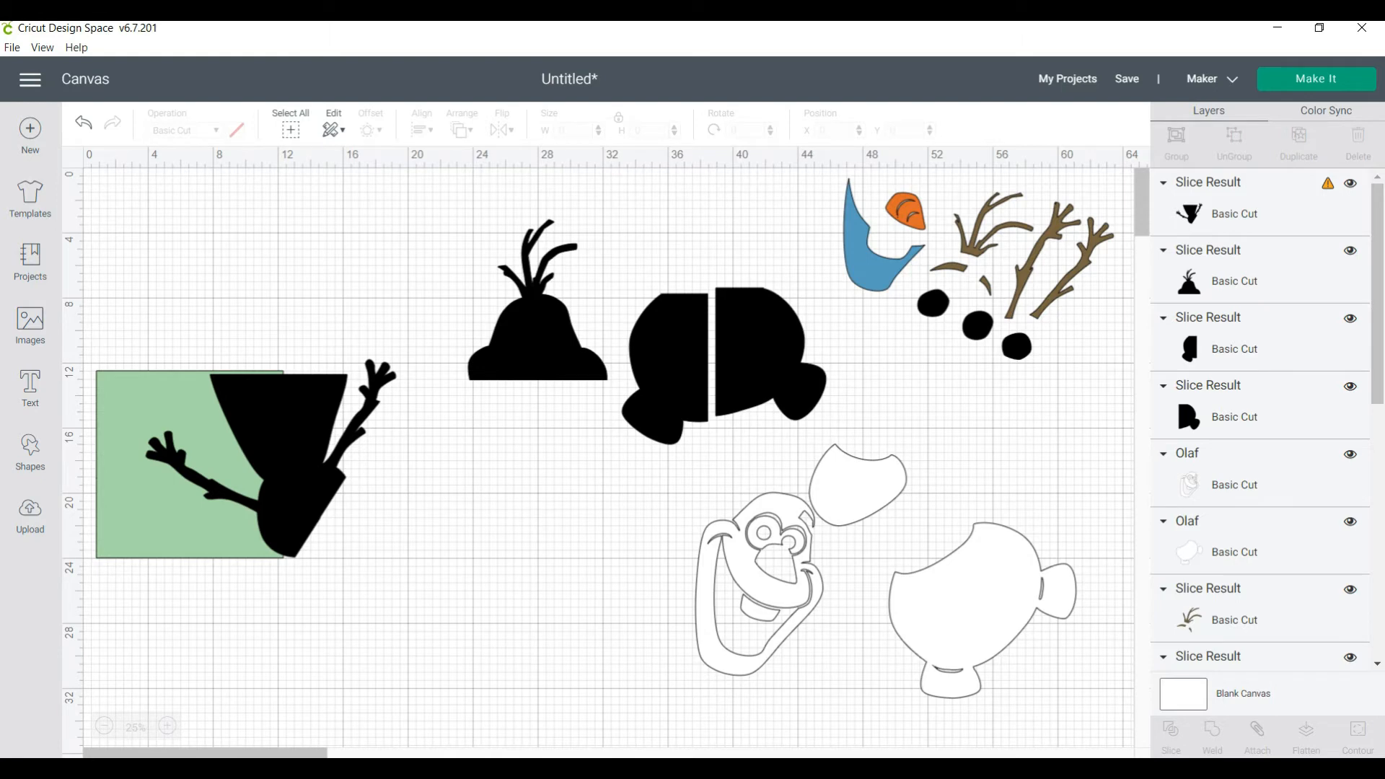
left_click(271, 457)
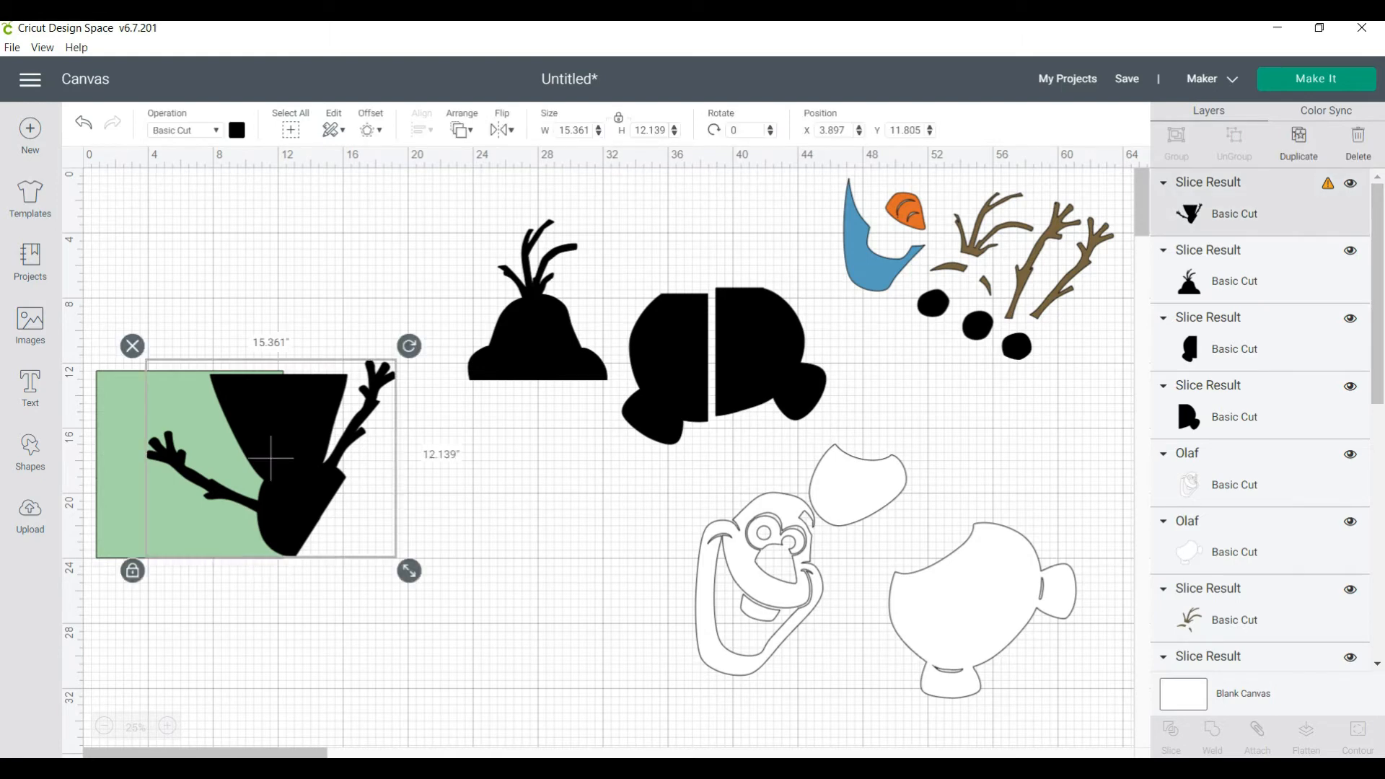
Slice the black arms piece with the green square and delete the leftover green square and overlapping cut-out
left_click(247, 456, "shift")
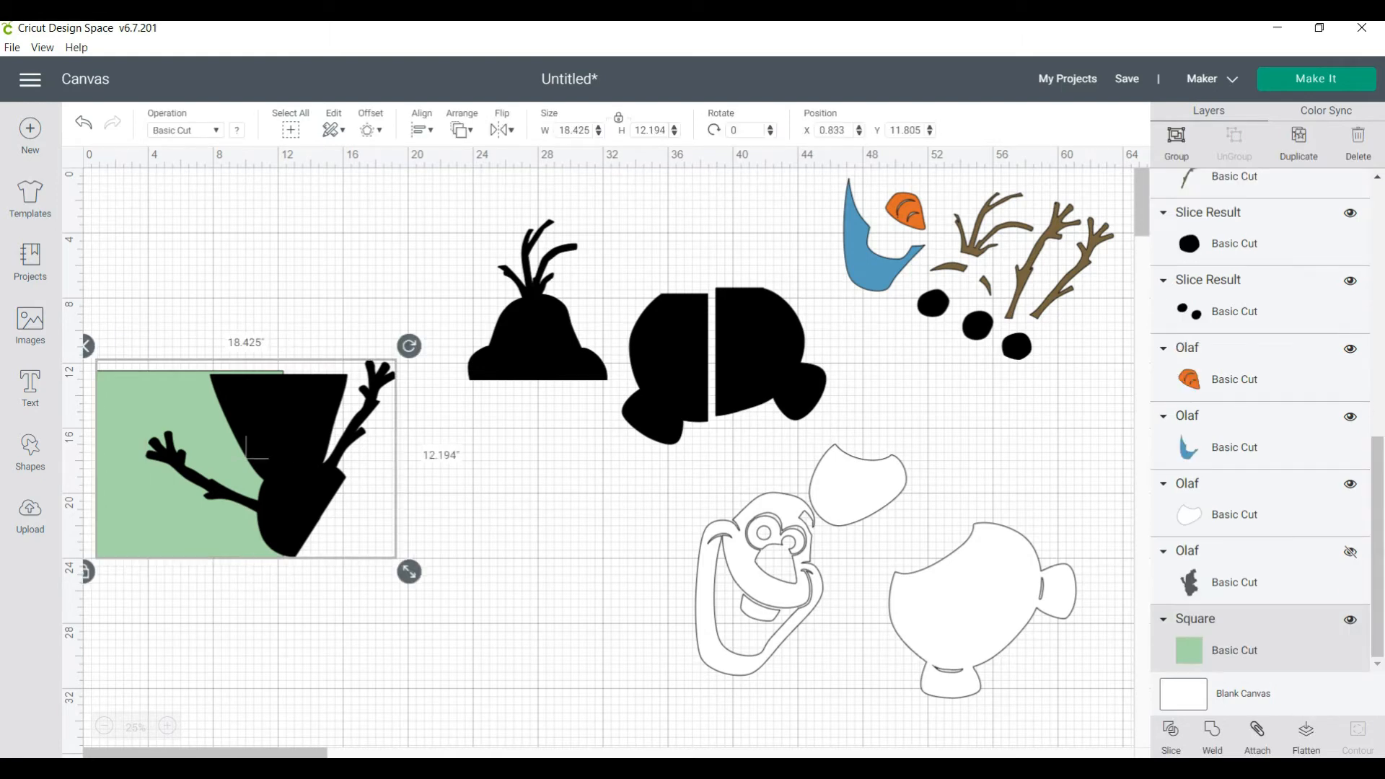
left_click(1171, 732)
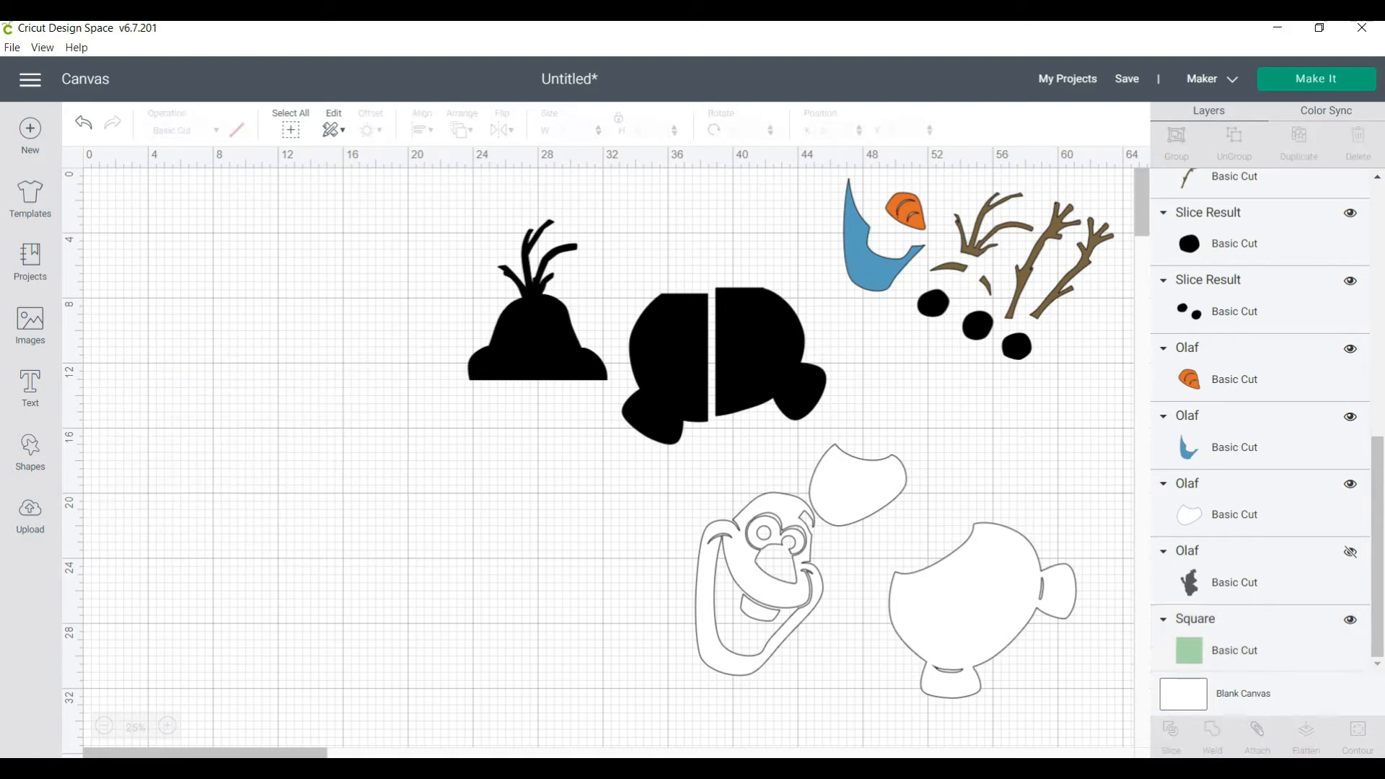
left_click(189, 418)
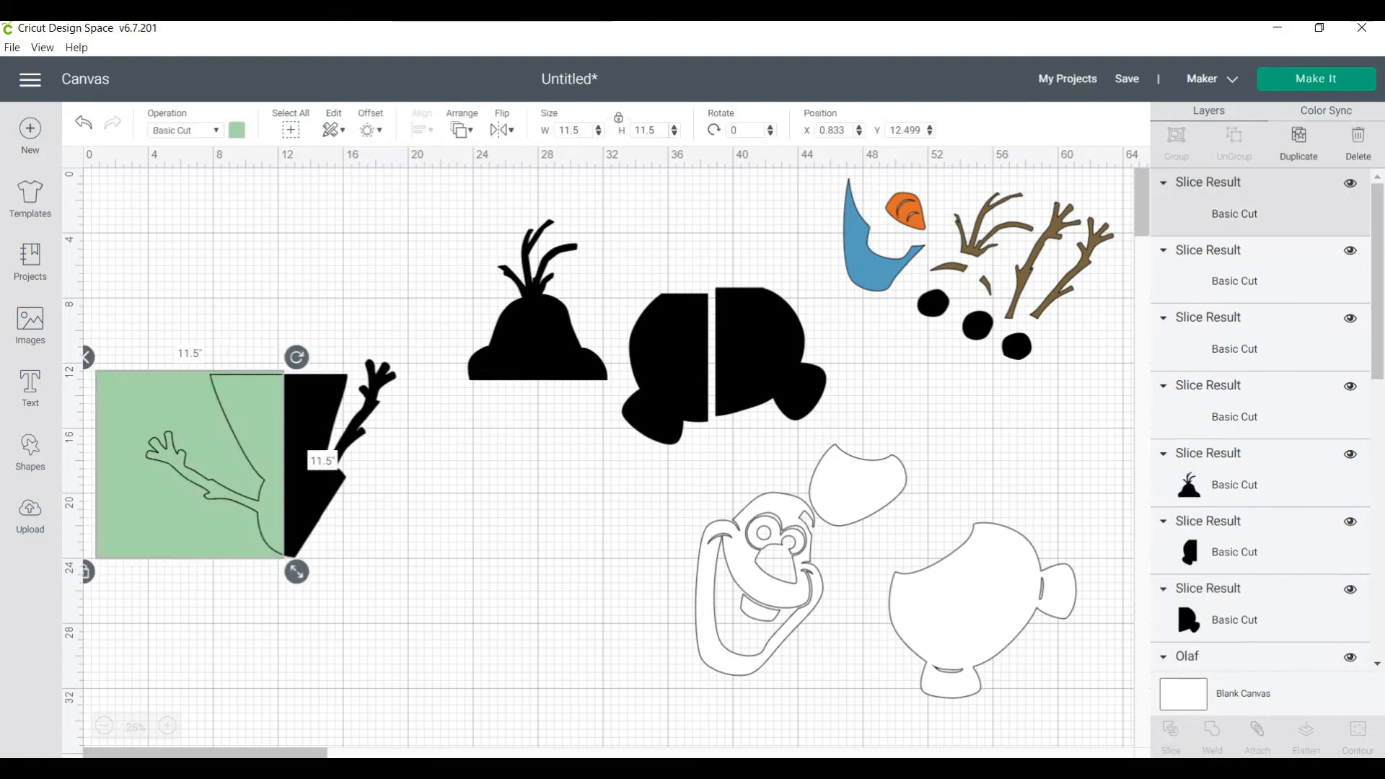
key("Delete")
left_click(249, 418)
key("Delete")
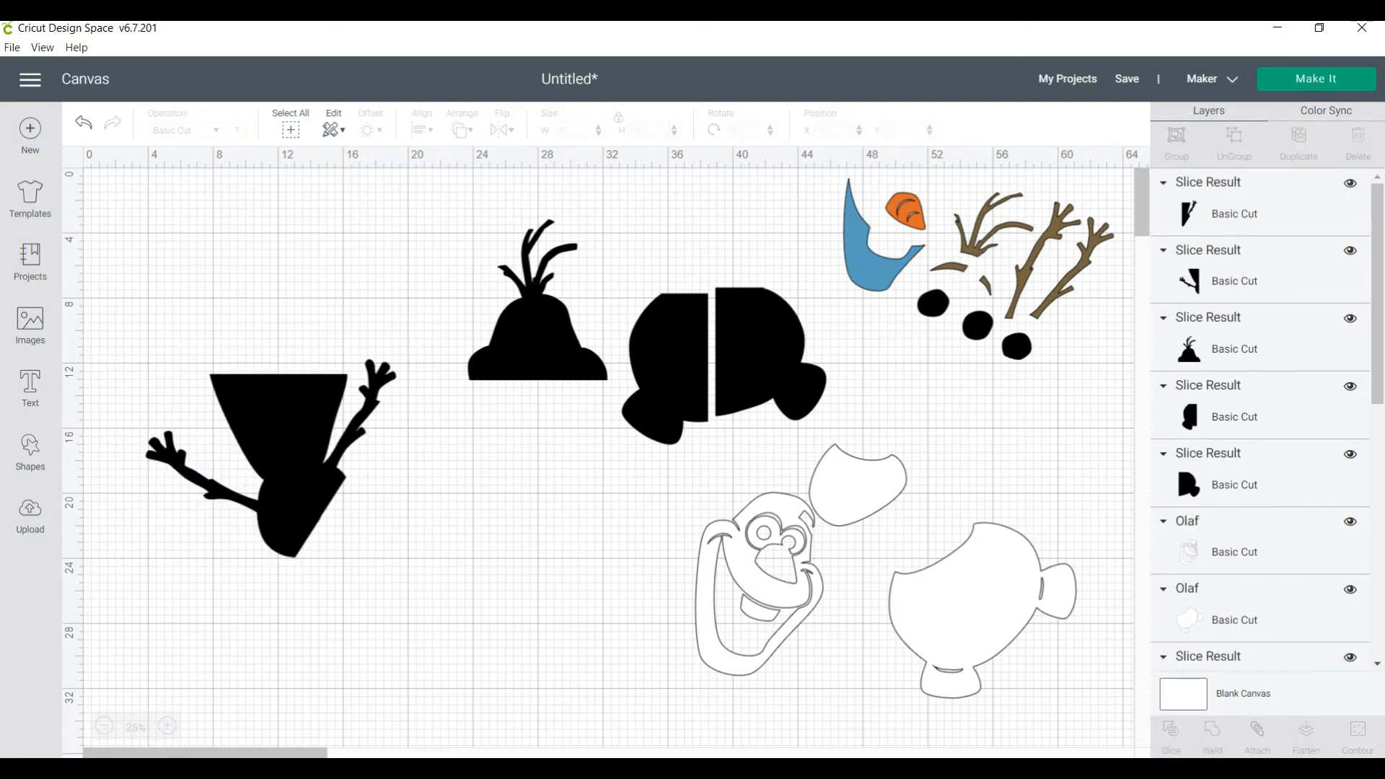
Separate the sliced arms piece, moving the right half to about X 21.6, Y 16.2 and the left half down beside it
left_click_drag(339, 457, 488, 531)
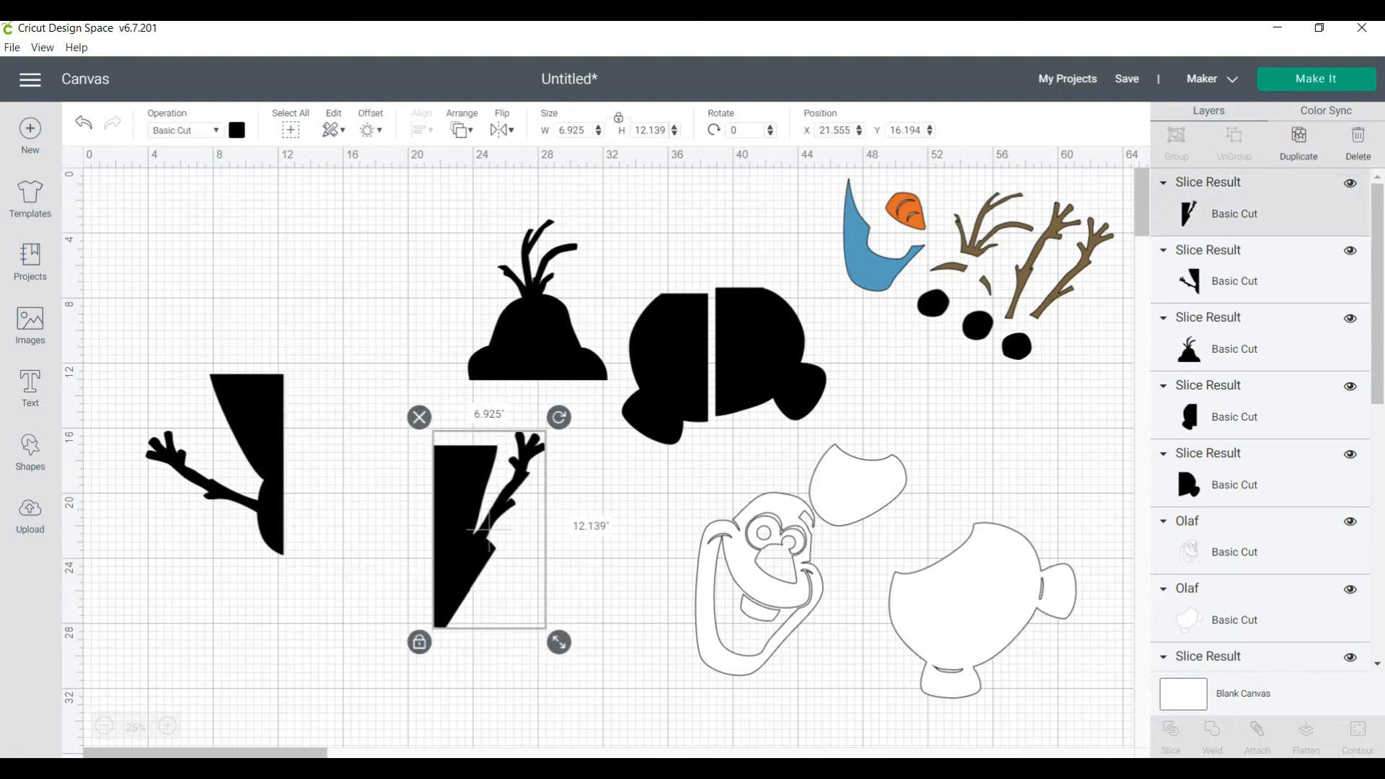
left_click_drag(214, 464, 296, 538)
key("Escape")
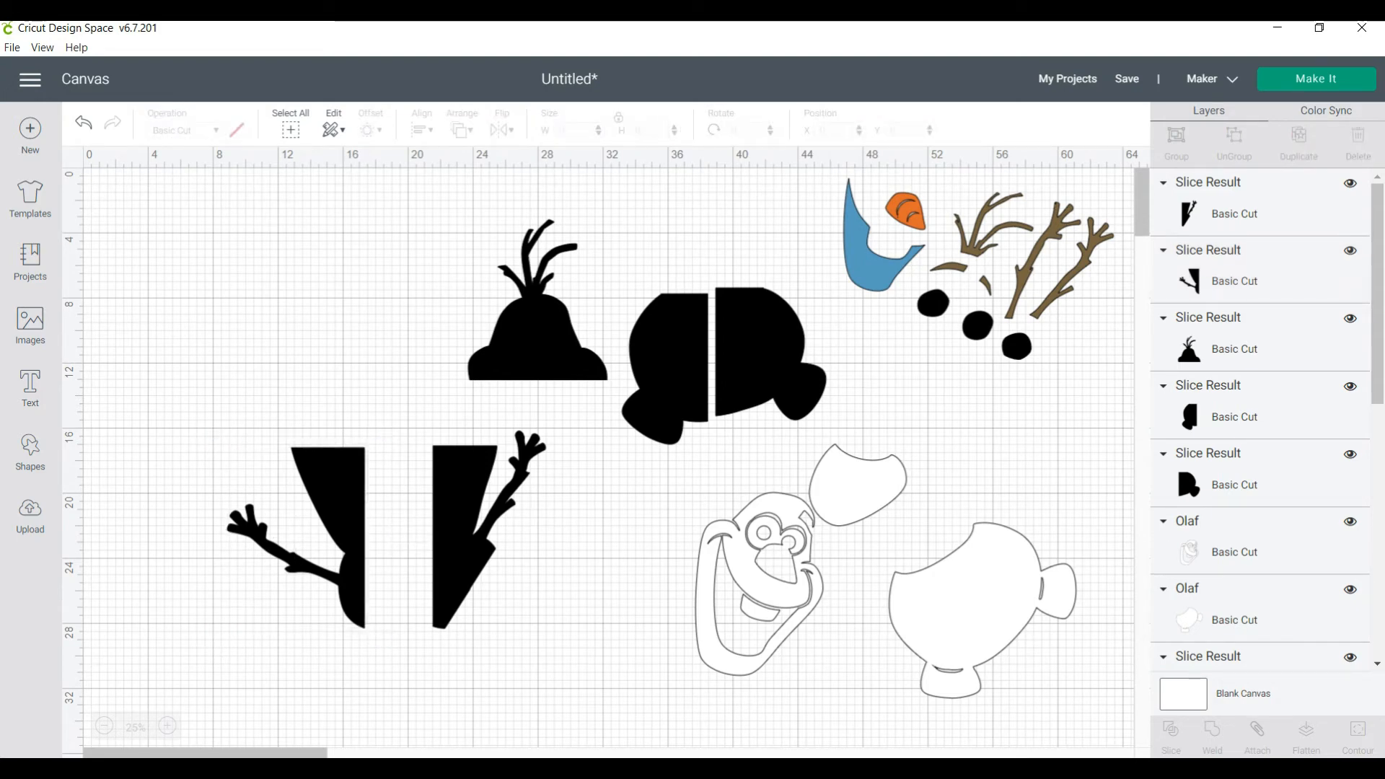
Try the left half of the black base below the left arm piece, and return it beside its other half at about X 32.9, Y 5.0
left_click_drag(663, 368, 323, 702)
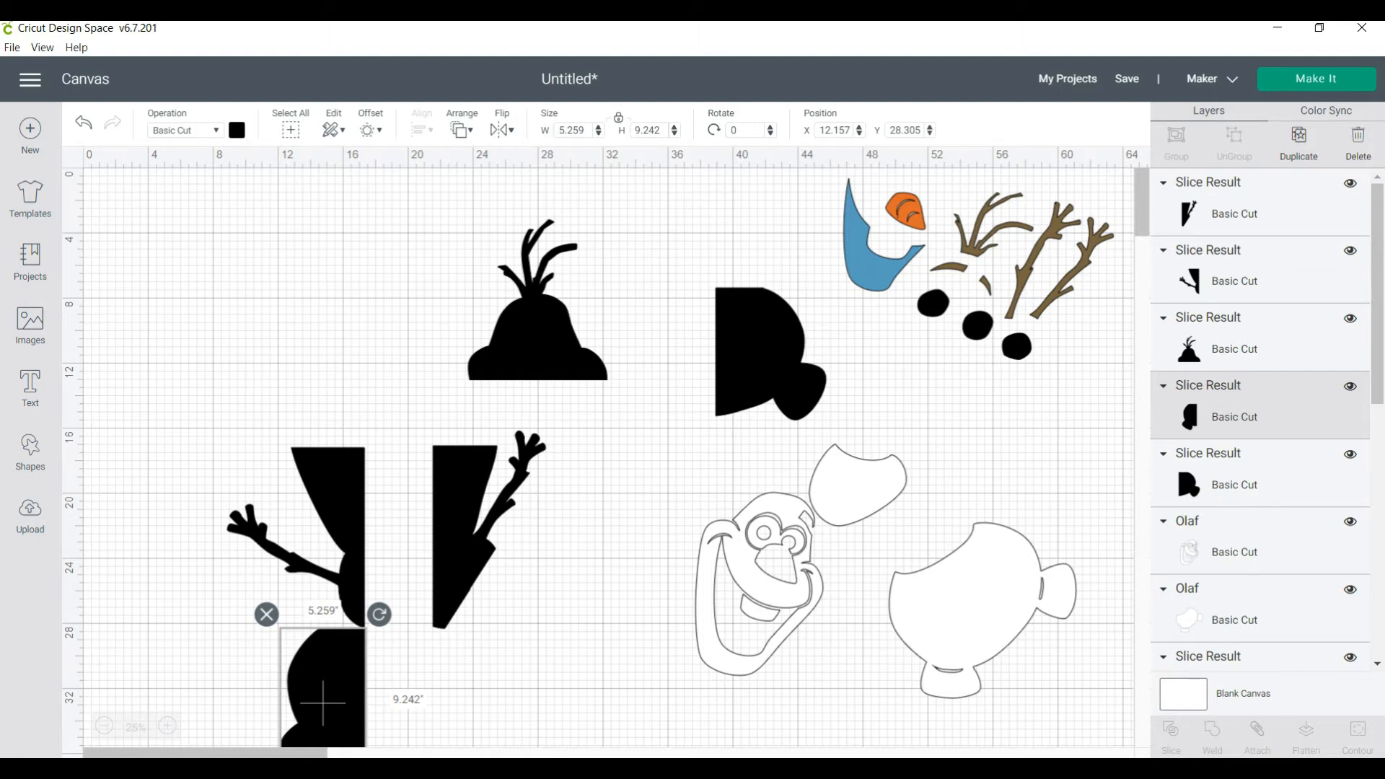
left_click_drag(323, 702, 660, 324)
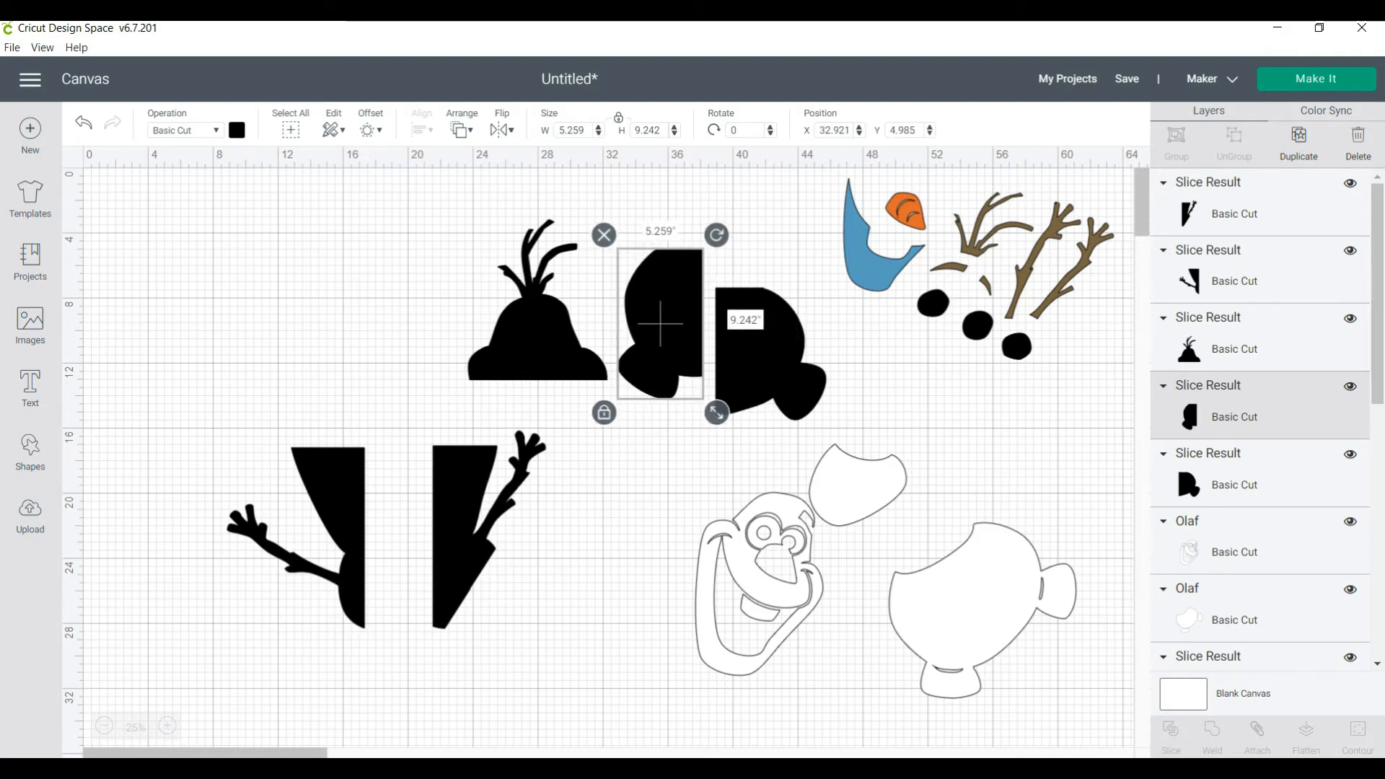
Move the right arm piece to about X 19.8, Y 13.8 and the left arm piece up beside it, leaving nothing selected
left_click_drag(485, 530, 460, 491)
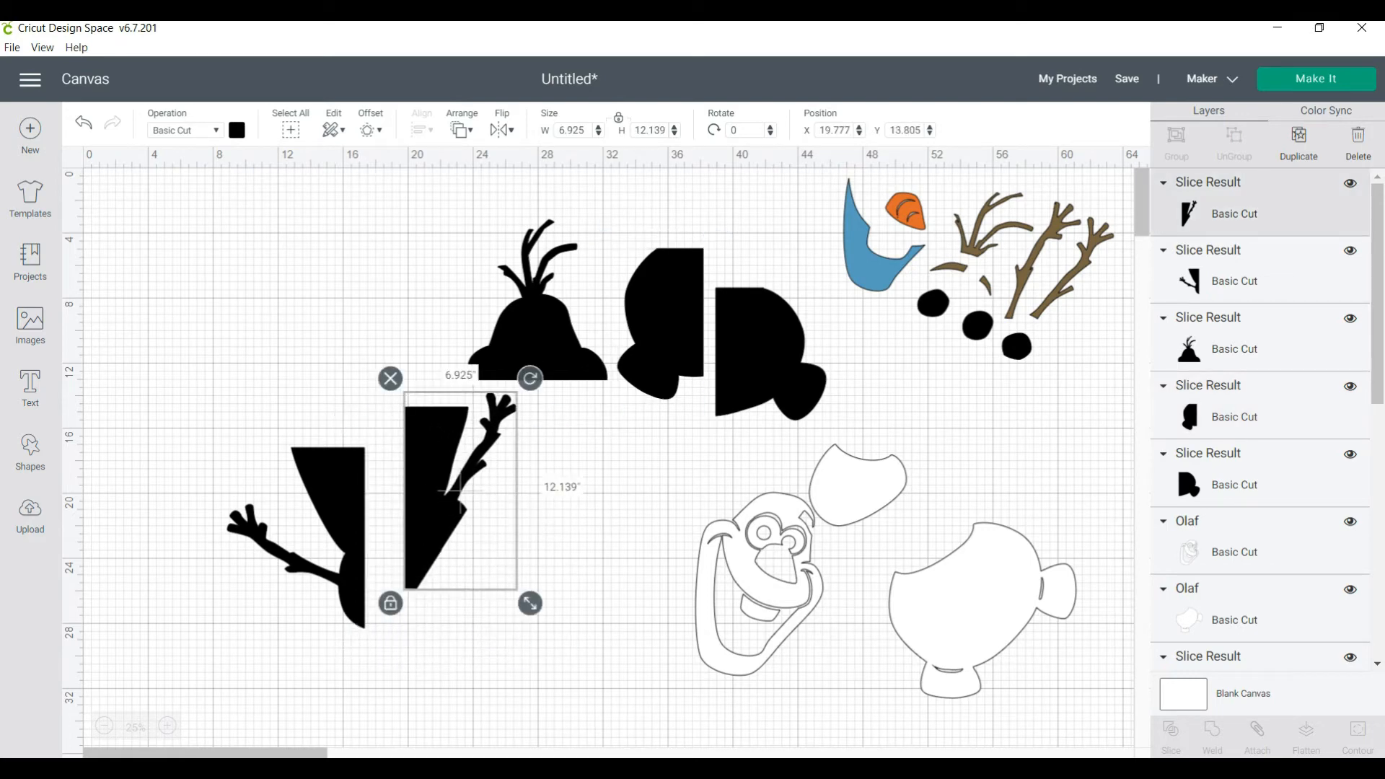
left_click_drag(297, 564, 311, 449)
left_click(577, 491)
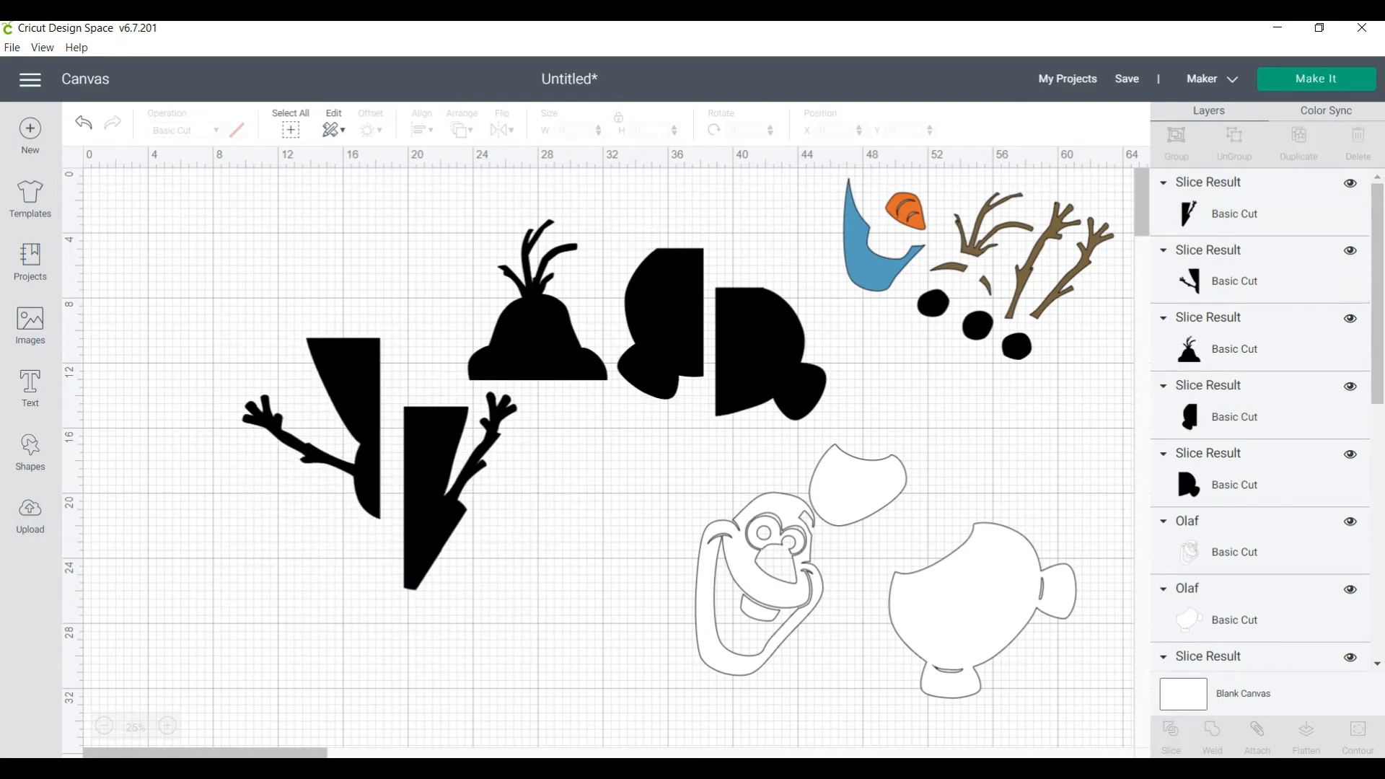
Move the white Olaf face layer to about X 36.0, Y 20.2, away from the other white pieces
left_click_drag(760, 586, 732, 589)
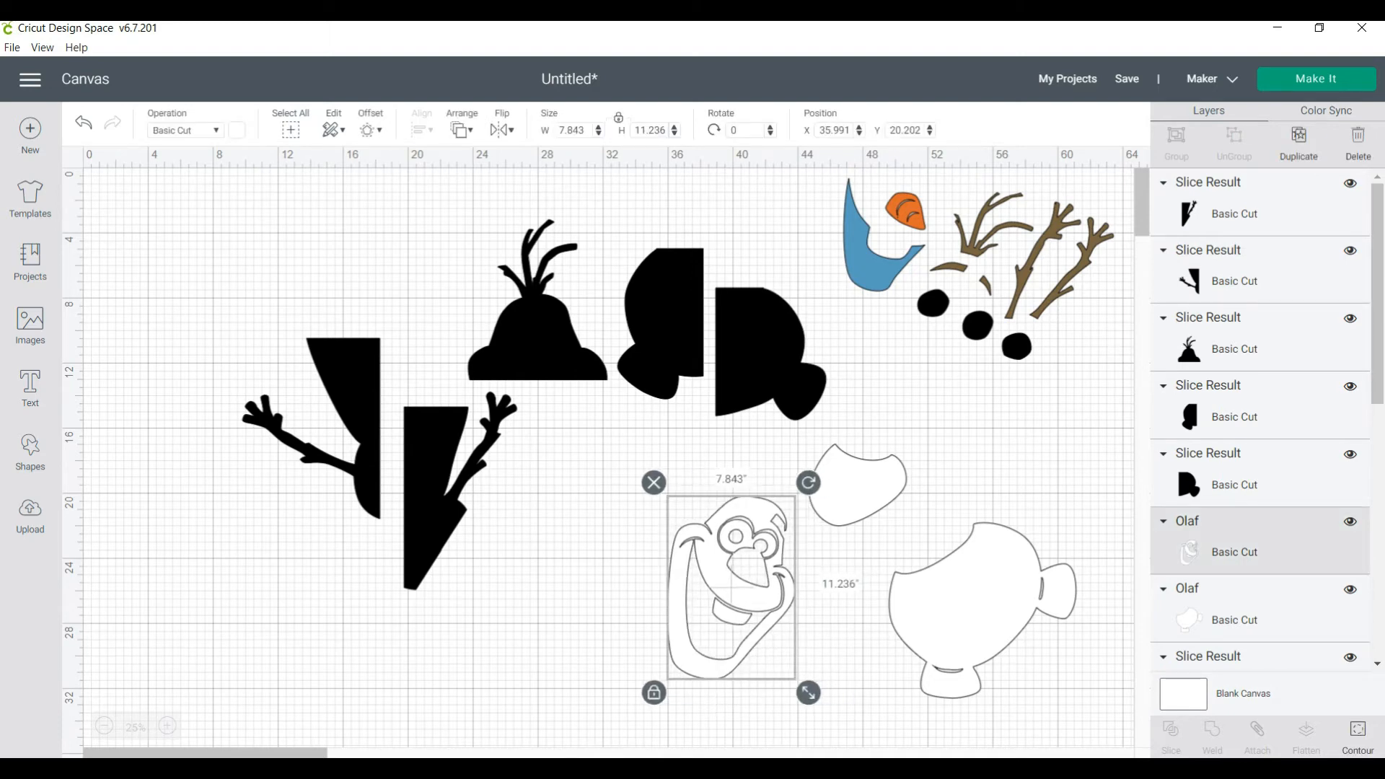